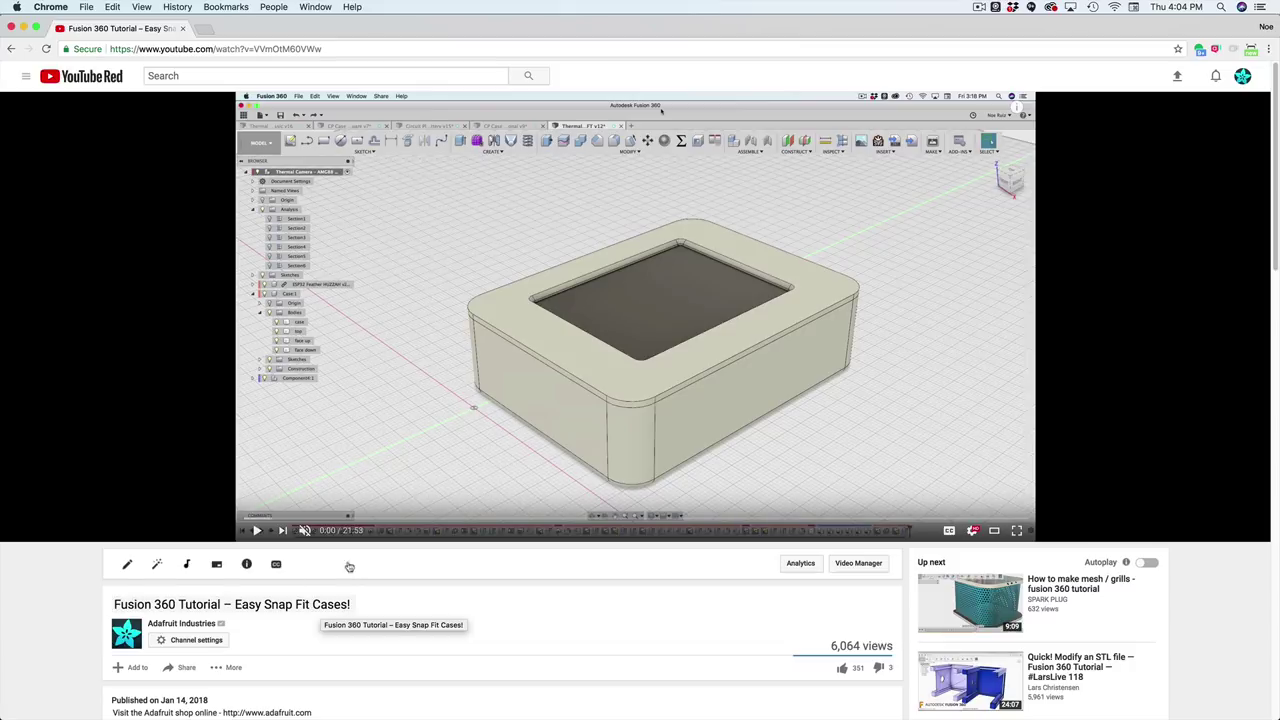
Step: Switch to Fusion 360 and view the assembled Circuit Playground case from the side with the port opening
scroll(145, 448, down, 1)
key(super+Tab)
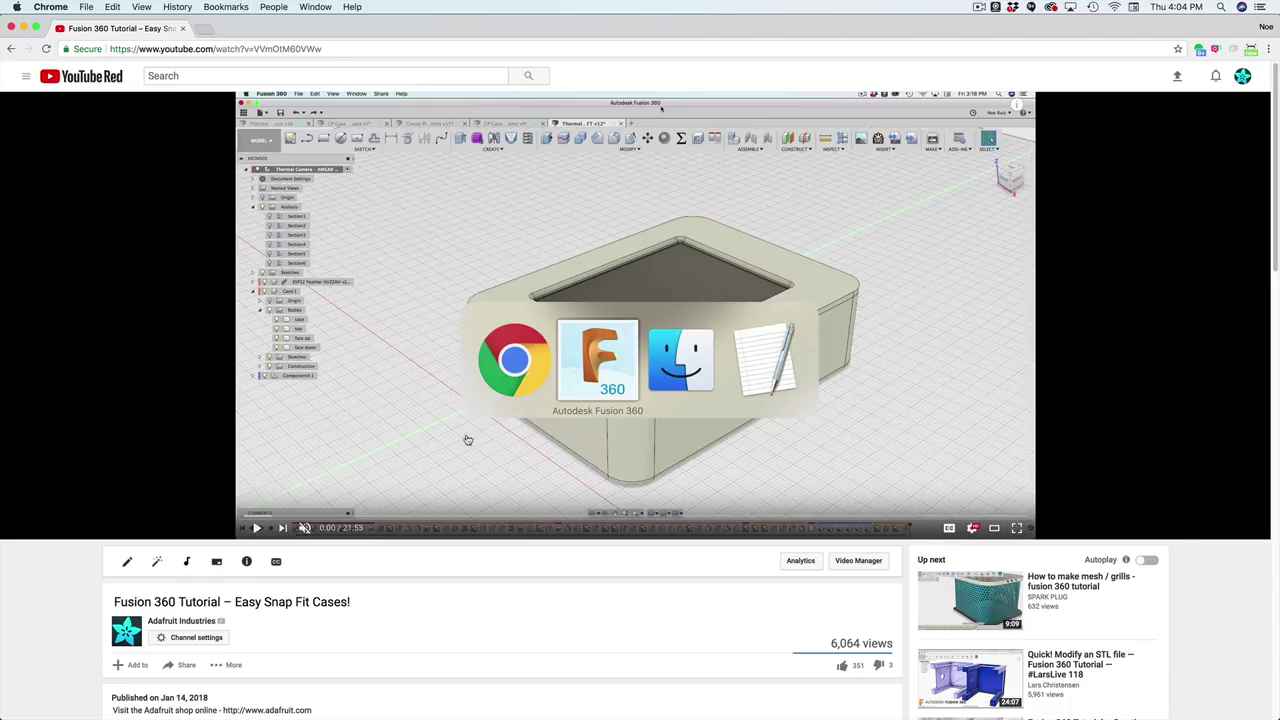
click(612, 373)
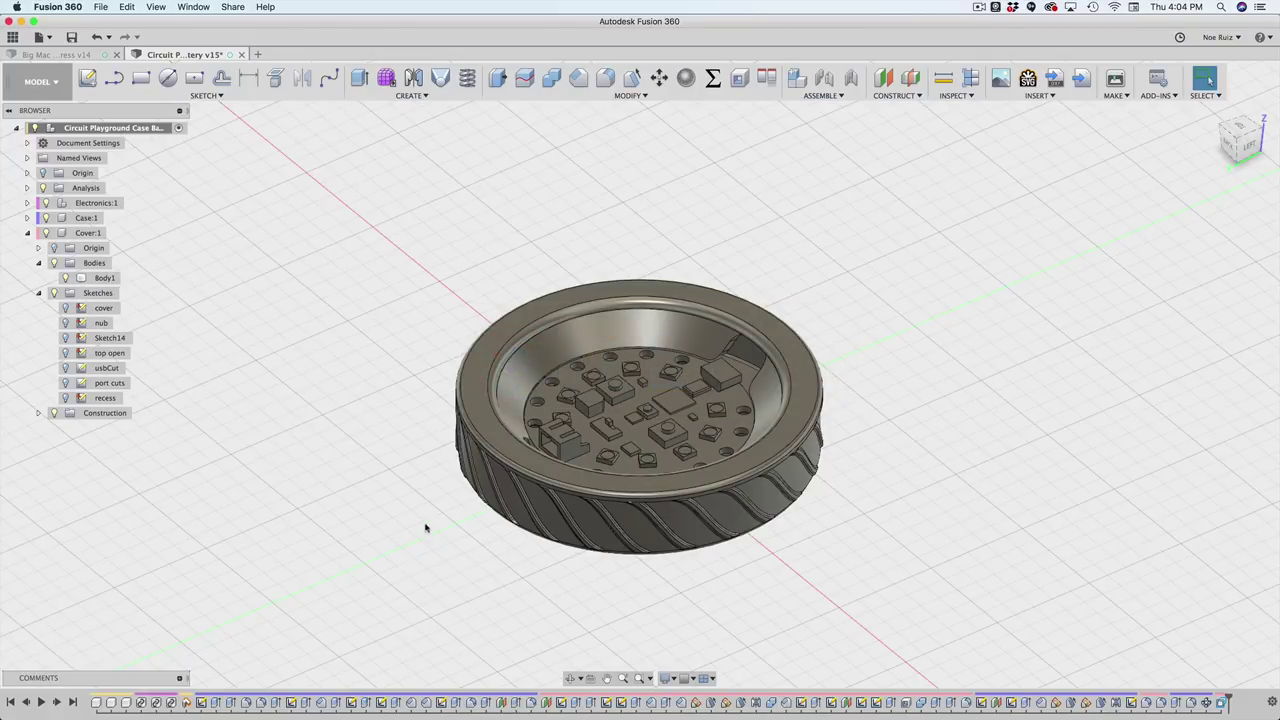
shift+middle_drag(425, 528, 251, 525)
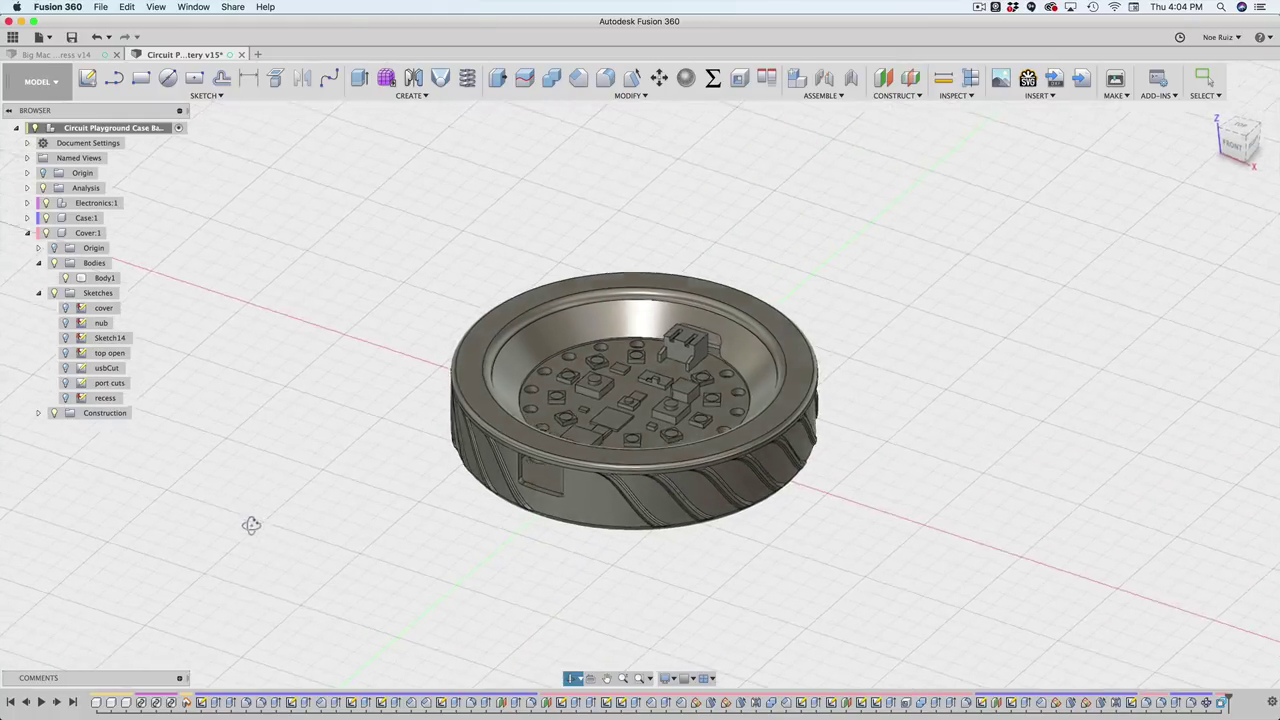
scroll(389, 331, up, 5)
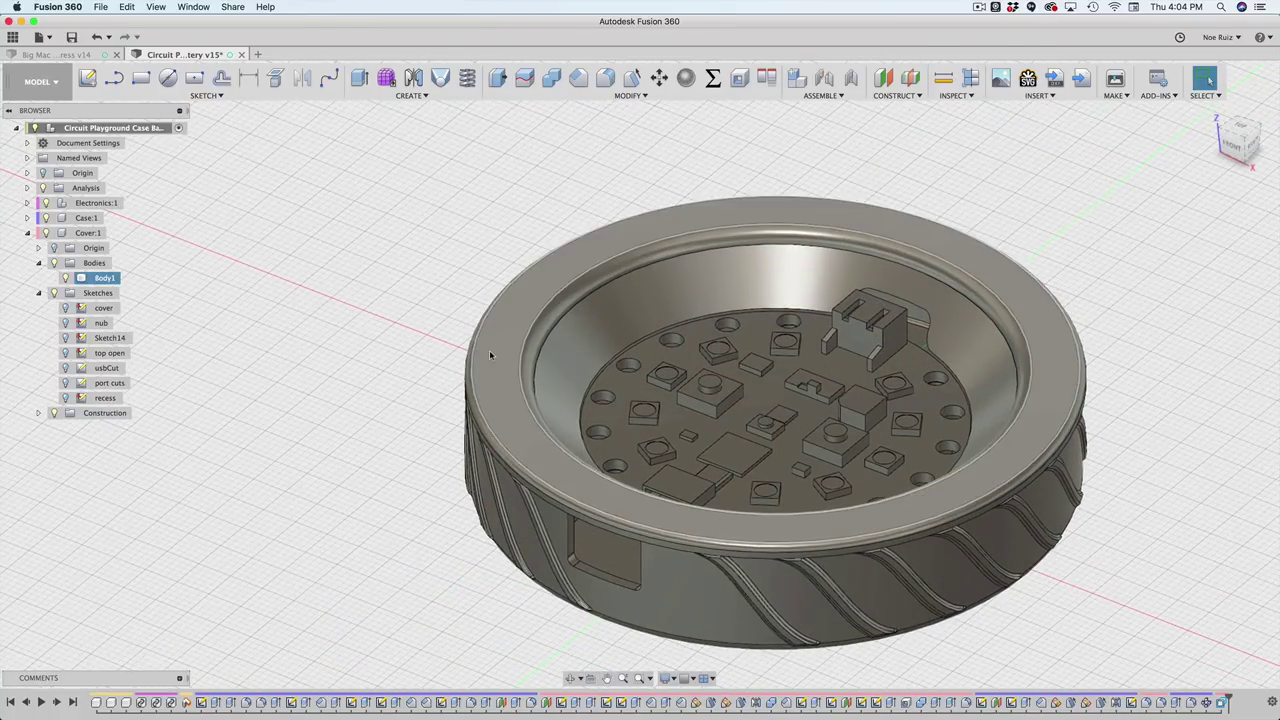
Step: Hide the cover body and examine the snap recess along the inside wall of the case
click(489, 350)
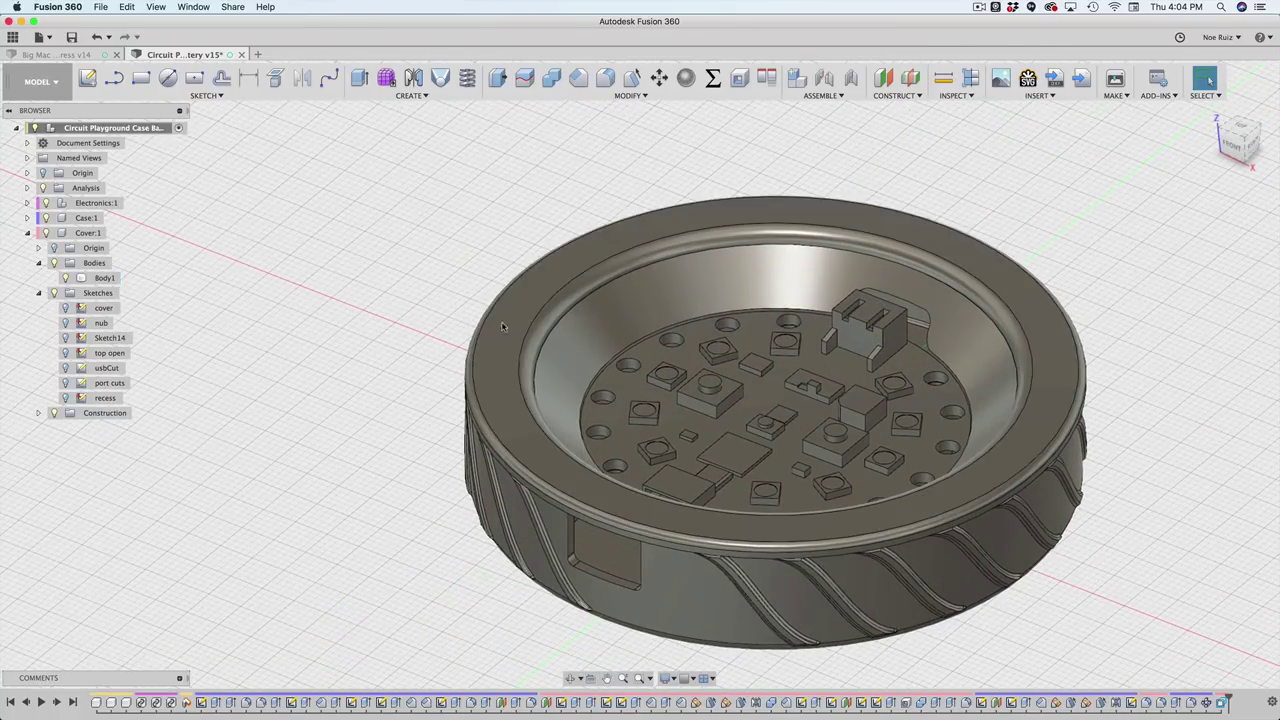
key(v)
mouse_move(371, 379)
shift+middle_down()
mouse_move(343, 346)
mouse_move(317, 374)
mouse_move(272, 382)
mouse_move(380, 363)
mouse_move(362, 364)
shift+middle_up()
scroll(539, 356, up, 5)
scroll(557, 346, down, 3)
scroll(530, 435, down, 5)
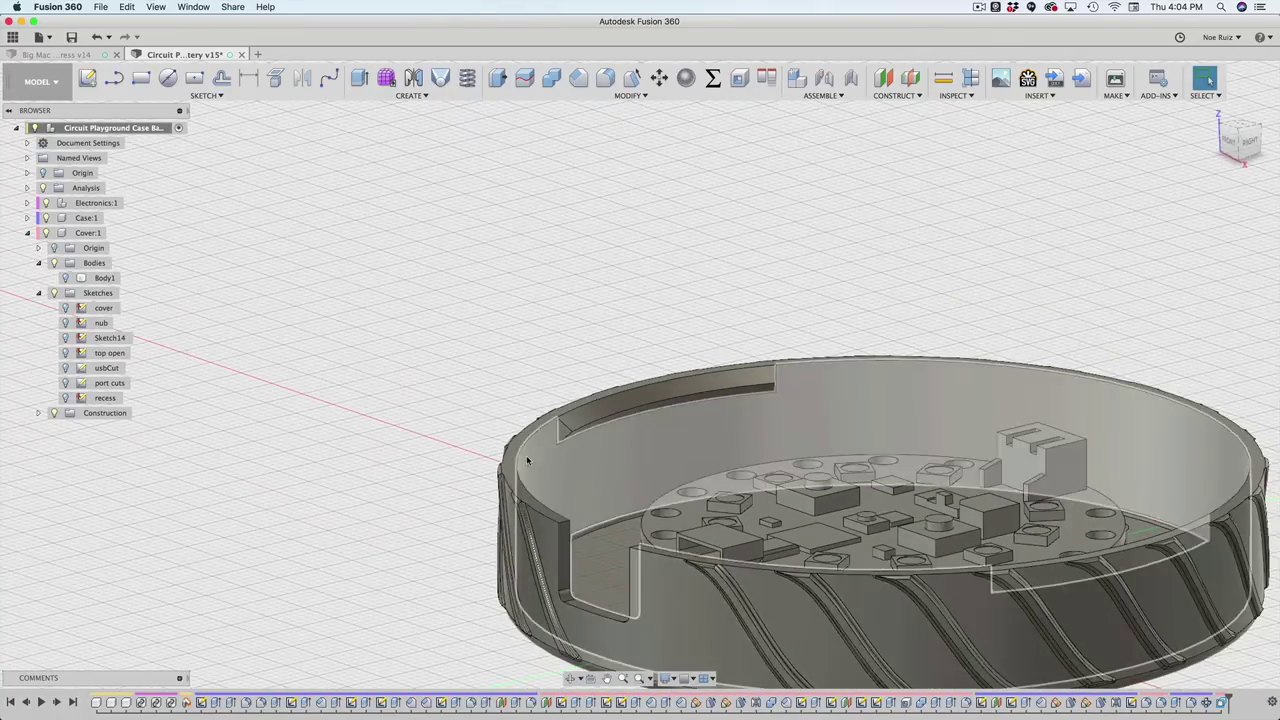
scroll(527, 423, up, 5)
scroll(528, 423, down, 2)
scroll(559, 428, up, 3)
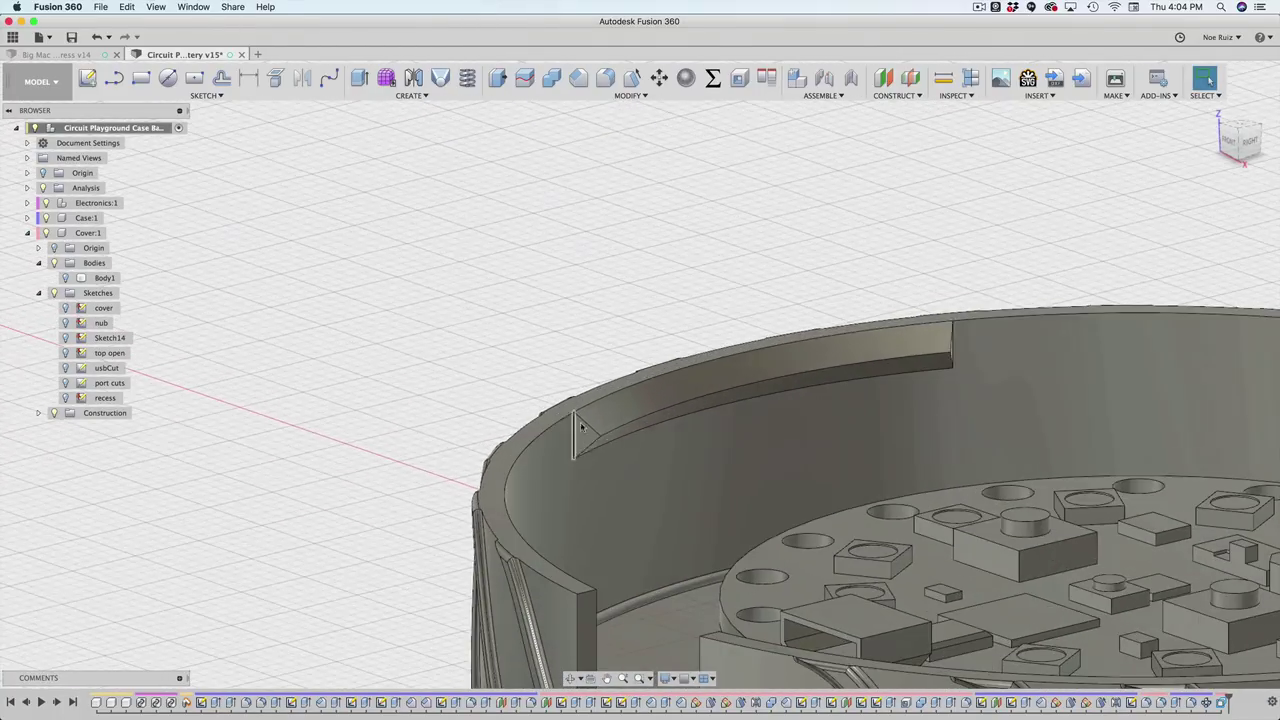
scroll(617, 398, down, 1)
shift+middle_drag(569, 339, 536, 347)
scroll(535, 346, down, 2)
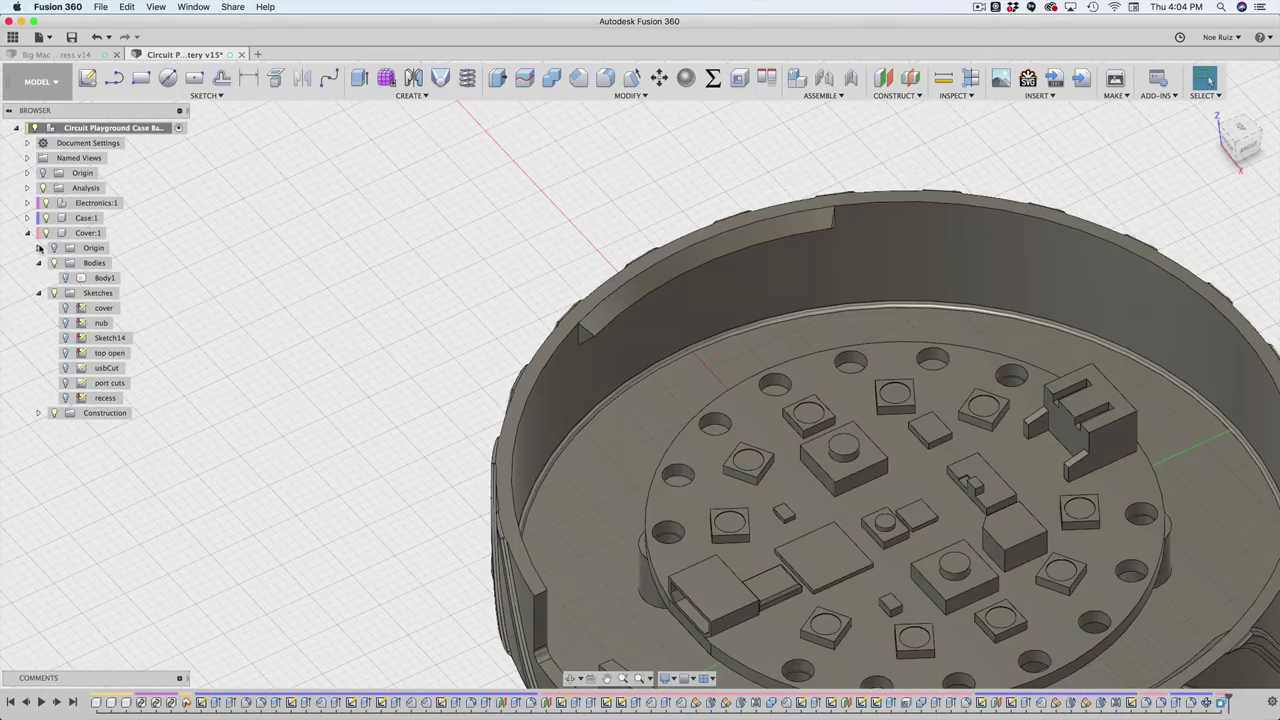
Step: Bring back the hidden cover body and hide the case body instead
key(super+z)
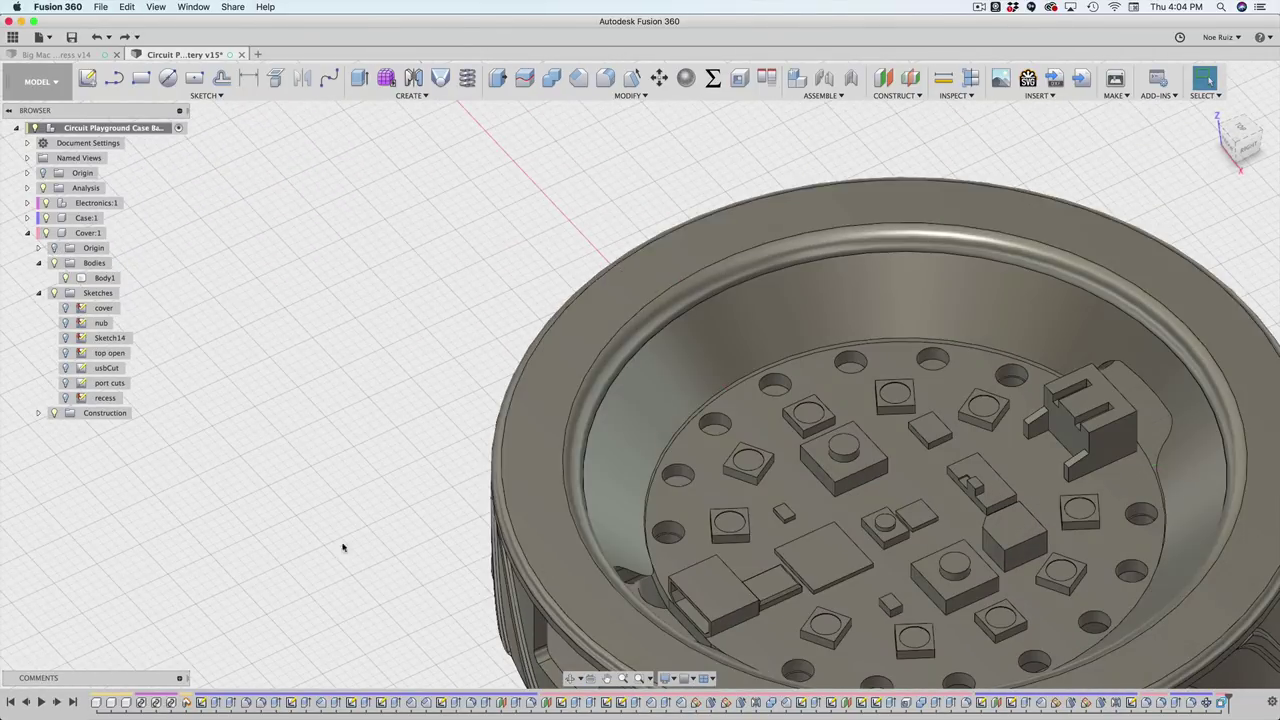
shift+middle_drag(343, 546, 371, 450)
click(616, 487)
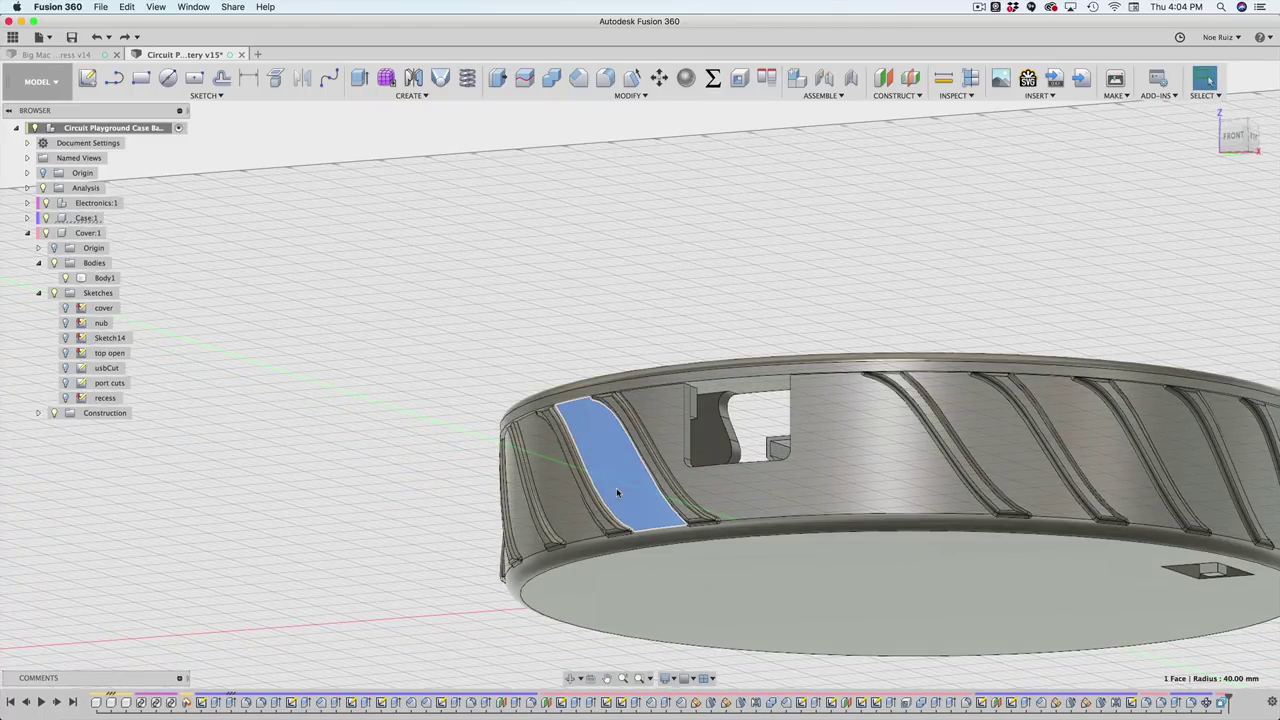
key(v)
Step: Examine the snap-fit nubs and lip around the underside of the cover
shift+middle_drag(531, 577, 686, 549)
scroll(640, 430, up, 5)
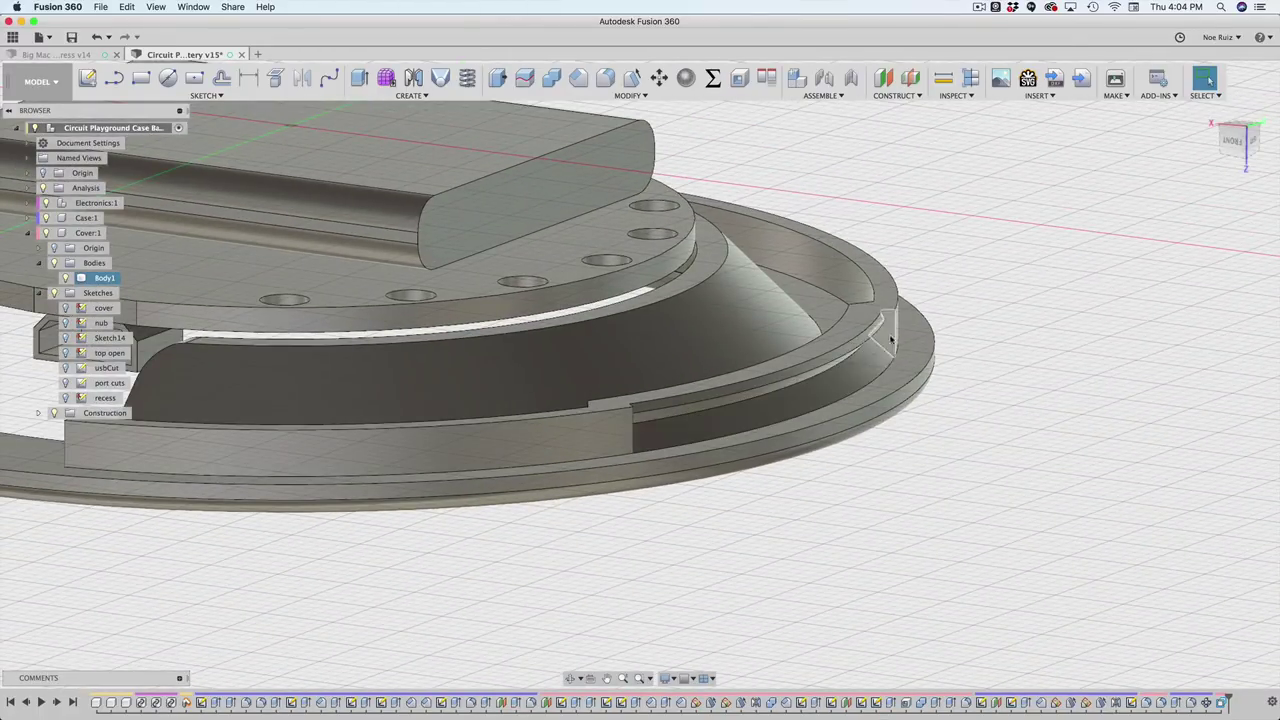
shift+middle_drag(787, 395, 418, 205)
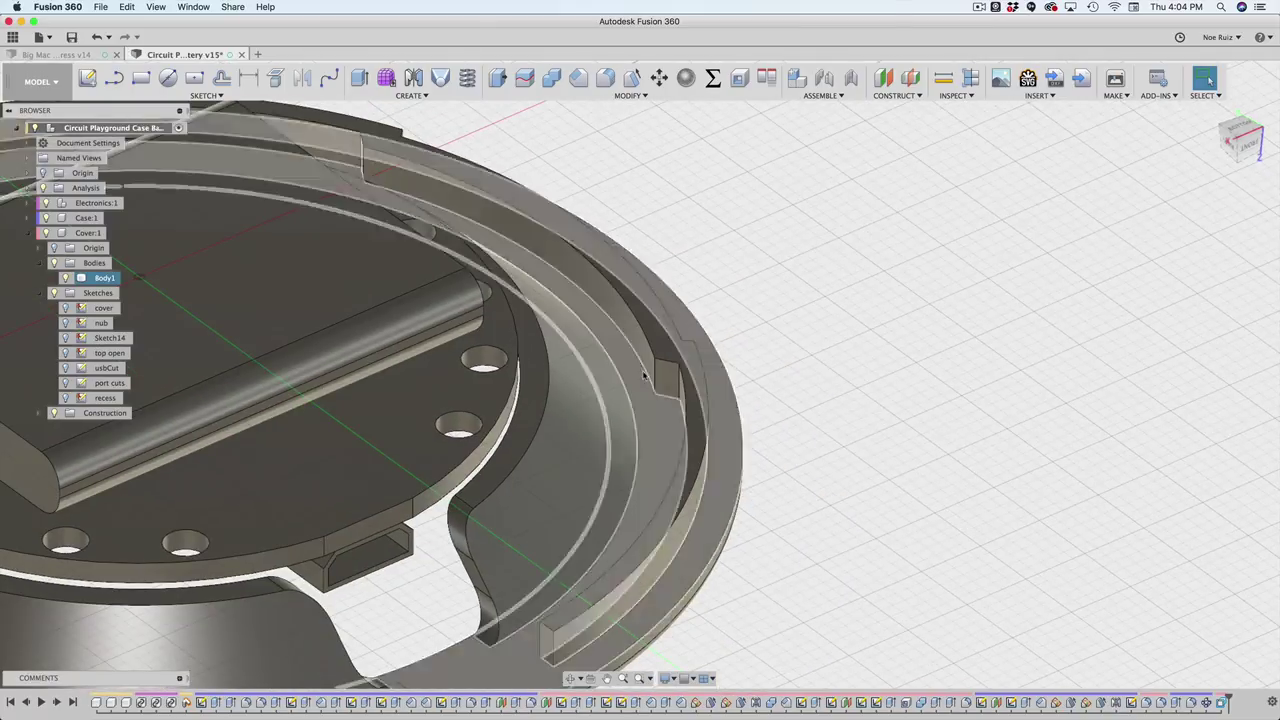
shift+middle_drag(743, 391, 726, 463)
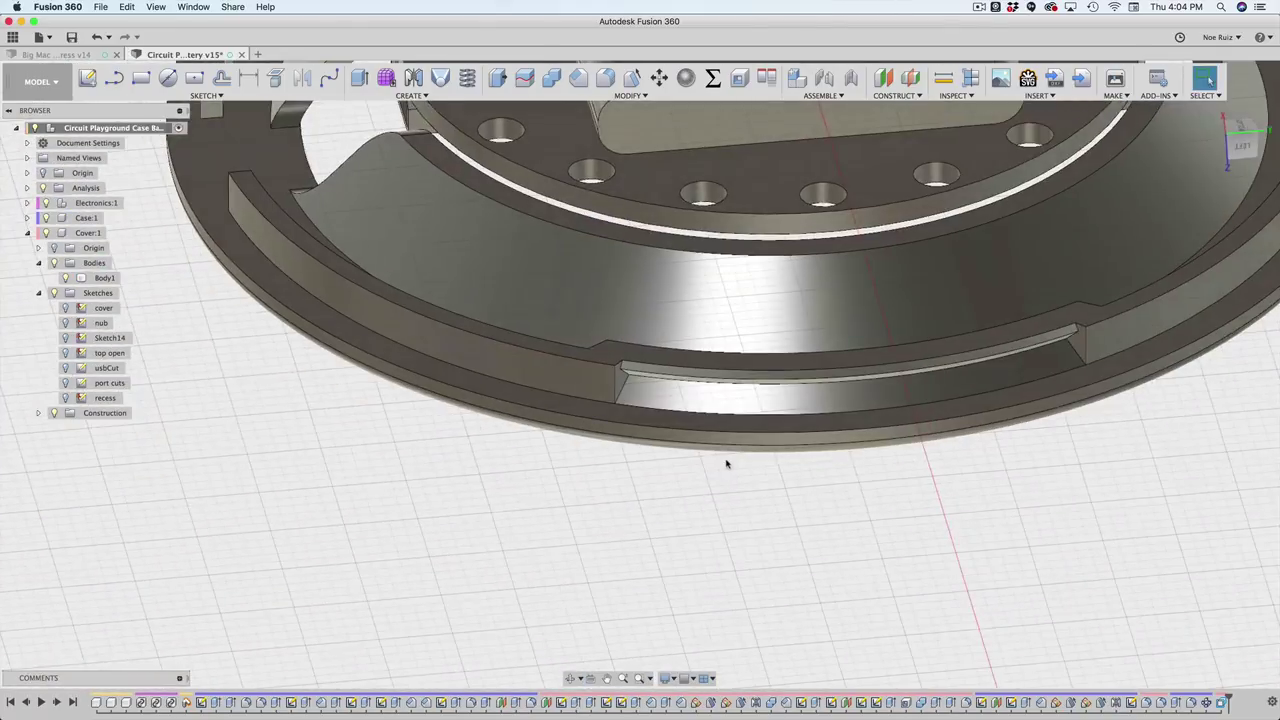
scroll(726, 463, down, 5)
middle_drag(990, 519, 977, 436)
shift+middle_drag(1052, 509, 1057, 486)
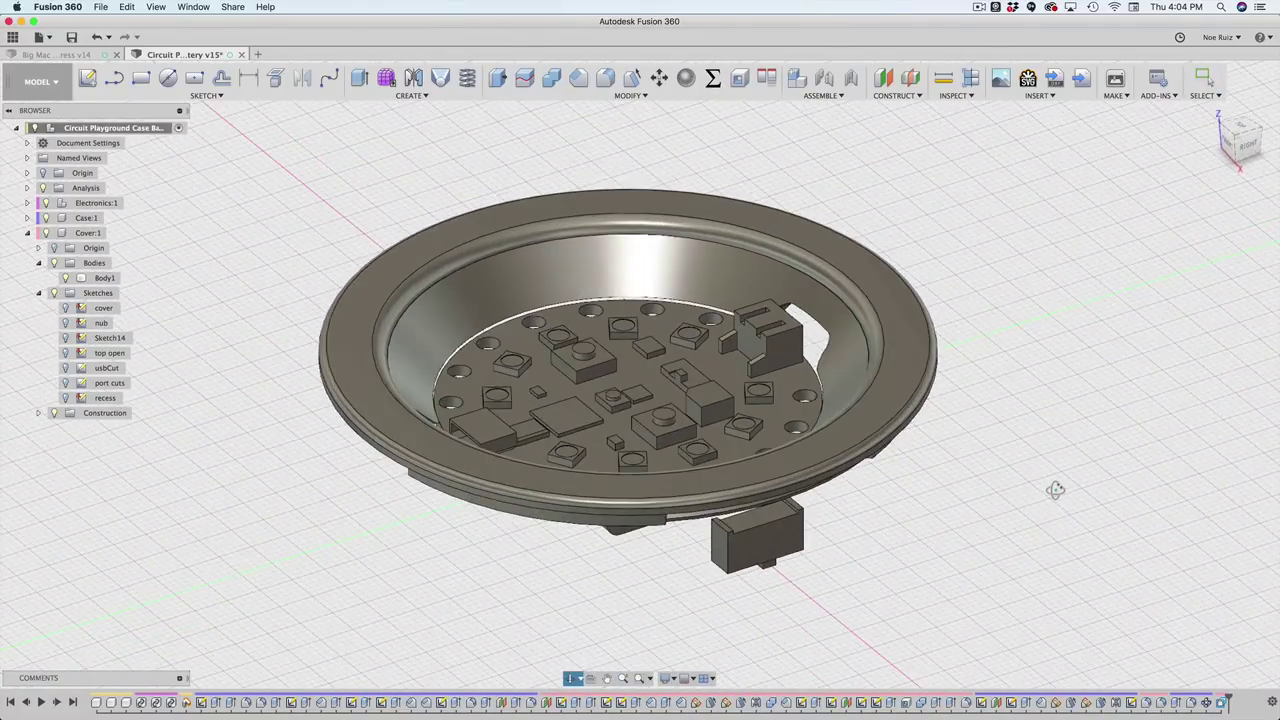
Step: Show the body of the Case component again and view the complete enclosure
click(28, 218)
click(39, 248)
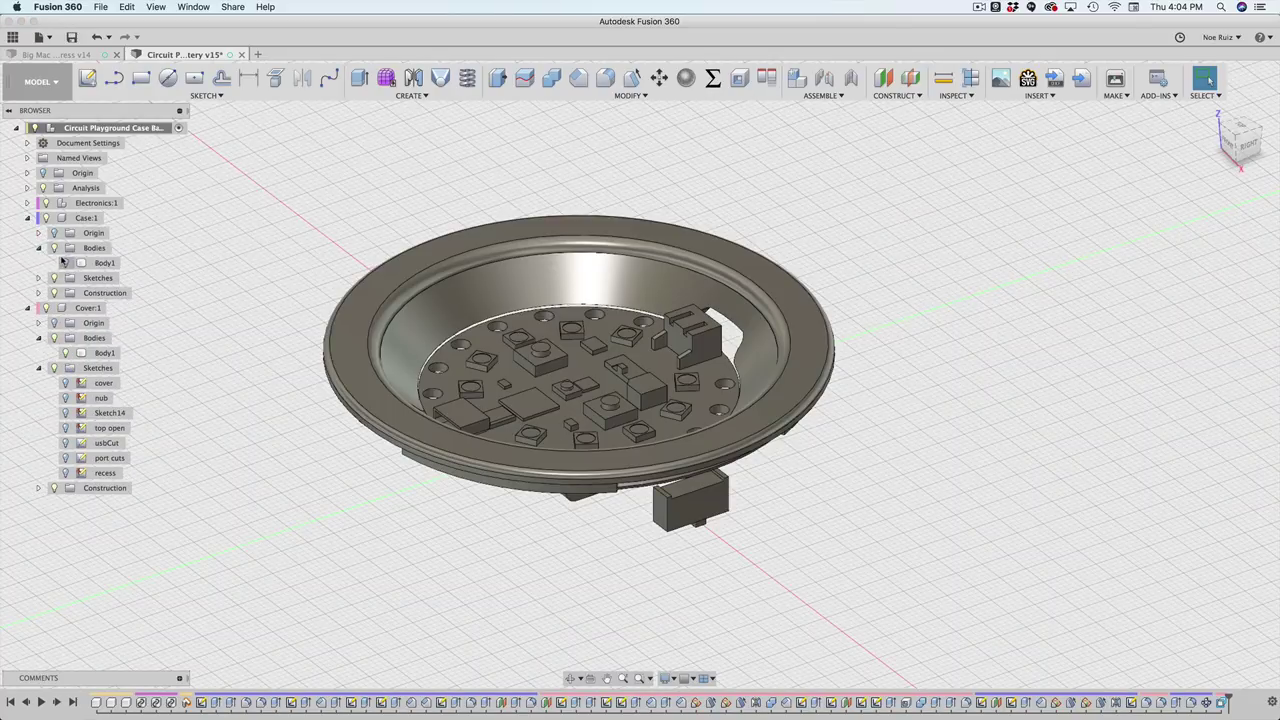
click(65, 263)
shift+middle_drag(276, 560, 319, 555)
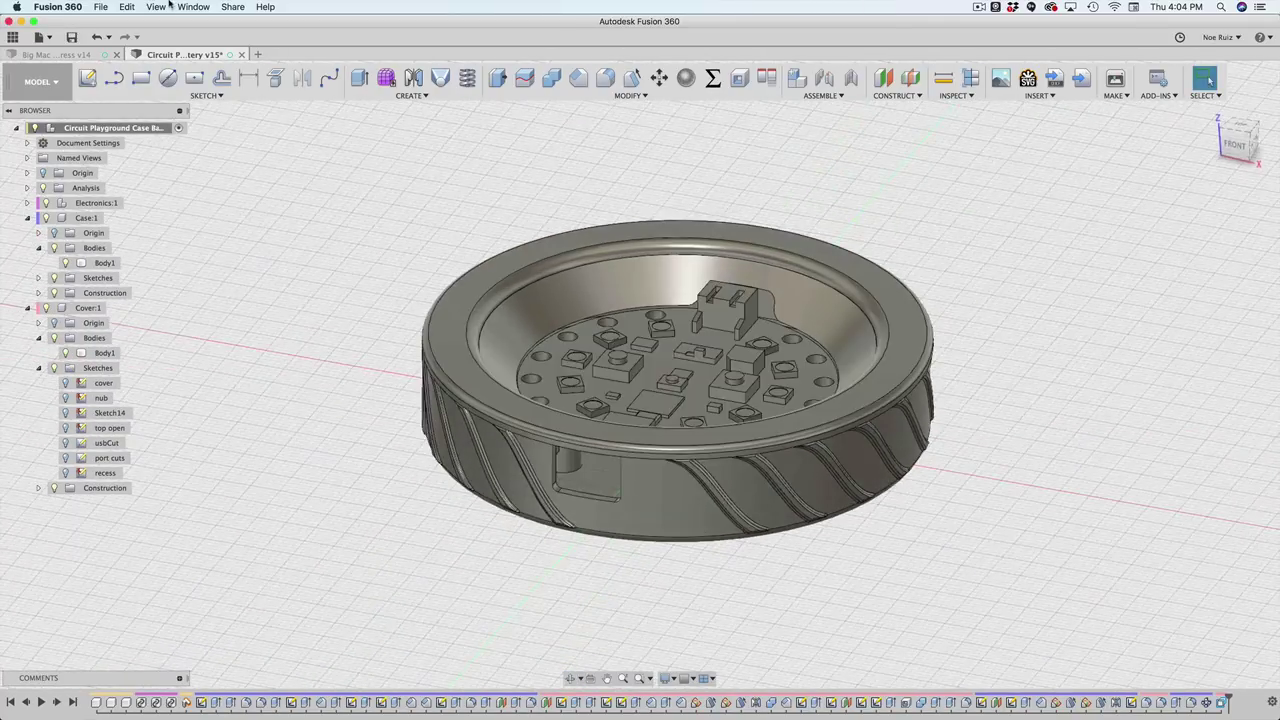
Step: Create a new design and add a component named Enclosure Circular to it
click(40, 37)
click(52, 50)
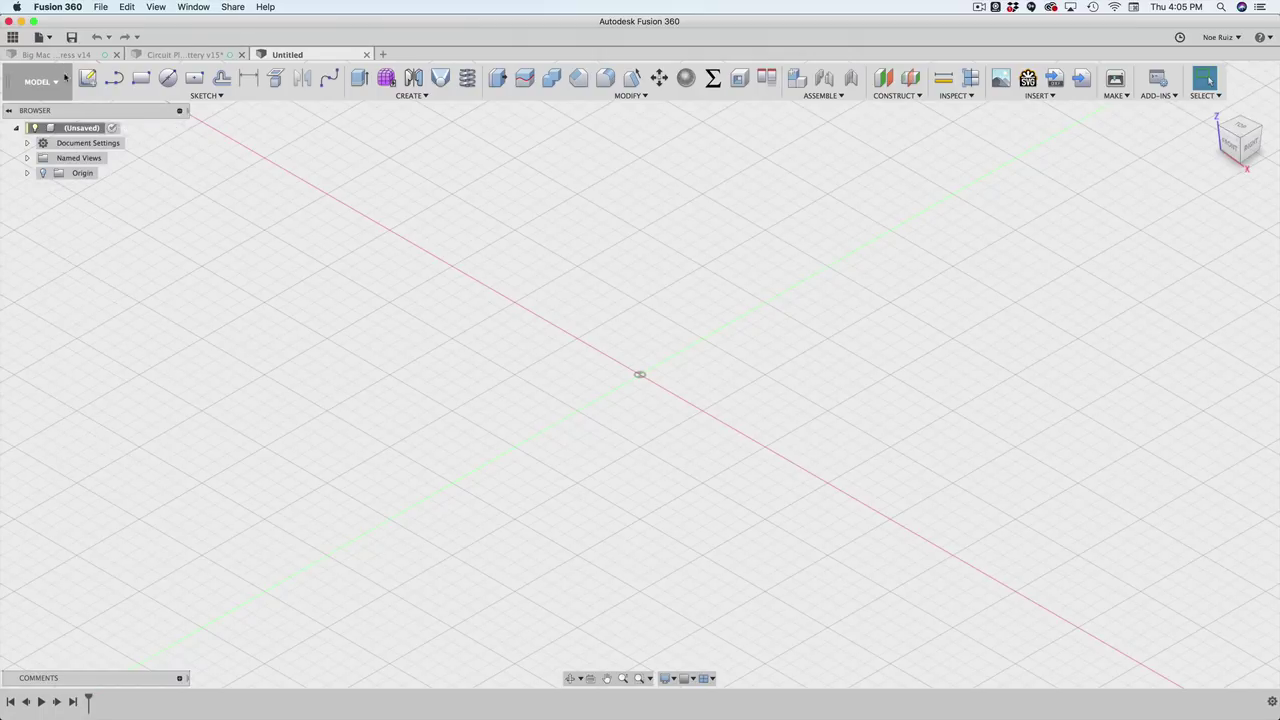
right_click(75, 130)
click(90, 139)
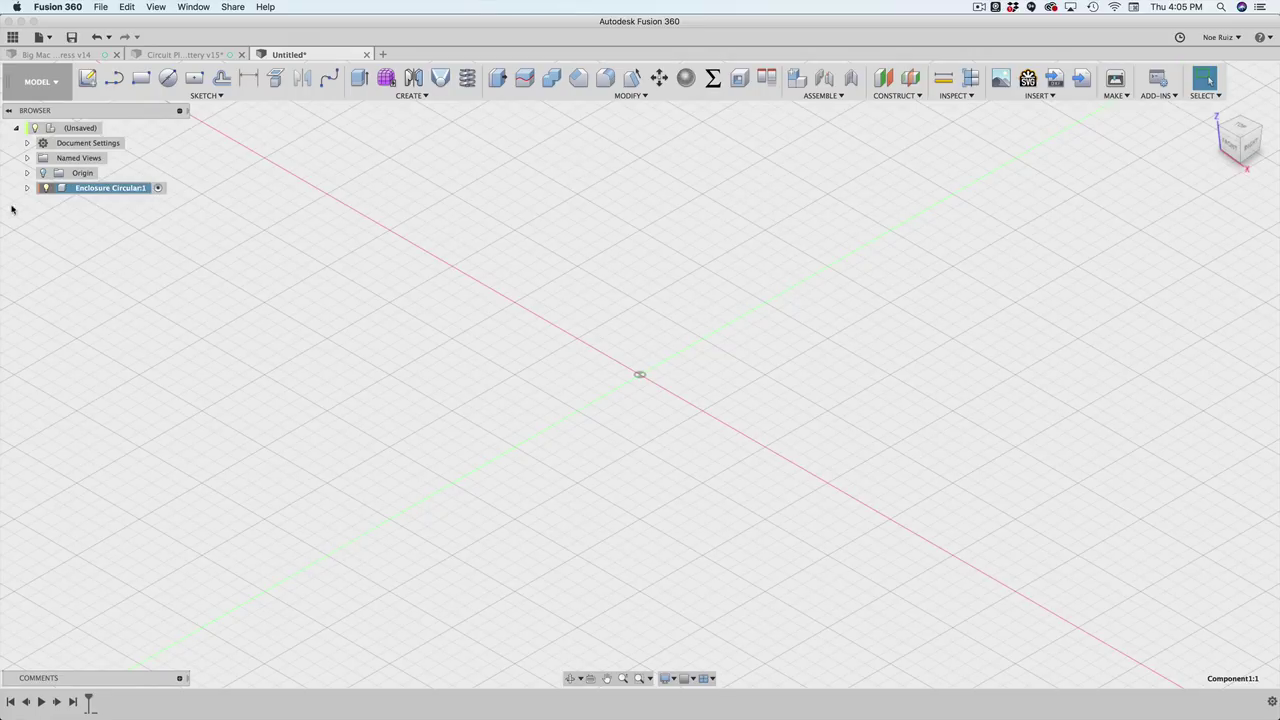
Step: Add components named Case and Cover inside Enclosure Circular, leaving Case as the active component
right_click(91, 193)
click(122, 227)
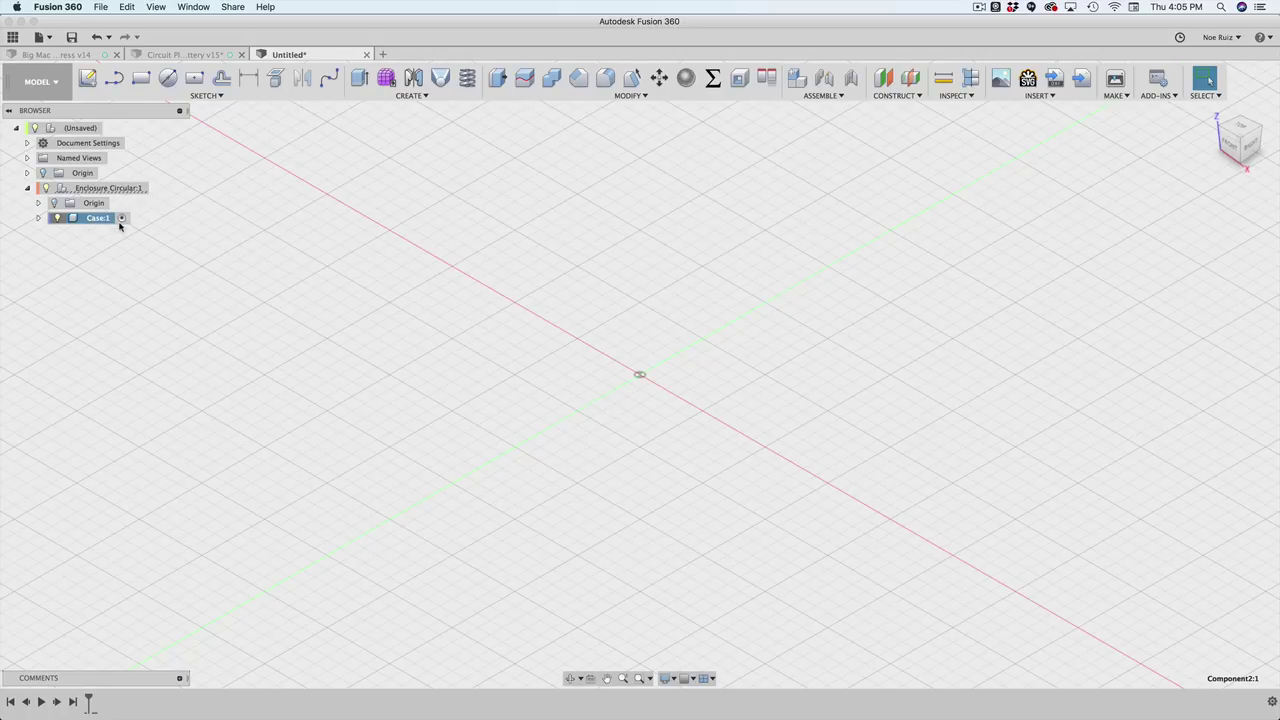
right_click(128, 189)
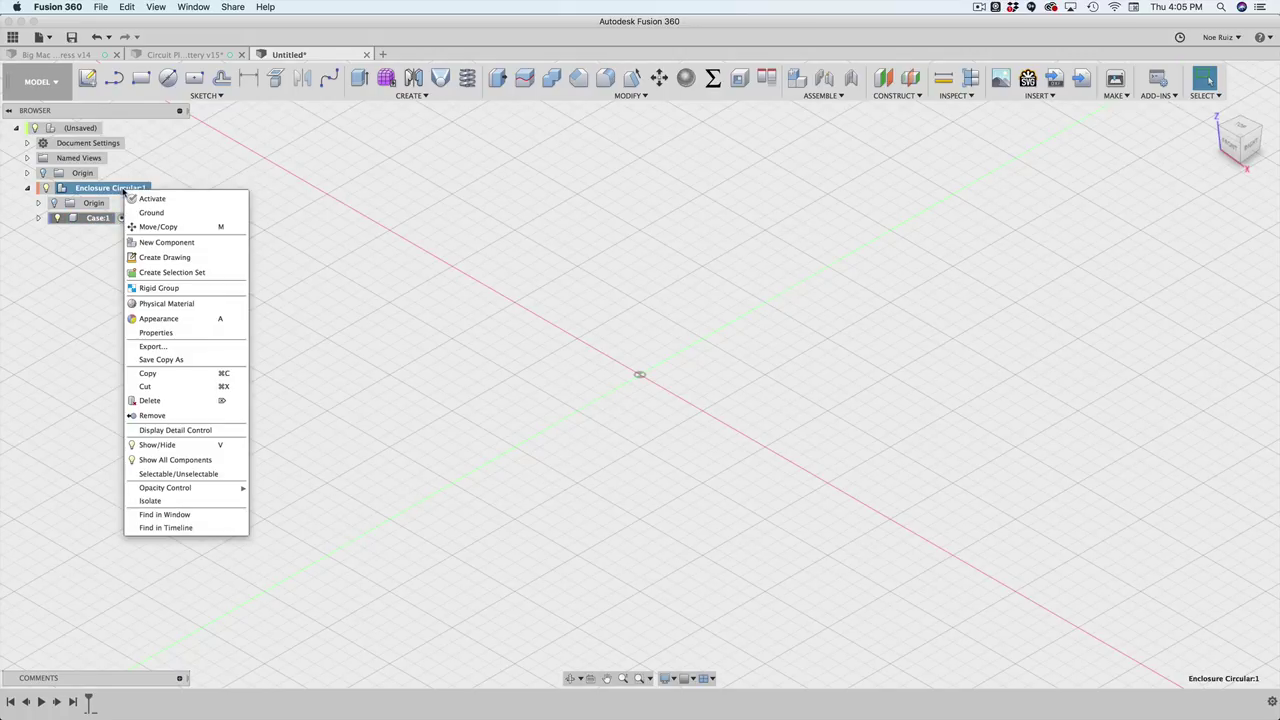
click(165, 246)
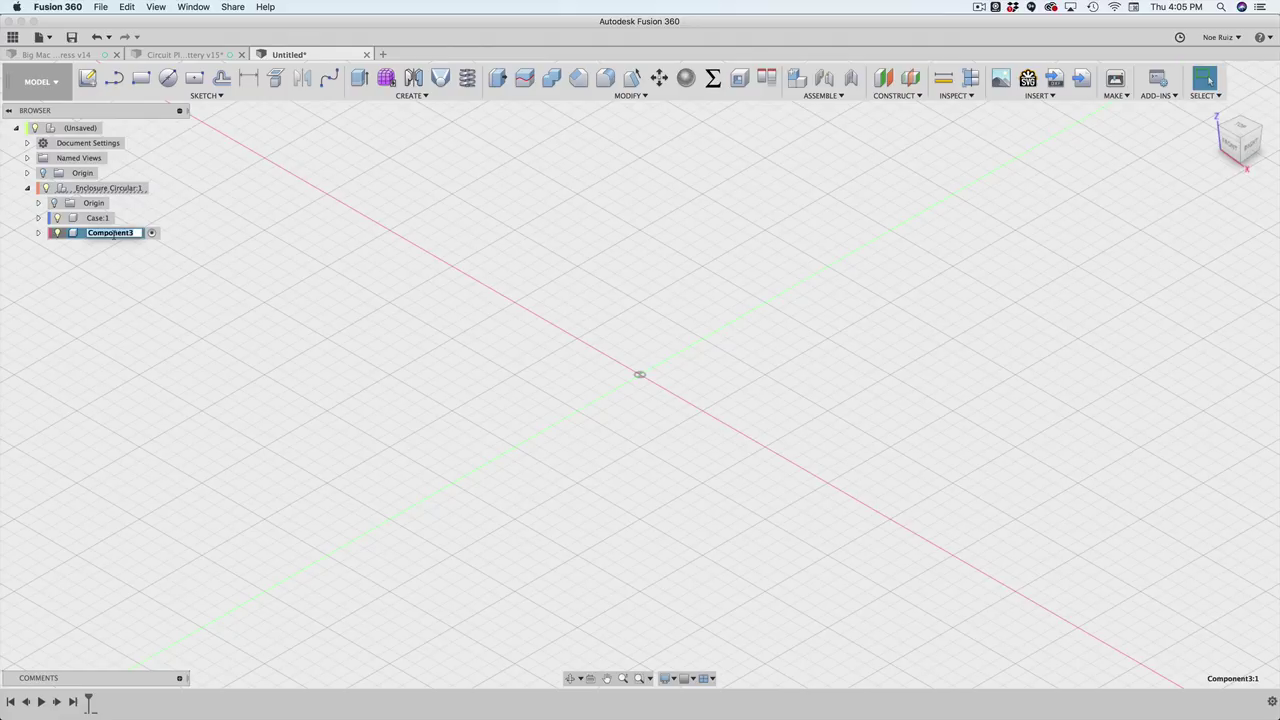
click(122, 218)
scroll(520, 287, down, 2)
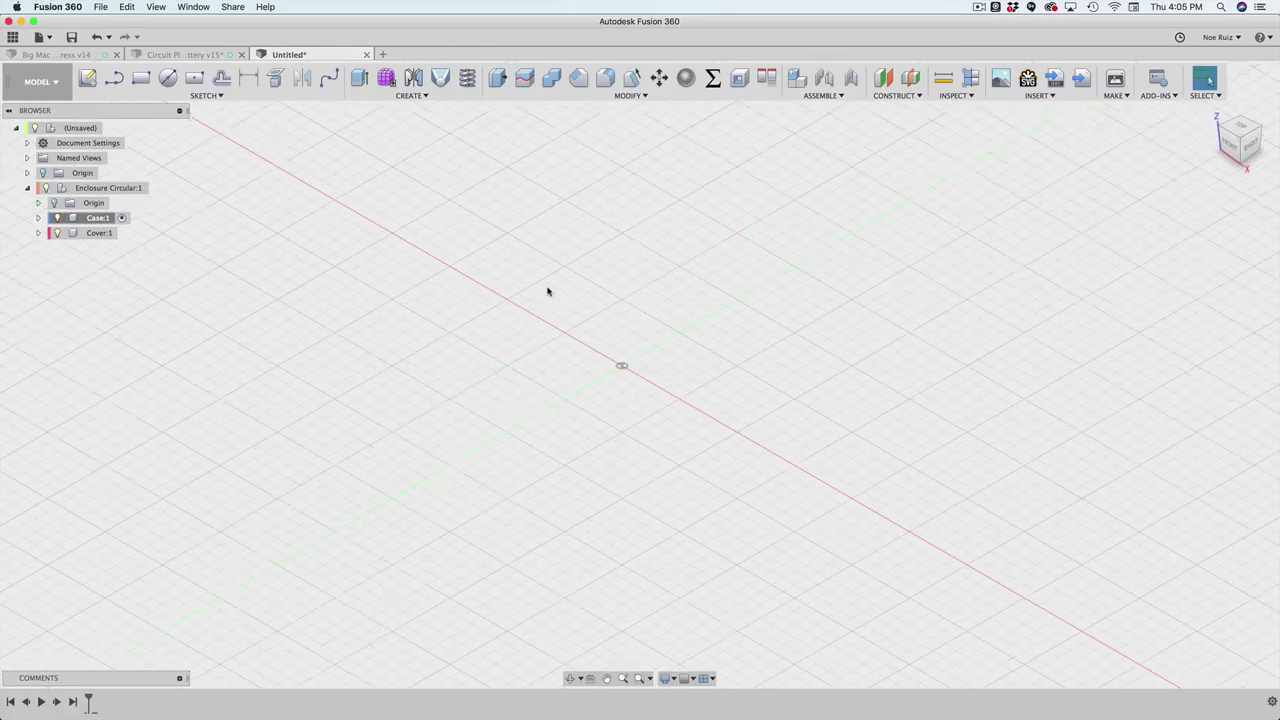
scroll(593, 326, up, 4)
scroll(543, 374, down, 2)
shift+middle_drag(523, 376, 623, 391)
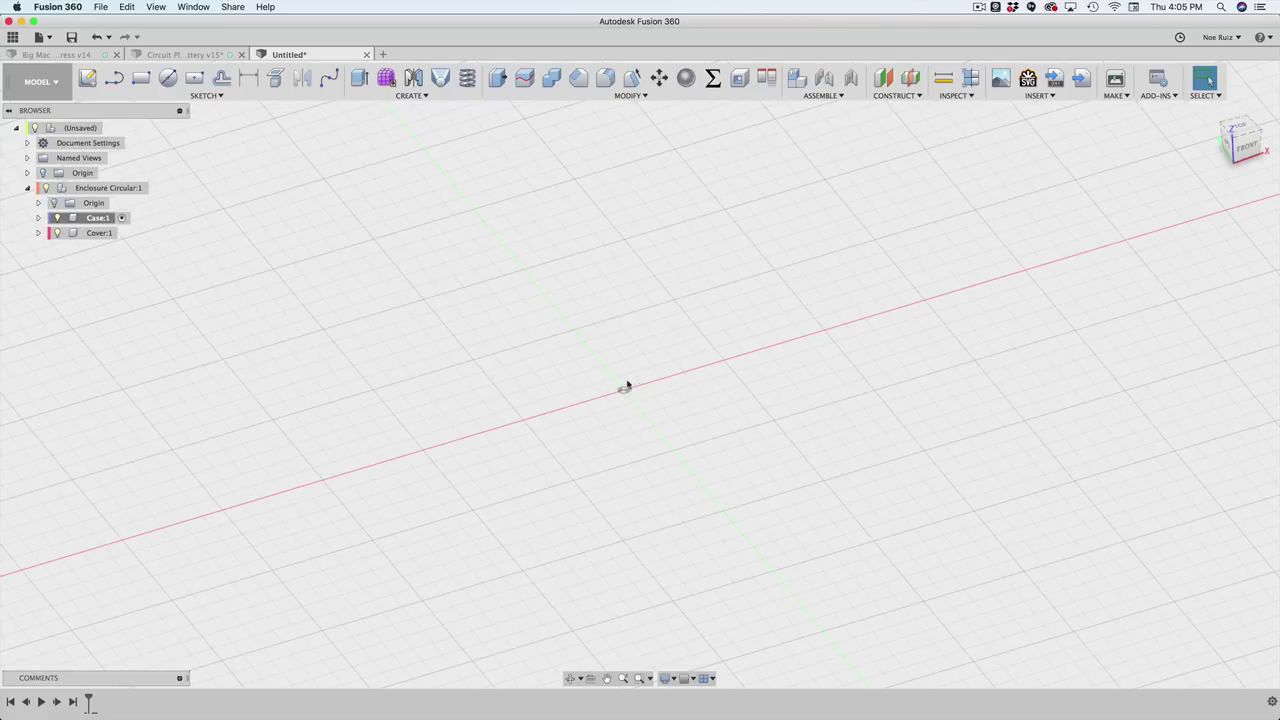
shift+middle_drag(627, 385, 617, 471)
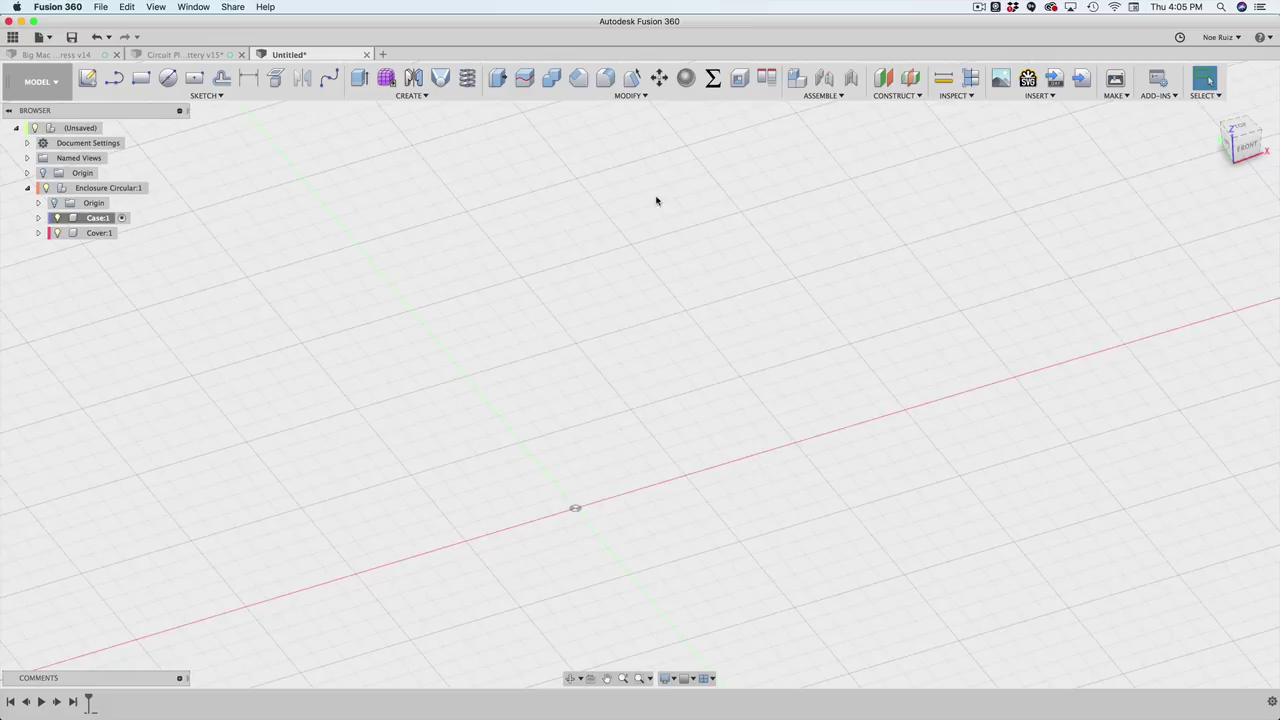
scroll(656, 200, down, 3)
middle_drag(682, 194, 677, 261)
scroll(600, 465, up, 3)
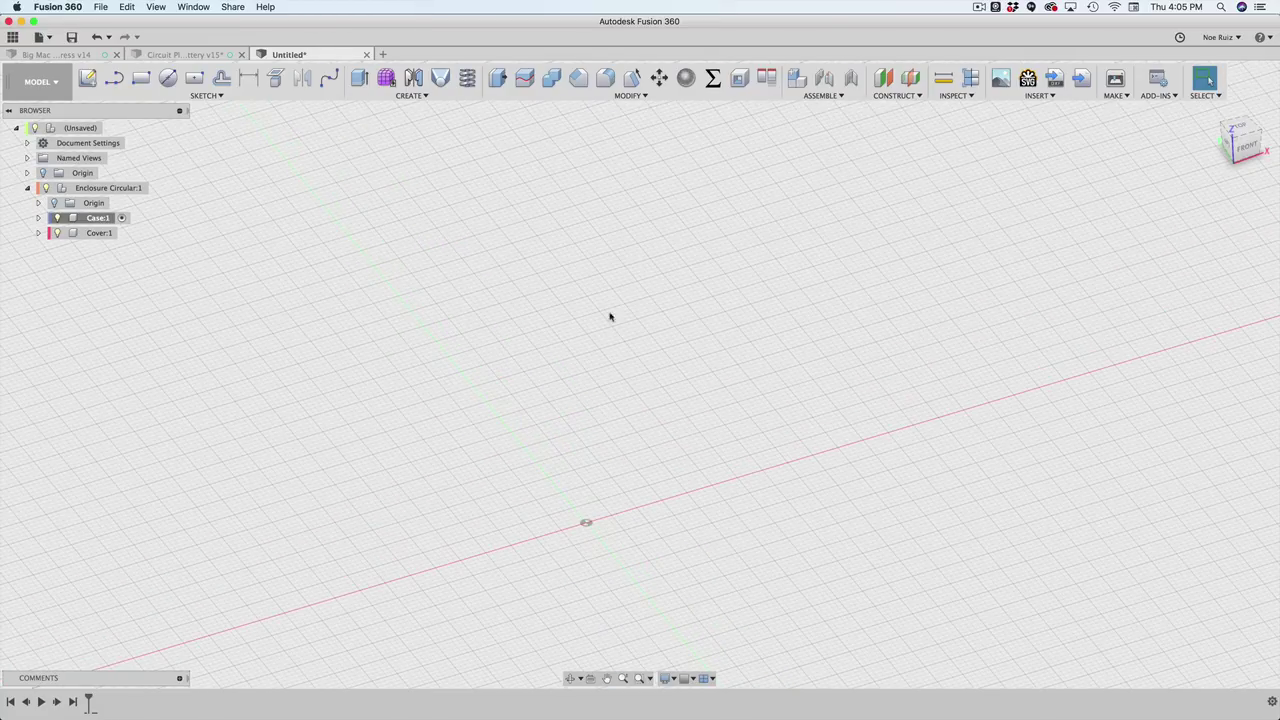
scroll(678, 293, down, 2)
scroll(663, 234, down, 2)
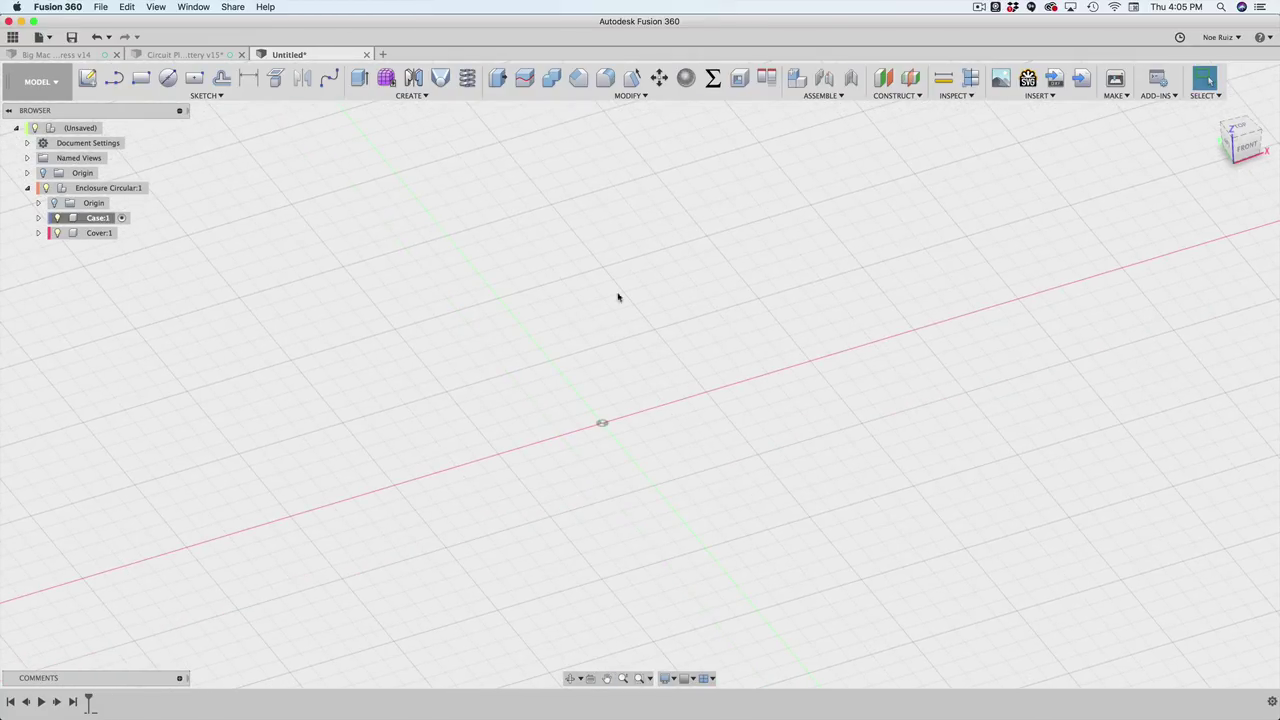
scroll(677, 354, down, 2)
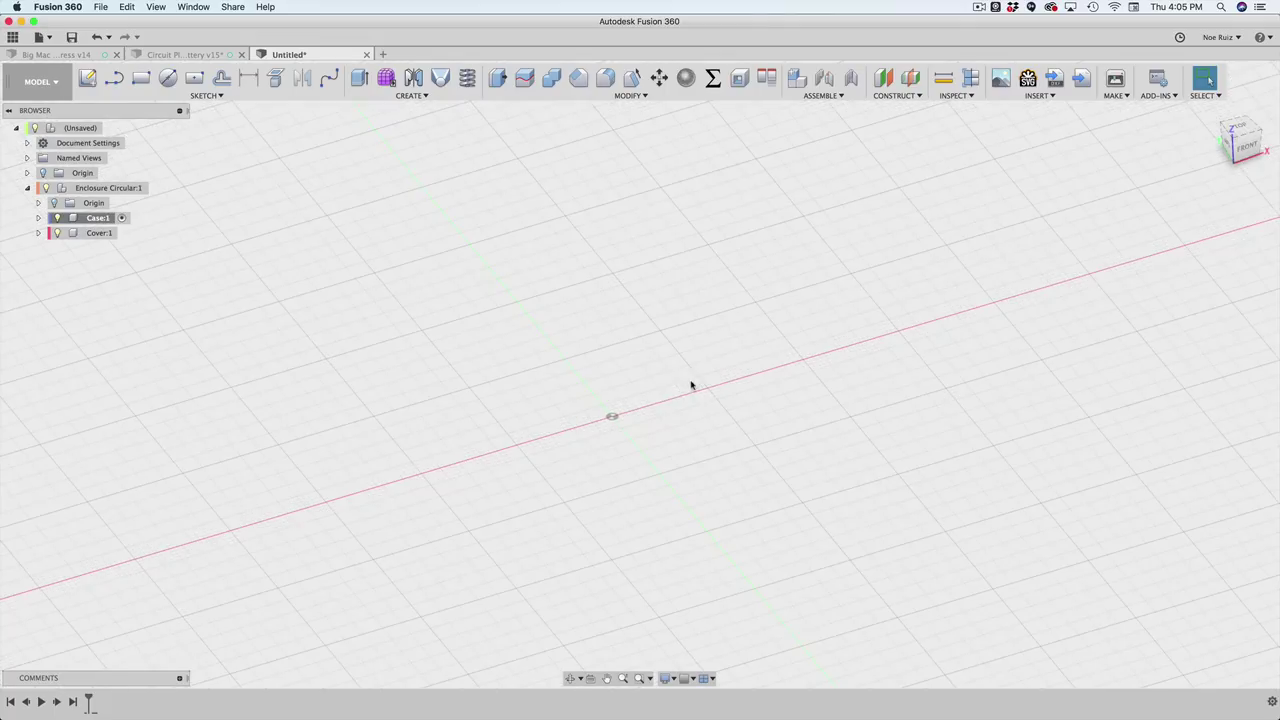
Step: Sketch a 50 mm diameter circle centred on the origin on the horizontal plane
click(87, 78)
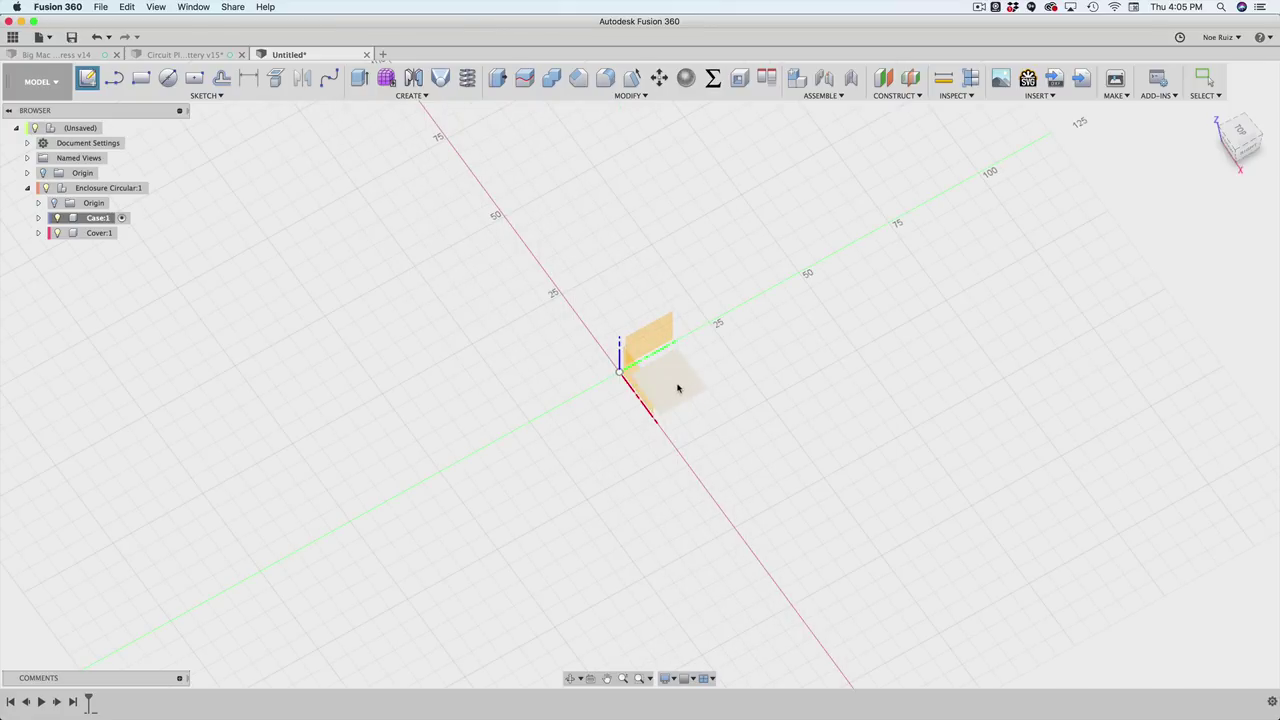
click(678, 388)
key(c)
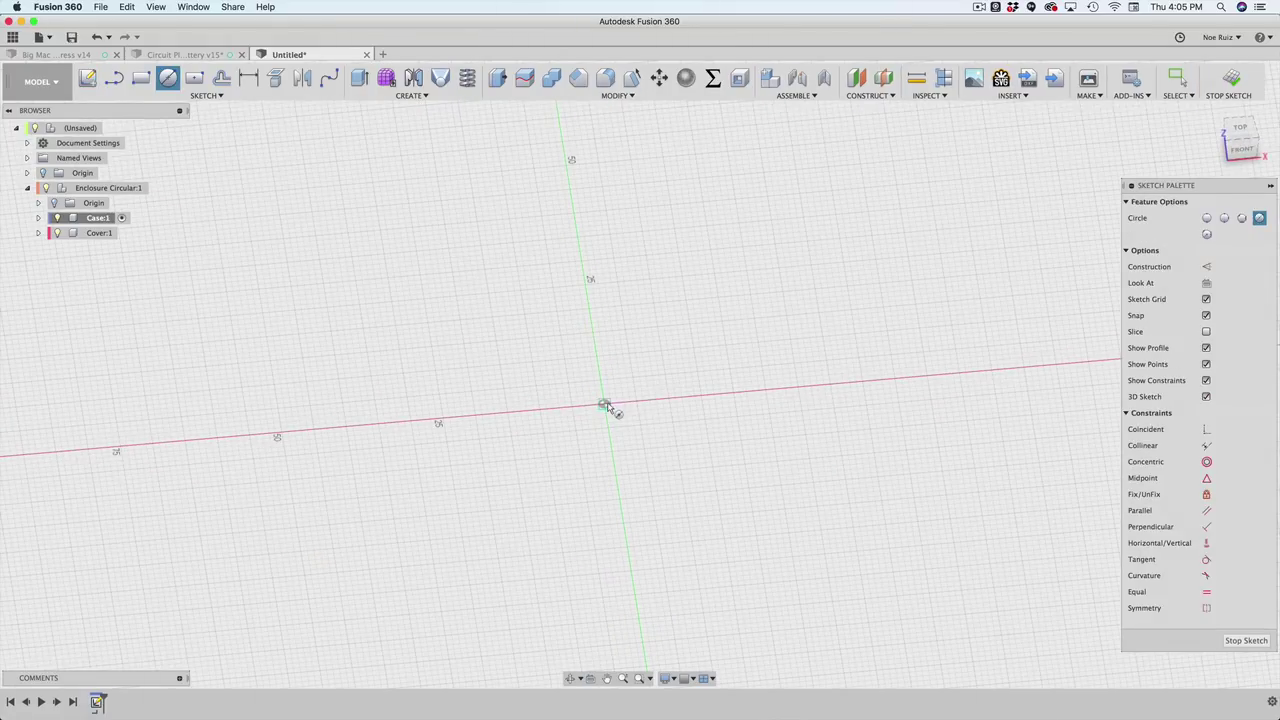
click(604, 404)
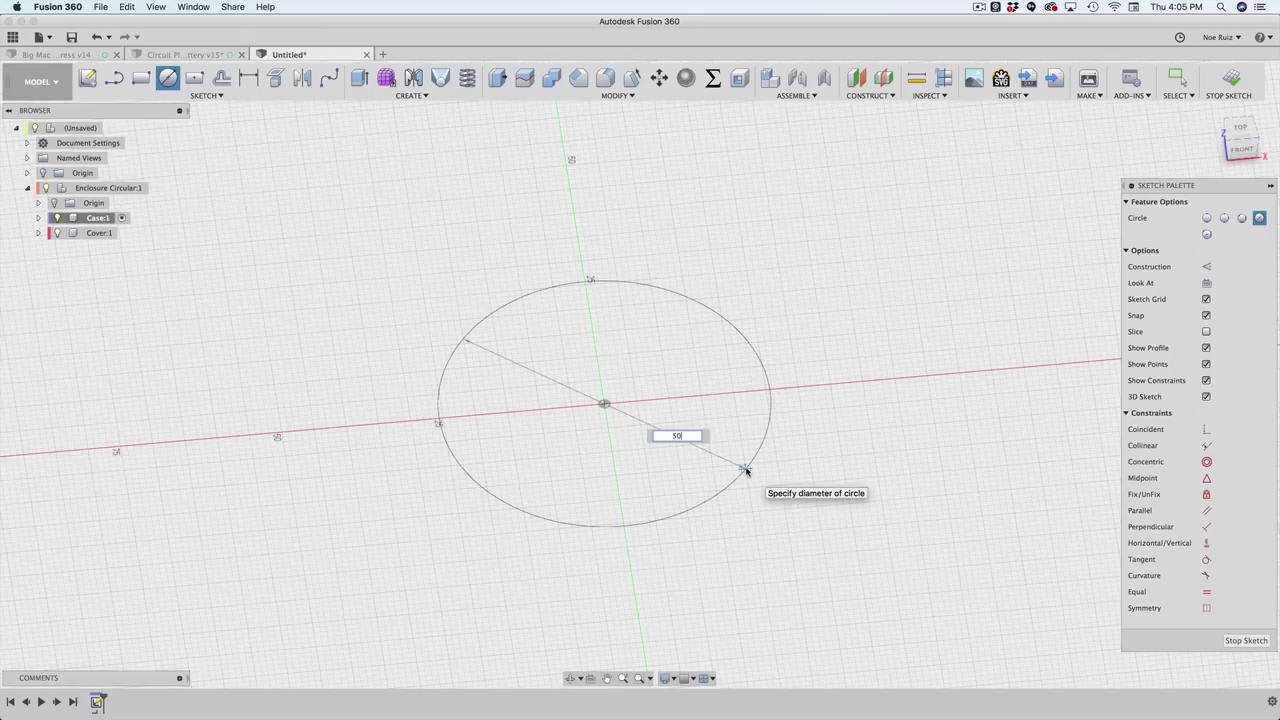
key(Return)
scroll(750, 390, up, 1)
scroll(758, 341, down, 2)
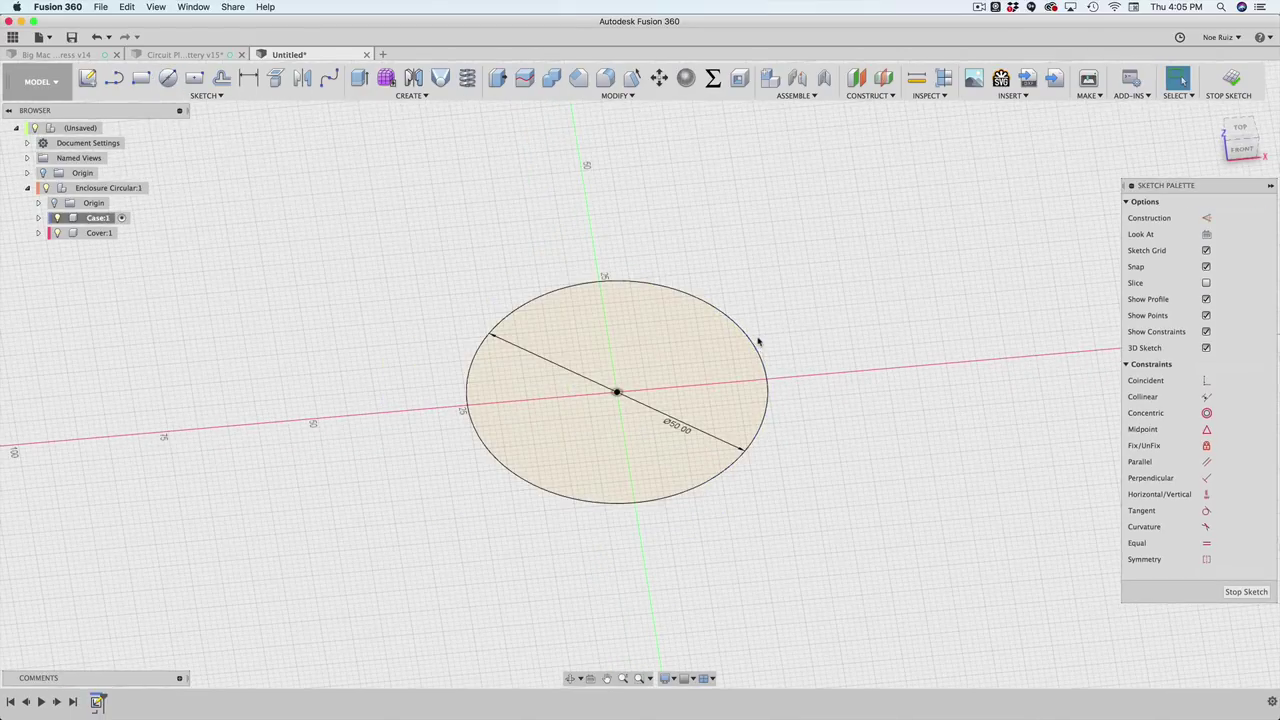
Step: Extrude the circle profile 20 mm upward as a new body
scroll(630, 312, up, 2)
click(652, 362)
scroll(656, 288, down, 2)
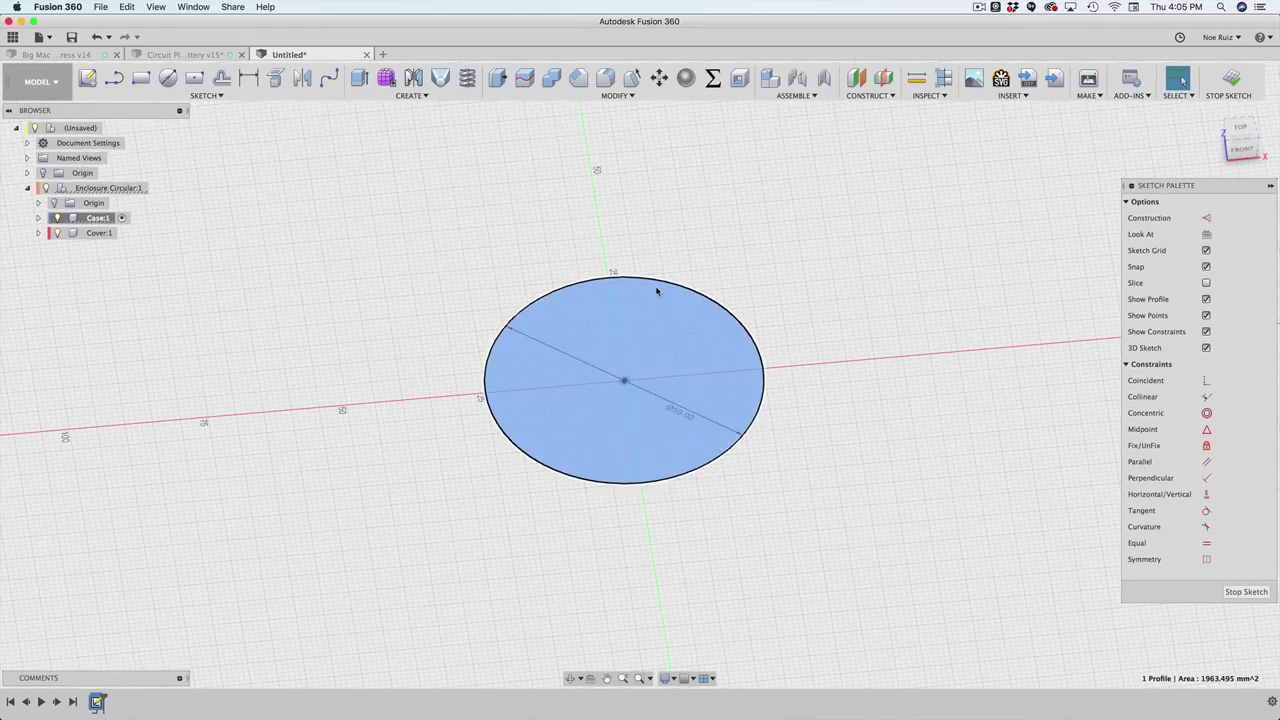
text(e)
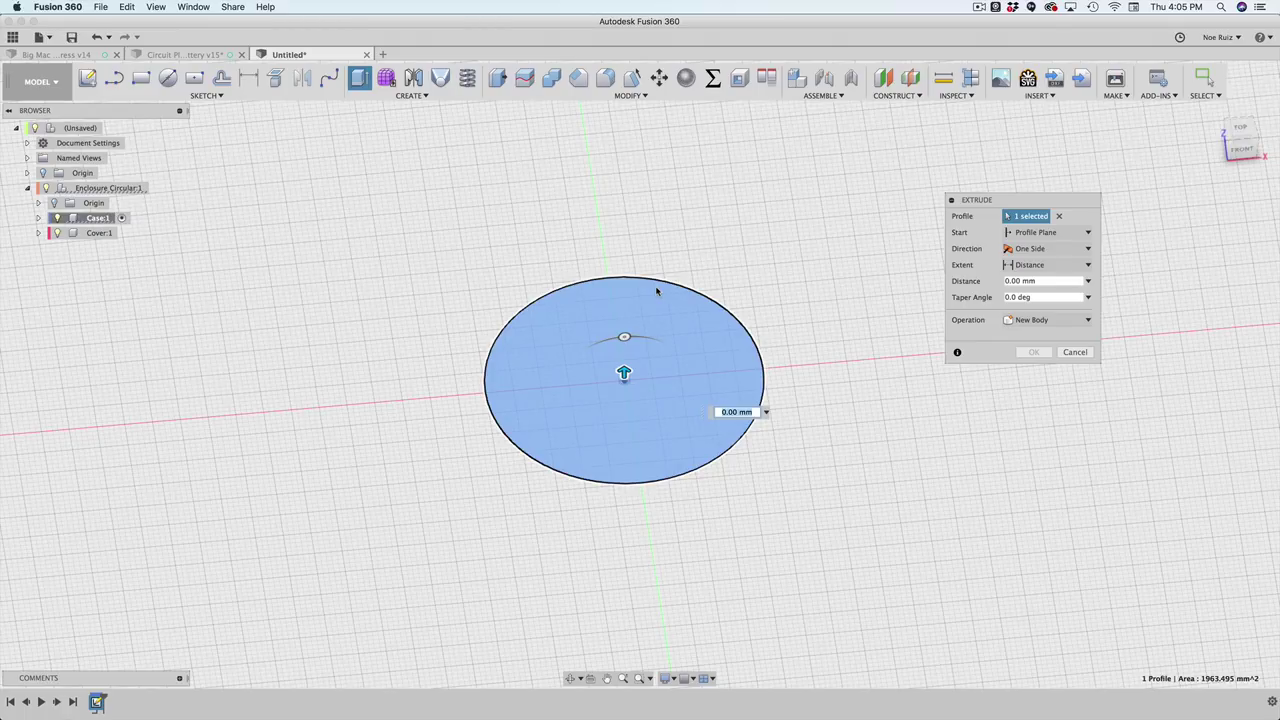
text(20)
key(Return)
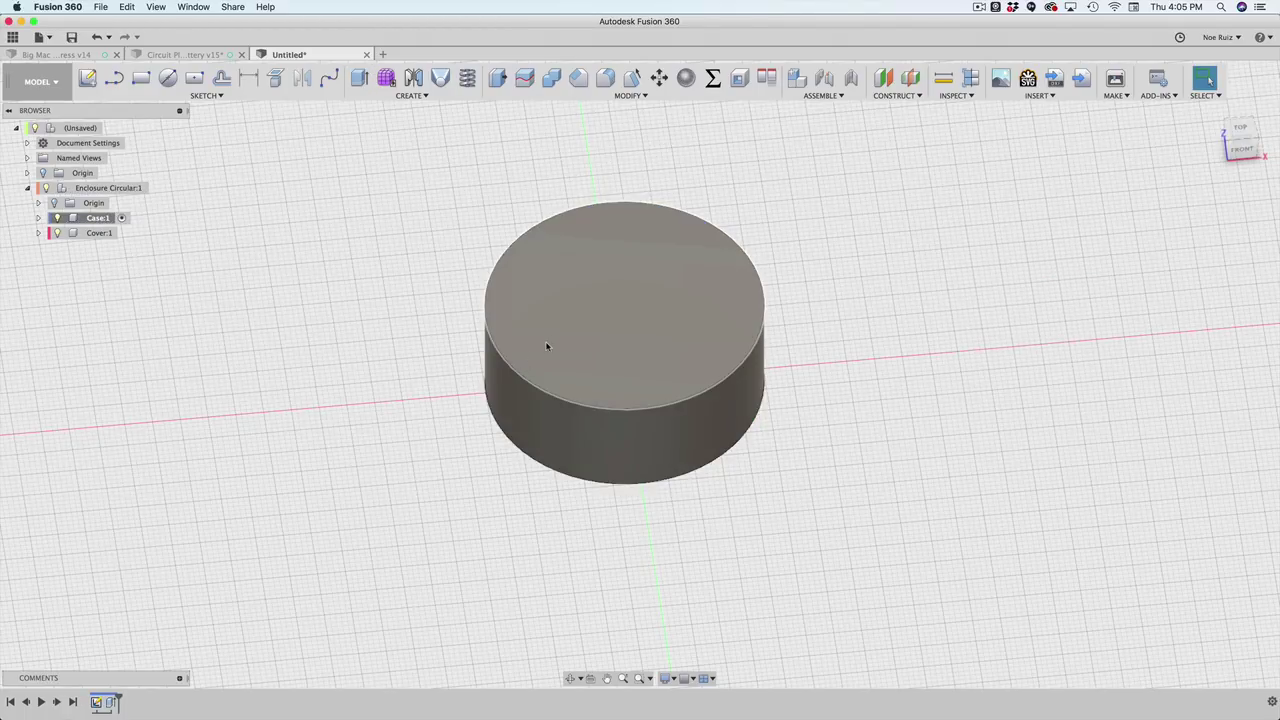
Step: Shell the cylinder from its top face with a 1.5 mm inside wall thickness
scroll(496, 301, up, 3)
scroll(494, 301, down, 1)
shift+middle_drag(420, 309, 552, 306)
right_click(614, 275)
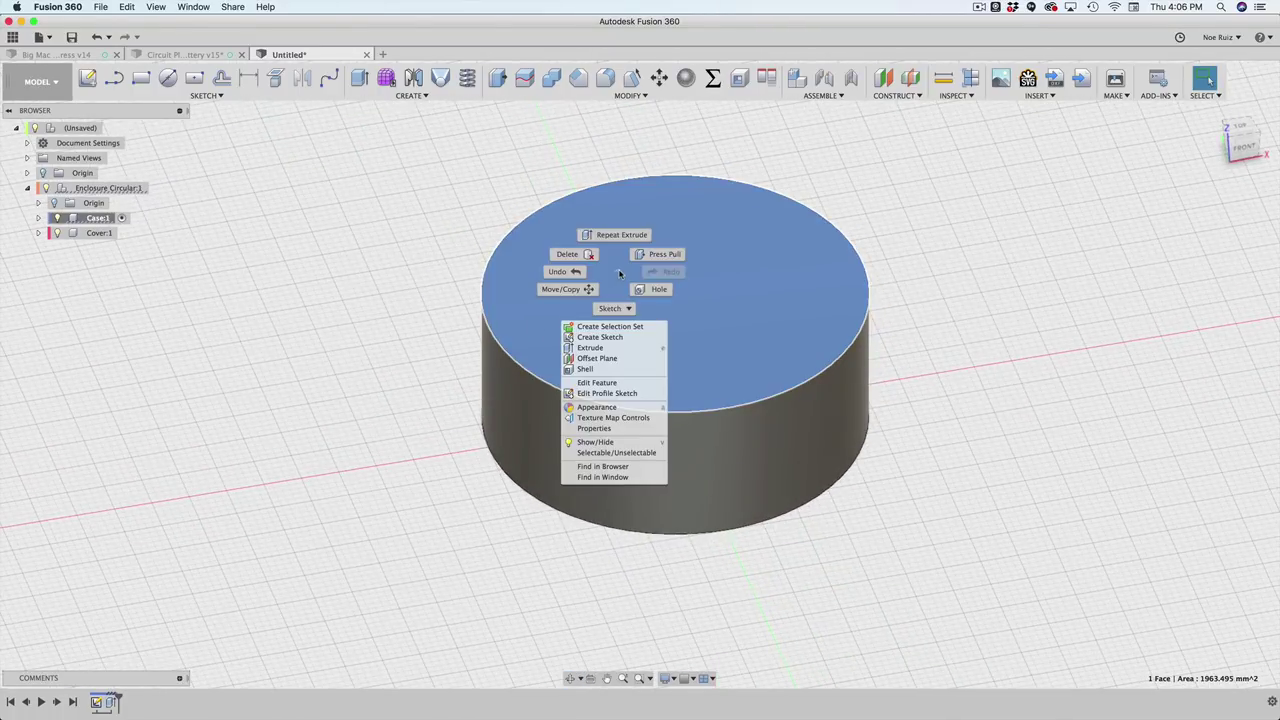
click(613, 369)
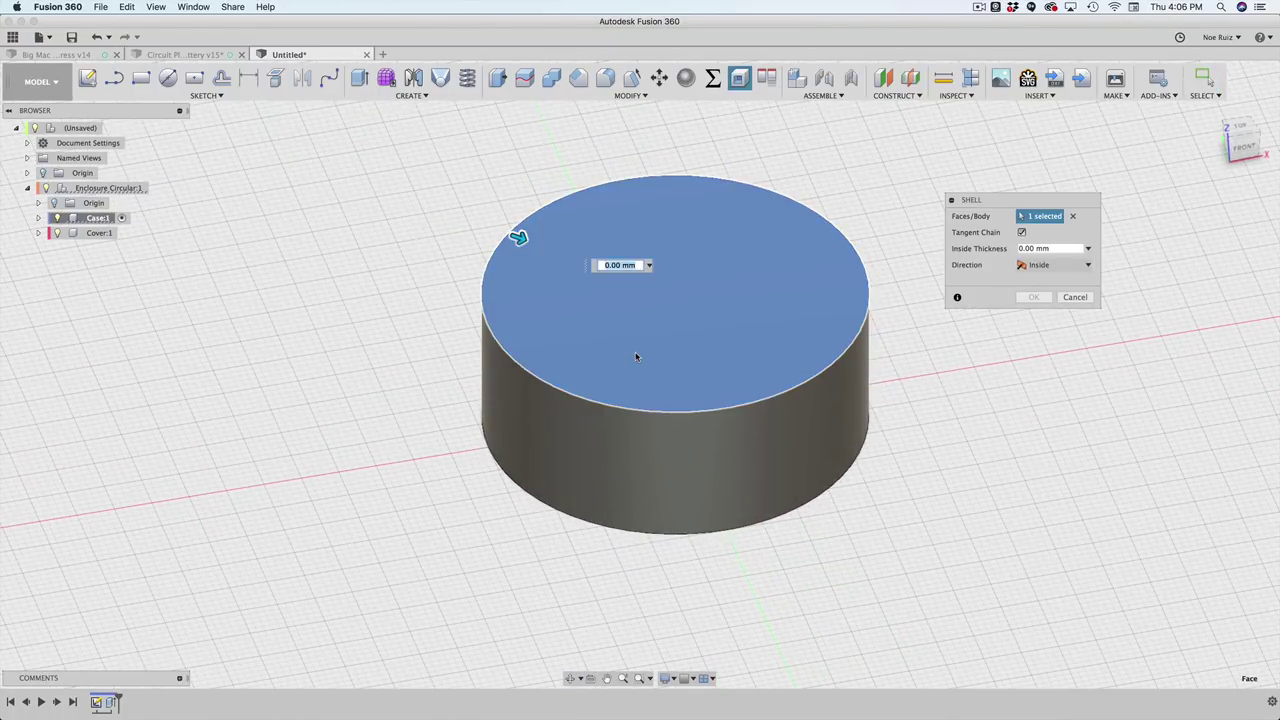
text(1.5)
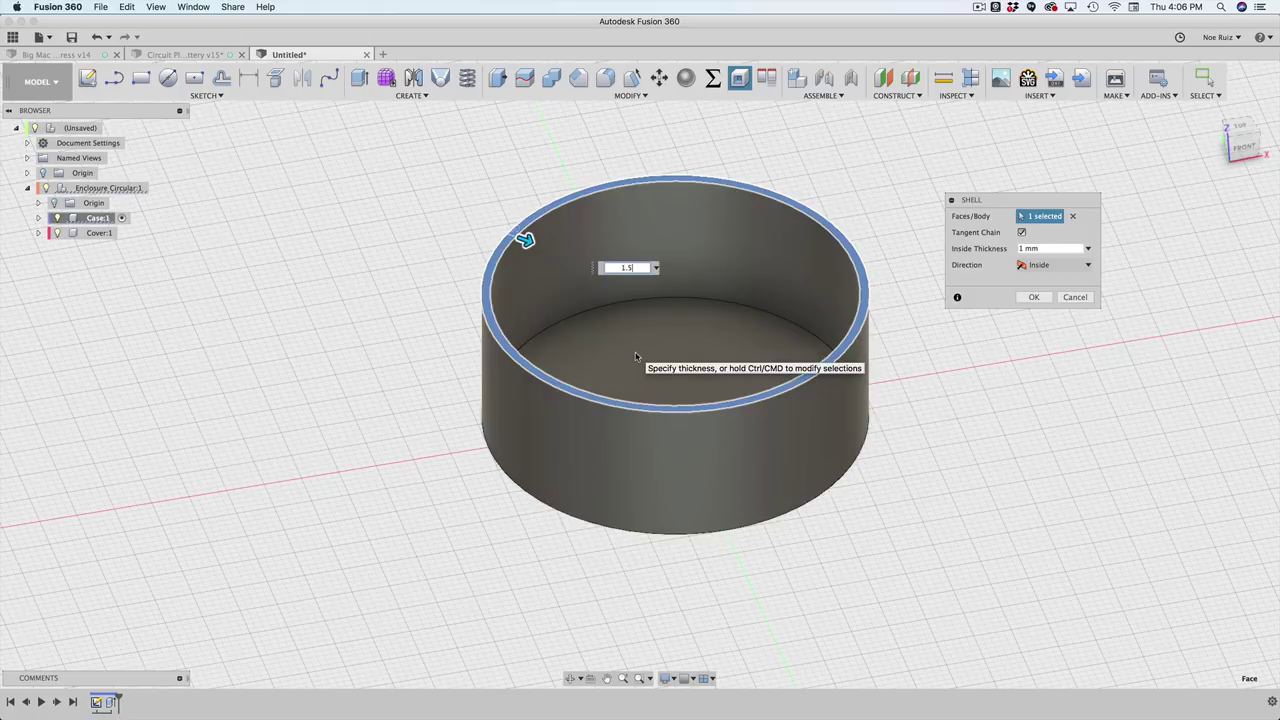
key(Return)
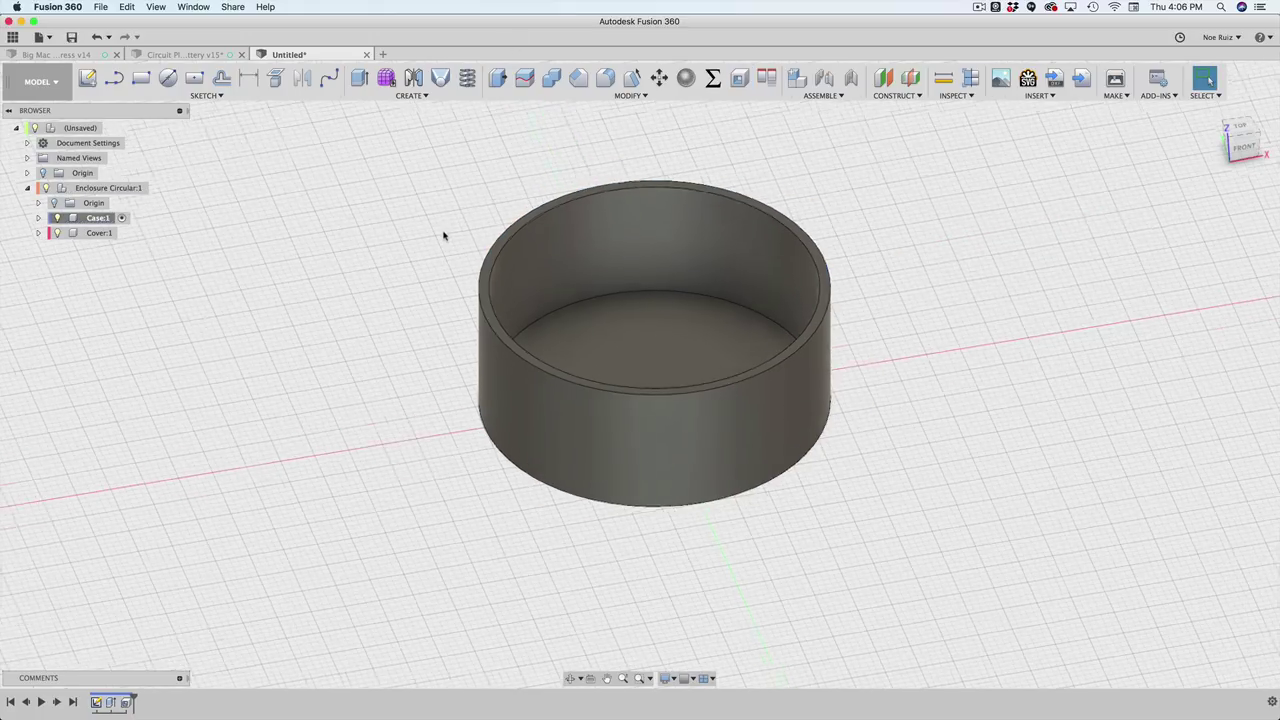
Step: Start a new sketch on the vertical origin plane that faces the right view, through the centre of the case
shift+middle_drag(443, 234, 471, 286)
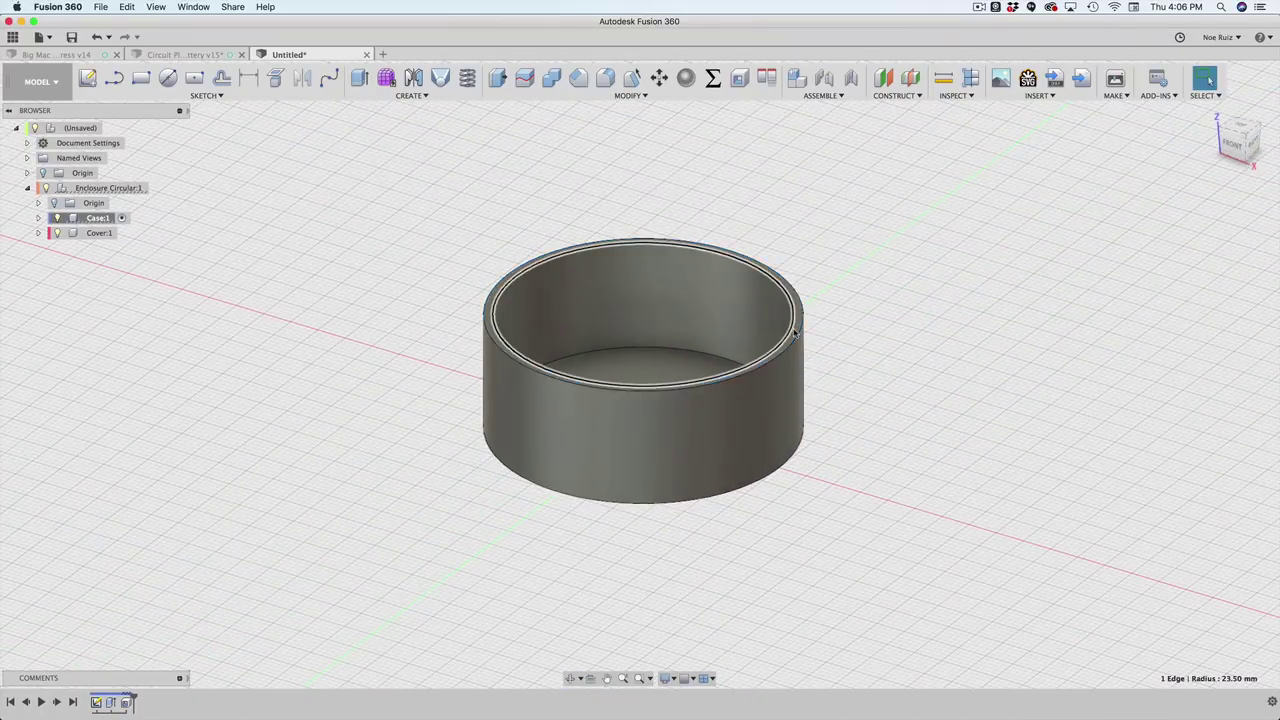
shift+middle_drag(880, 440, 414, 312)
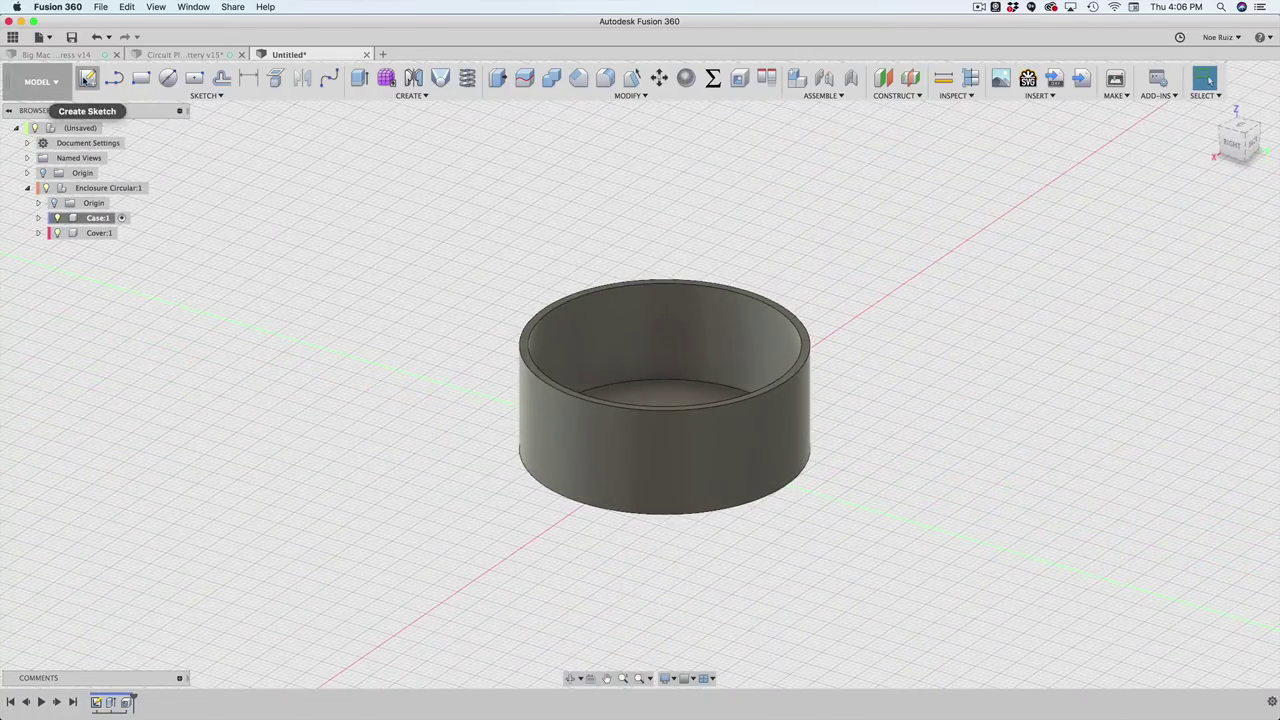
click(87, 78)
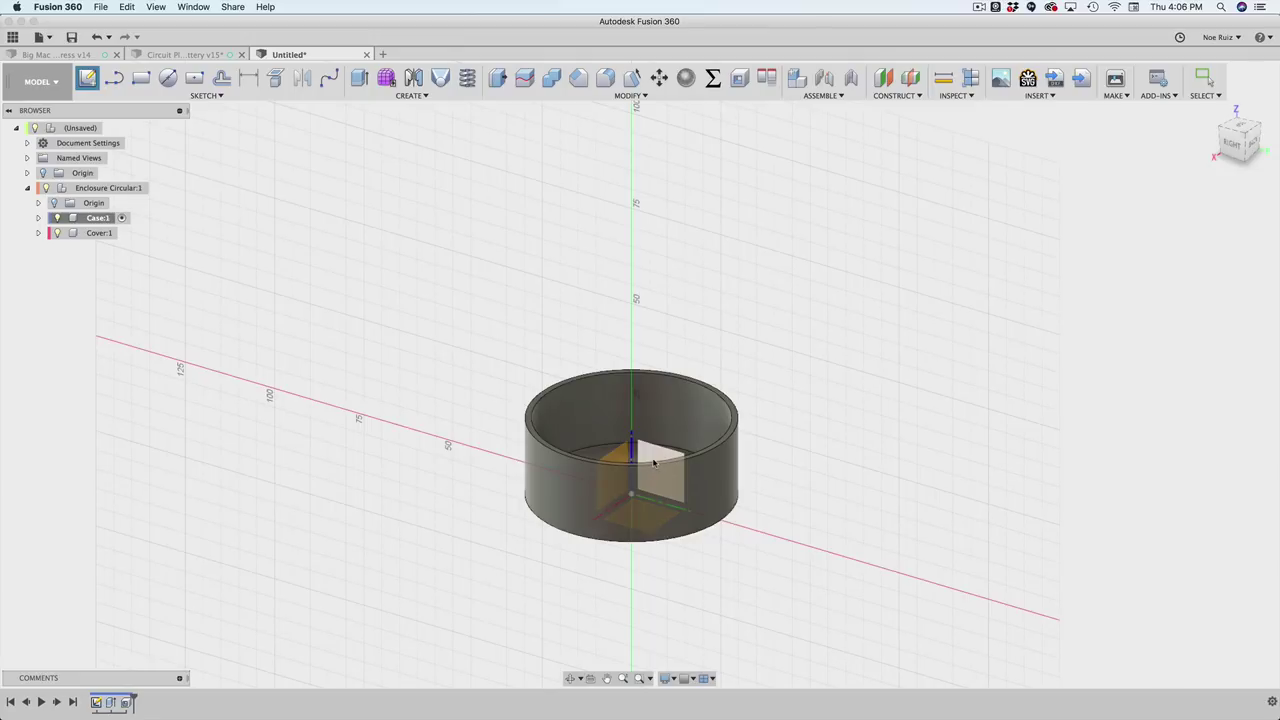
click(652, 458)
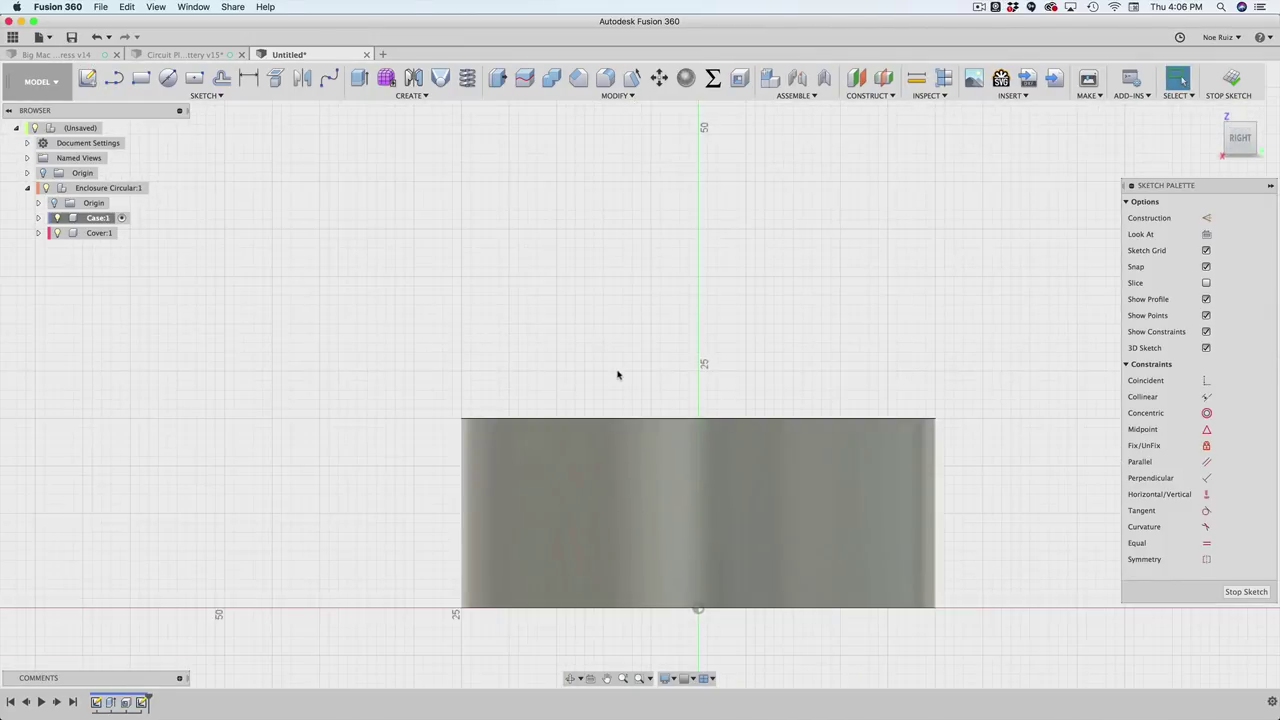
Step: Project the inner circular edge of the case's rim into the sketch
scroll(614, 349, down, 2)
scroll(611, 331, up, 4)
scroll(611, 331, down, 1)
mouse_move(615, 246)
middle_down()
mouse_move(617, 226)
mouse_move(613, 257)
mouse_move(640, 229)
mouse_move(624, 252)
middle_up()
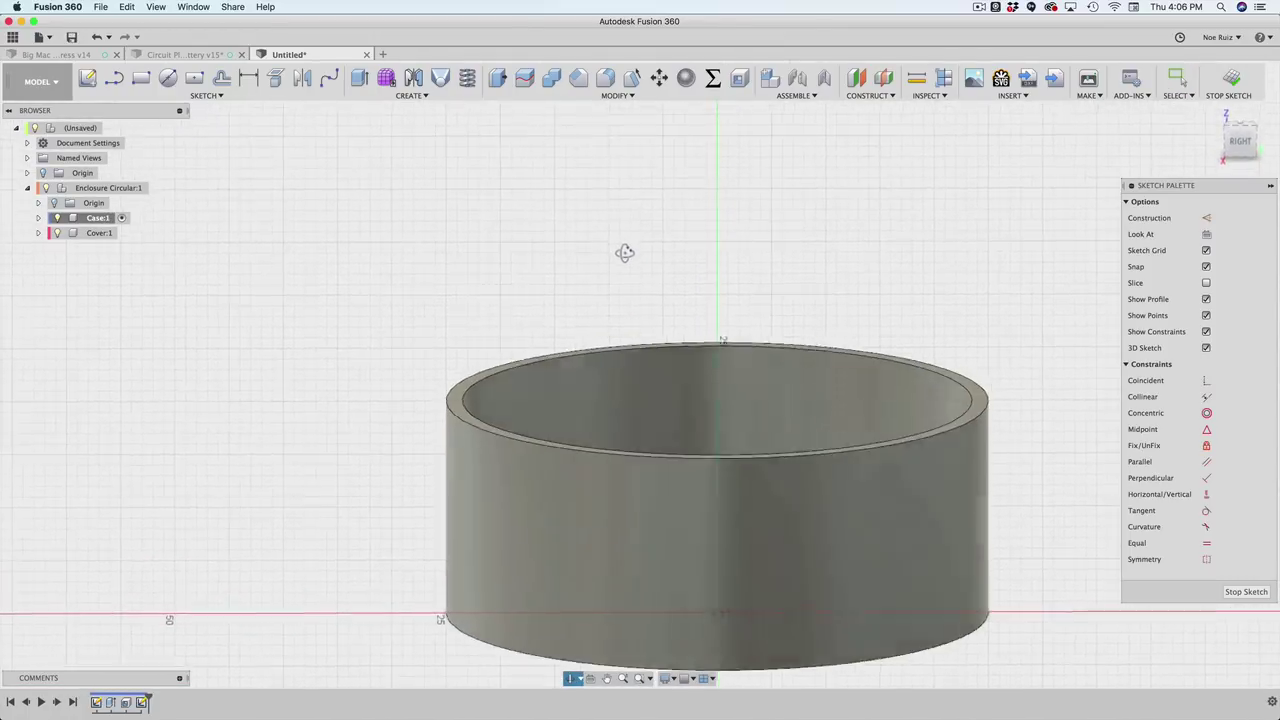
scroll(469, 394, up, 5)
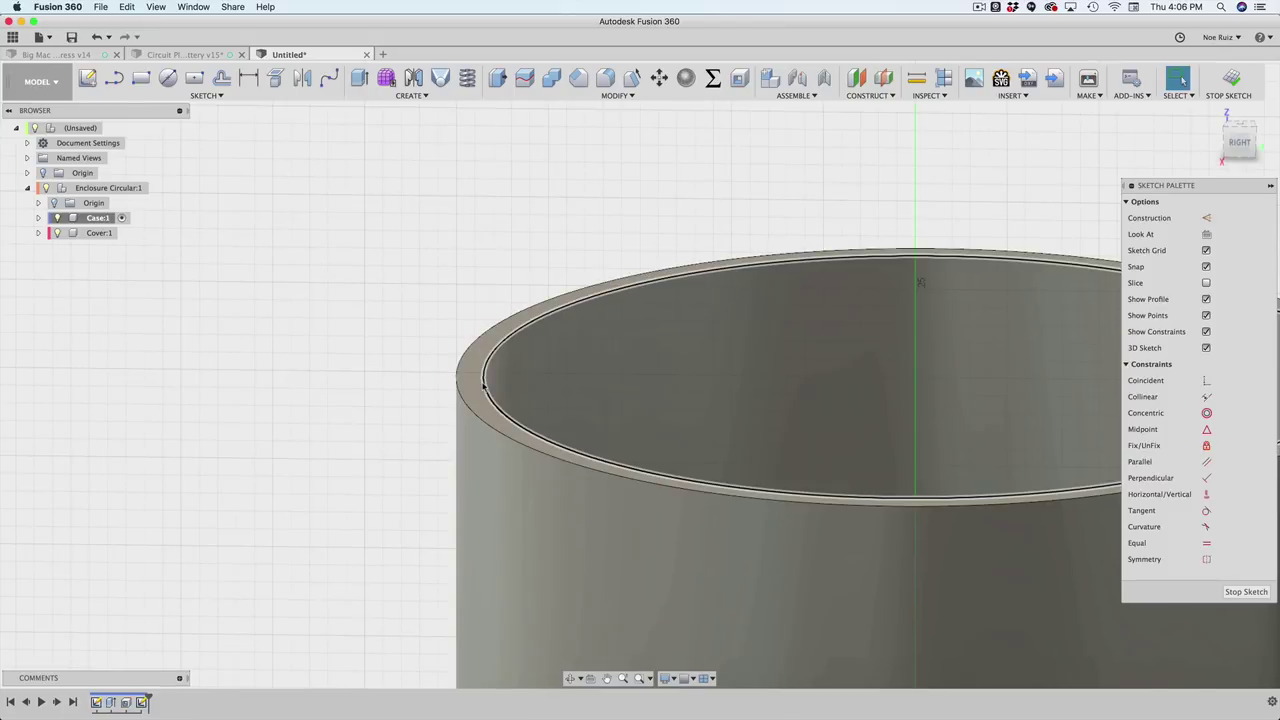
scroll(484, 386, down, 3)
click(485, 384)
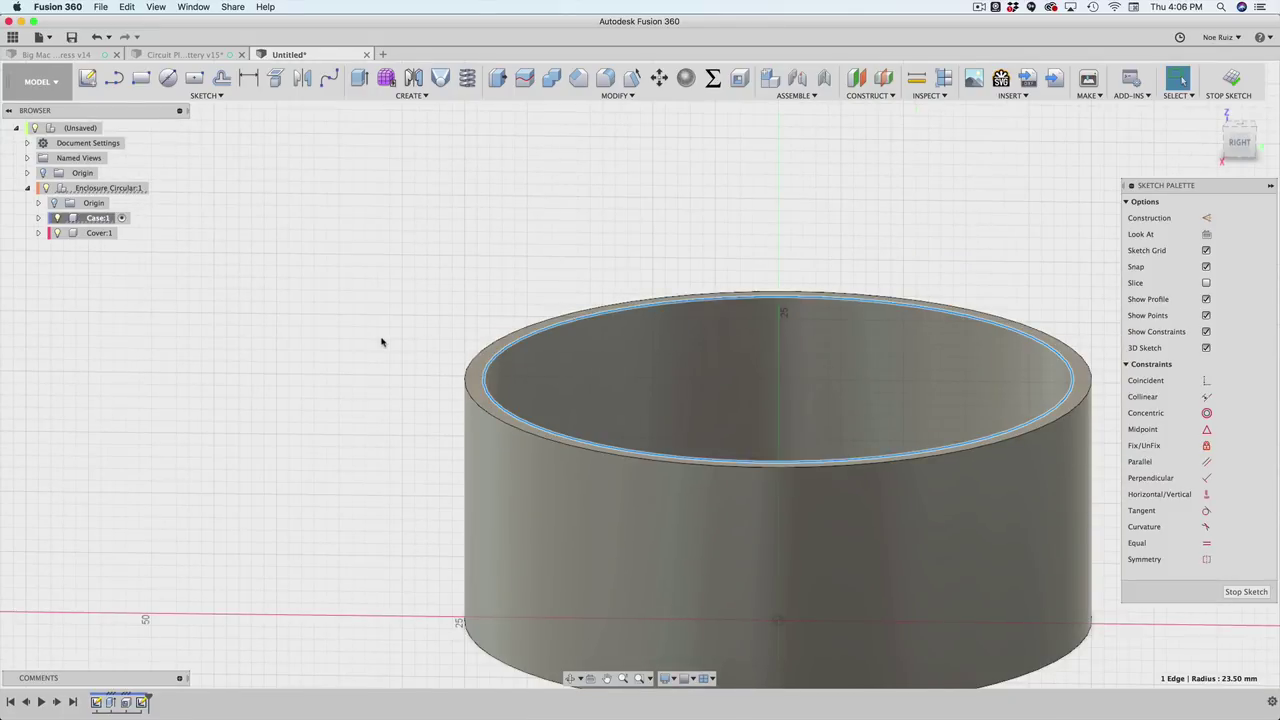
key(p)
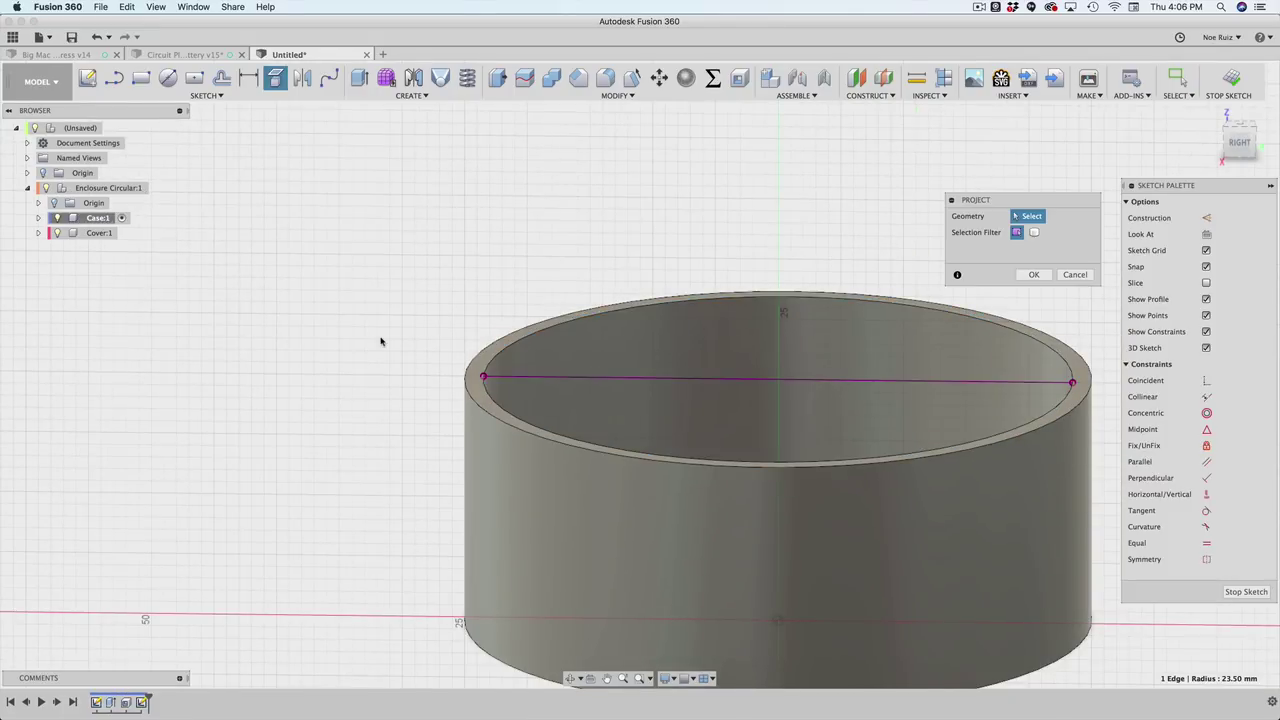
click(1035, 276)
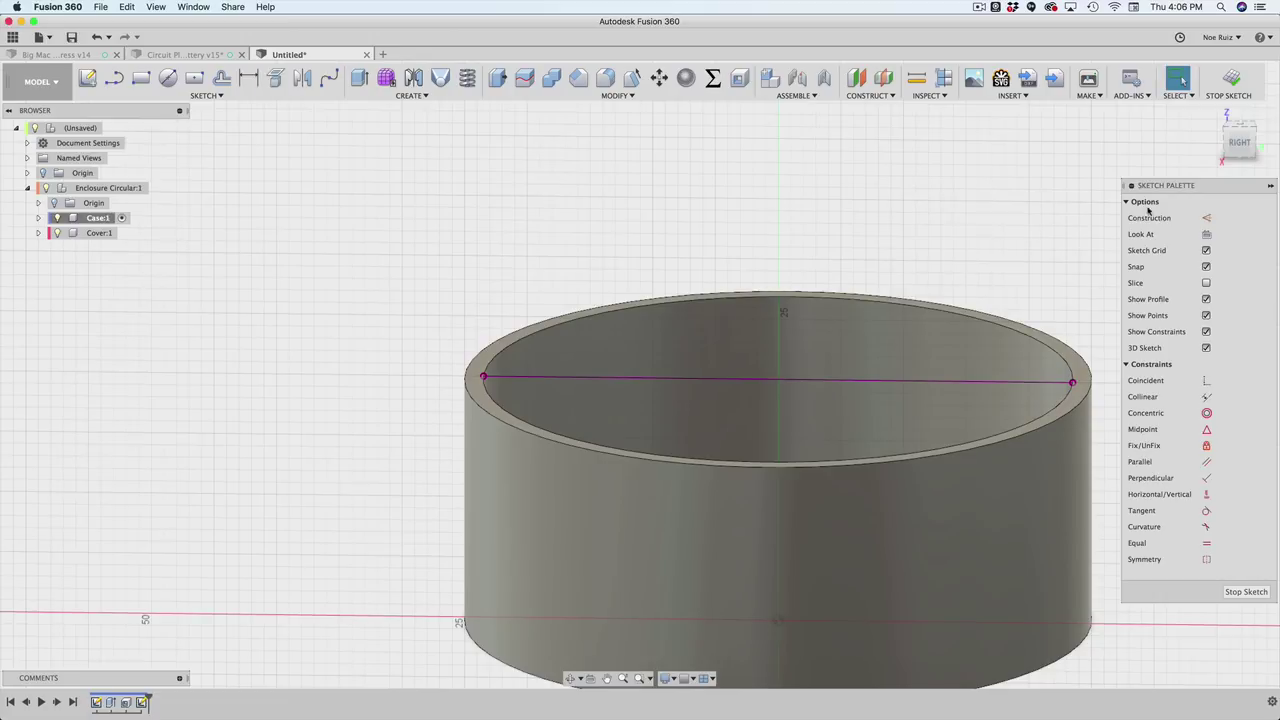
Step: View the sketch plane straight on and hide the case body, keeping the projected rim line visible
click(1240, 143)
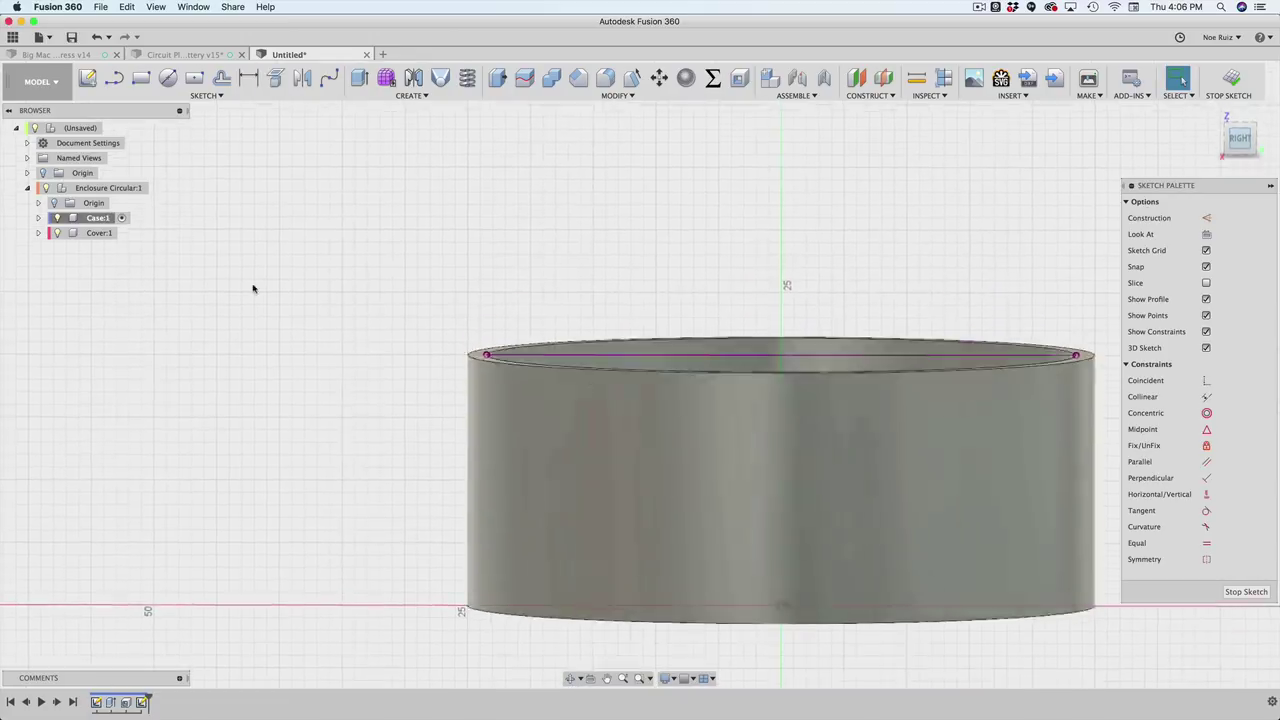
click(38, 218)
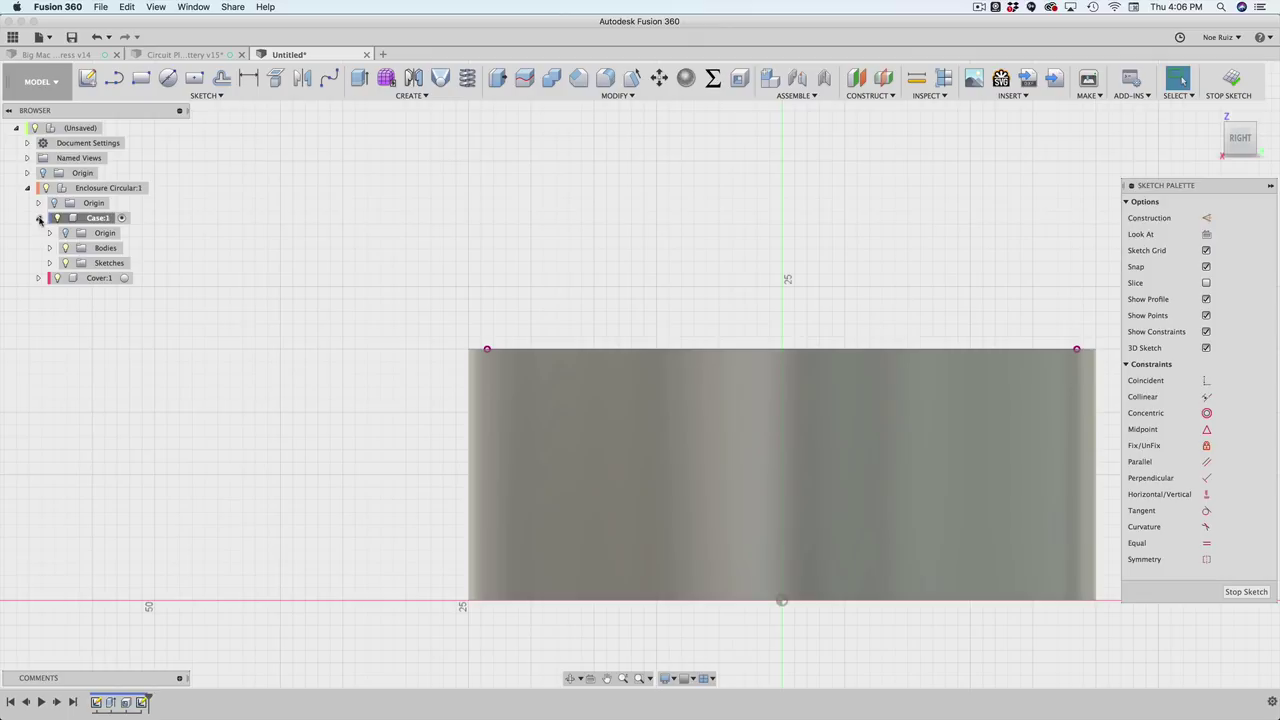
click(50, 248)
click(78, 263)
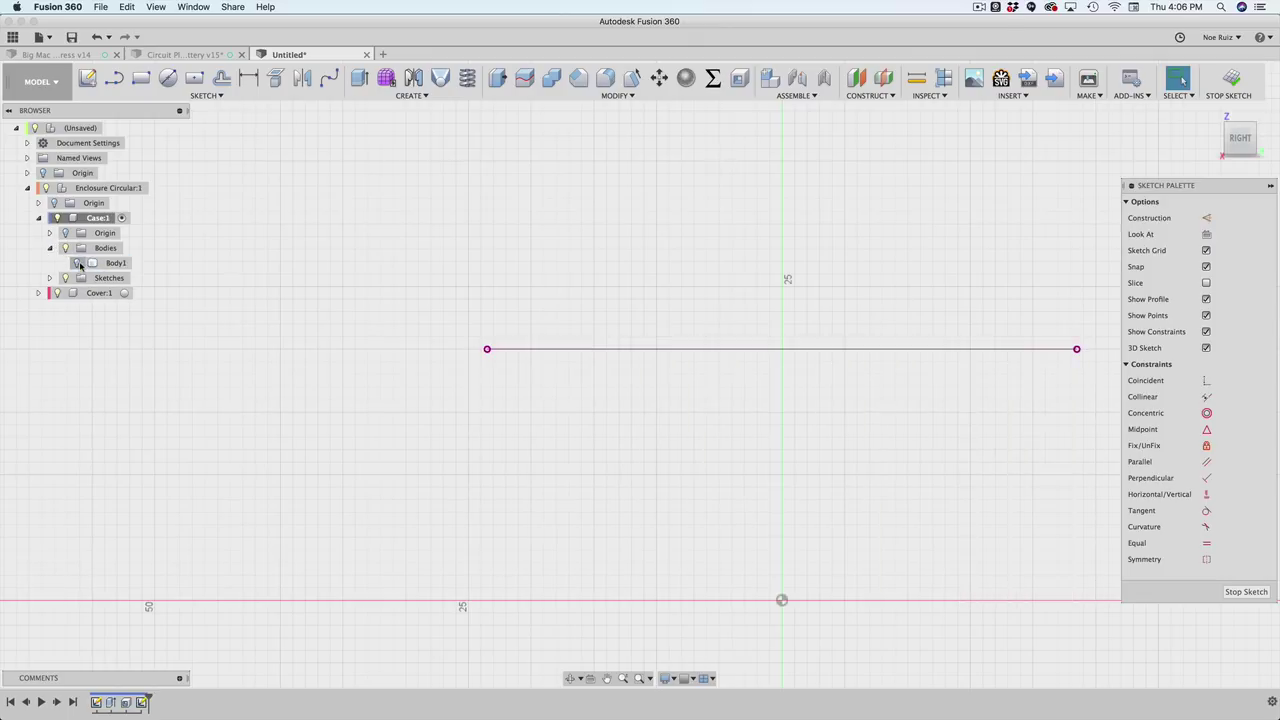
Step: Examine the projected line against the inner rim with the case body shown, and hide the body again
mouse_move(626, 293)
shift+middle_down()
mouse_move(517, 314)
mouse_move(571, 309)
mouse_move(591, 283)
mouse_move(499, 307)
mouse_move(537, 303)
mouse_move(542, 358)
shift+middle_up()
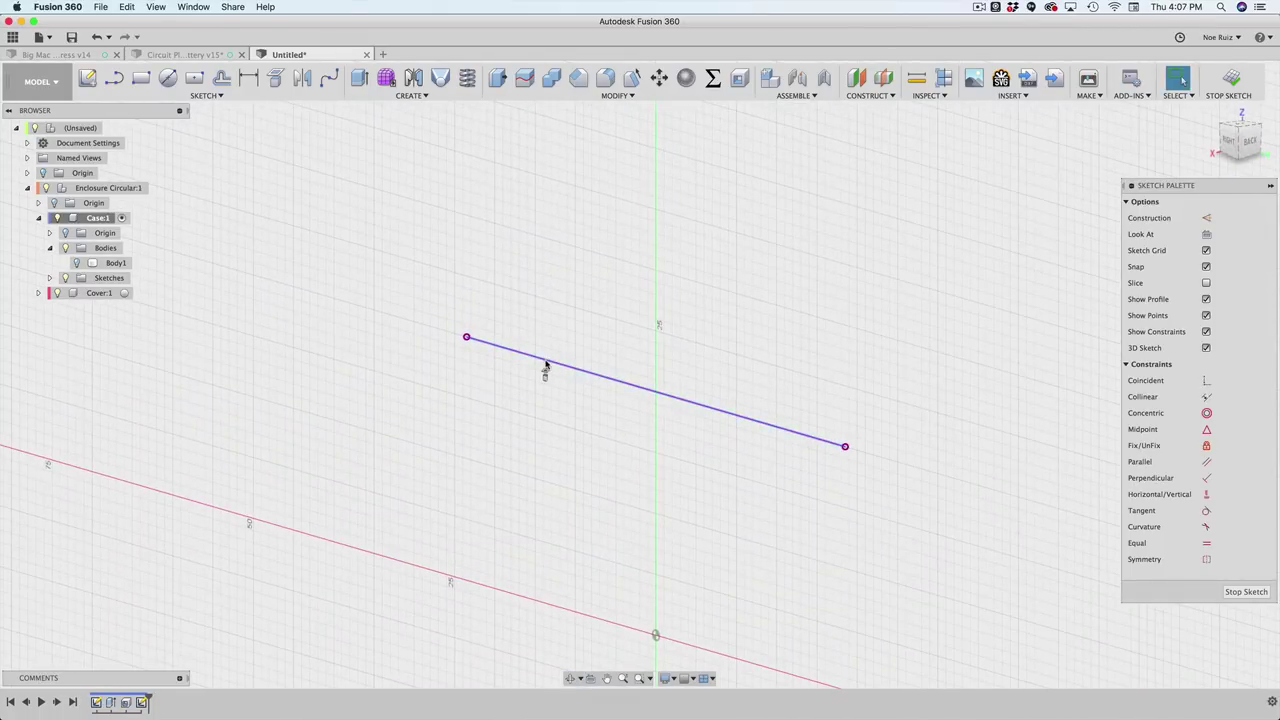
click(1228, 145)
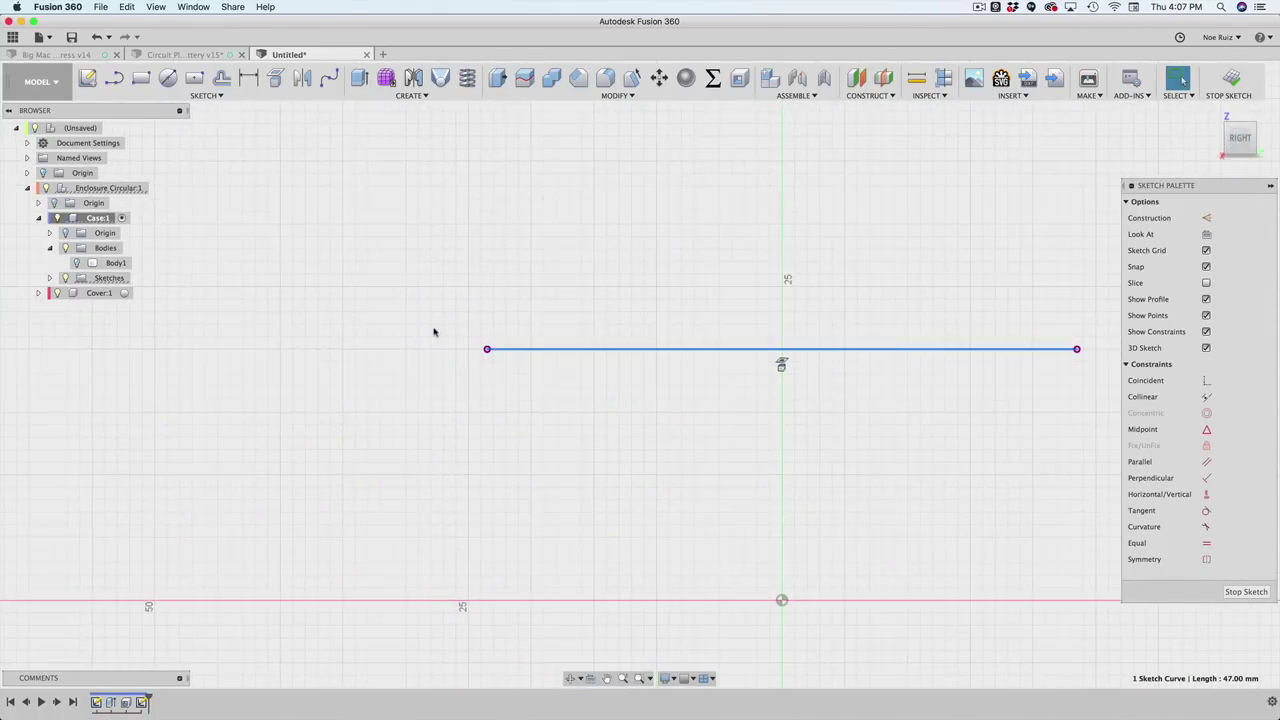
click(77, 263)
shift+middle_drag(374, 322, 362, 325)
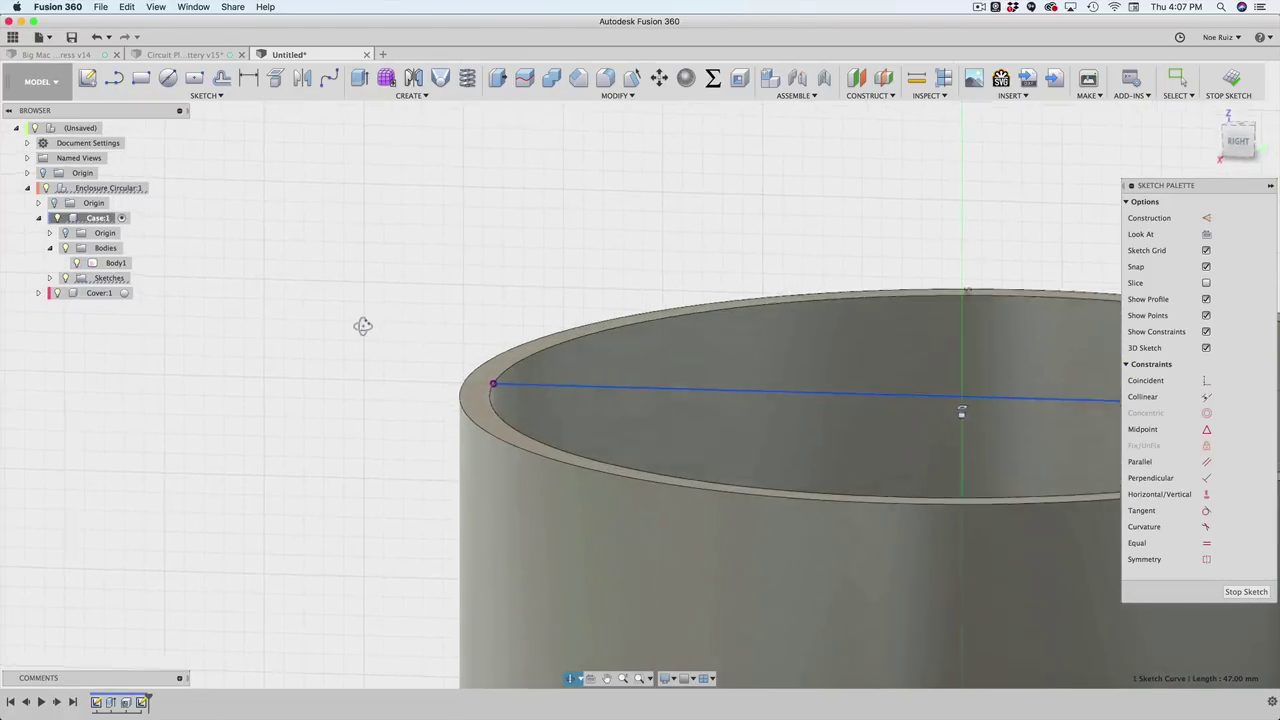
scroll(488, 387, up, 5)
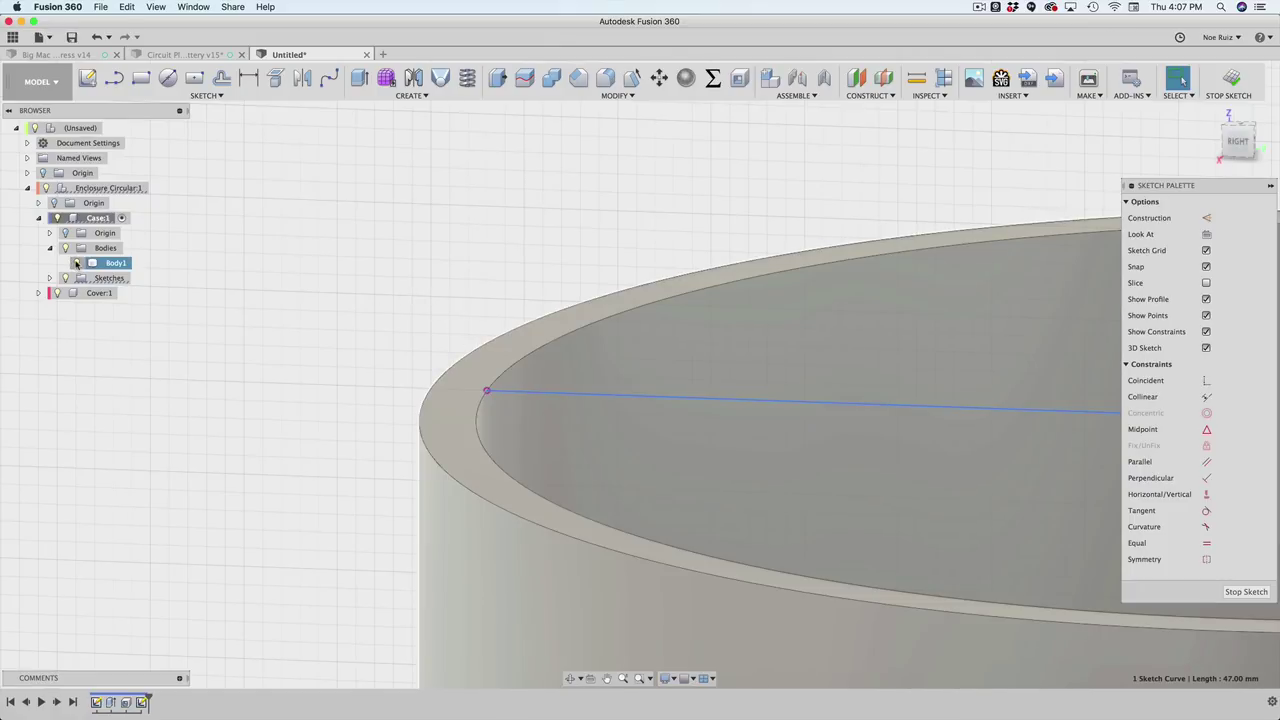
click(76, 263)
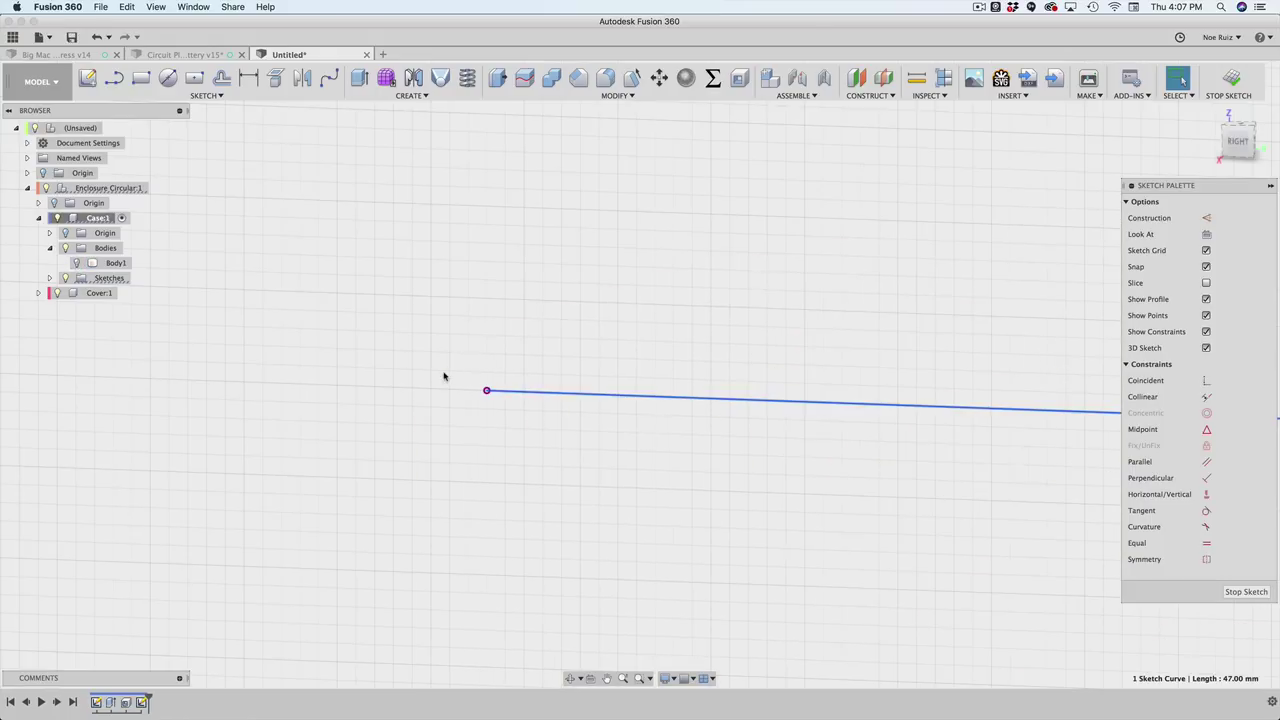
Step: Sketch a closed triangle with a vertical side hanging from the projected line's left endpoint, and move its apex farther inward
scroll(444, 376, up, 2)
key(Escape)
key(l)
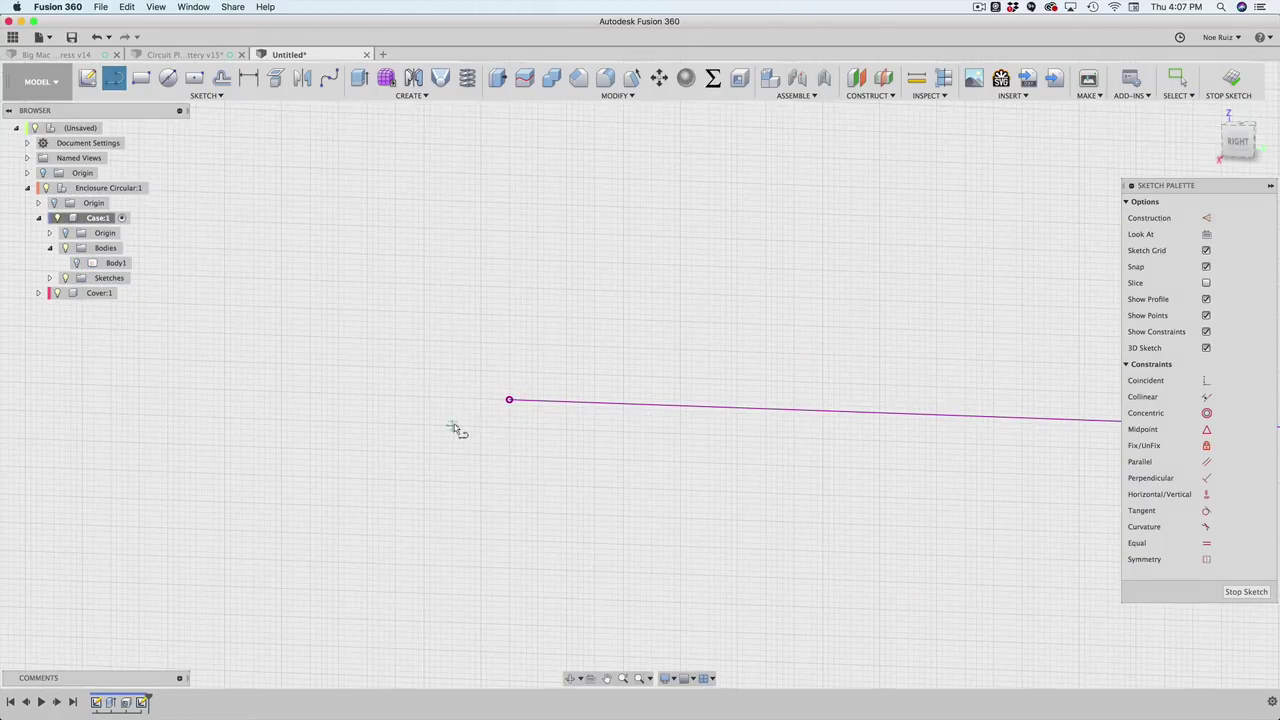
click(1240, 145)
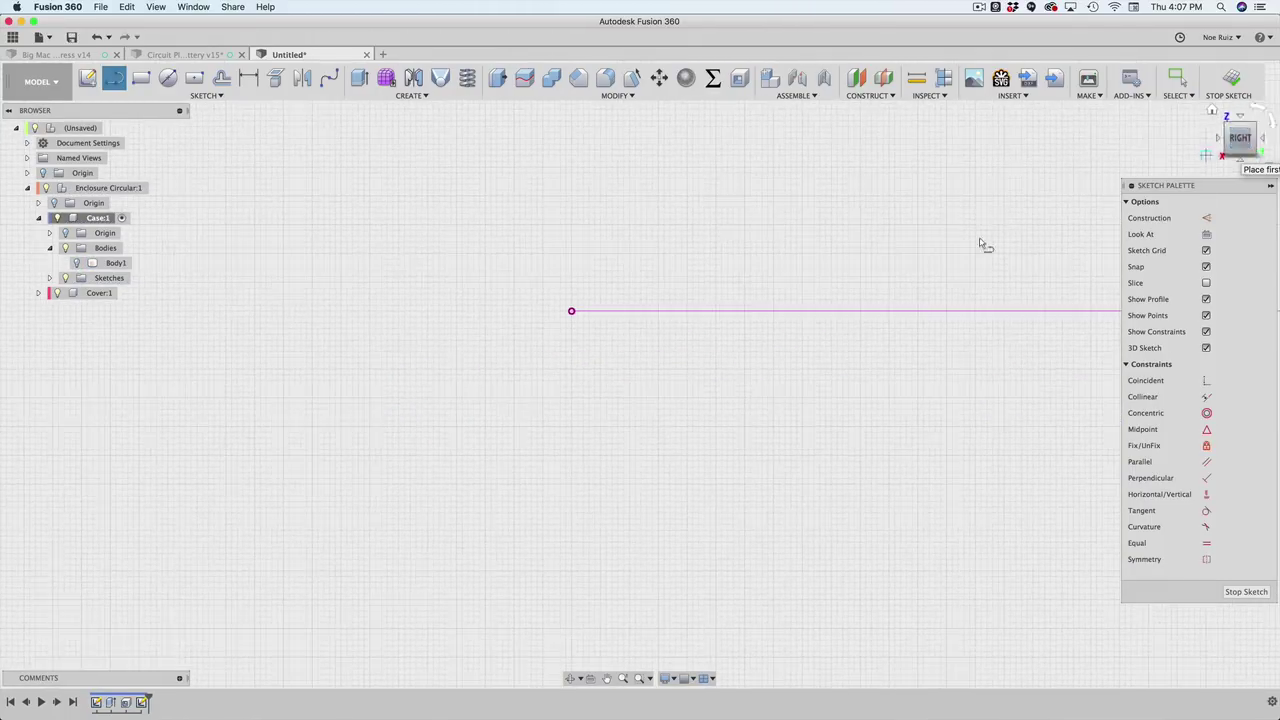
scroll(608, 300, up, 3)
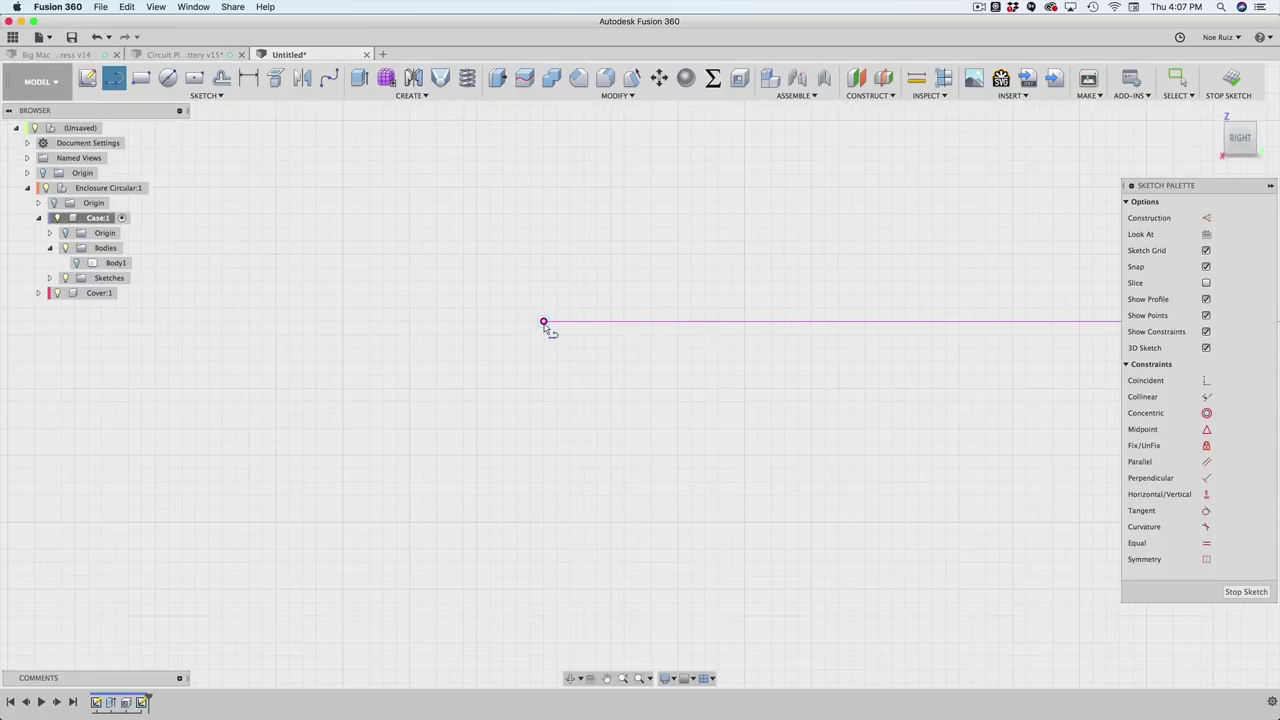
click(543, 323)
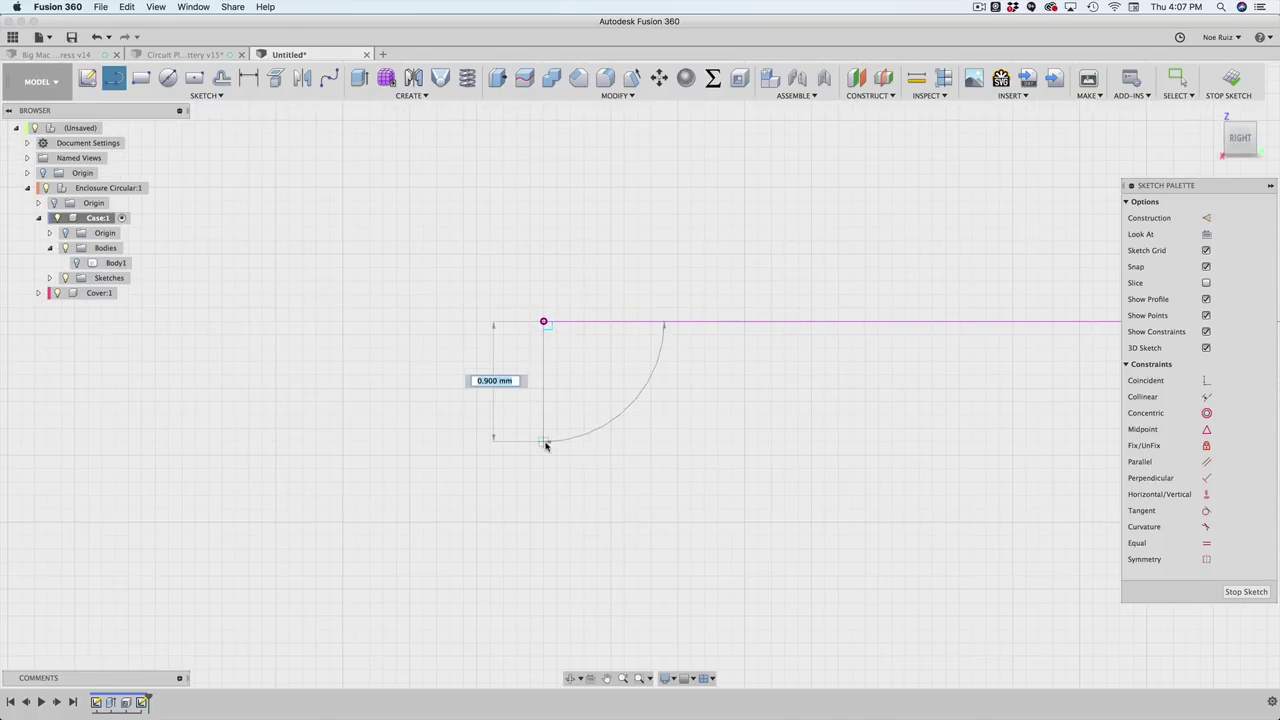
click(543, 457)
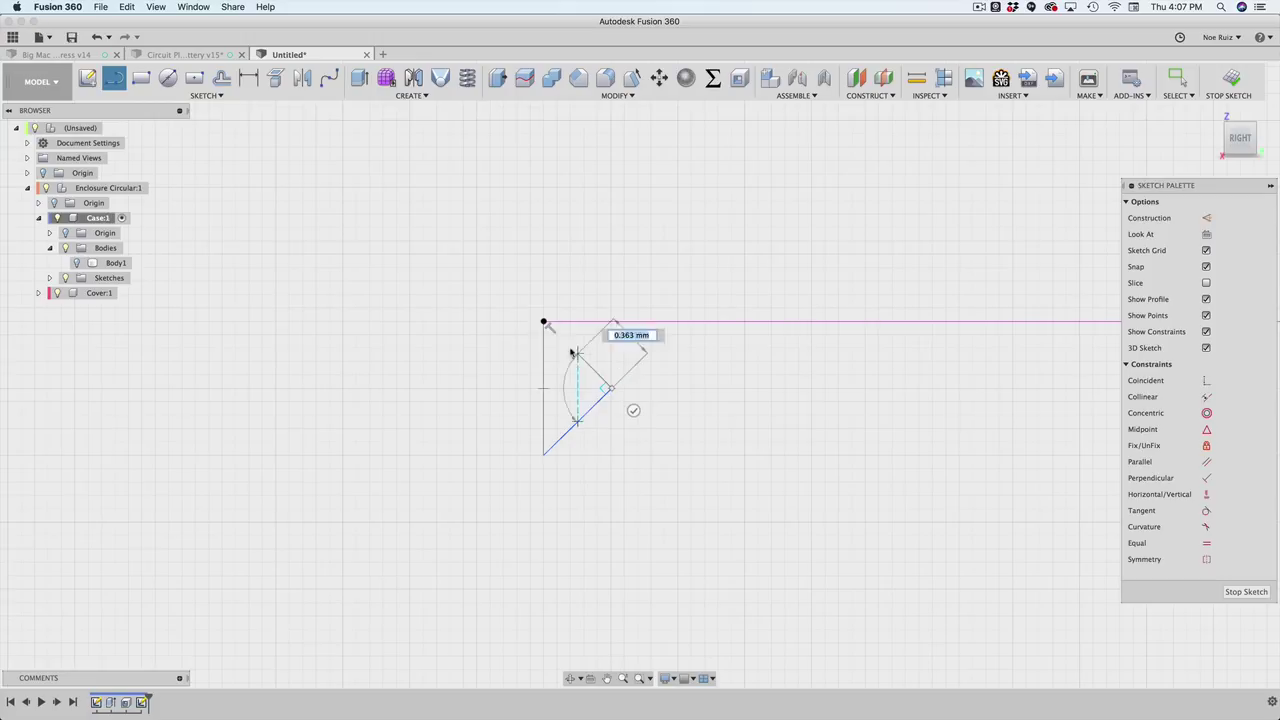
click(543, 323)
key(Escape)
mouse_move(610, 388)
mouse_down()
mouse_move(623, 360)
mouse_move(640, 370)
mouse_move(614, 363)
mouse_move(645, 417)
mouse_move(623, 375)
mouse_up()
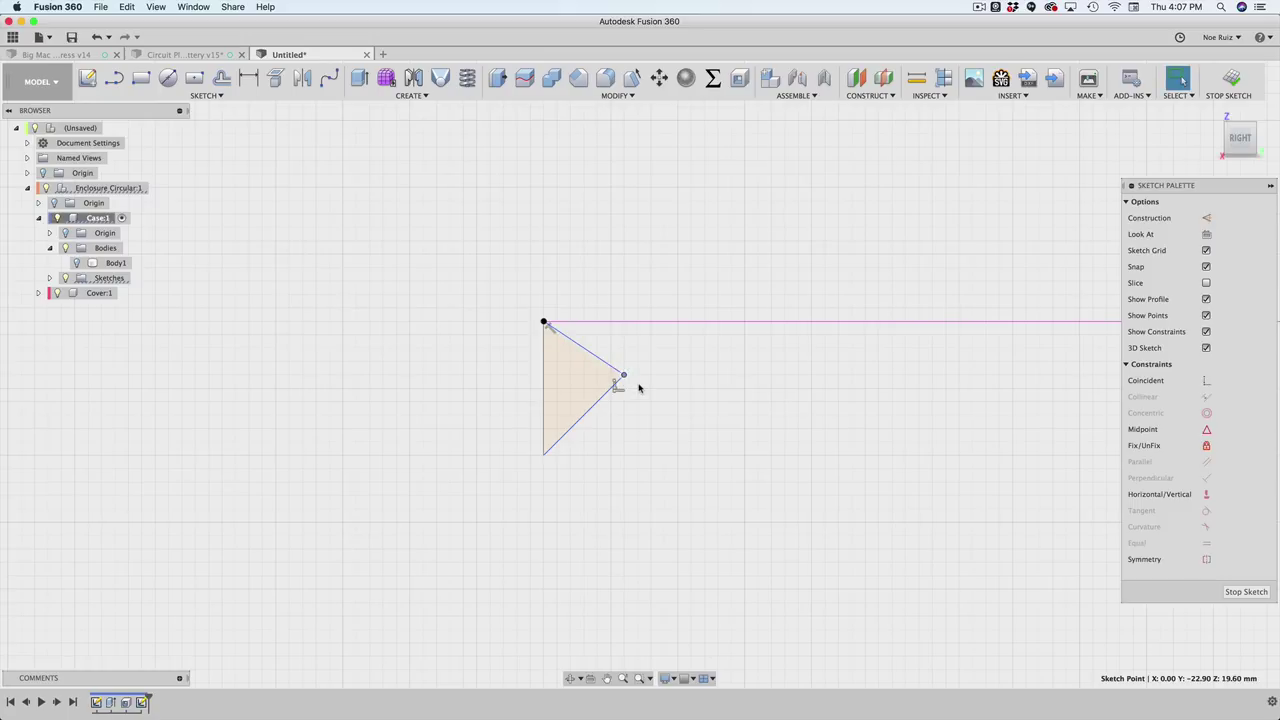
click(450, 379)
Step: Draw a free diagonal line to the left of the triangle
key(l)
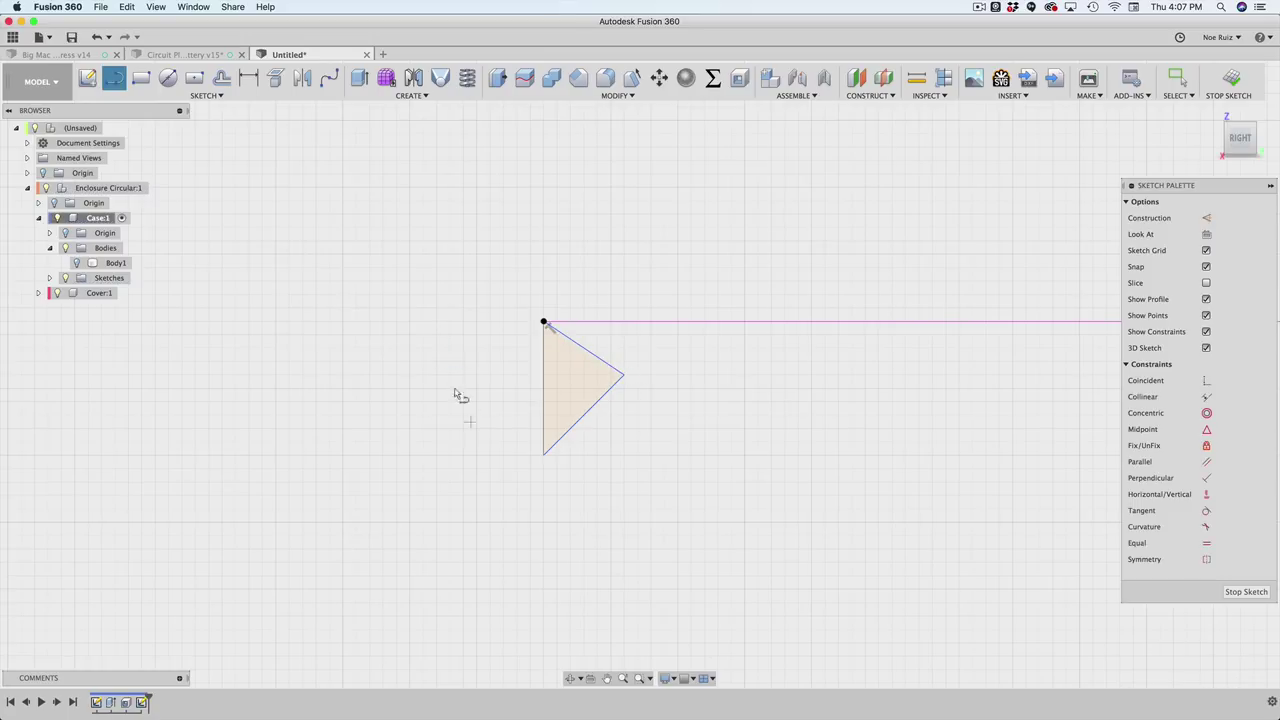
click(378, 372)
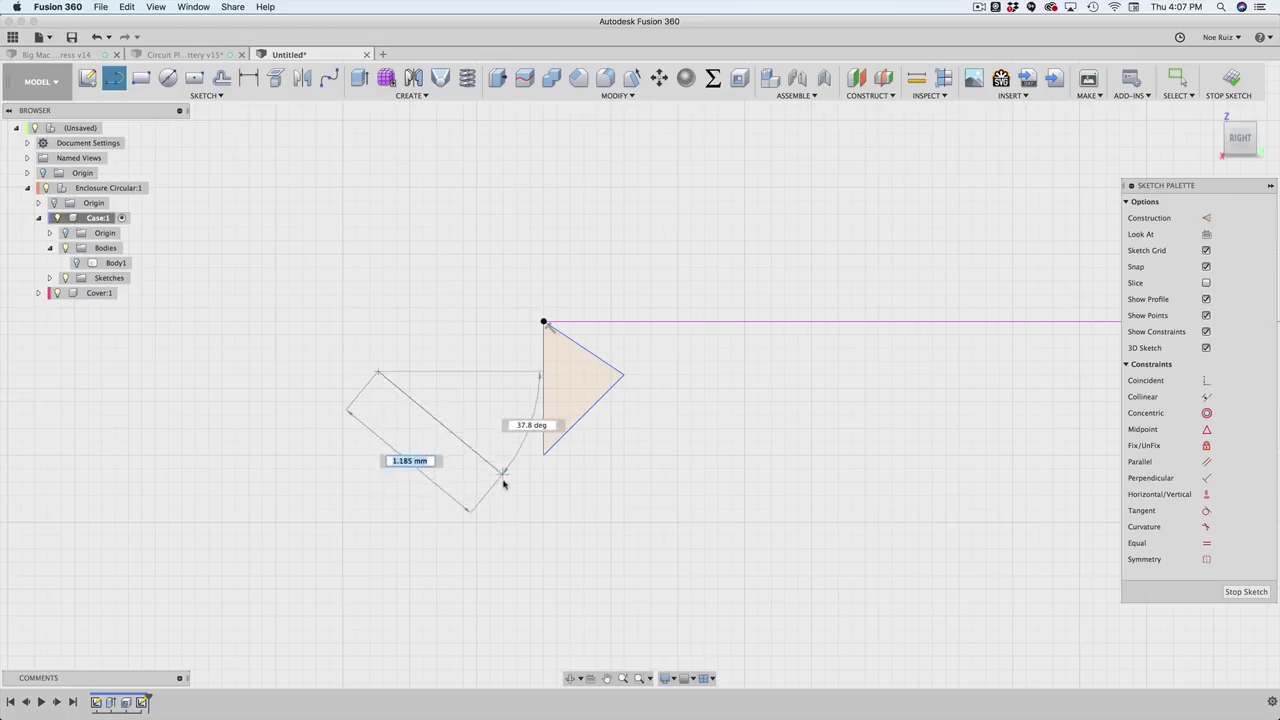
click(485, 490)
key(Escape)
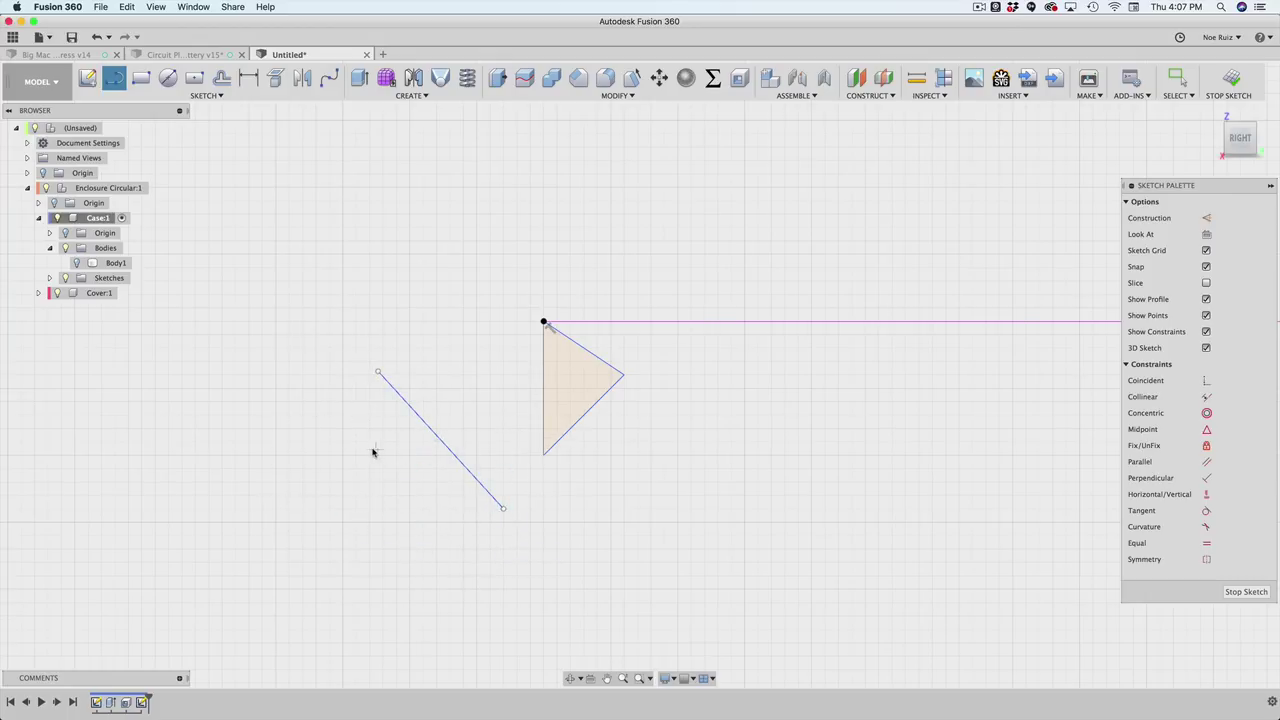
Step: Switch to construction lines and draw a closed construction triangle left of the diagonal line
key(x)
click(276, 362)
click(376, 499)
click(245, 490)
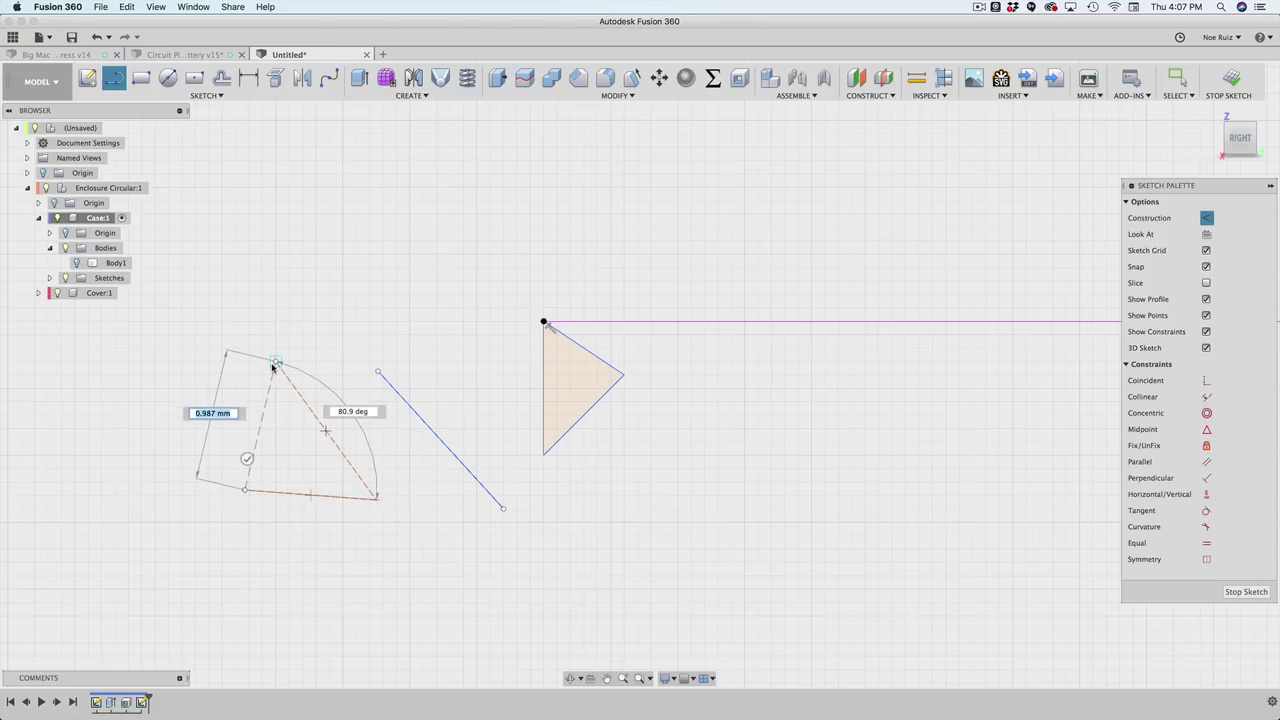
click(274, 363)
scroll(312, 460, up, 2)
key(Escape)
Step: Delete the construction triangle and the free diagonal line
double_click(347, 437)
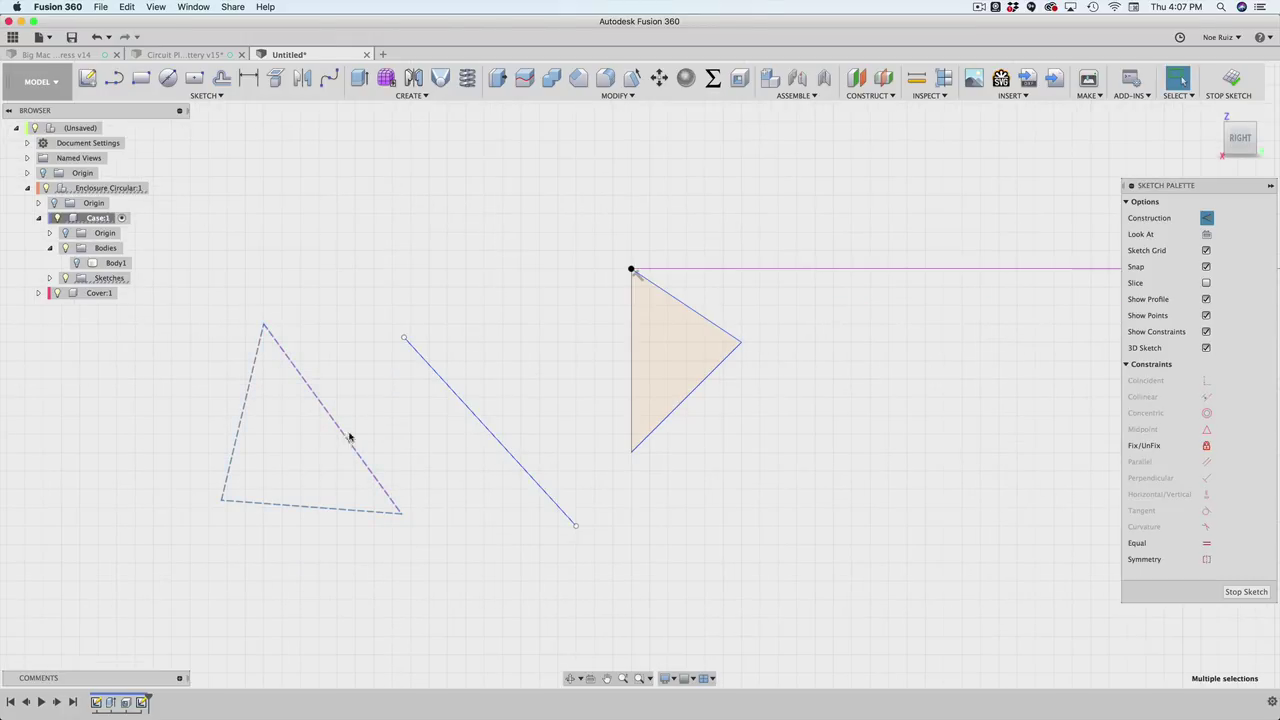
key(Delete)
click(443, 380)
key(Delete)
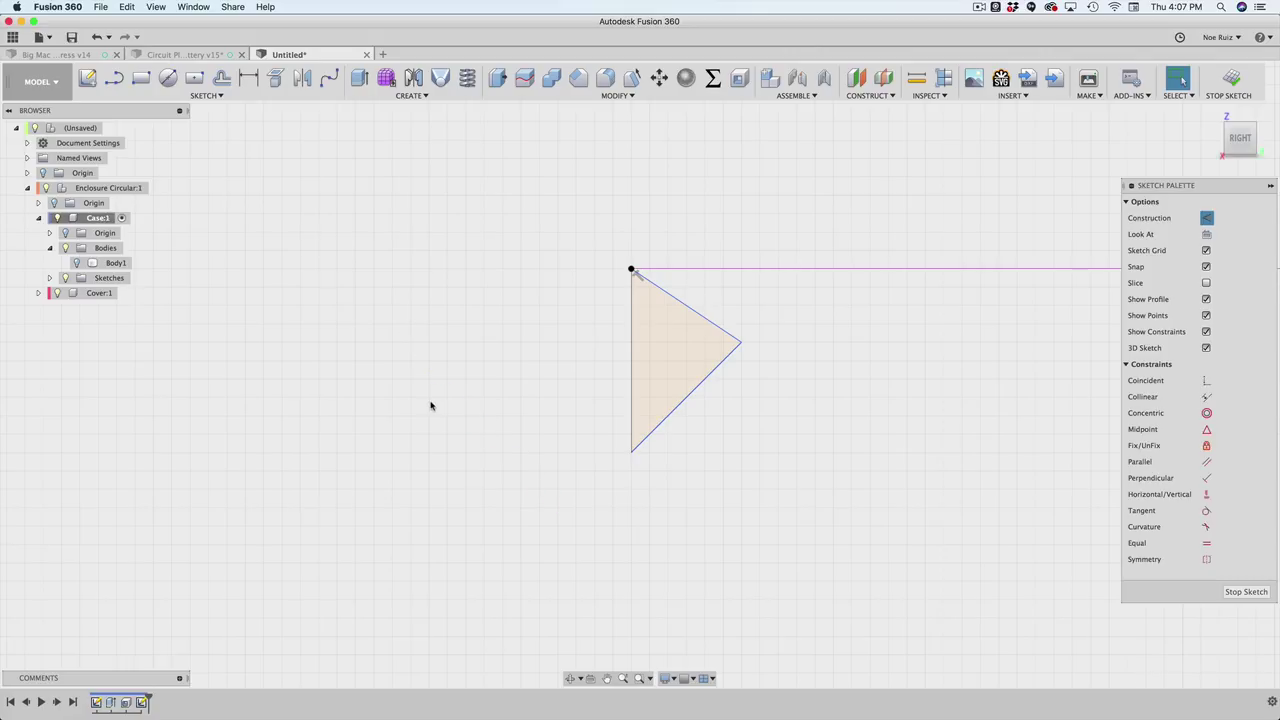
Step: Draw a construction line from the triangle's apex to the midpoint of its vertical side
key(l)
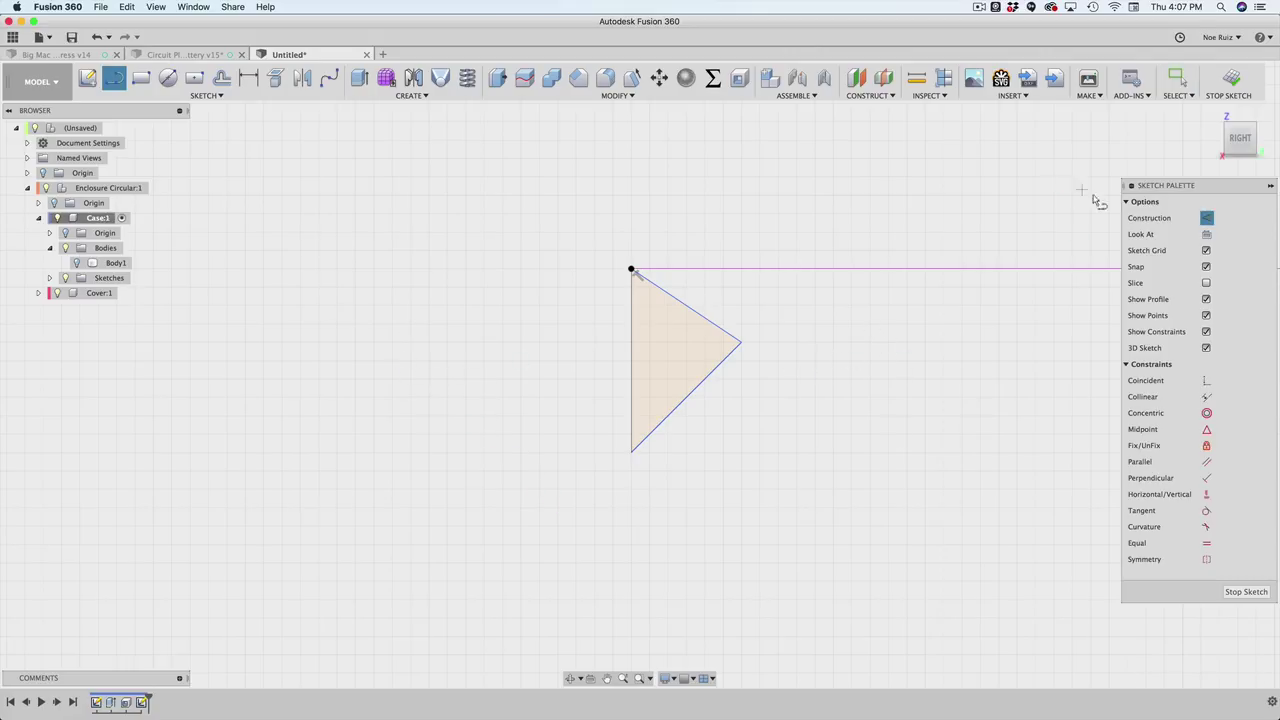
click(740, 345)
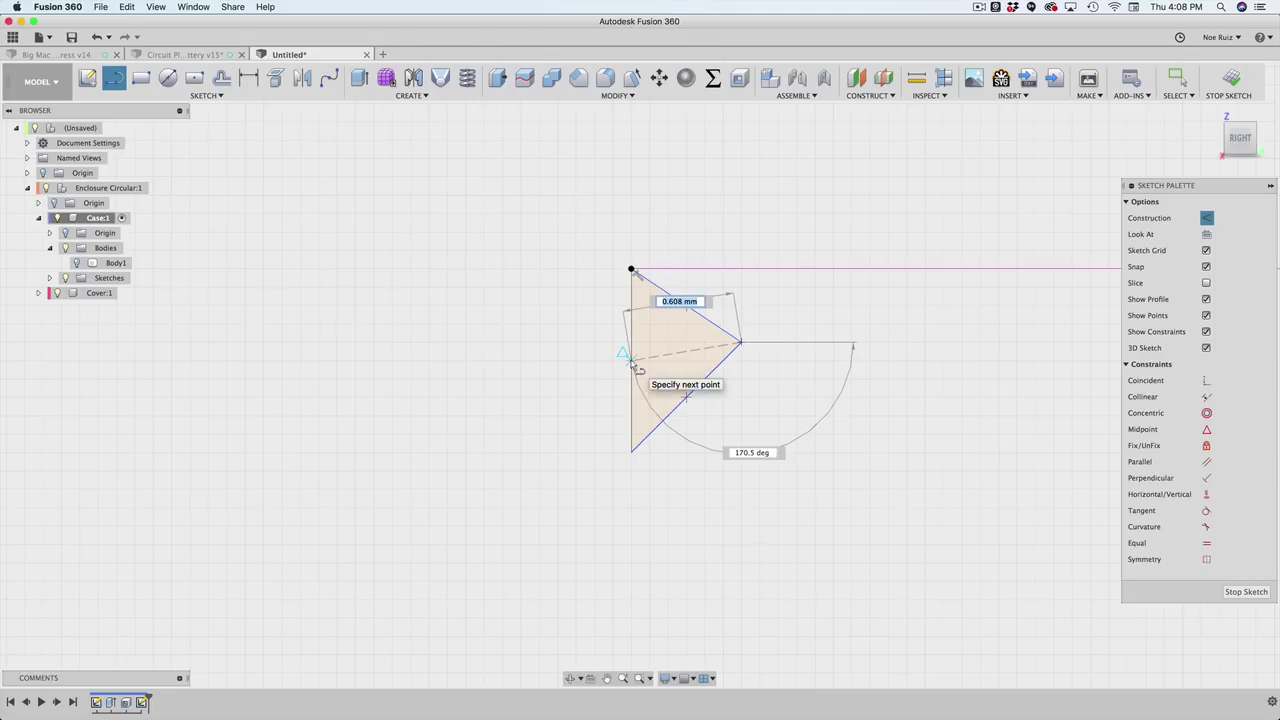
click(630, 359)
key(Escape)
key(Escape)
Step: Apply a Horizontal/Vertical constraint to the construction line so it runs horizontally
click(682, 354)
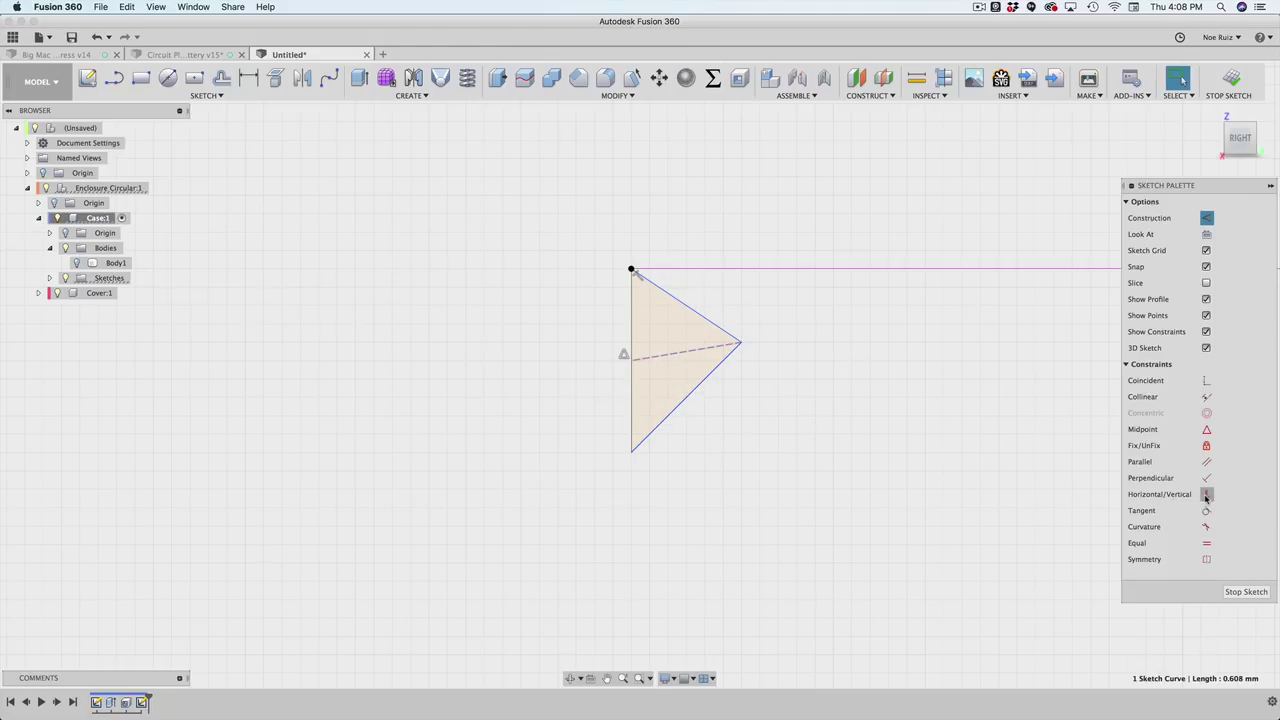
click(1206, 497)
scroll(742, 360, up, 2)
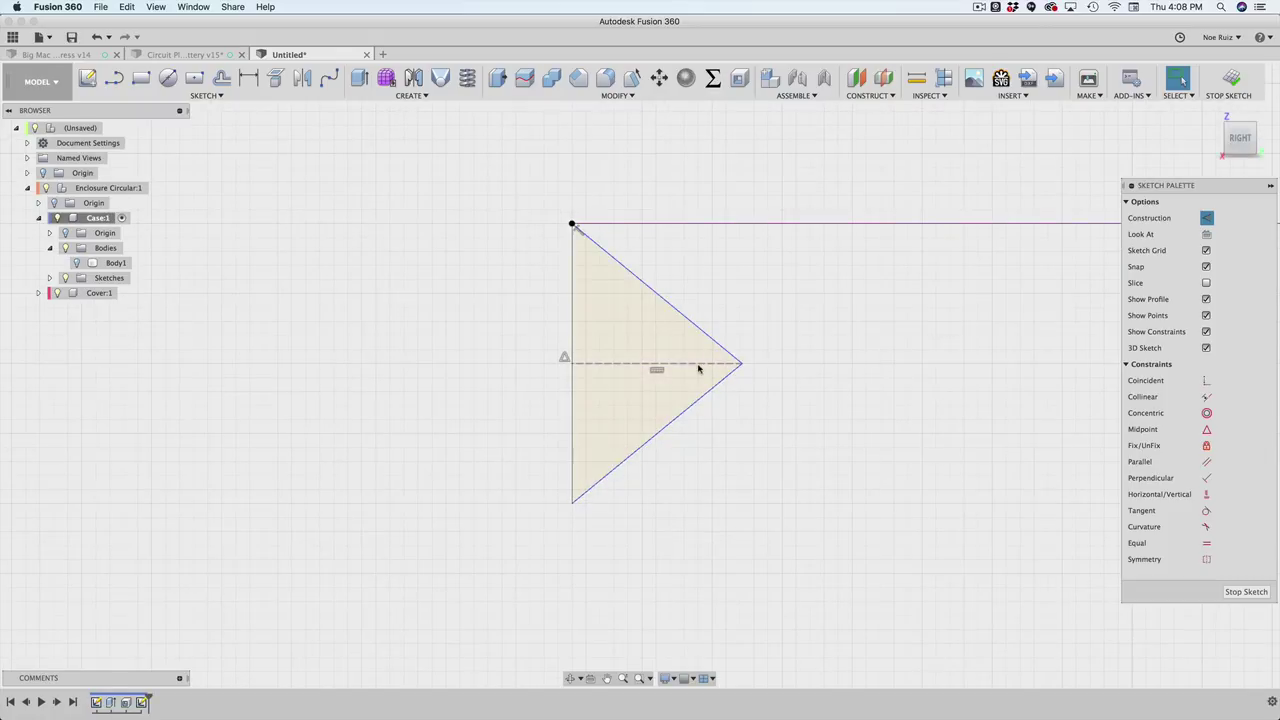
scroll(526, 323, down, 2)
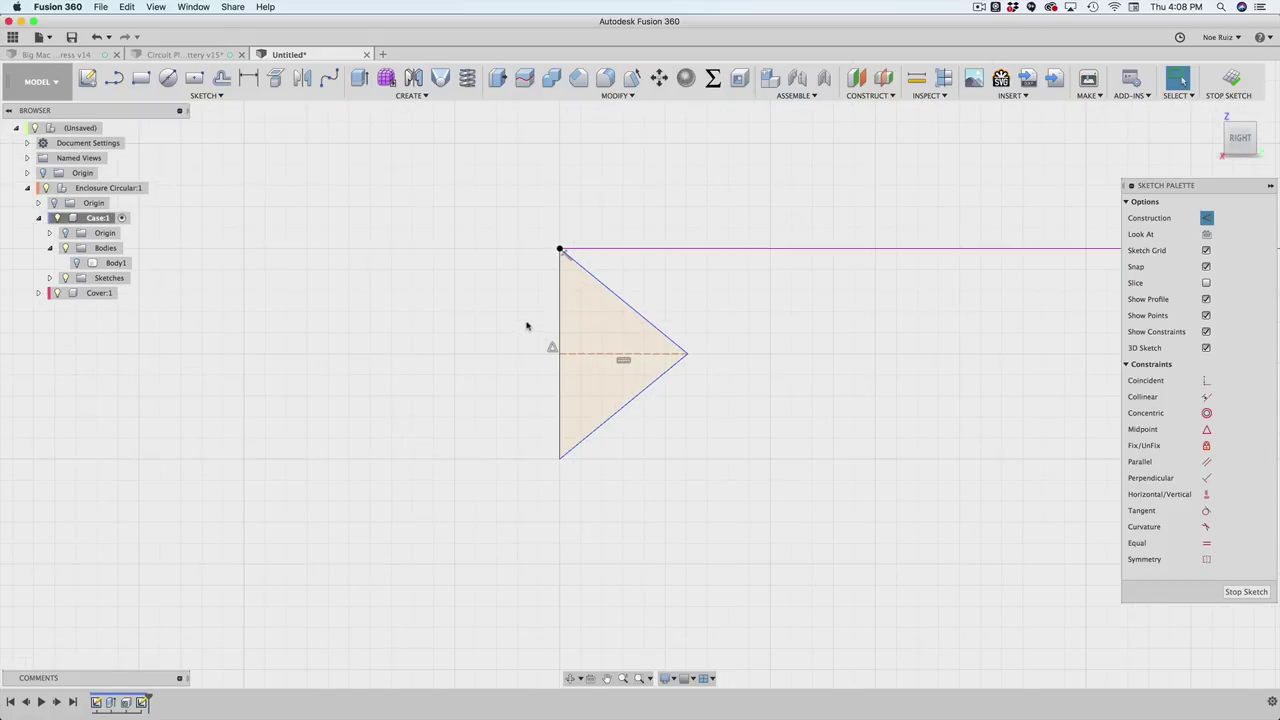
Step: Dimension the triangle's vertical side to 2 mm and the horizontal construction line to 1 mm
key(d)
click(560, 309)
click(464, 337)
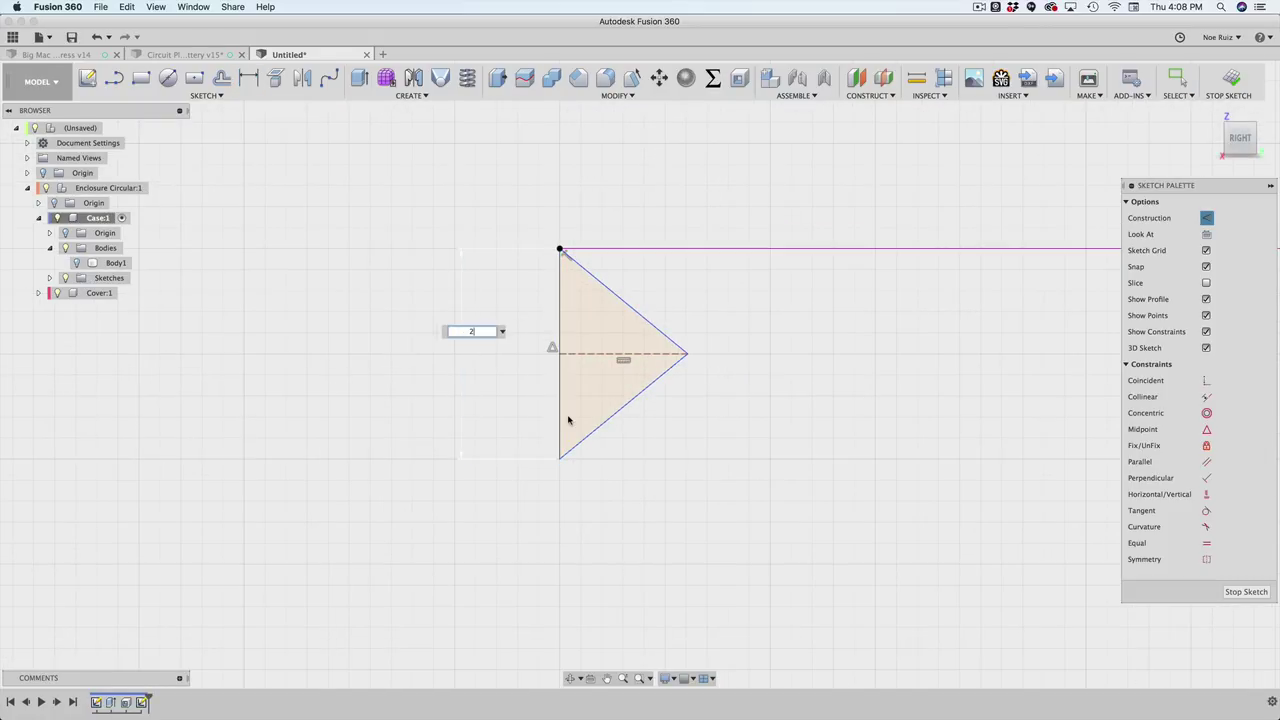
text(2)
key(Return)
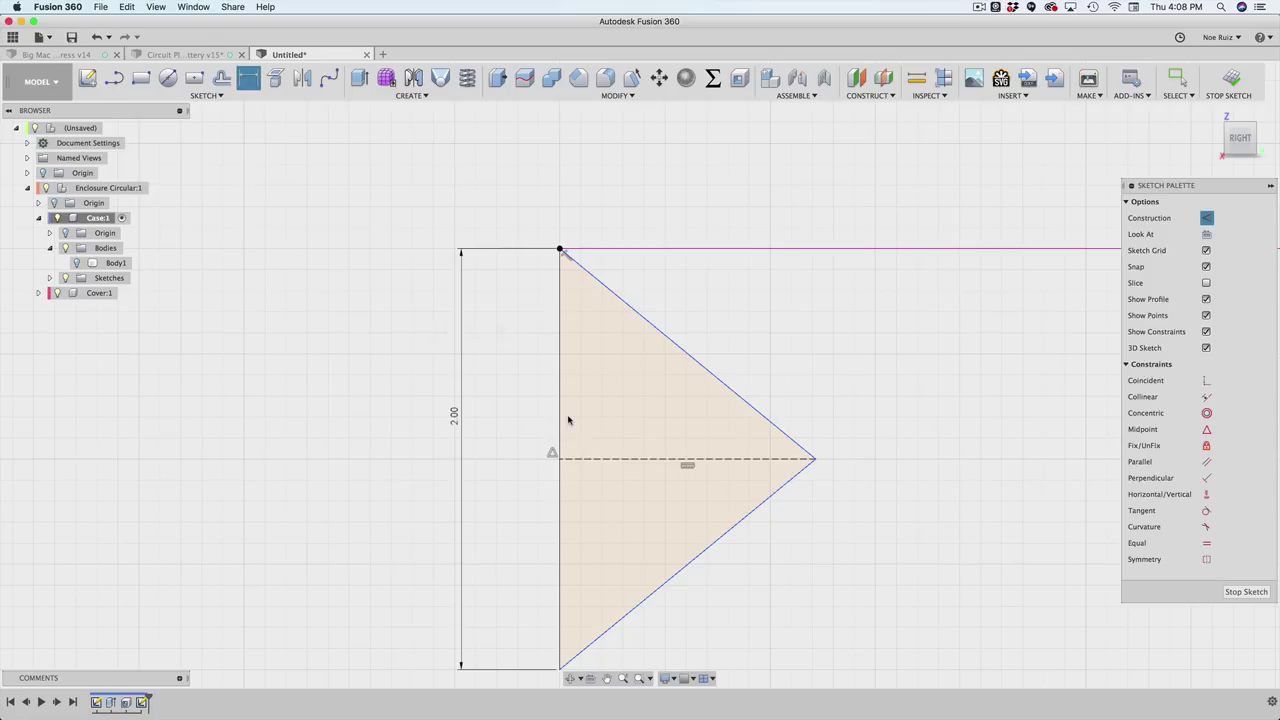
click(652, 462)
click(682, 174)
key(Return)
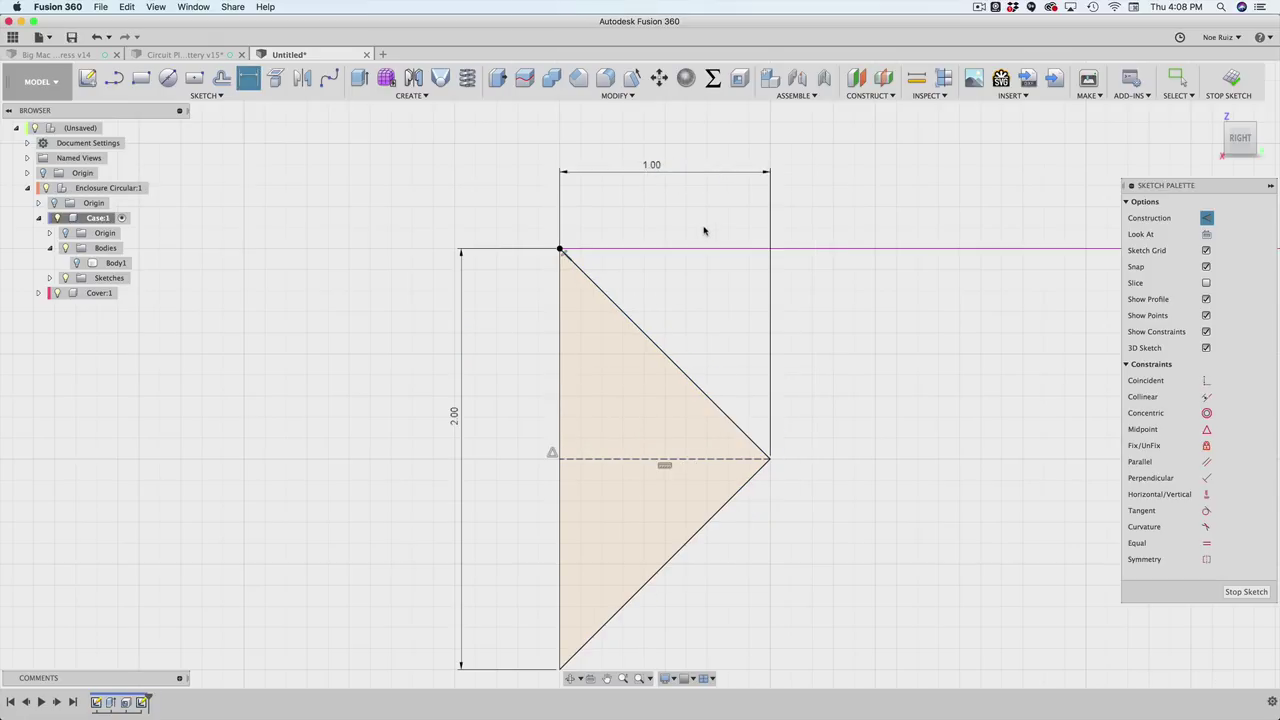
scroll(694, 406, down, 2)
middle_drag(754, 272, 683, 277)
scroll(568, 320, down, 2)
scroll(535, 332, up, 2)
scroll(533, 333, down, 2)
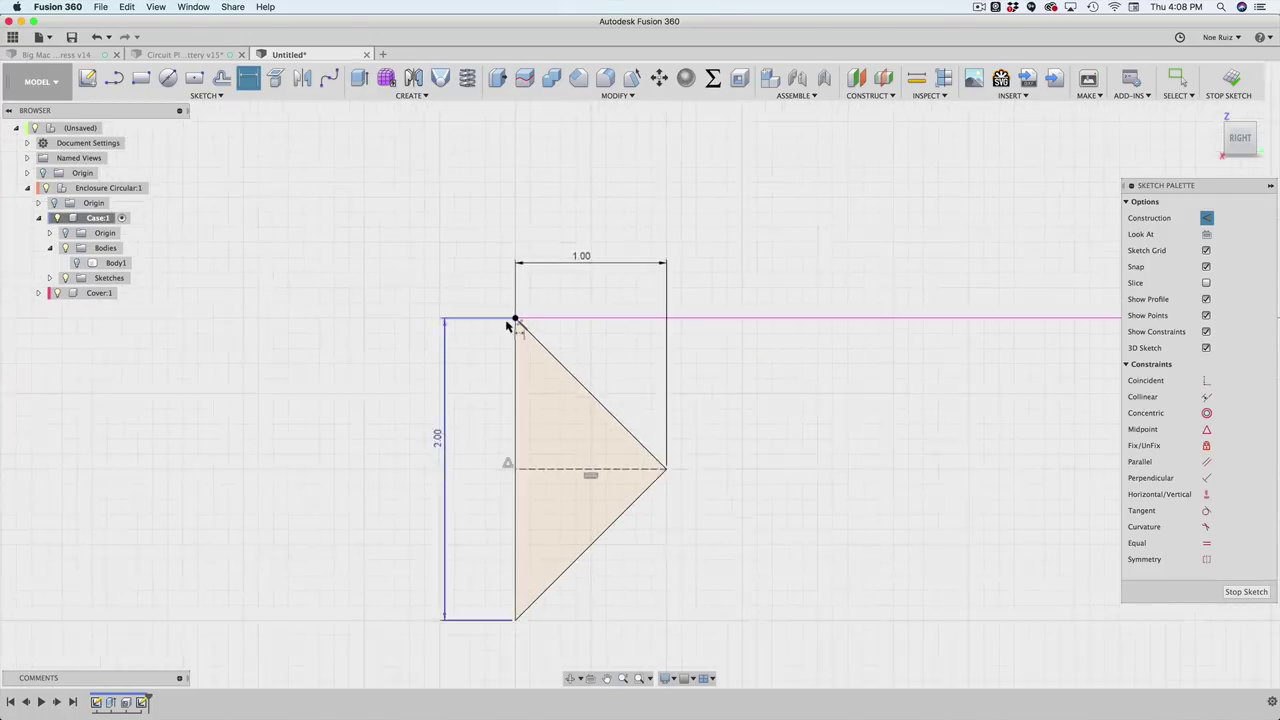
key(Escape)
Step: Examine the dimensioned triangle's apex, lower corner, sloping side and both dimensions
scroll(438, 380, down, 1)
scroll(450, 375, up, 2)
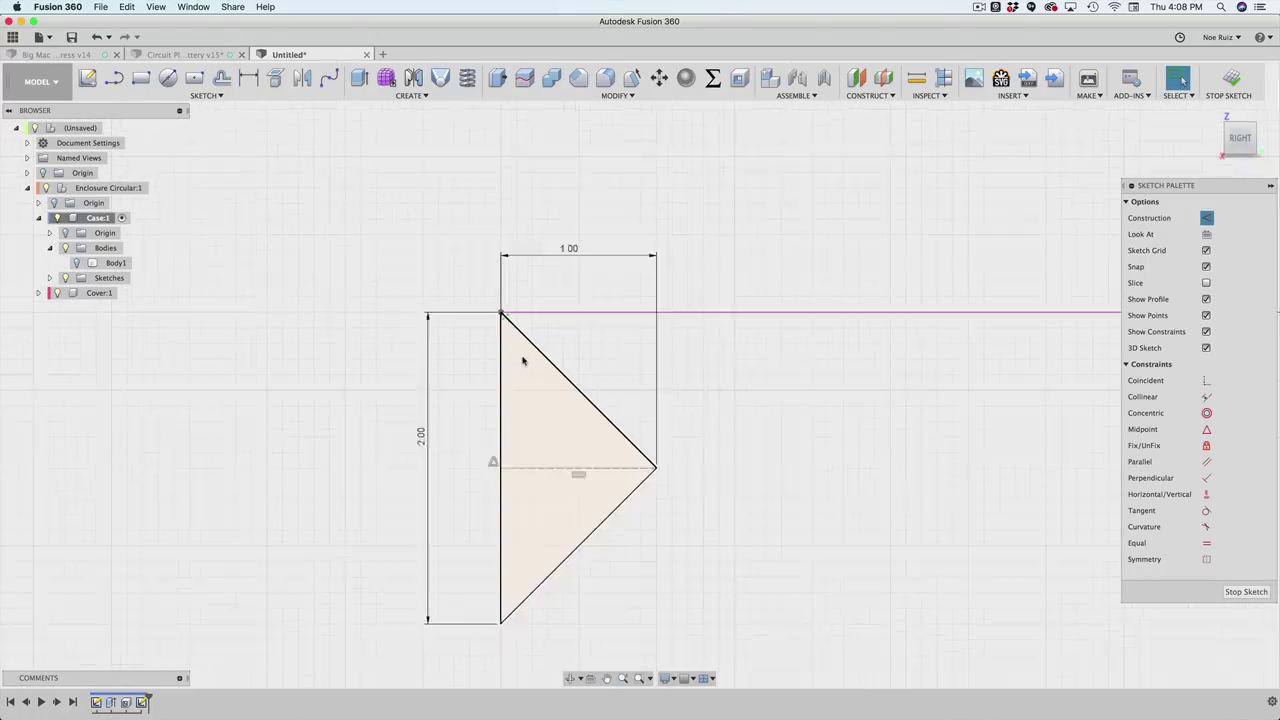
scroll(523, 360, down, 2)
scroll(600, 430, up, 1)
click(624, 441)
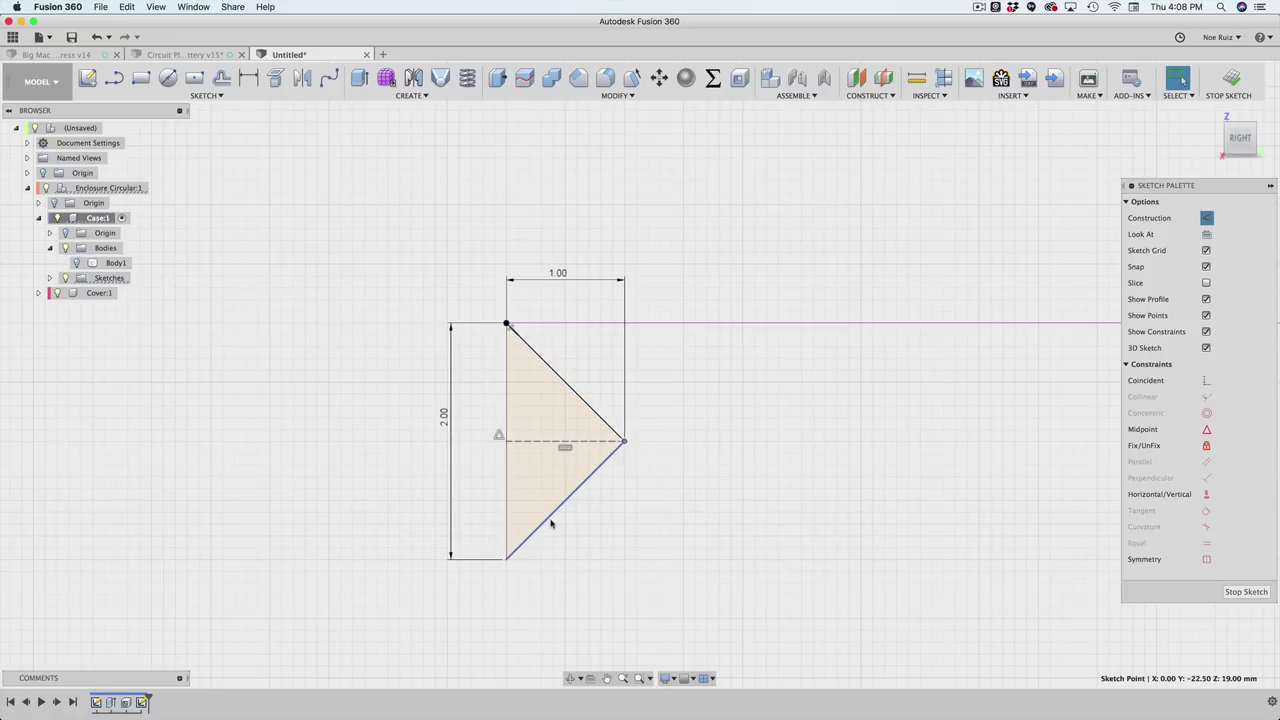
click(514, 550)
click(506, 559)
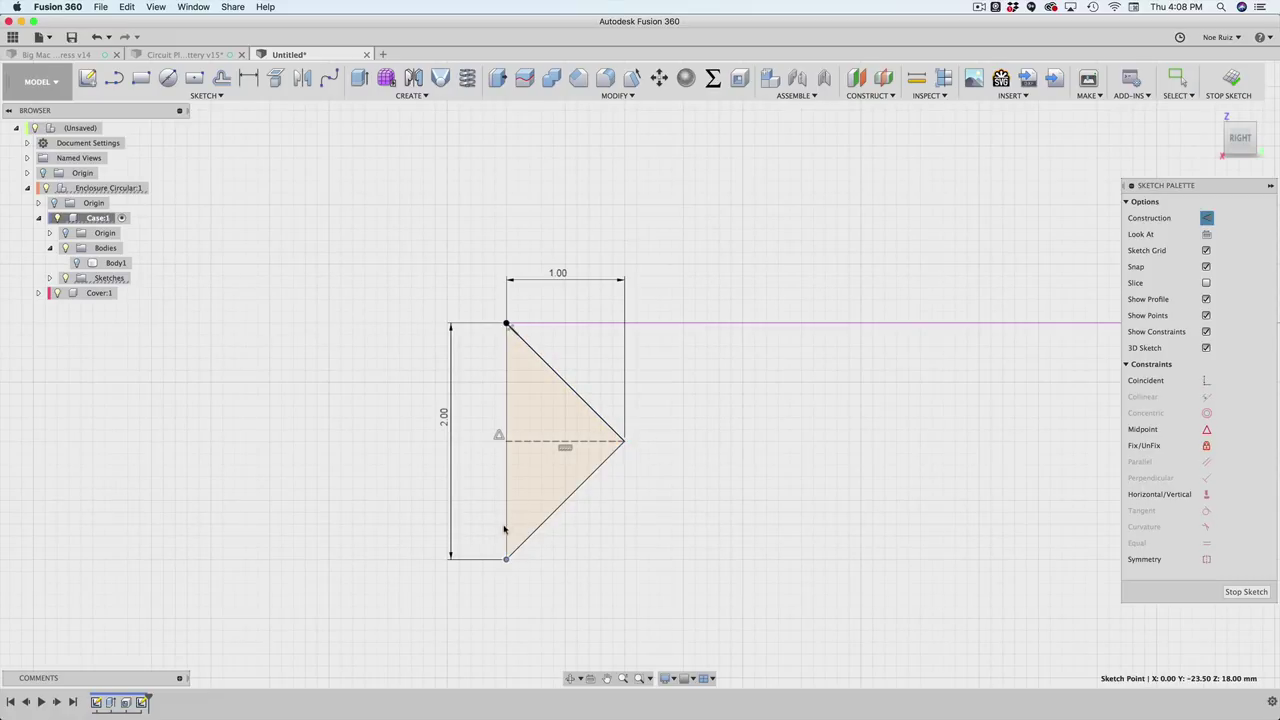
click(451, 419)
click(559, 282)
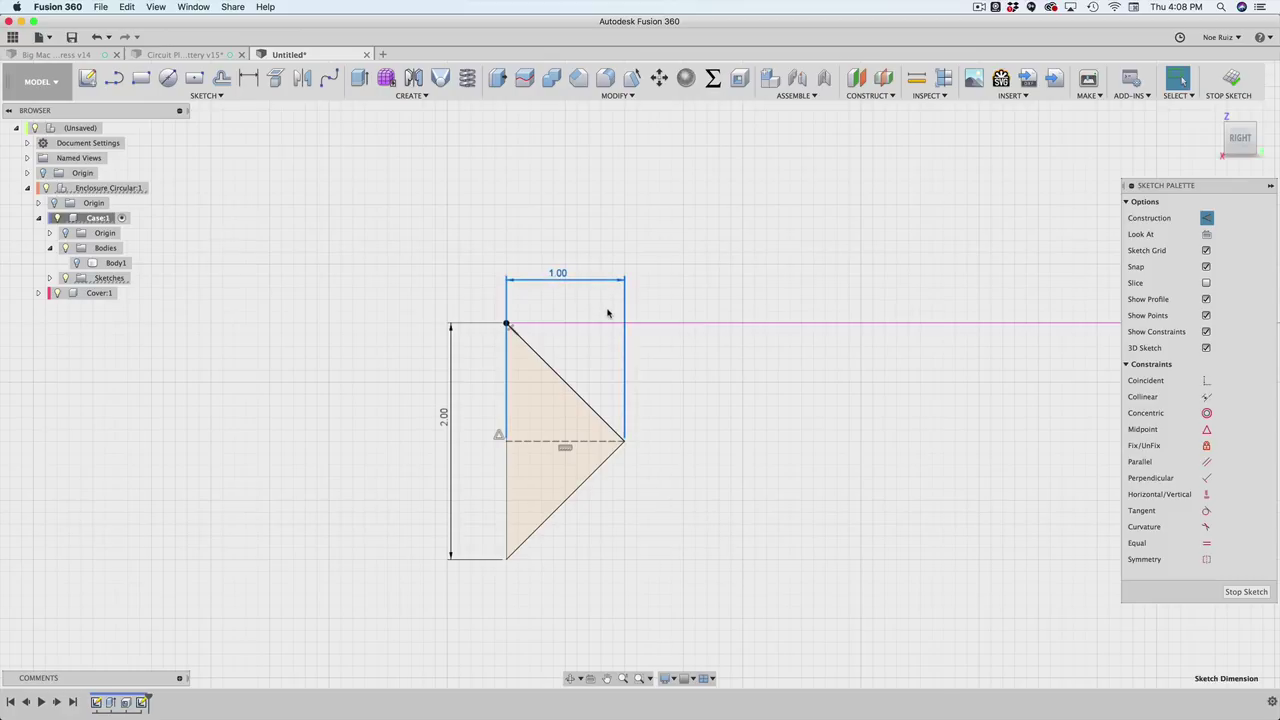
key(Escape)
scroll(569, 366, down, 1)
scroll(543, 391, up, 3)
scroll(543, 391, down, 4)
Step: Finish the sketch and show the case's Body1 around the triangular profile
mouse_move(668, 332)
shift+middle_down()
mouse_move(626, 345)
mouse_move(617, 326)
mouse_move(781, 303)
shift+middle_up()
click(1230, 78)
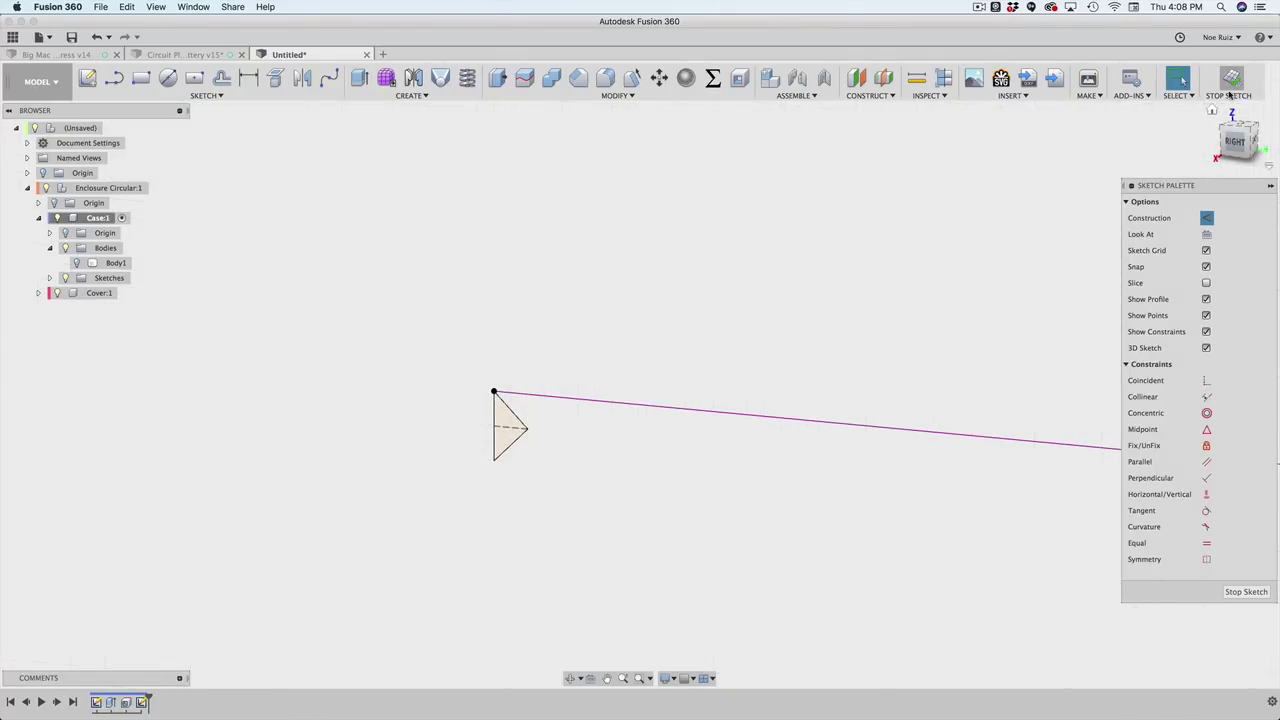
scroll(466, 414, up, 2)
click(528, 417)
scroll(450, 360, down, 2)
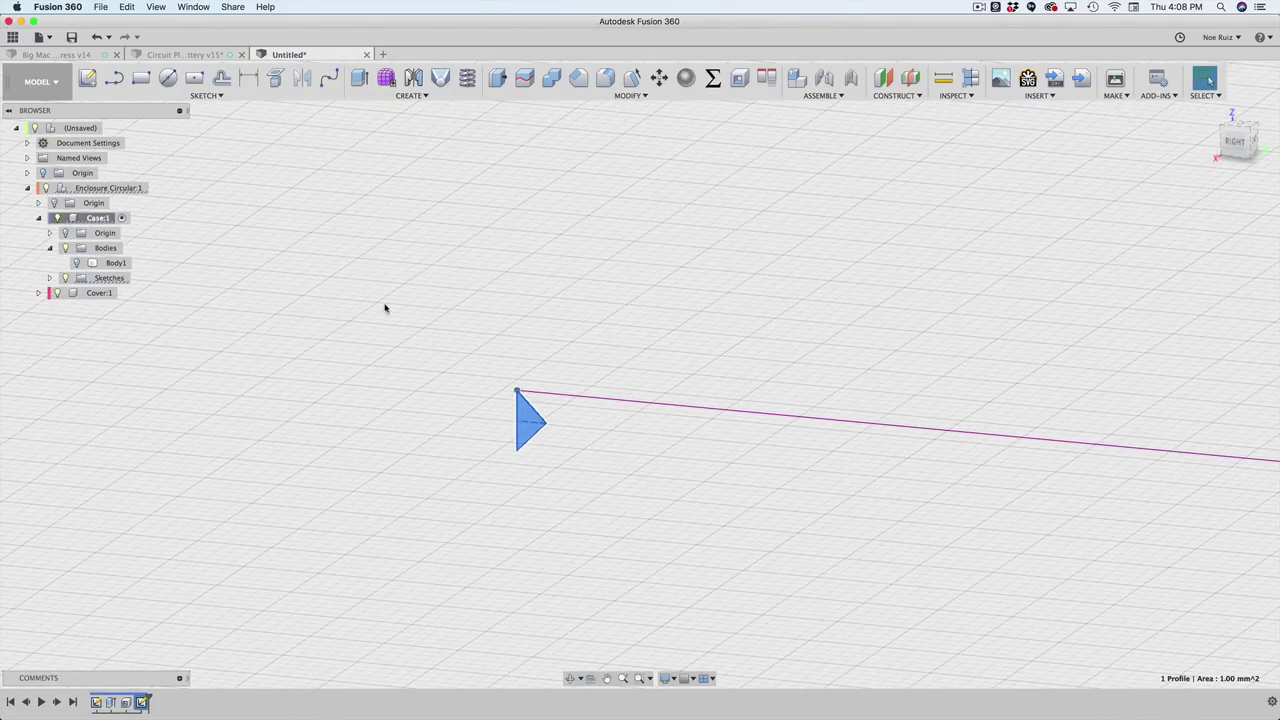
click(72, 262)
scroll(274, 326, down, 3)
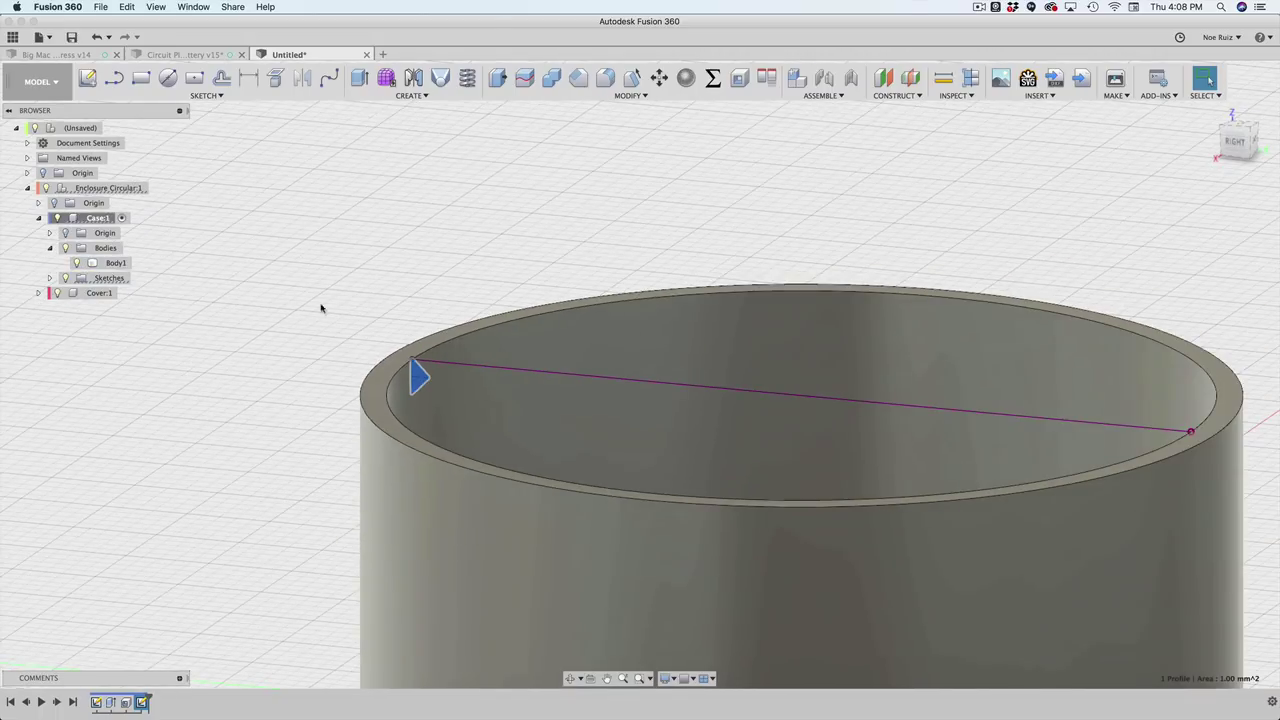
shift+middle_drag(382, 268, 371, 286)
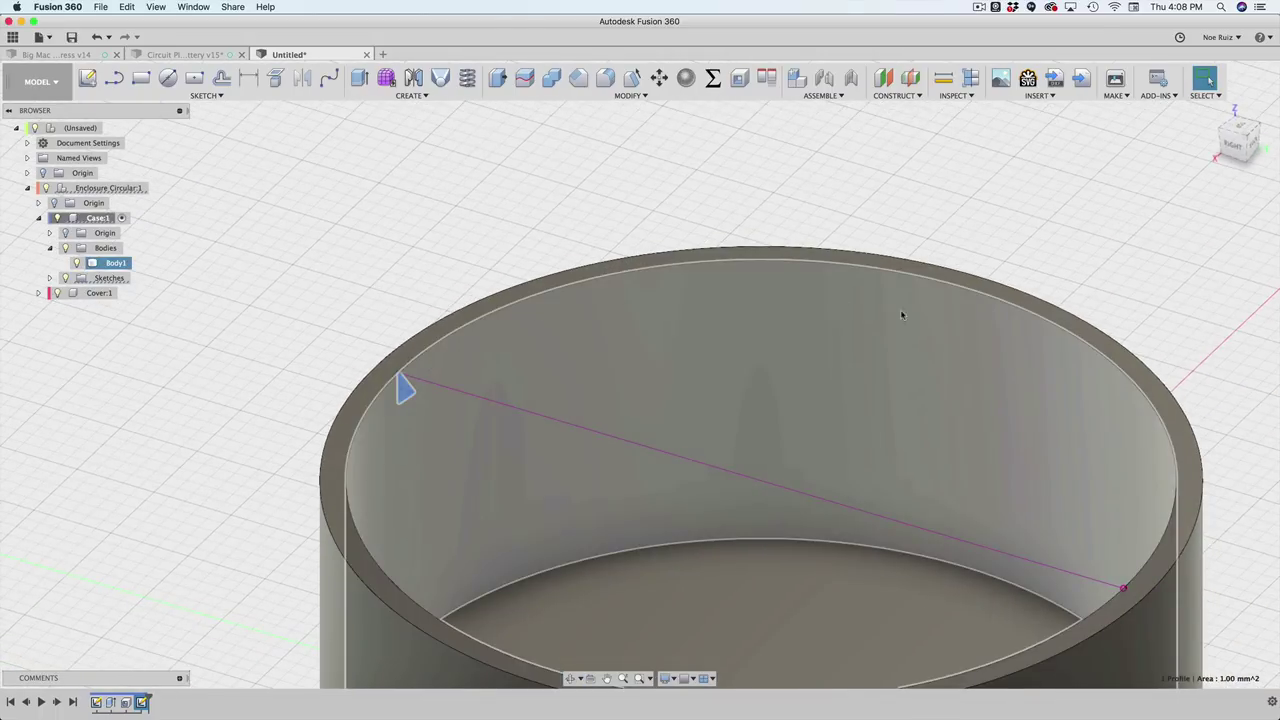
scroll(323, 374, down, 2)
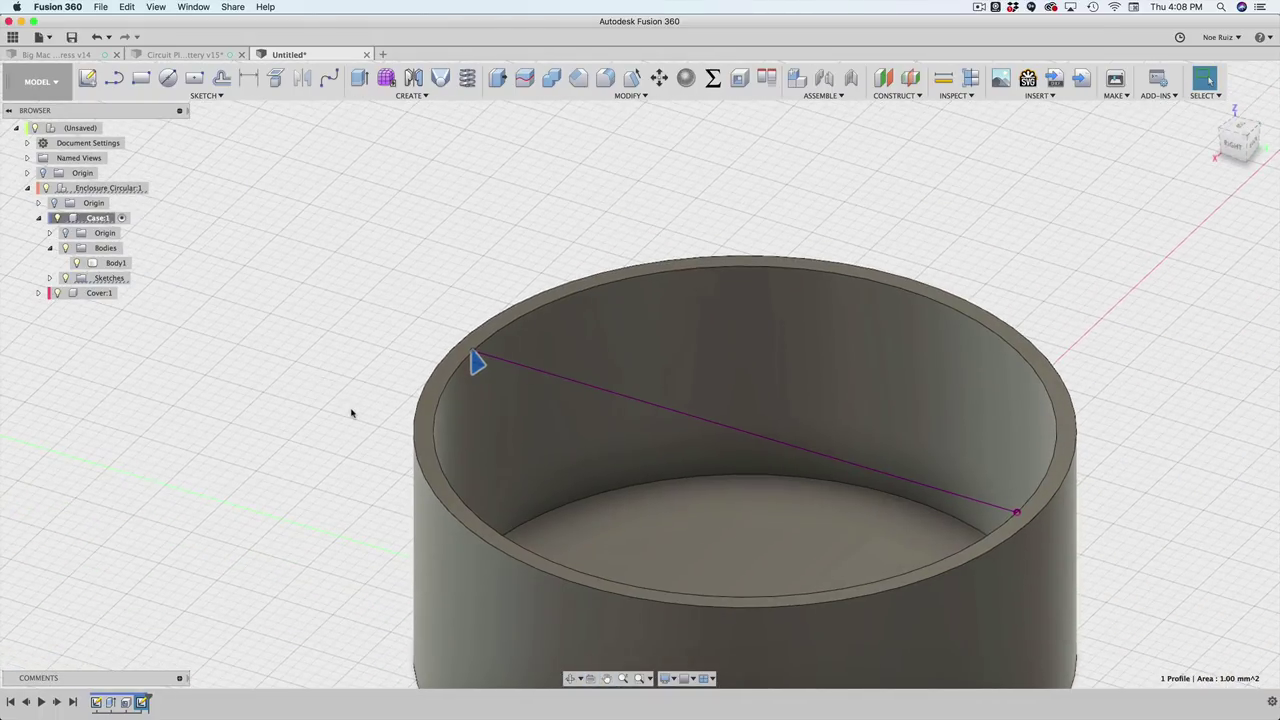
scroll(433, 351, up, 3)
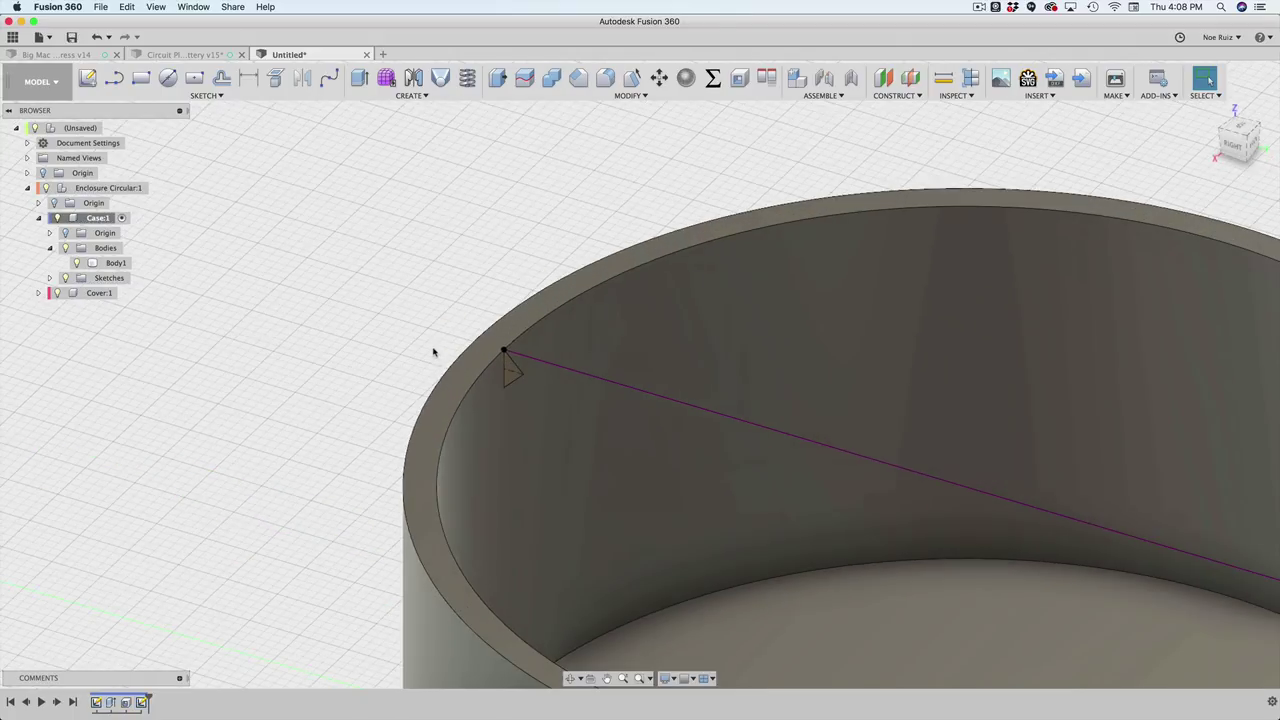
Step: Start a single-path Sweep with the triangle at the case's inner rim as its profile
text(s)
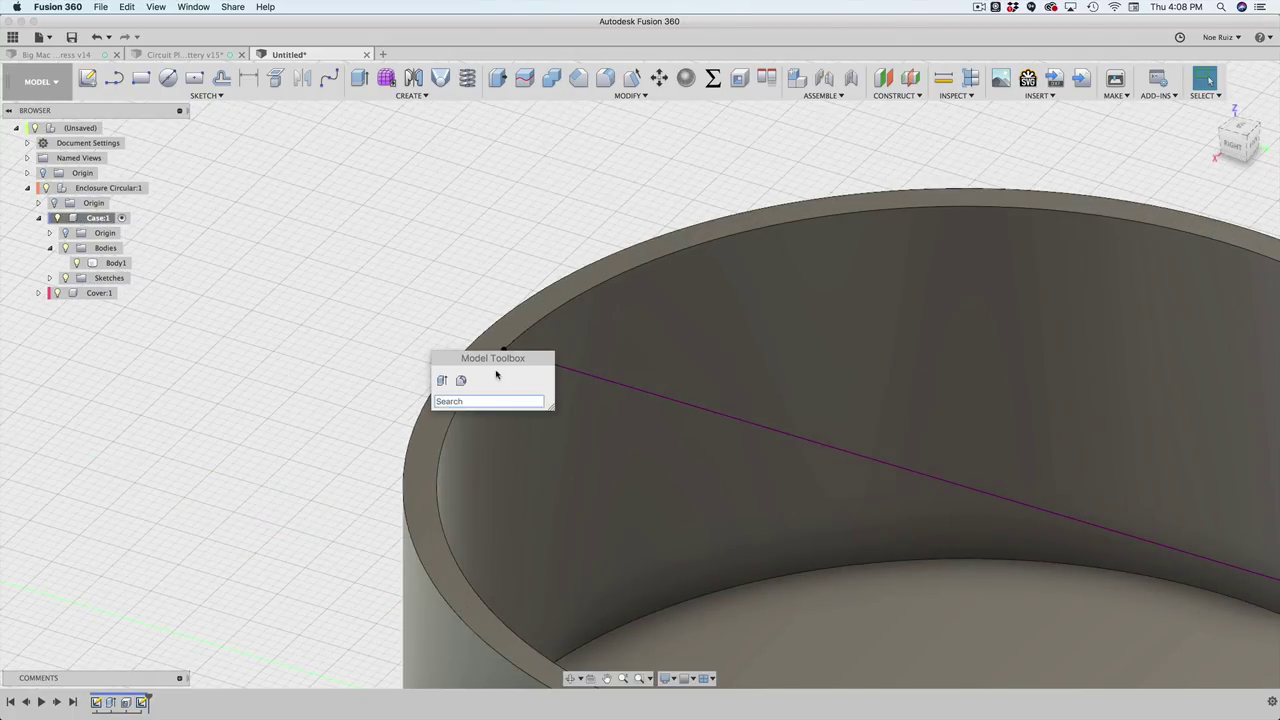
text(swe)
click(464, 422)
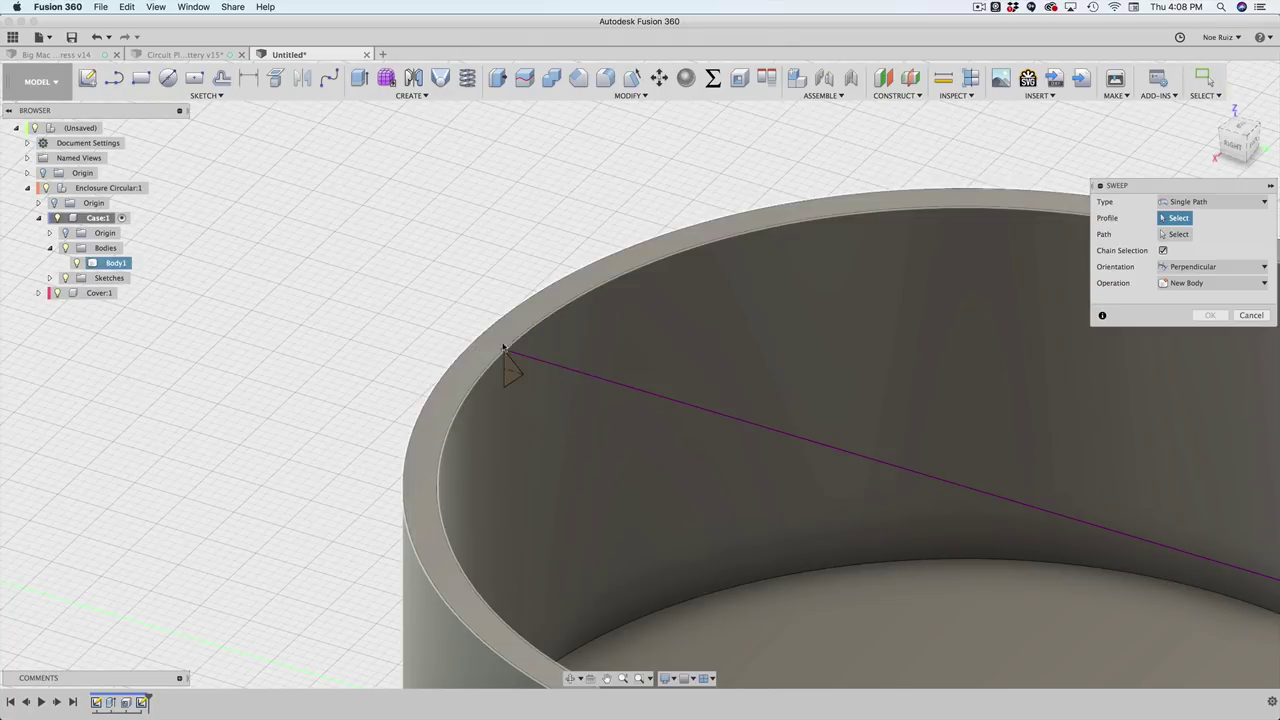
scroll(515, 362, up, 5)
click(544, 375)
scroll(530, 365, down, 4)
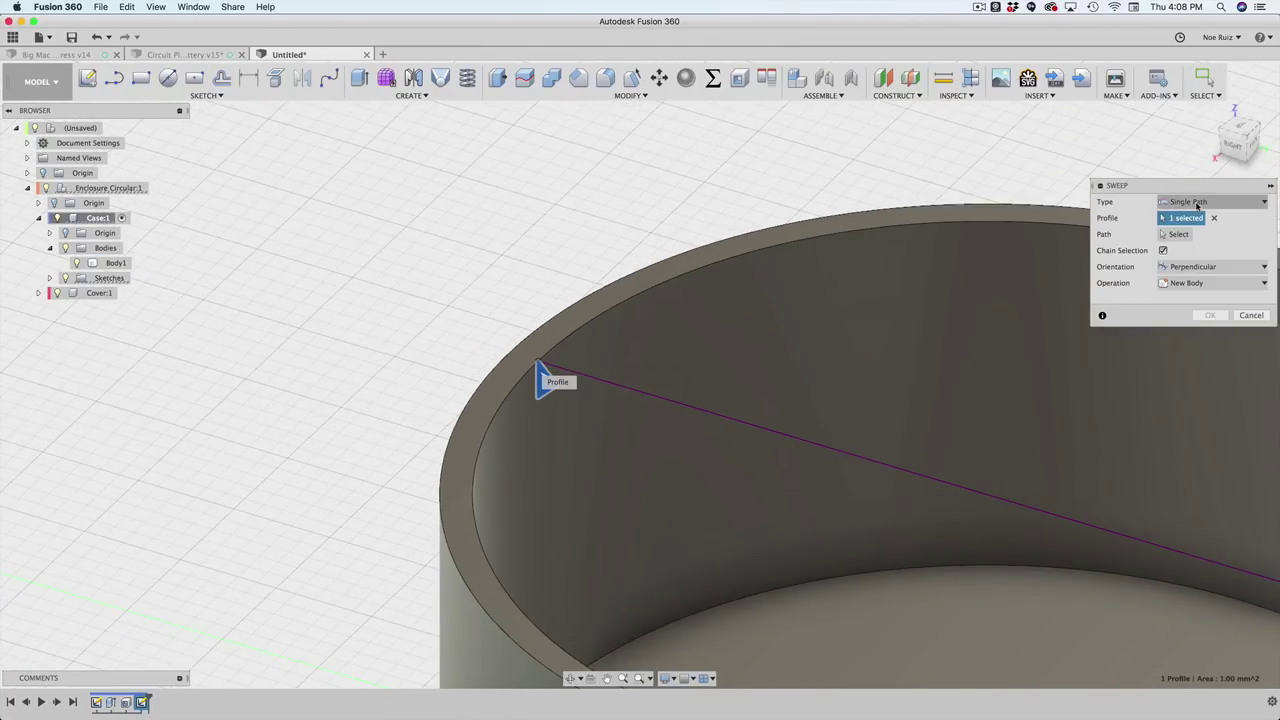
Step: Use the circular inner edge of the case's rim as the sweep path
click(1162, 232)
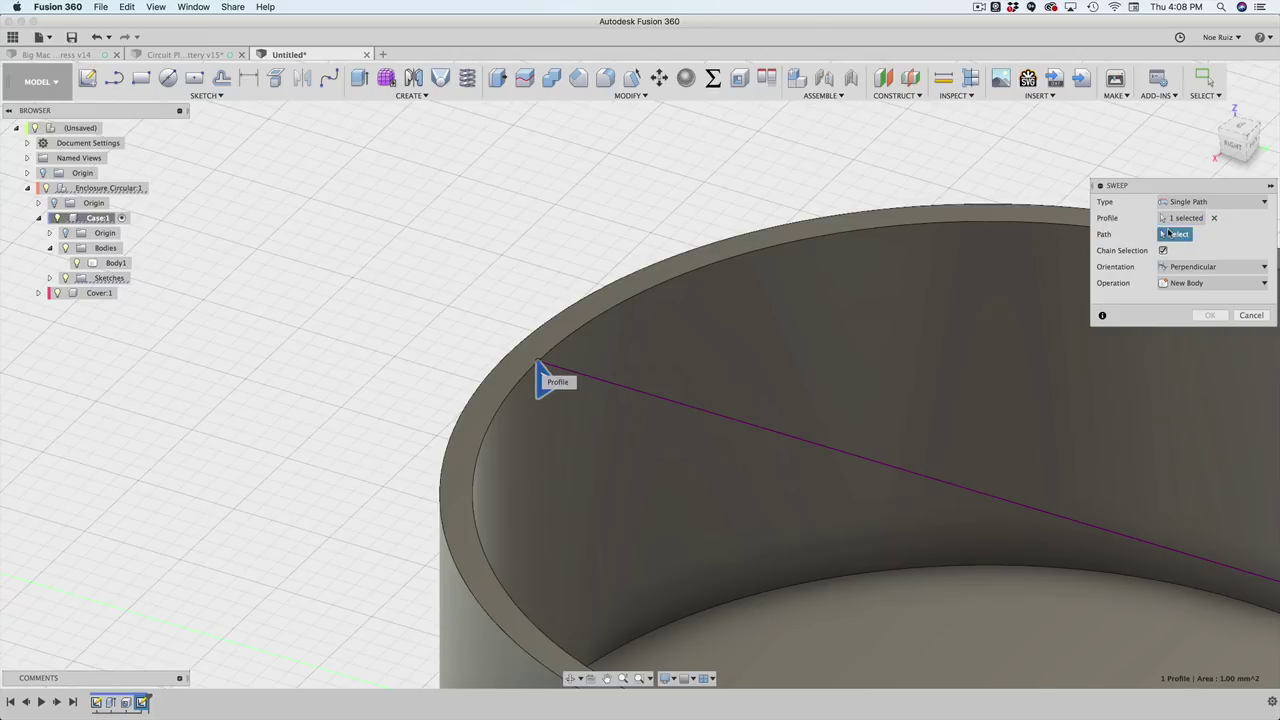
scroll(501, 376, up, 1)
scroll(501, 376, down, 3)
middle_drag(435, 402, 440, 328)
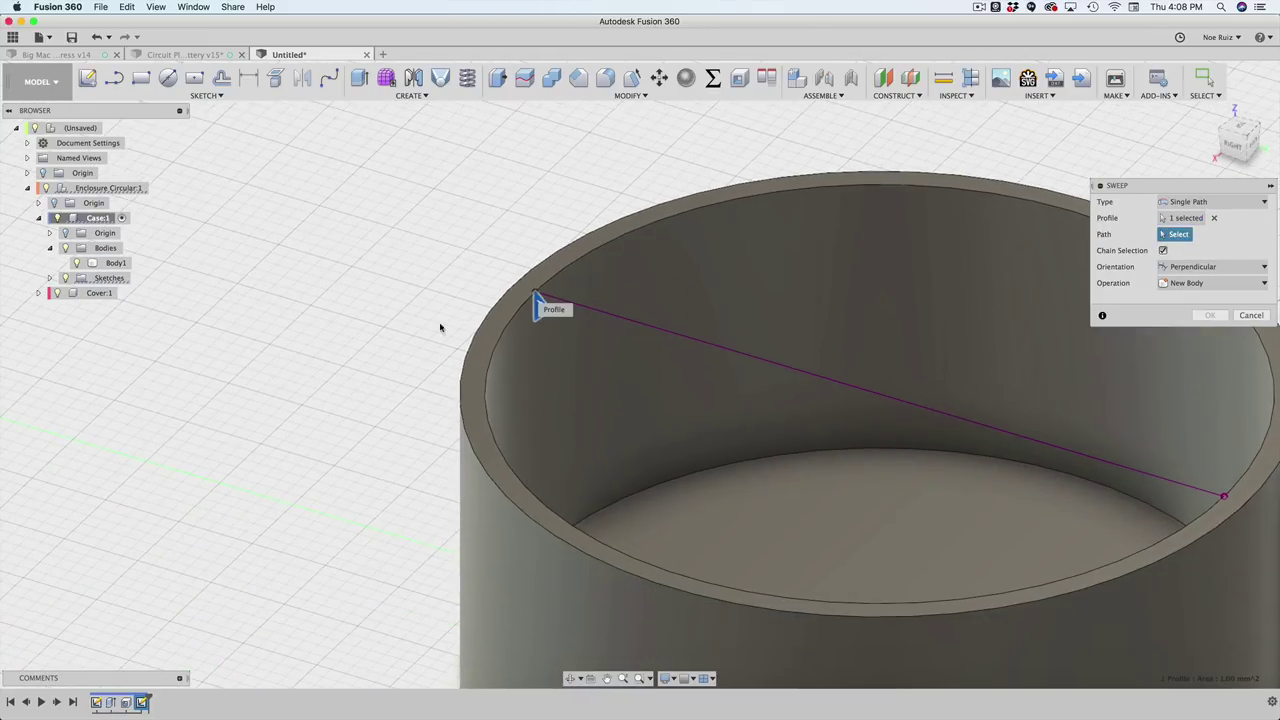
scroll(431, 306, up, 4)
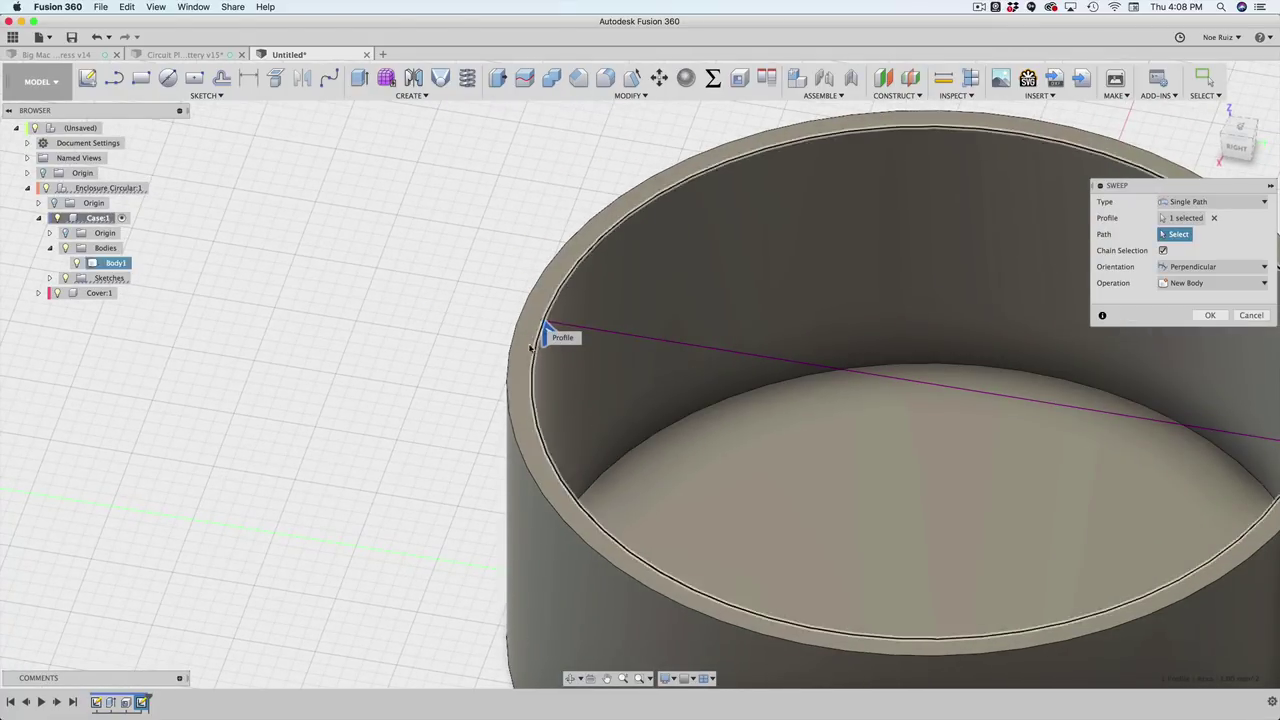
scroll(536, 301, up, 3)
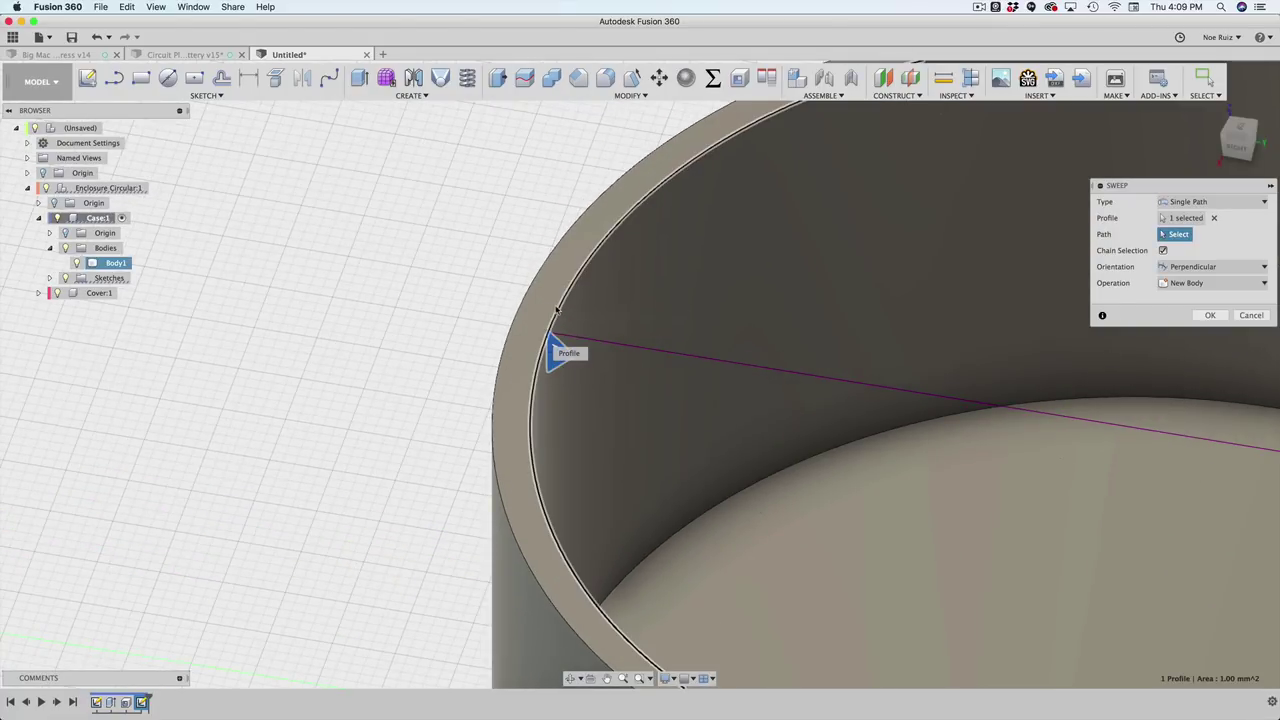
click(557, 309)
scroll(369, 400, down, 5)
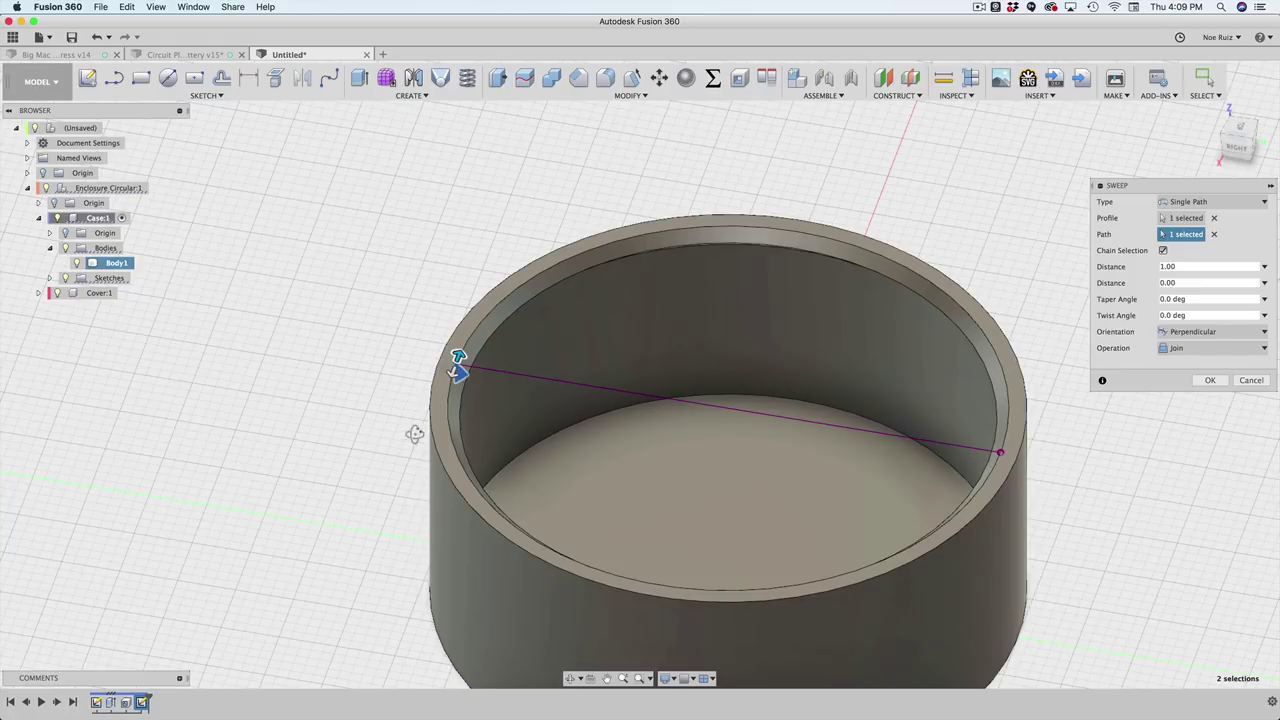
Step: Set both sweep distances to 0.05 so the snap extends equally along the rim from the profile
shift+middle_drag(415, 434, 379, 412)
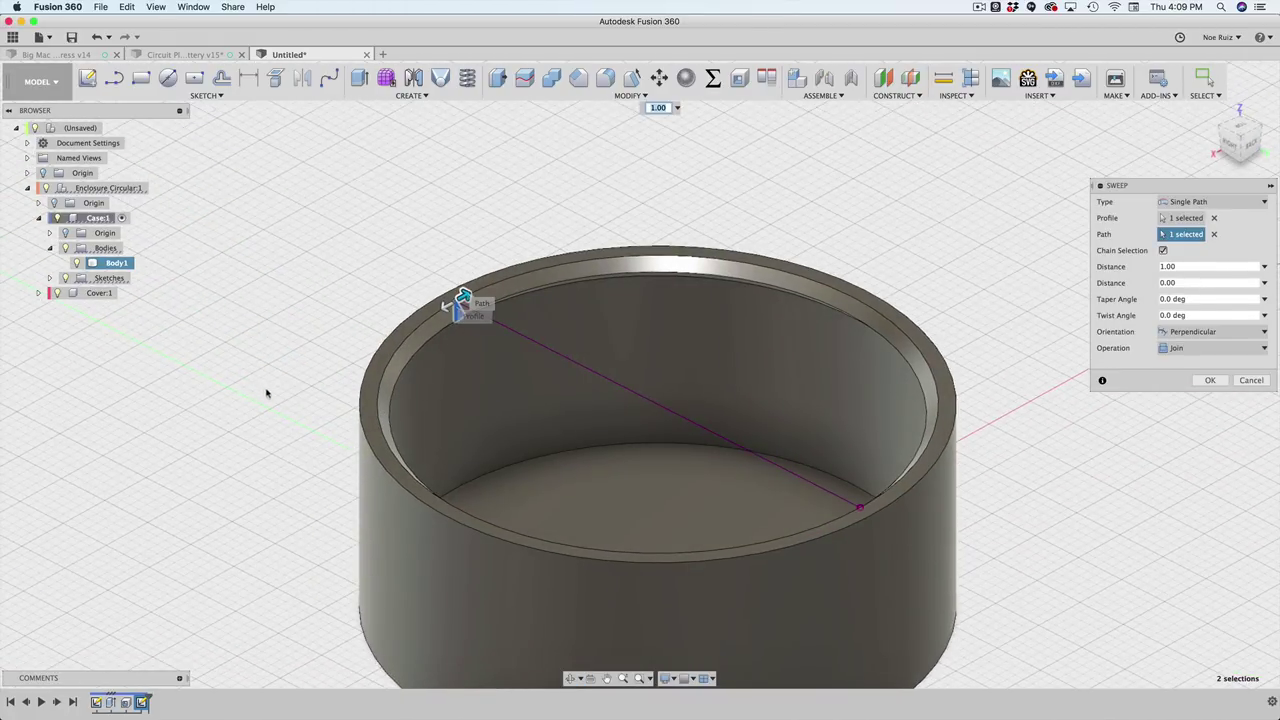
shift+middle_drag(267, 393, 373, 434)
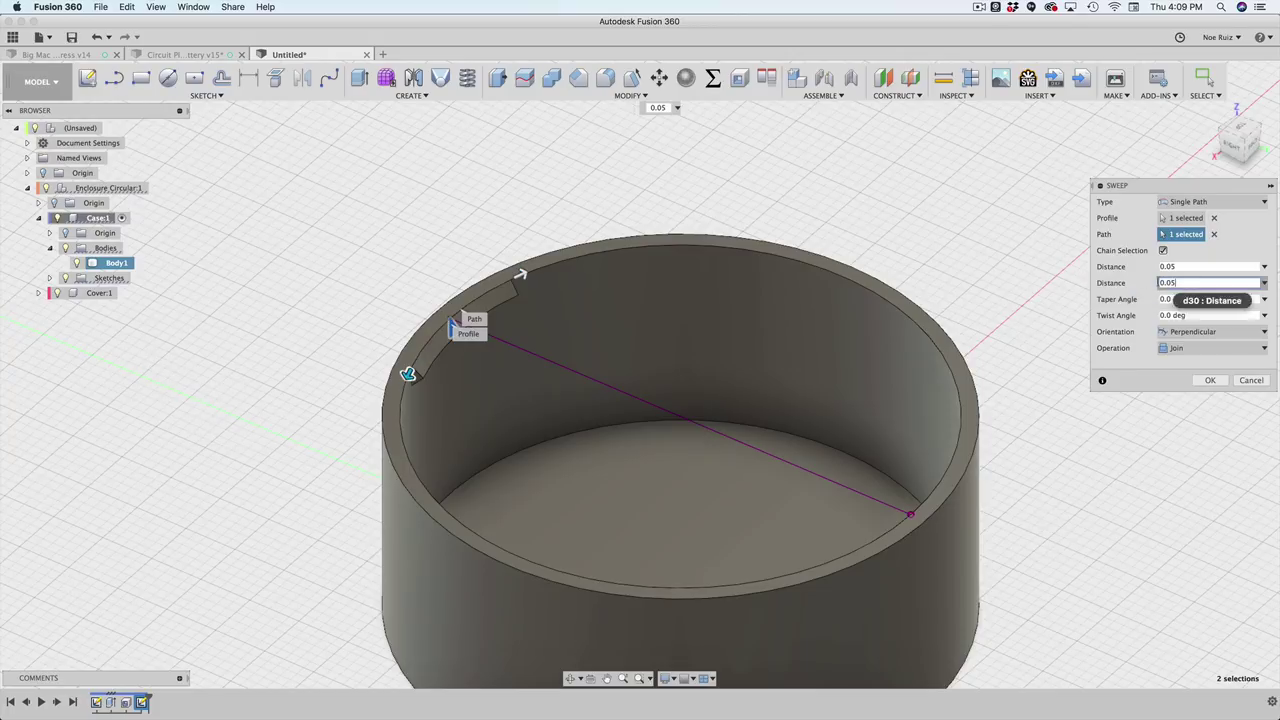
shift+middle_drag(335, 307, 329, 323)
scroll(482, 256, up, 4)
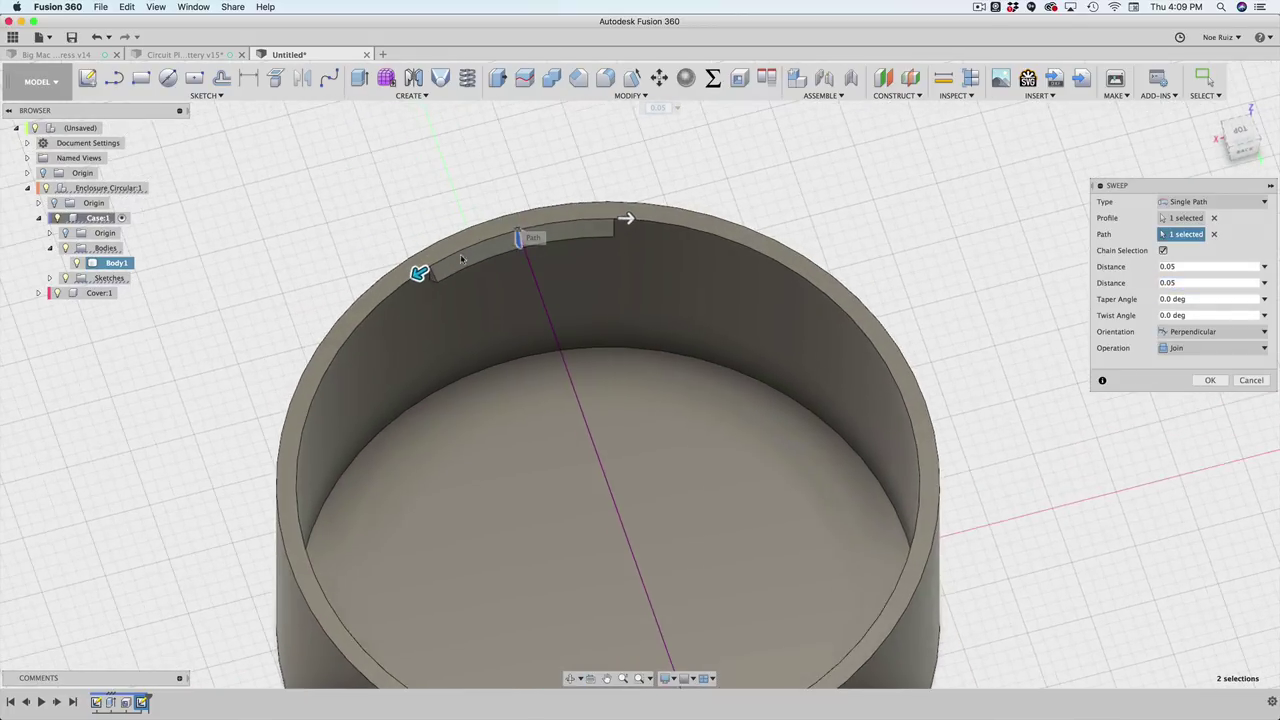
Step: Try out different lengths for both ends of the swept snap along the rim, such as 0.031 and 0.118
drag(681, 206, 666, 91)
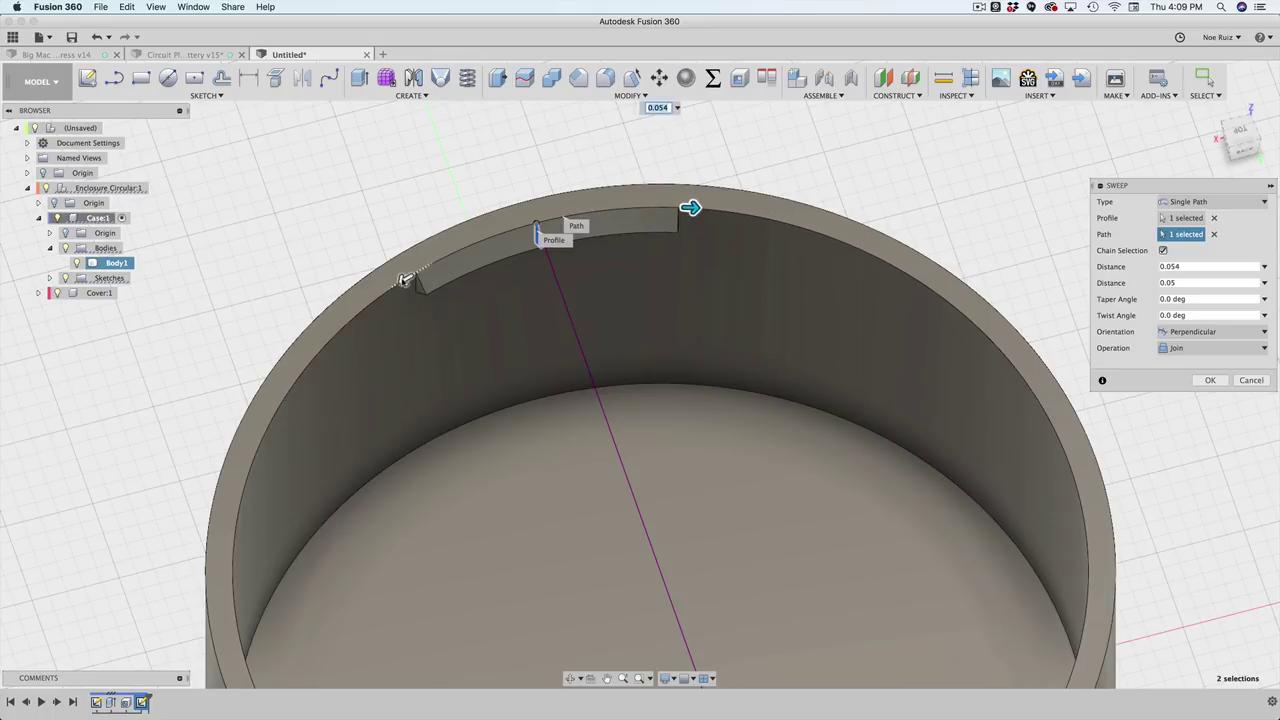
mouse_move(400, 278)
mouse_down()
mouse_move(431, 263)
mouse_move(394, 287)
mouse_up()
drag(690, 206, 638, 225)
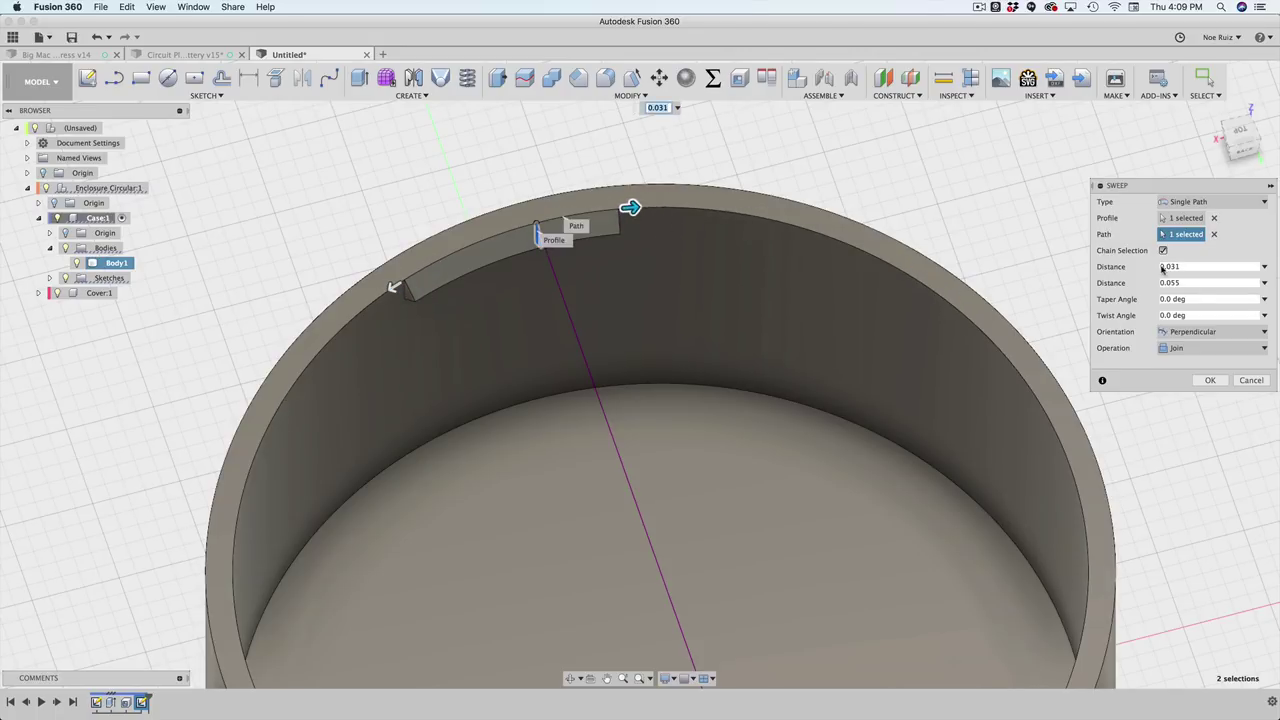
scroll(394, 287, down, 2)
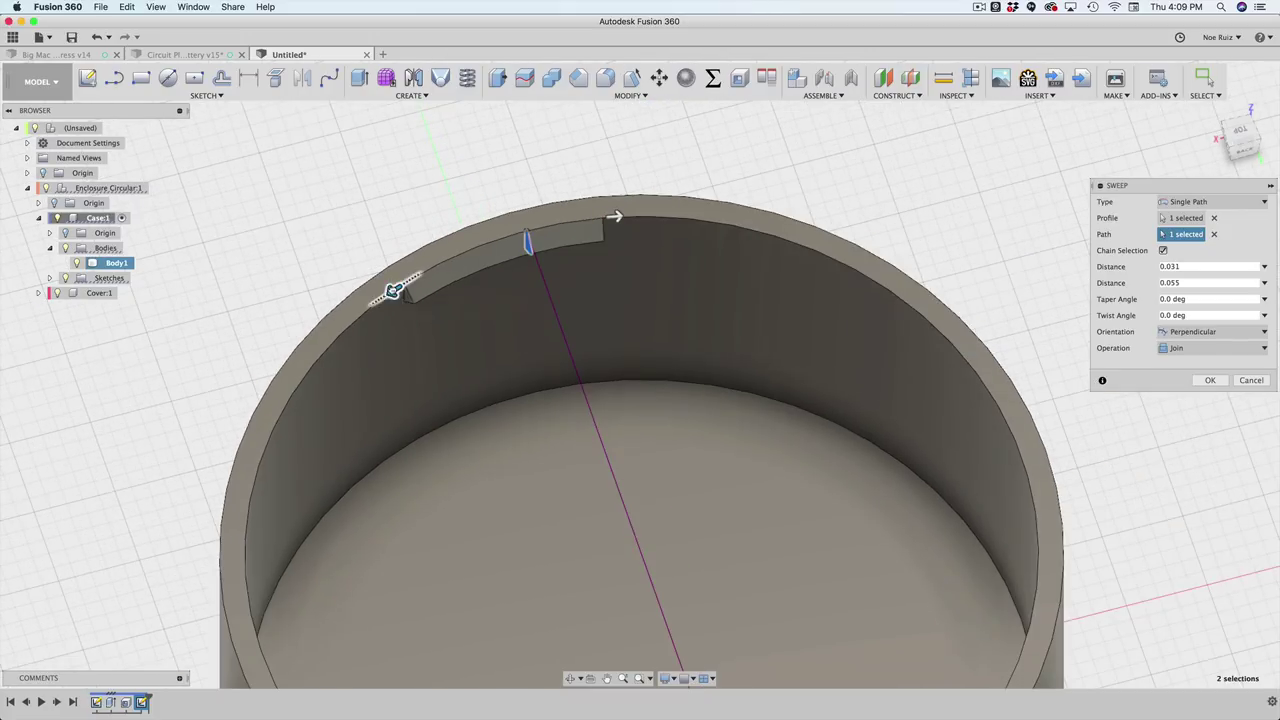
drag(394, 289, 296, 392)
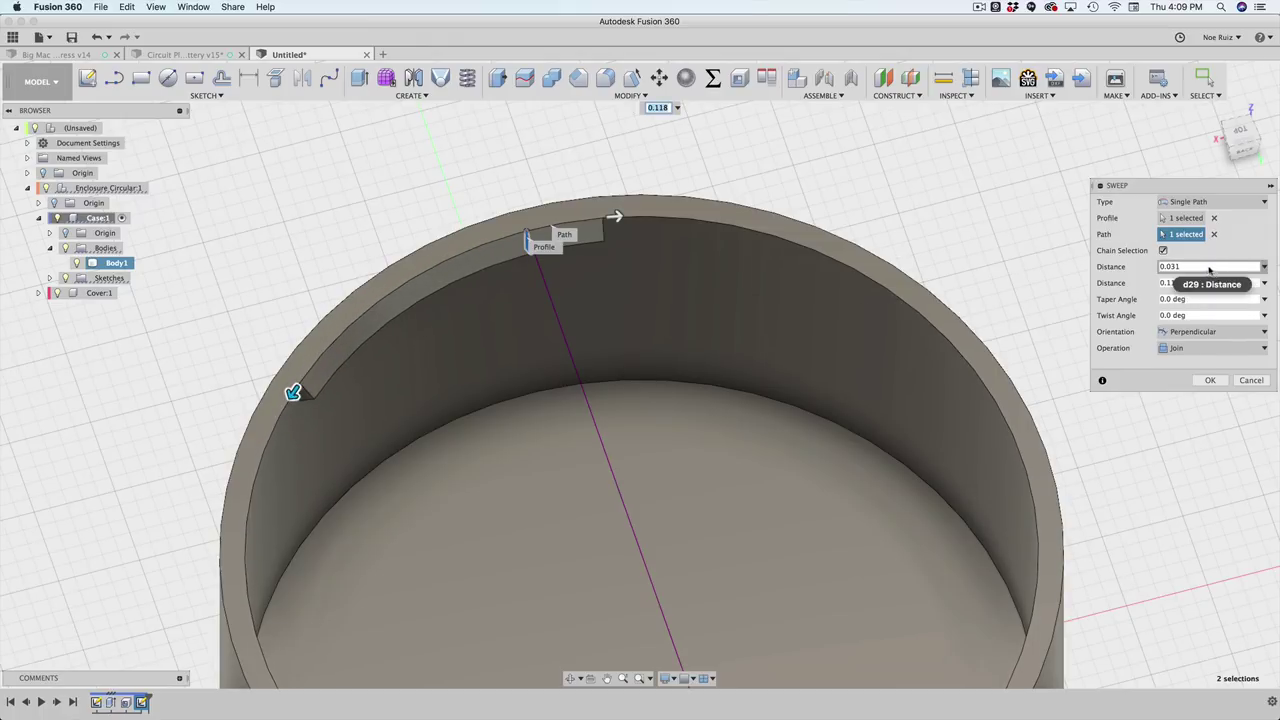
Step: Set both sweep distances back to 0.05 so the snap is centred on its profile
drag(1208, 267, 1115, 268)
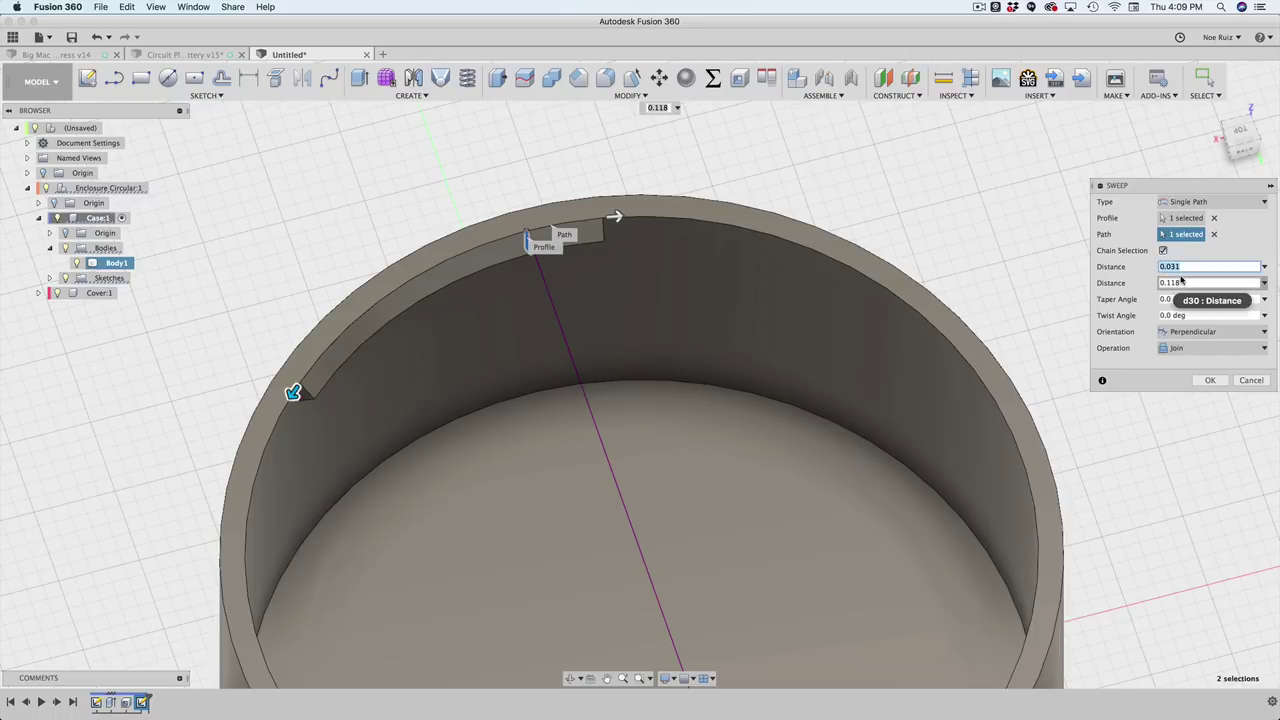
text(0.05)
key(Tab)
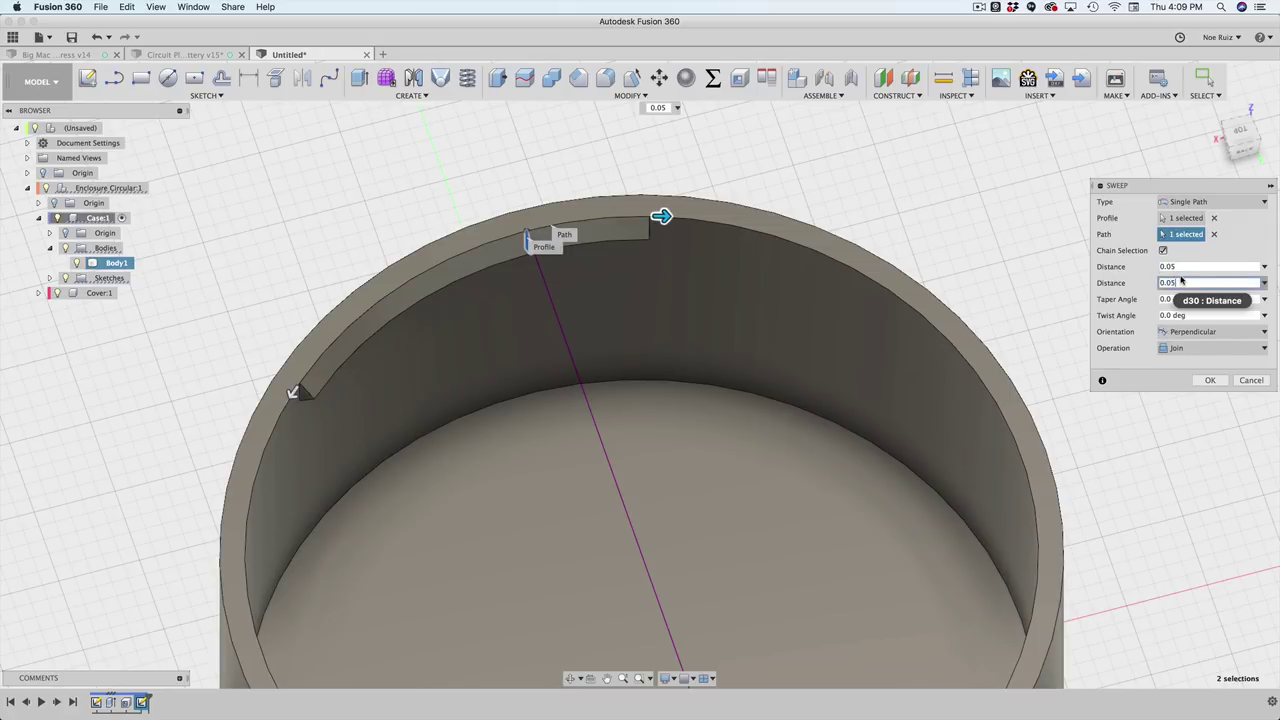
scroll(600, 196, down, 5)
scroll(405, 201, up, 5)
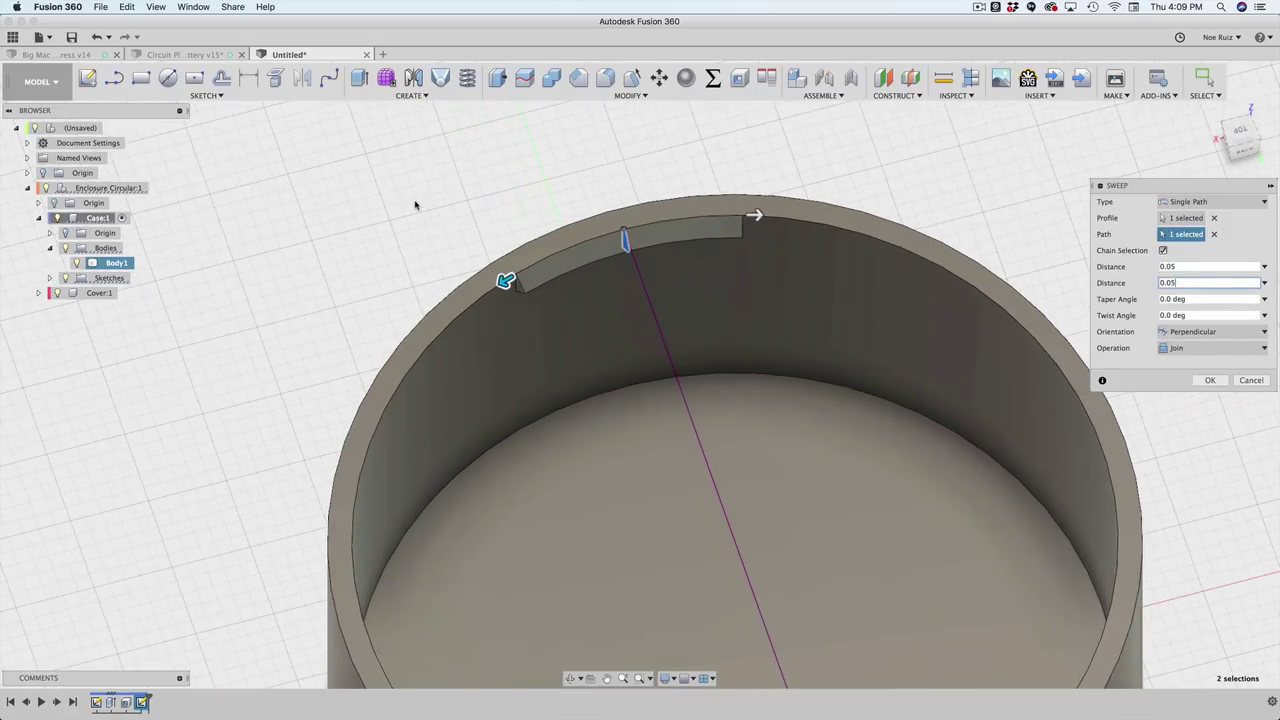
scroll(415, 205, up, 2)
scroll(428, 214, down, 4)
shift+middle_drag(232, 309, 260, 280)
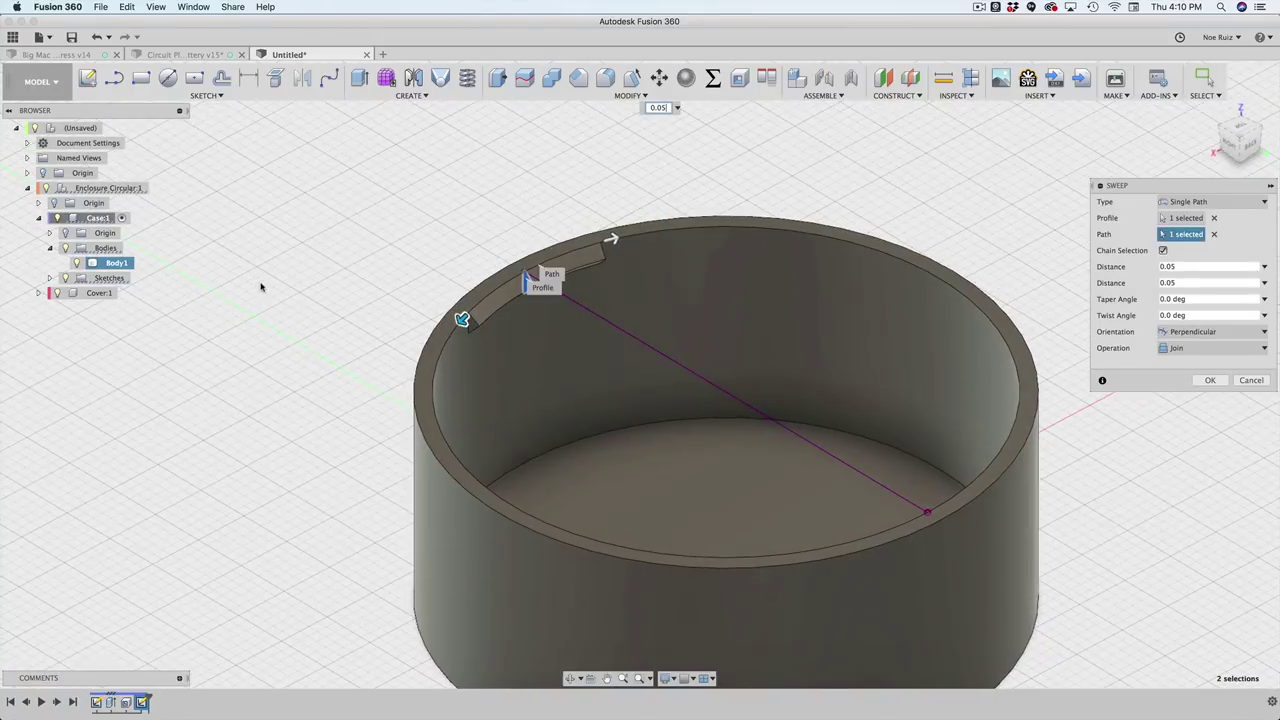
Step: Keep the sweep's Perpendicular orientation and Join operation, and complete the sweep
click(1180, 349)
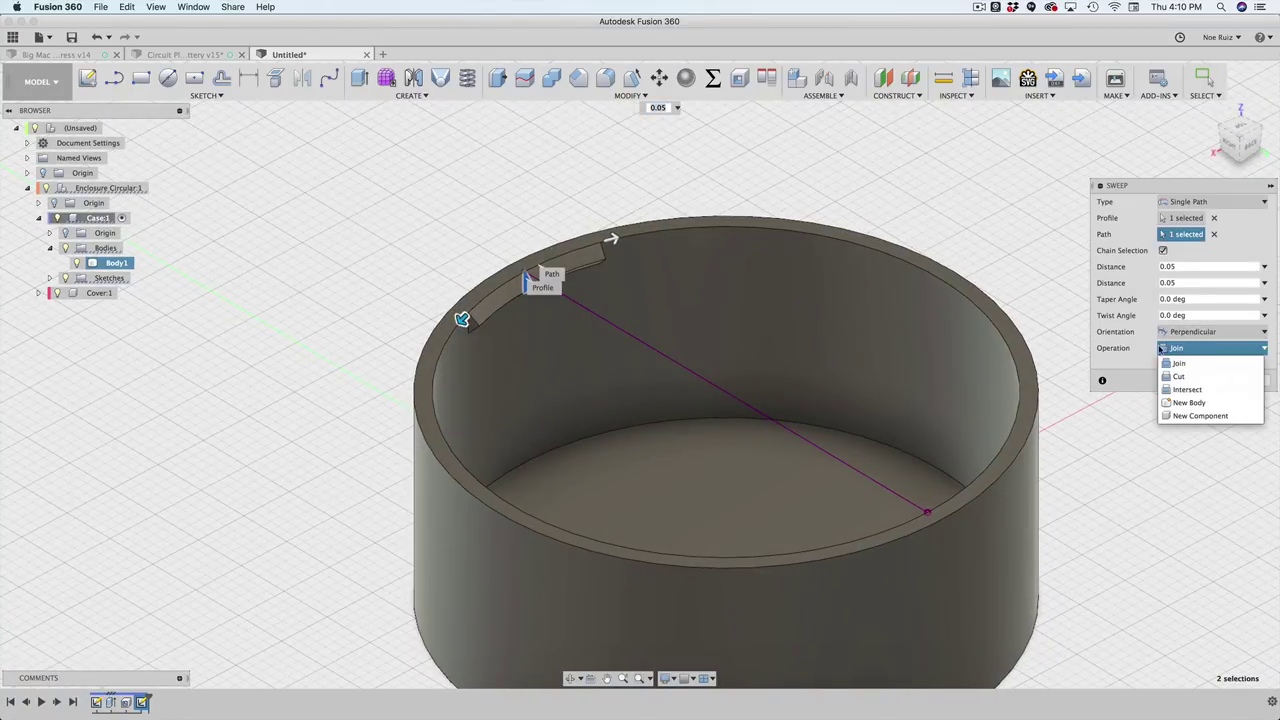
click(1160, 348)
click(1190, 332)
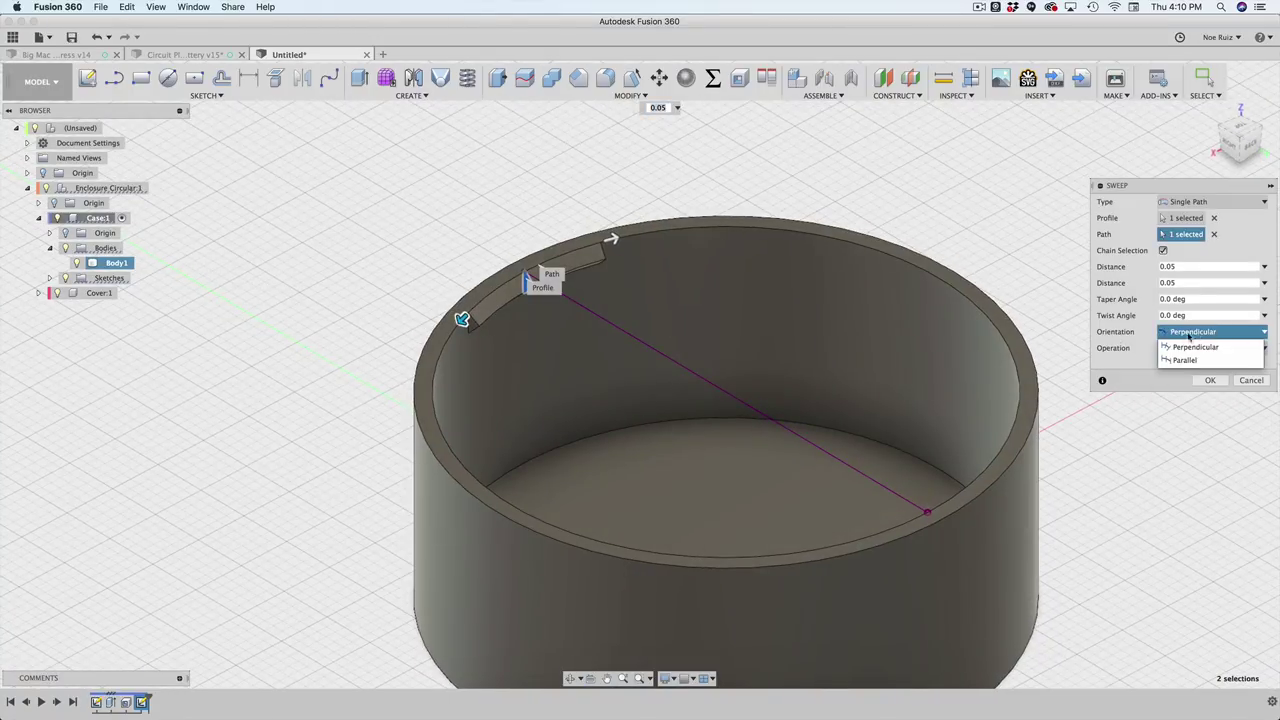
click(1140, 338)
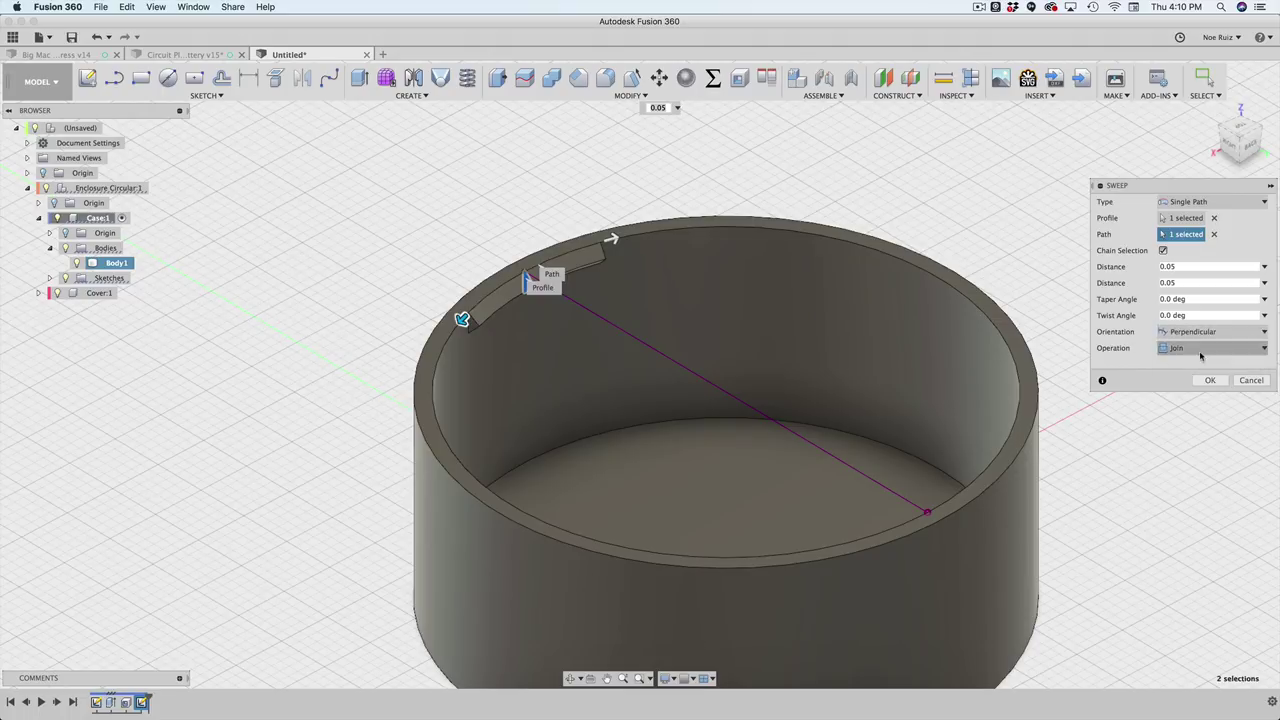
click(1210, 380)
Step: Examine the swept triangular snap on the case's inner rim up close and from several angles
shift+middle_drag(425, 240, 471, 289)
scroll(513, 310, up, 5)
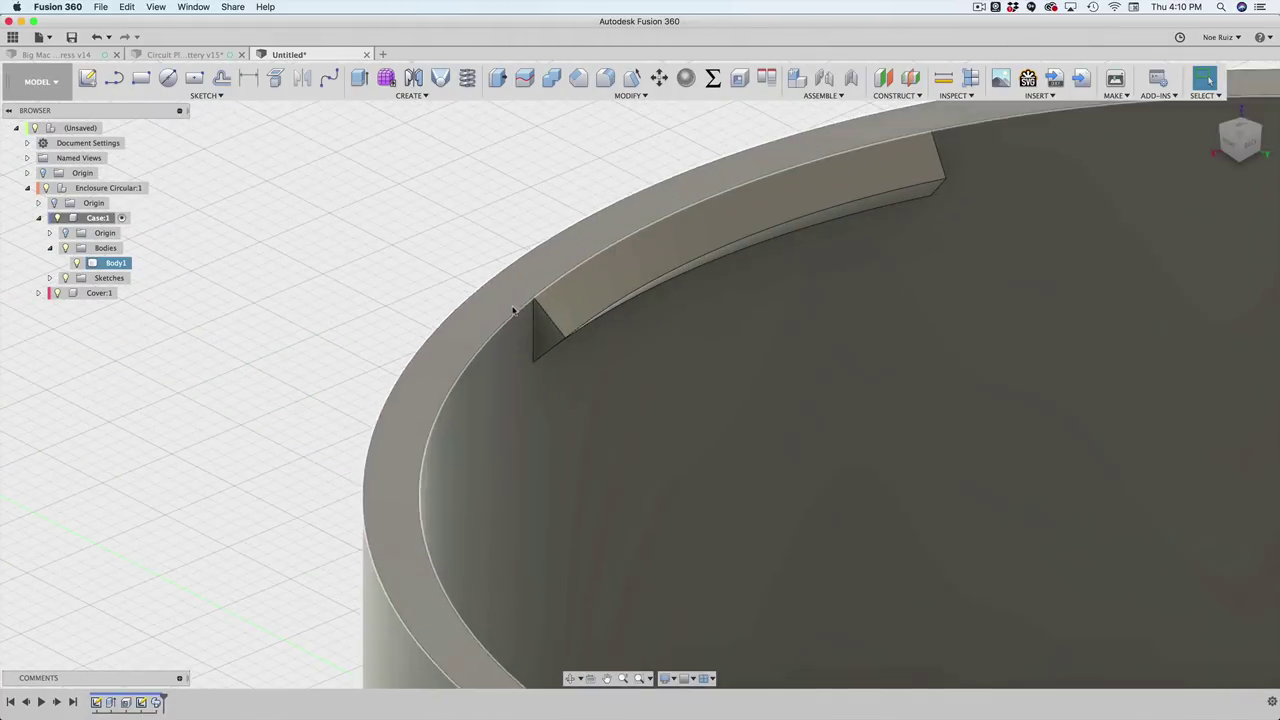
scroll(513, 310, down, 5)
shift+middle_drag(471, 234, 418, 226)
scroll(481, 229, down, 5)
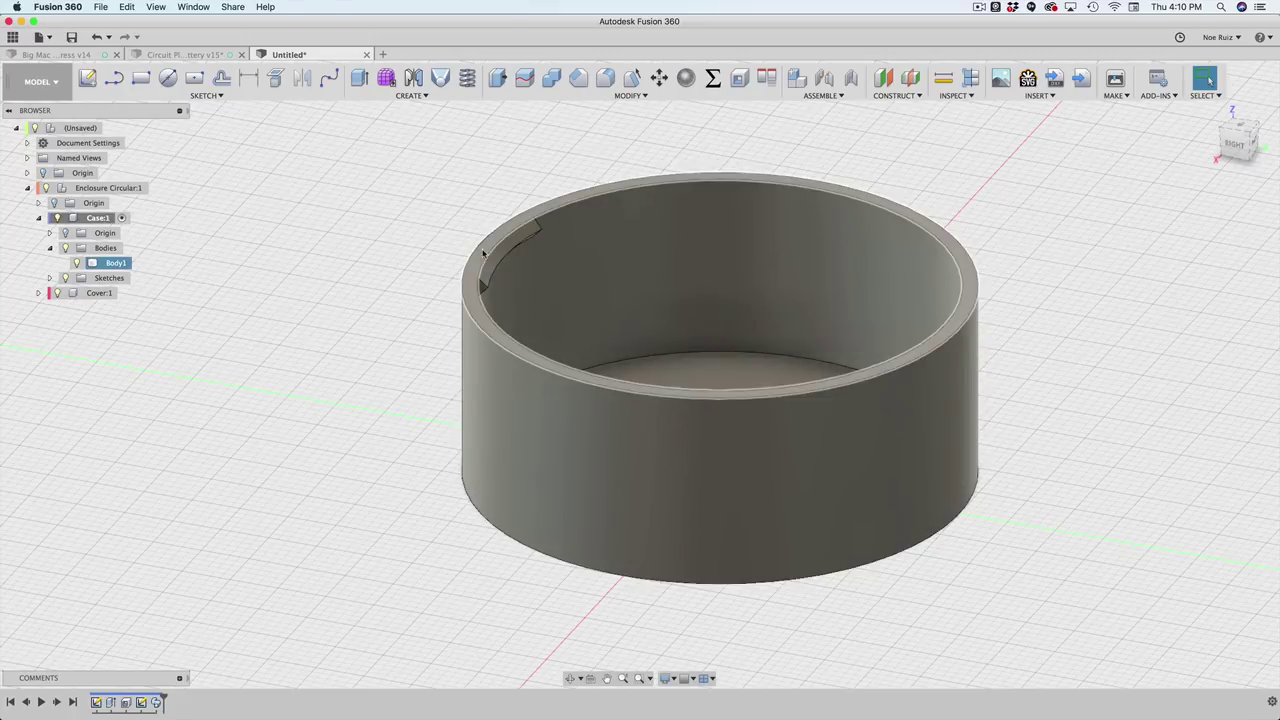
click(483, 256)
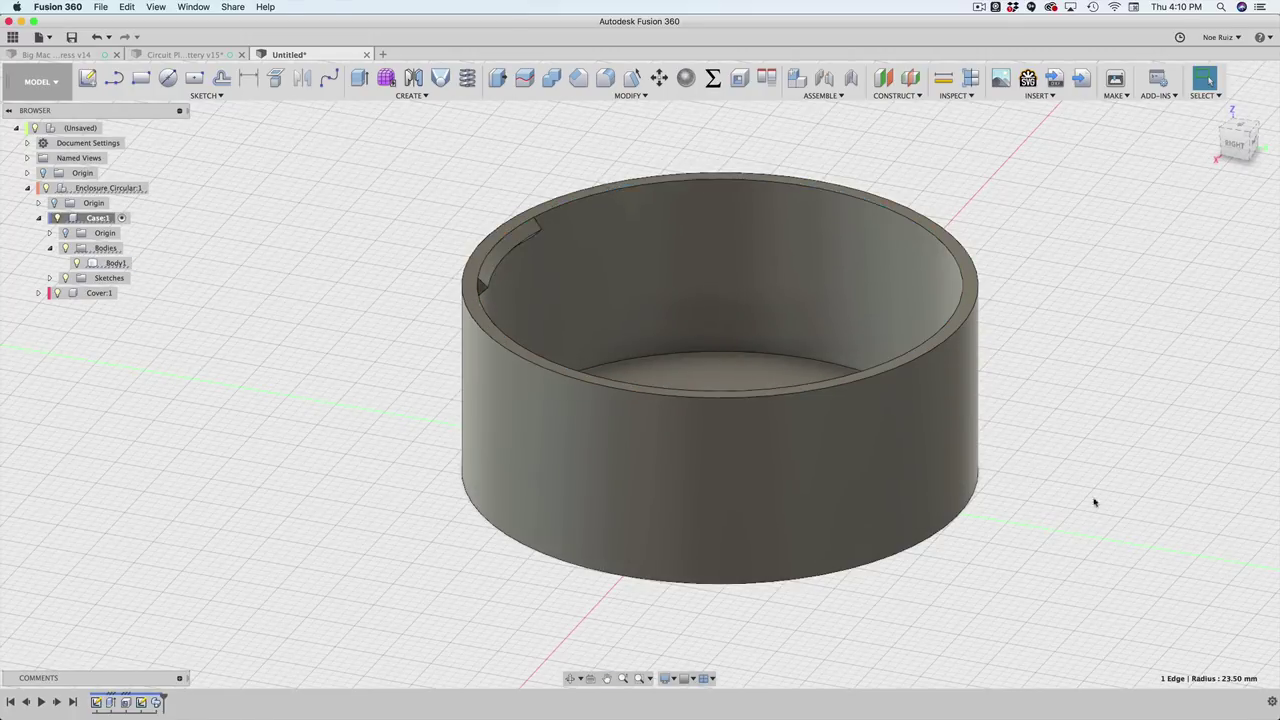
shift+middle_drag(1071, 478, 1020, 505)
scroll(735, 386, down, 3)
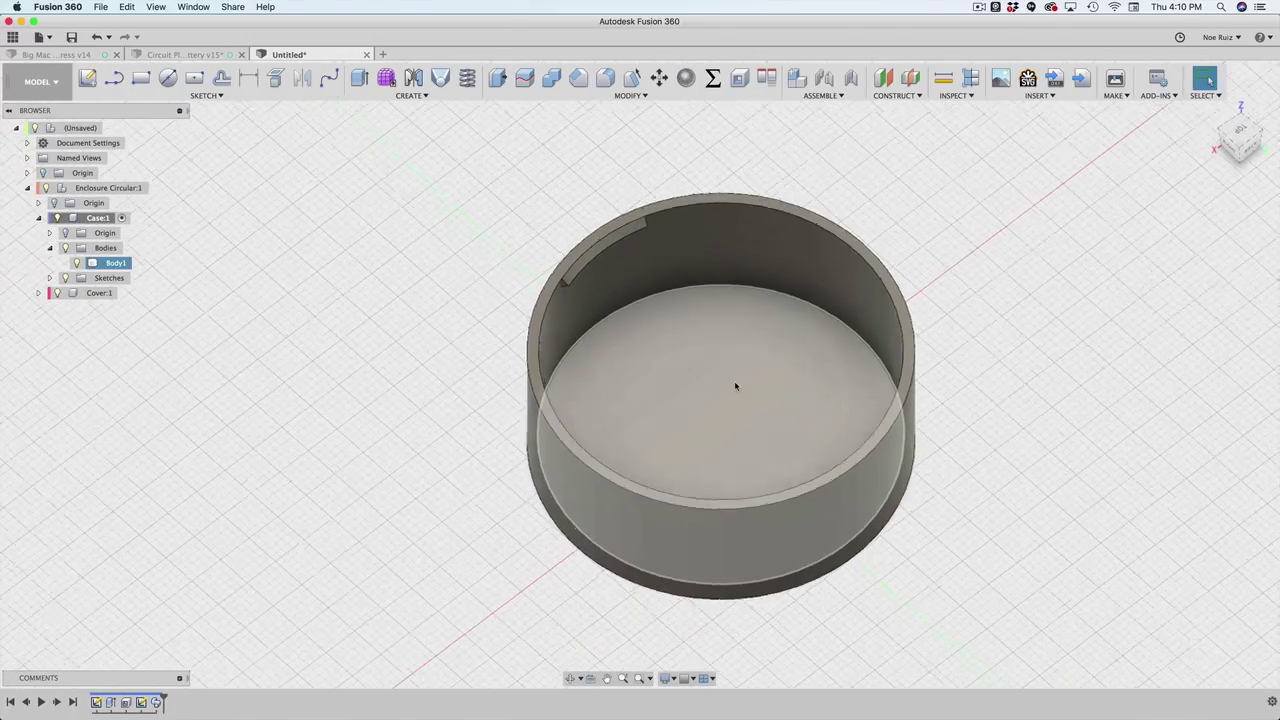
scroll(735, 386, down, 3)
scroll(663, 504, up, 5)
scroll(300, 337, down, 3)
middle_drag(300, 337, 381, 391)
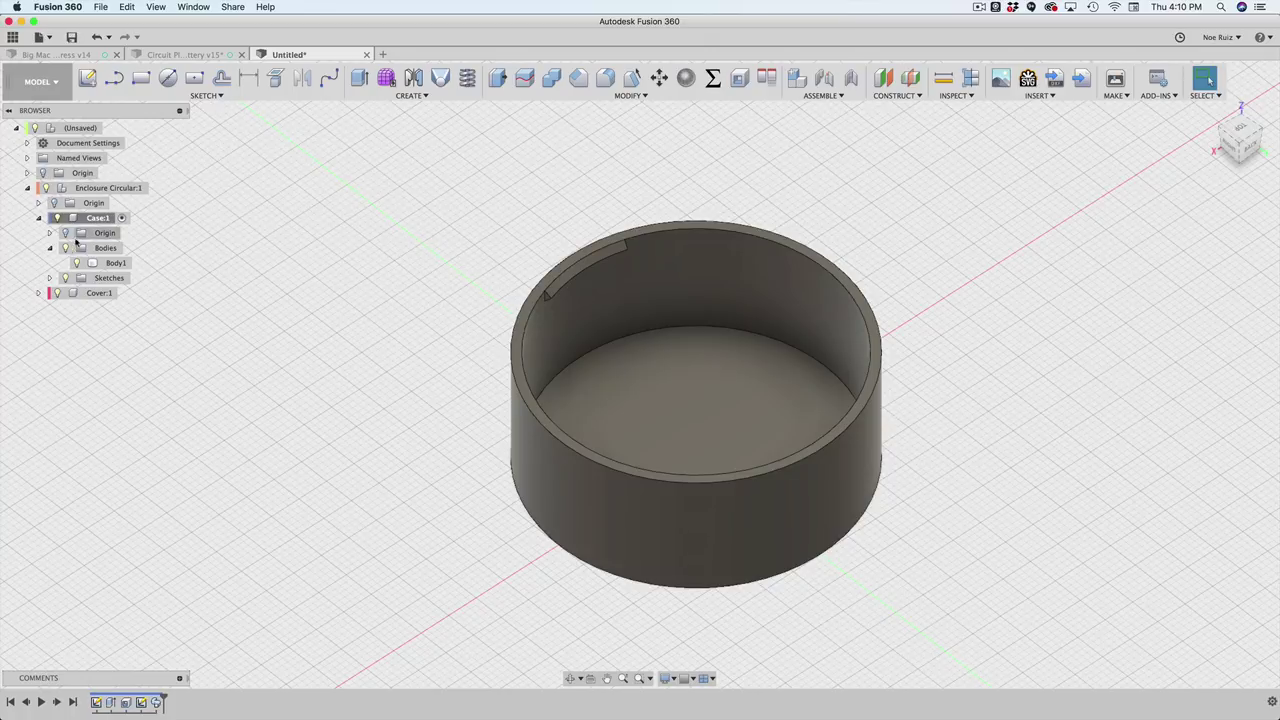
Step: Show the Case component's origin planes inside the enclosure
click(66, 232)
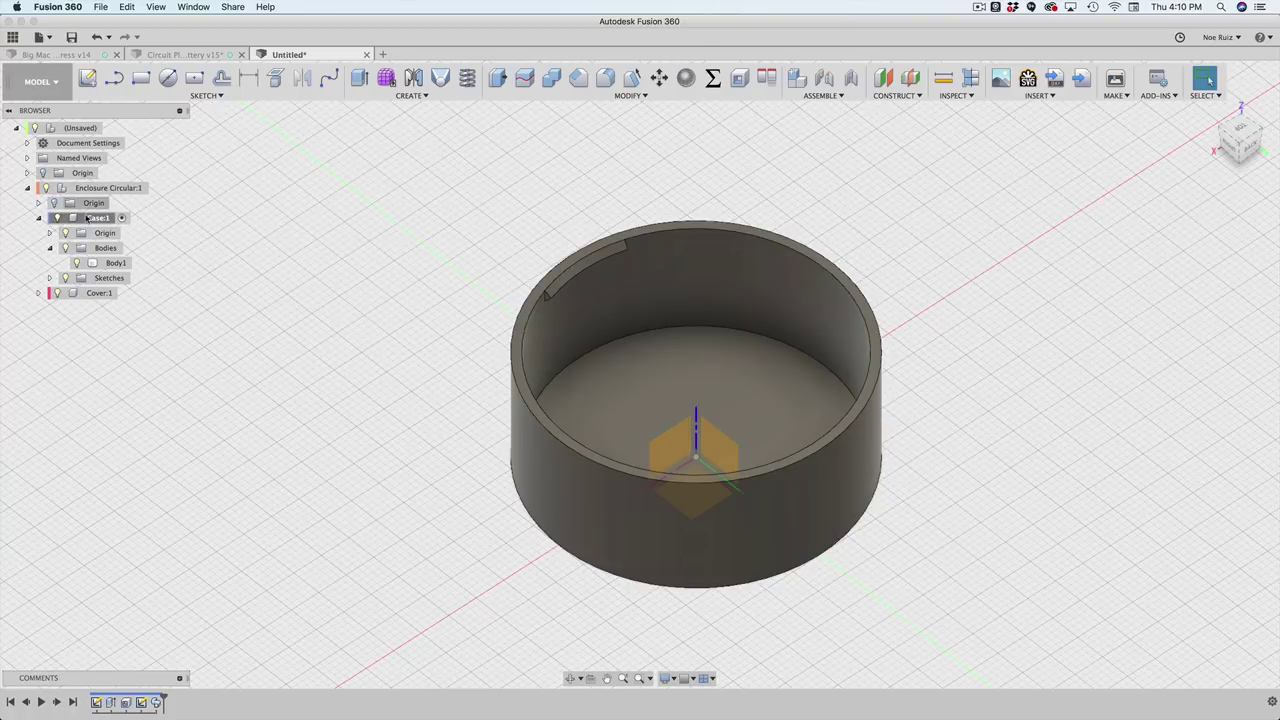
mouse_move(433, 469)
shift+middle_down()
mouse_move(457, 457)
mouse_move(450, 480)
shift+middle_up()
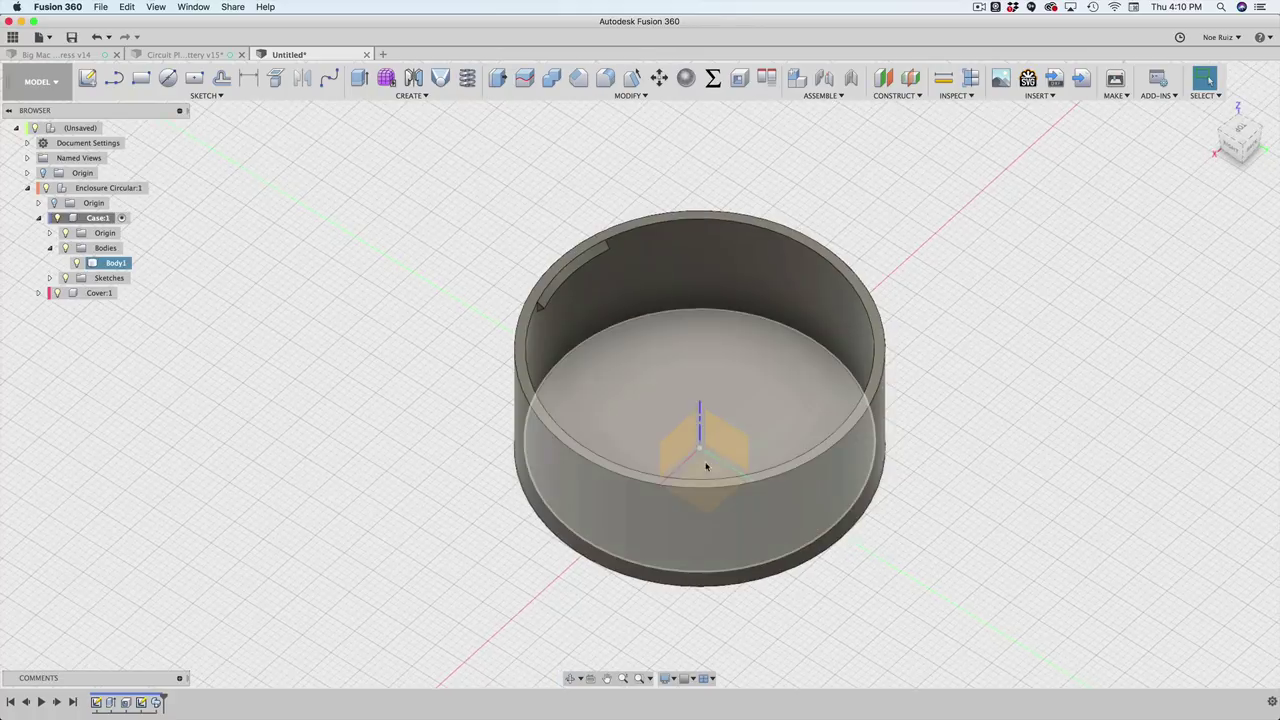
scroll(704, 465, up, 3)
scroll(685, 435, down, 2)
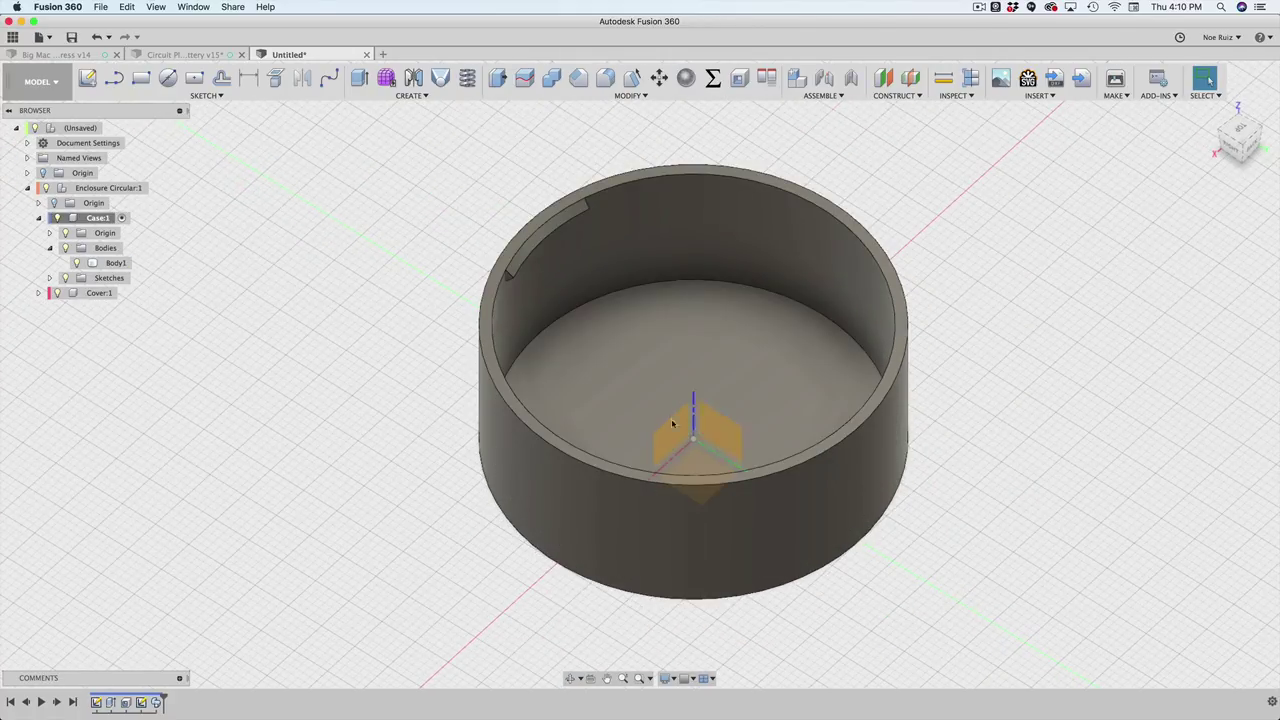
Step: Start a Mirror of type Features with the snap's Sweep1 feature as the object
text(smir)
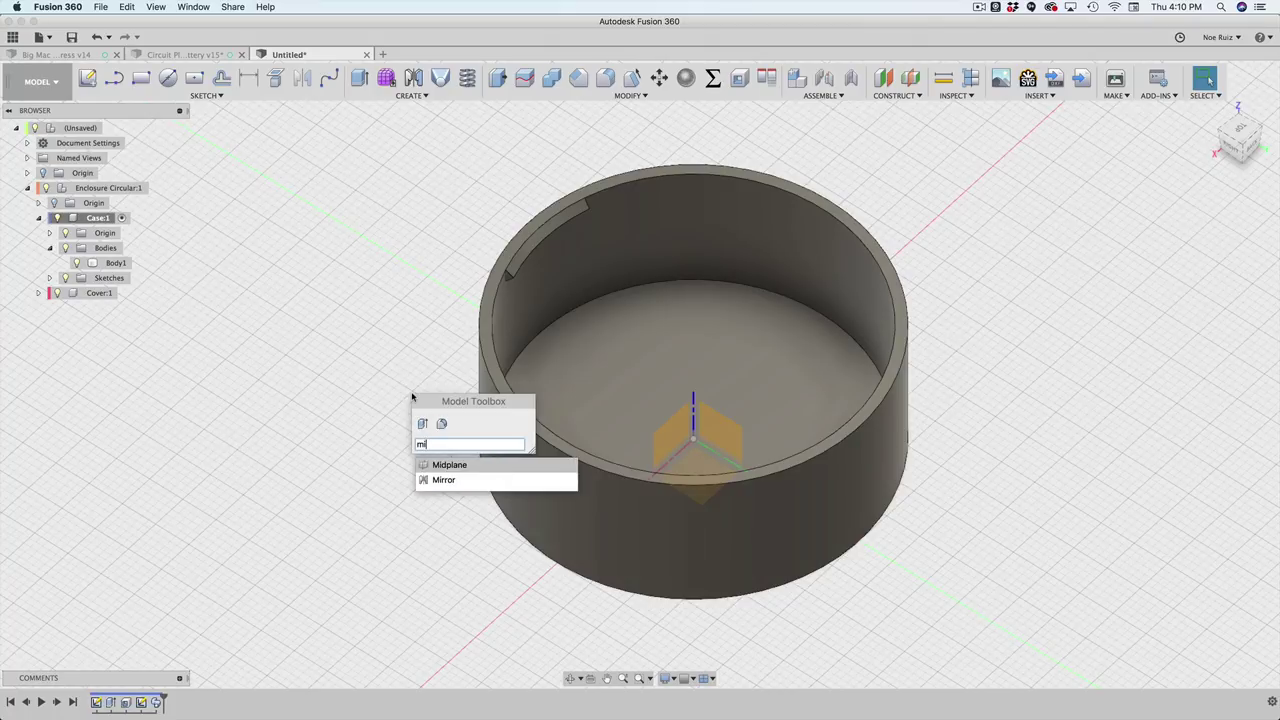
key(Return)
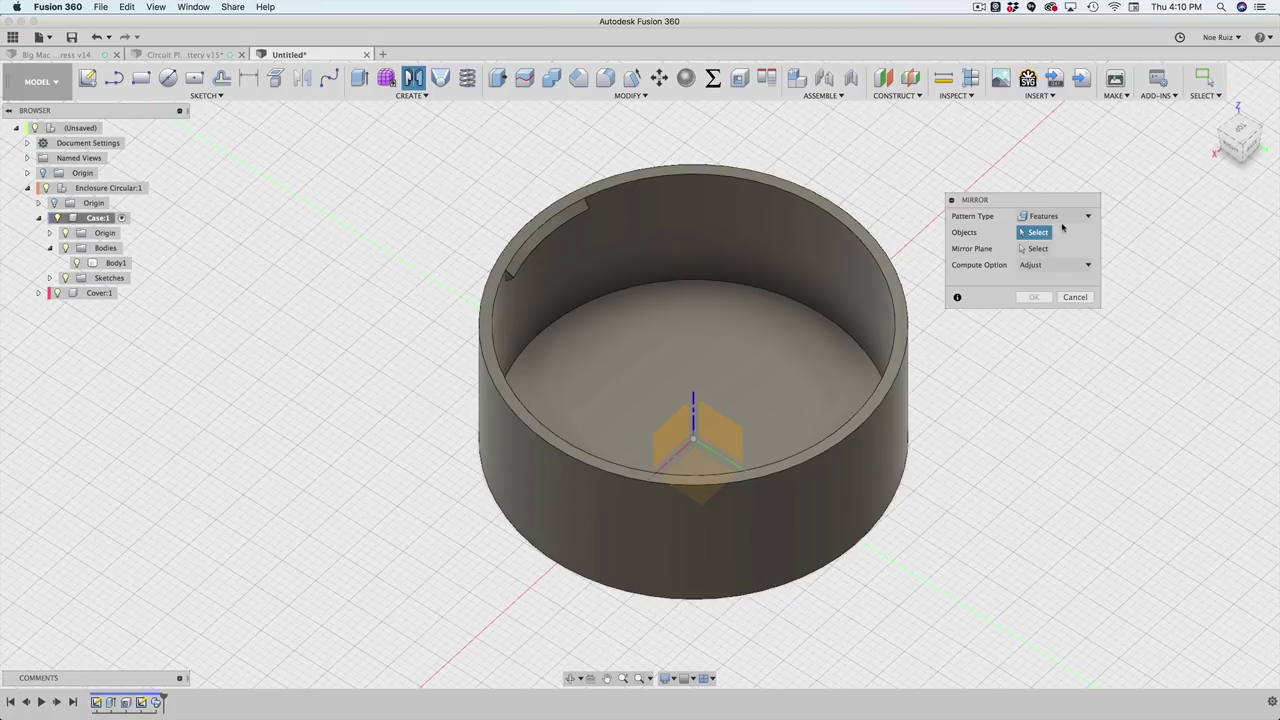
click(1045, 216)
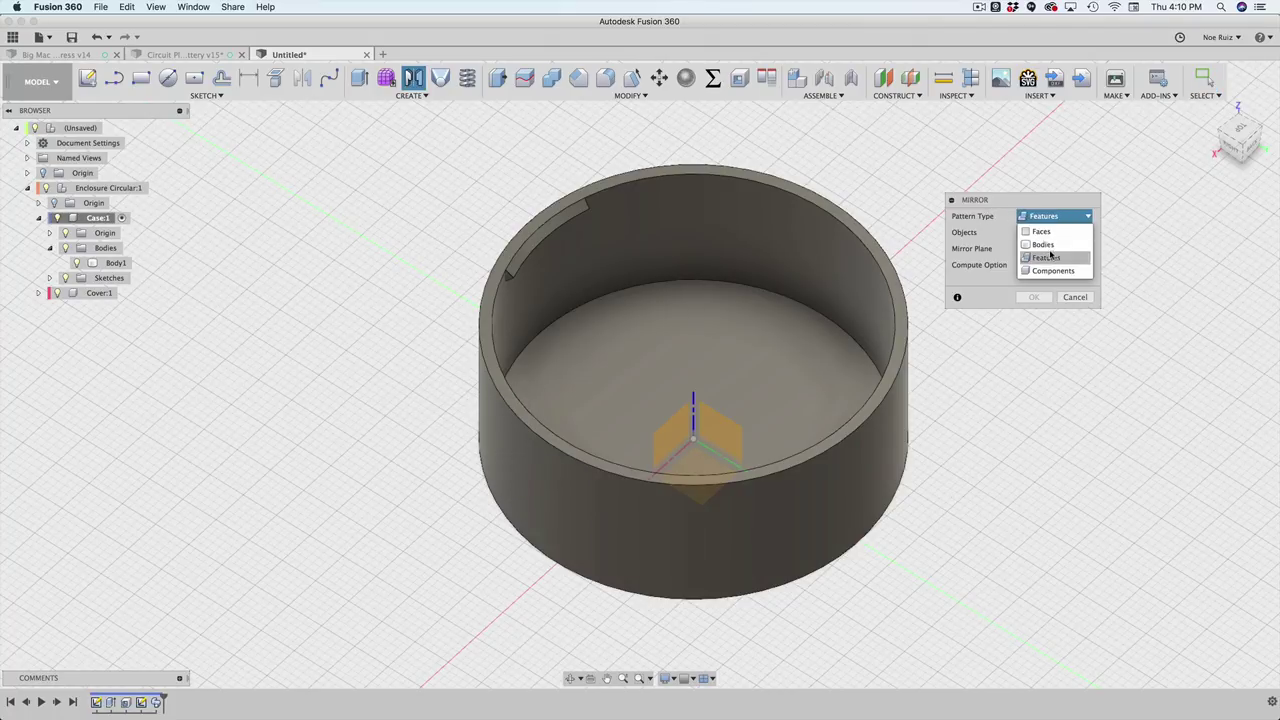
click(1049, 257)
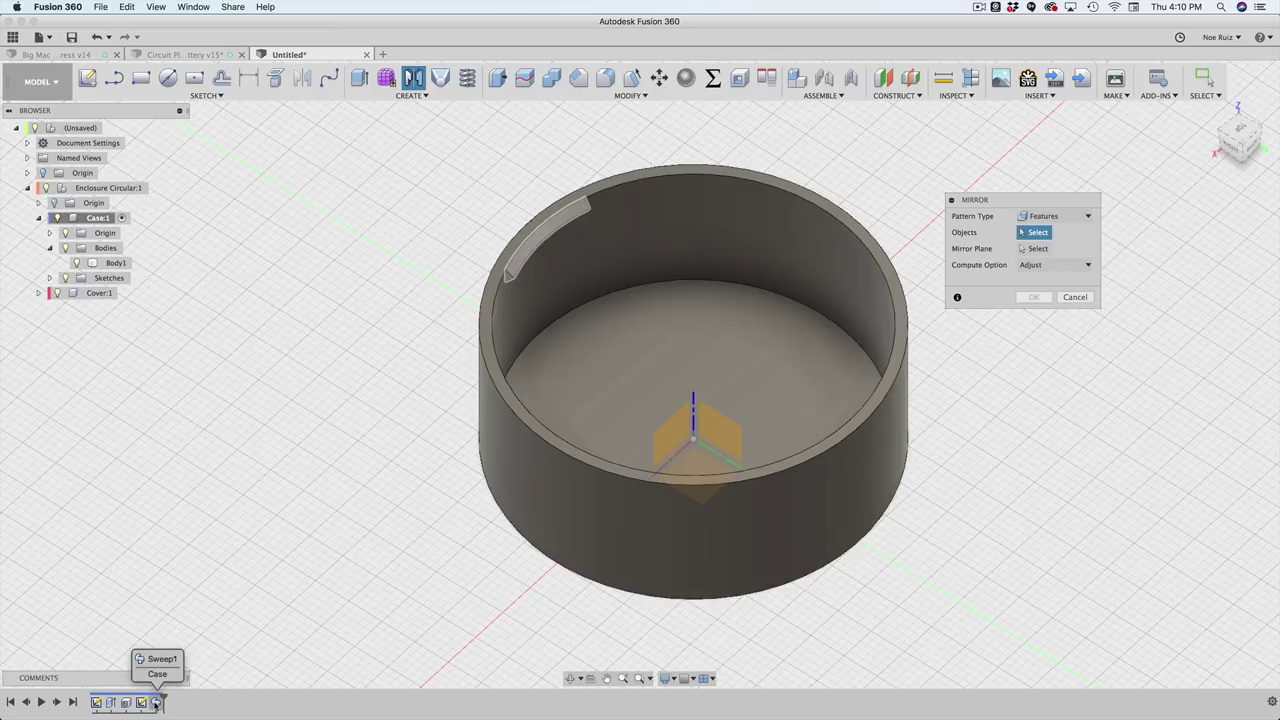
click(156, 703)
scroll(519, 219, up, 4)
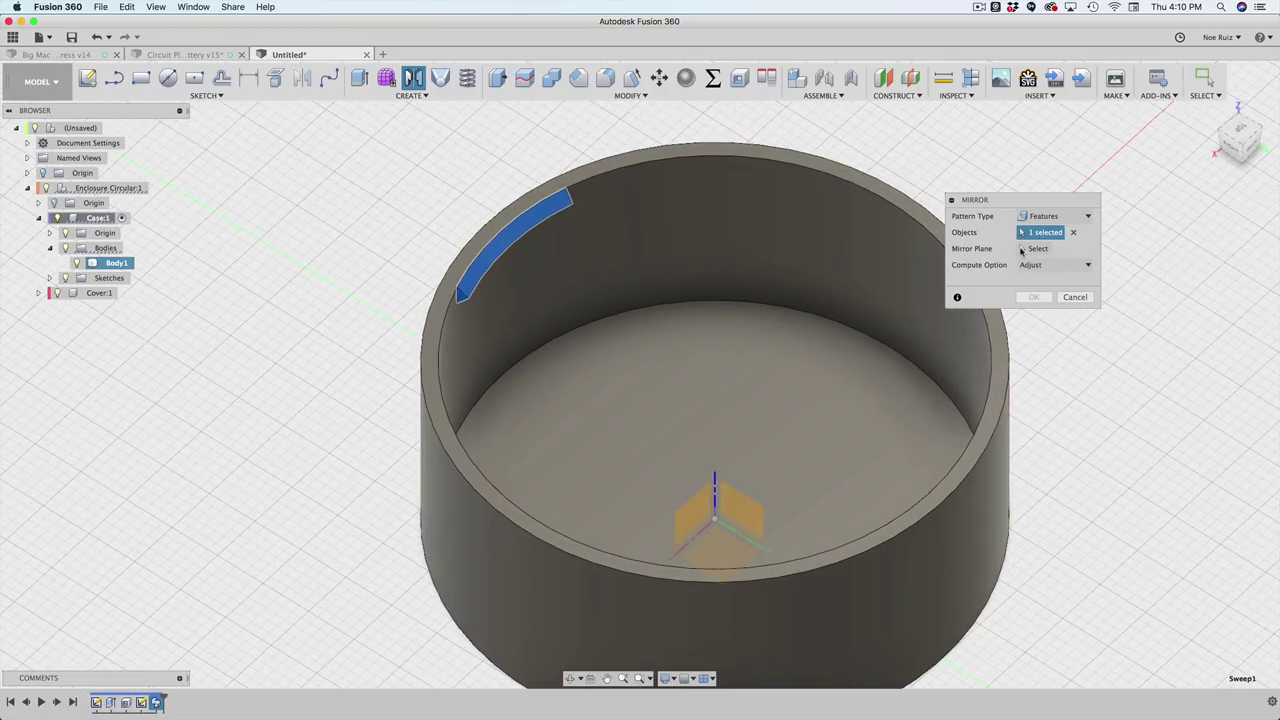
Step: Use the case's vertical XZ origin plane as the mirror plane and complete the mirrored snap on the opposite rim
click(1034, 249)
scroll(696, 510, down, 1)
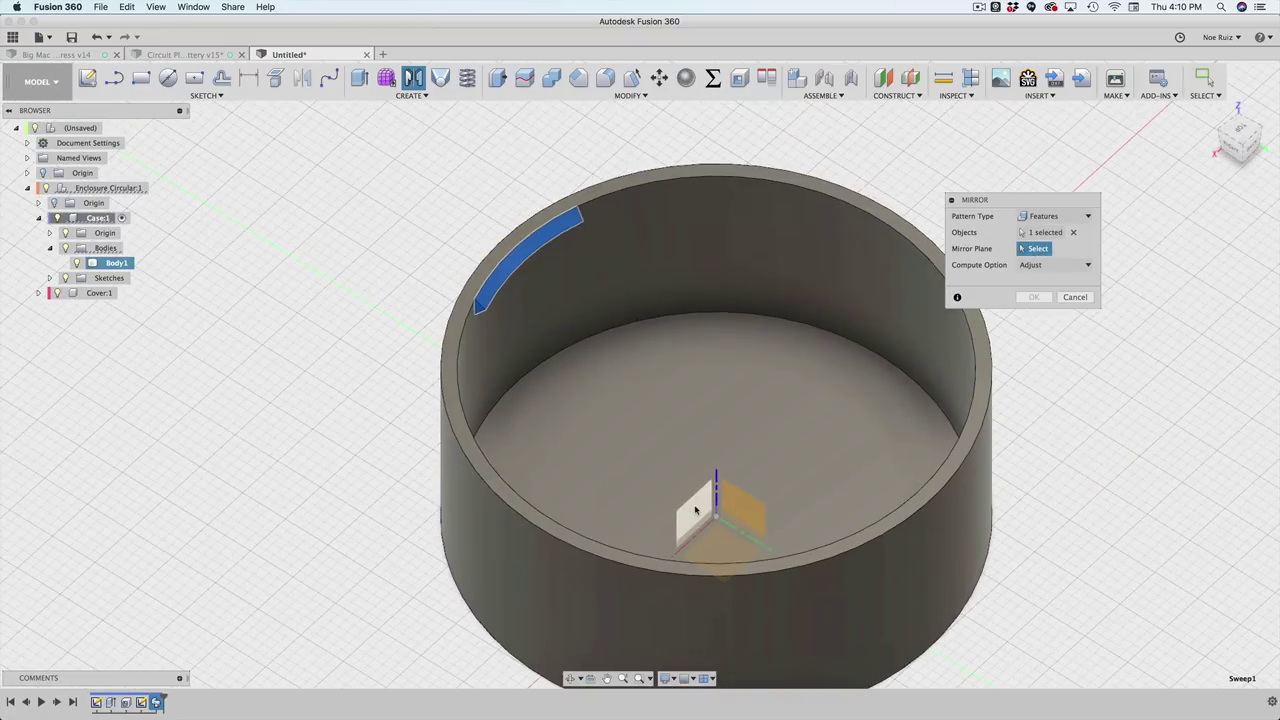
click(695, 504)
shift+middle_drag(687, 491, 791, 462)
shift+middle_drag(716, 440, 800, 414)
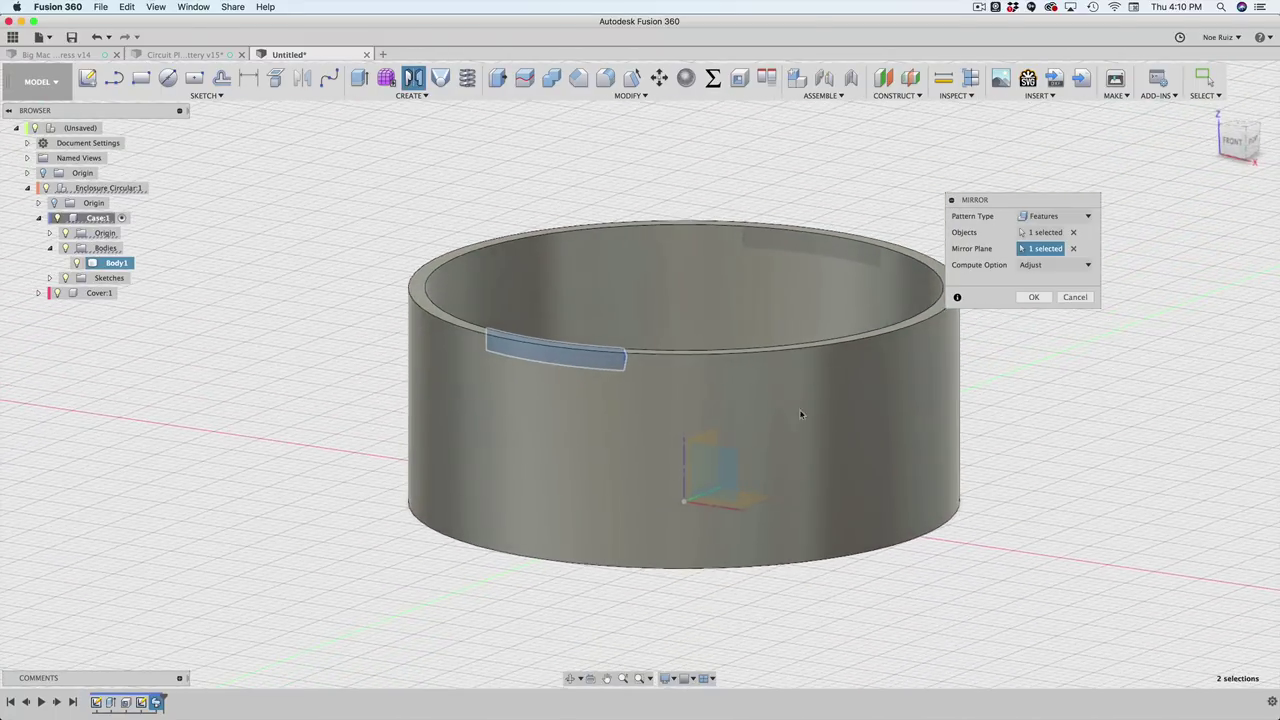
click(1034, 297)
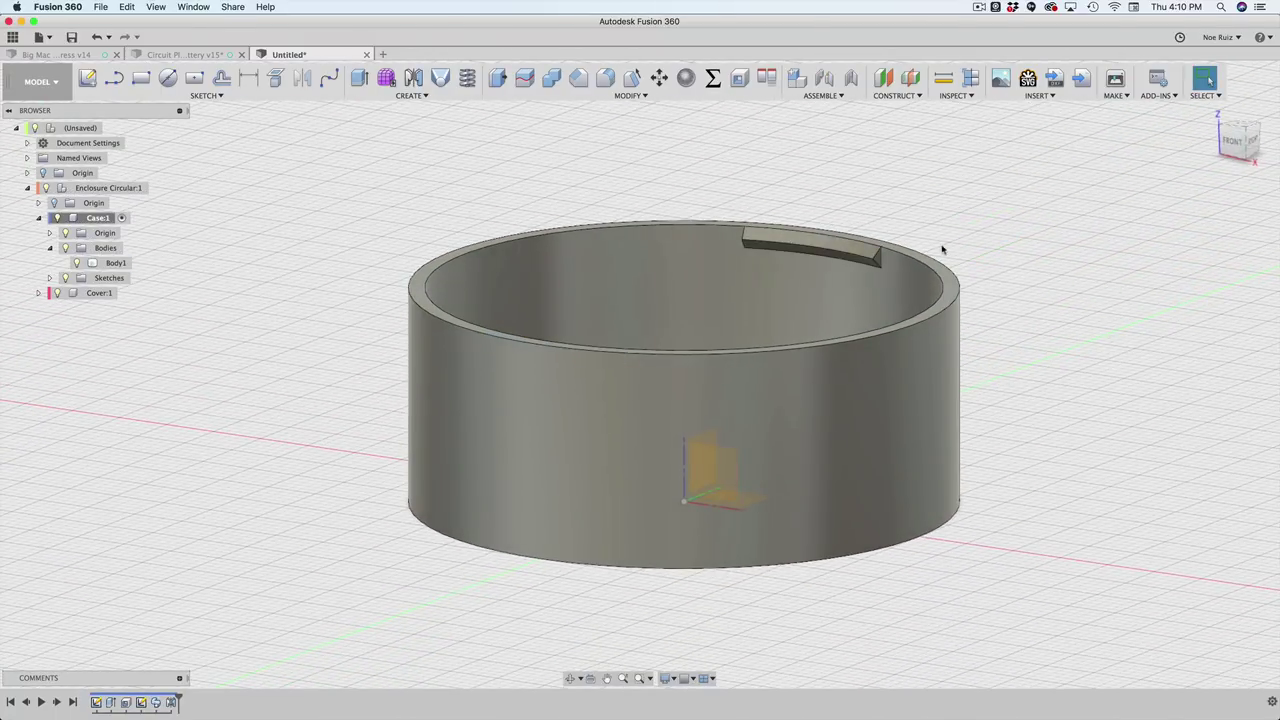
Step: Activate the Cover component for modeling
shift+middle_drag(943, 249, 898, 319)
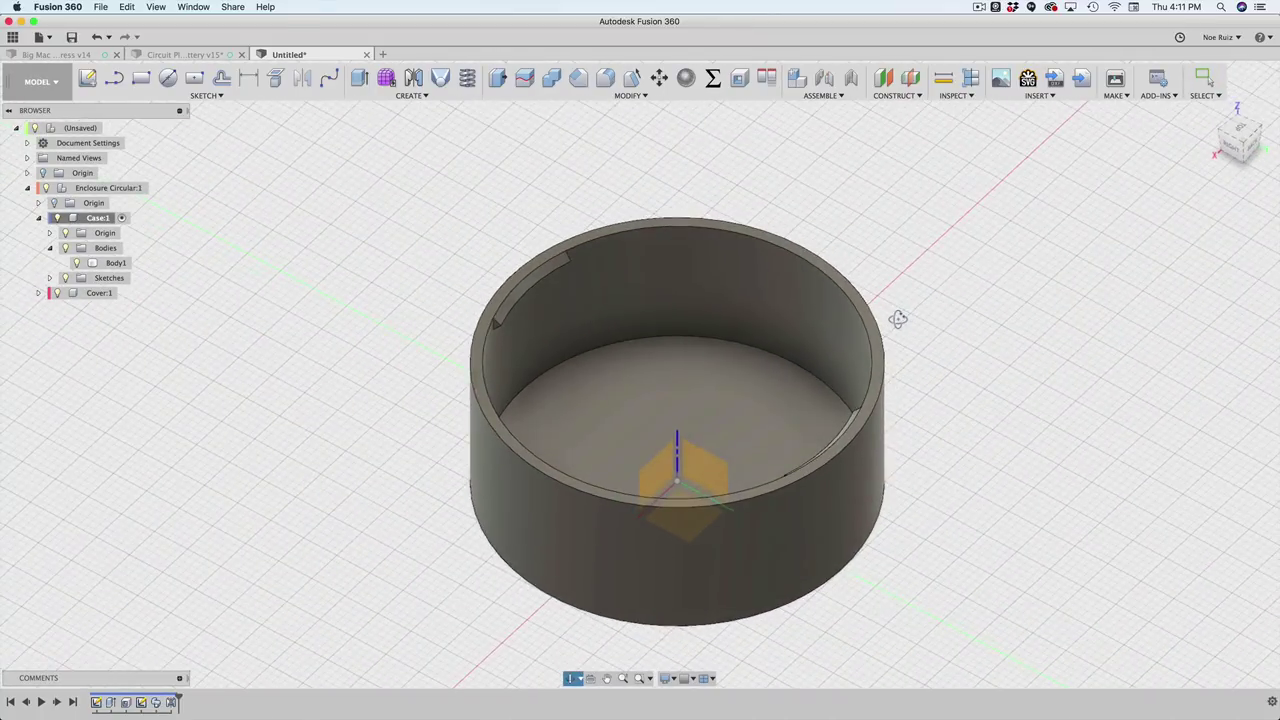
scroll(422, 285, up, 3)
scroll(423, 285, down, 3)
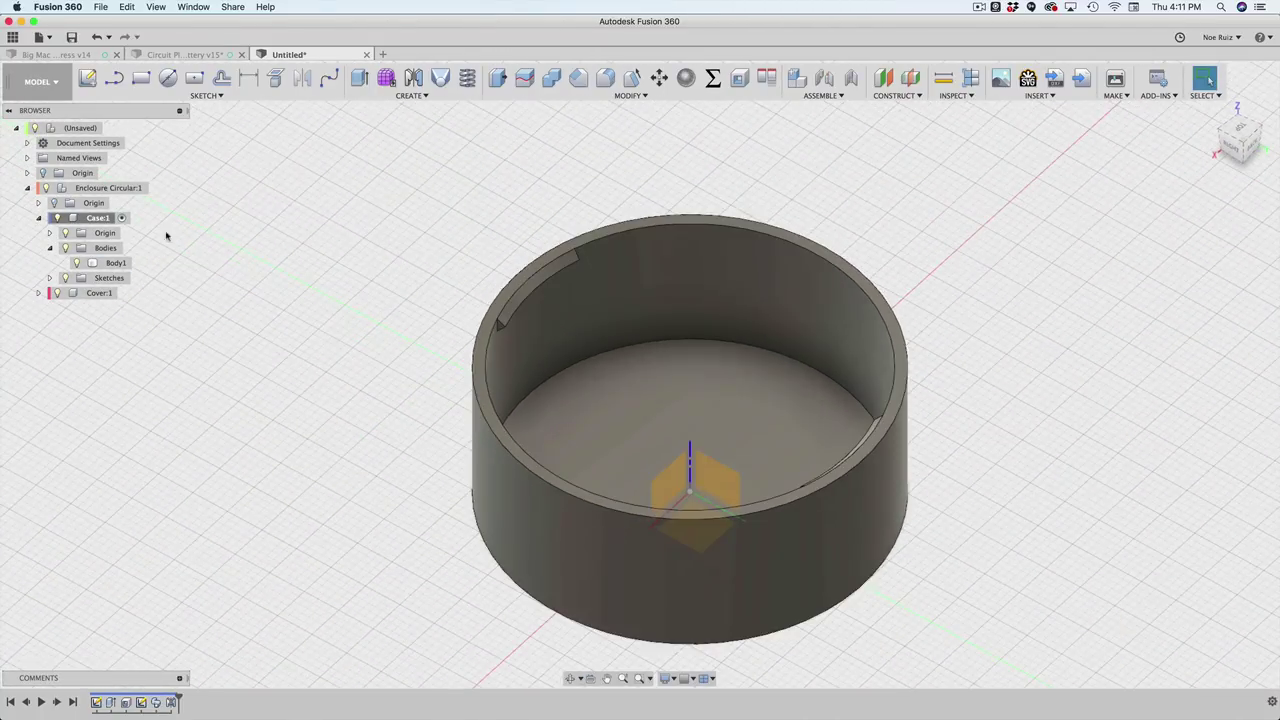
click(125, 293)
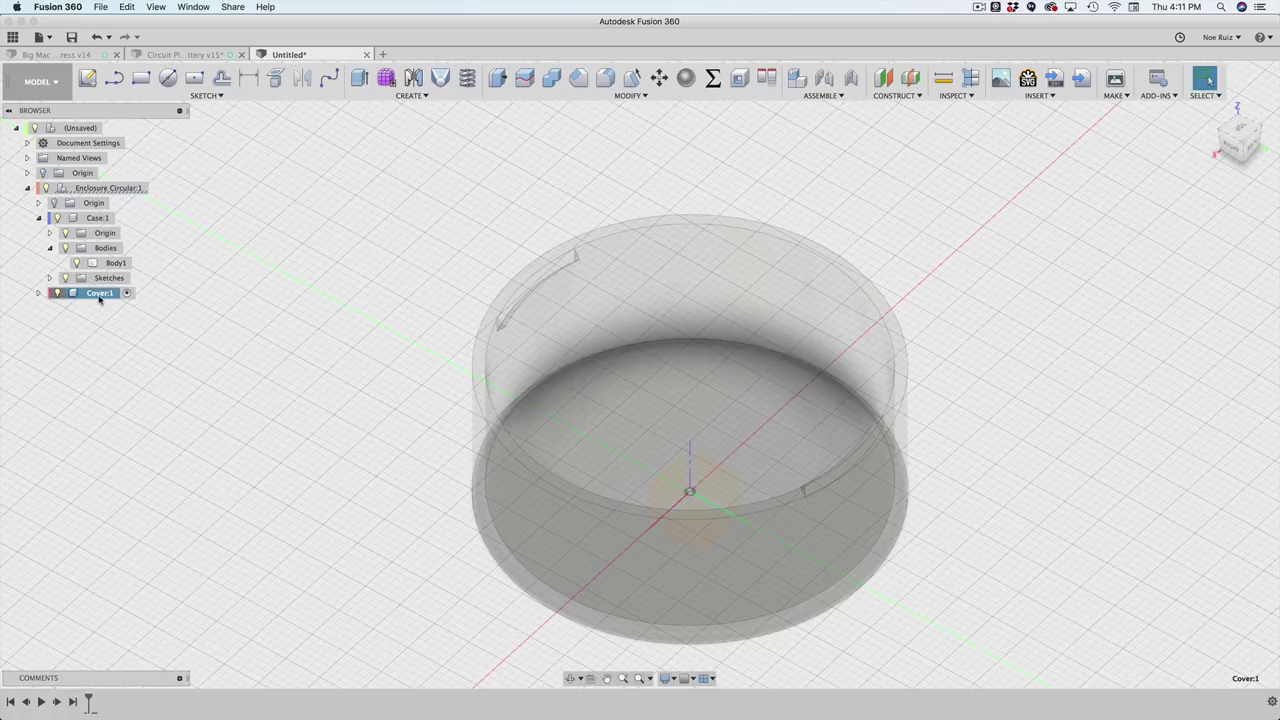
Step: Create a sketch in the Cover component on the case's top rim face and finish it
scroll(275, 385, down, 2)
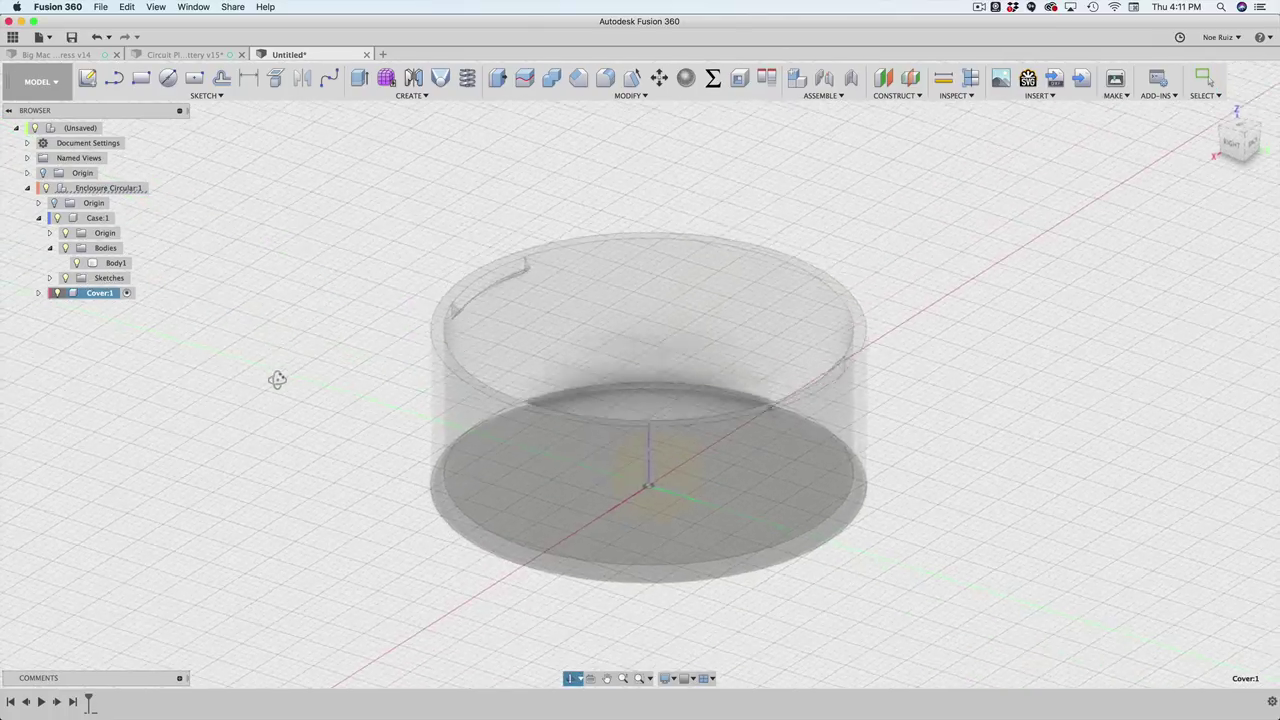
scroll(330, 351, up, 5)
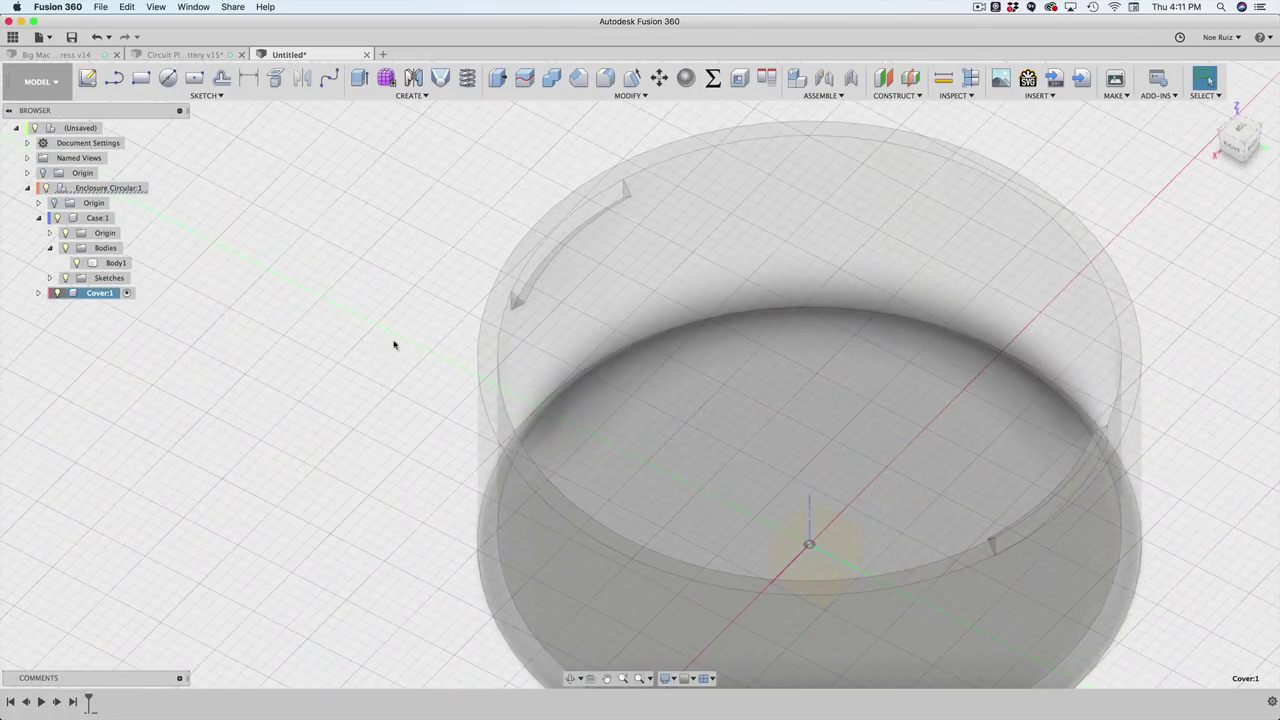
click(486, 337)
scroll(471, 320, down, 2)
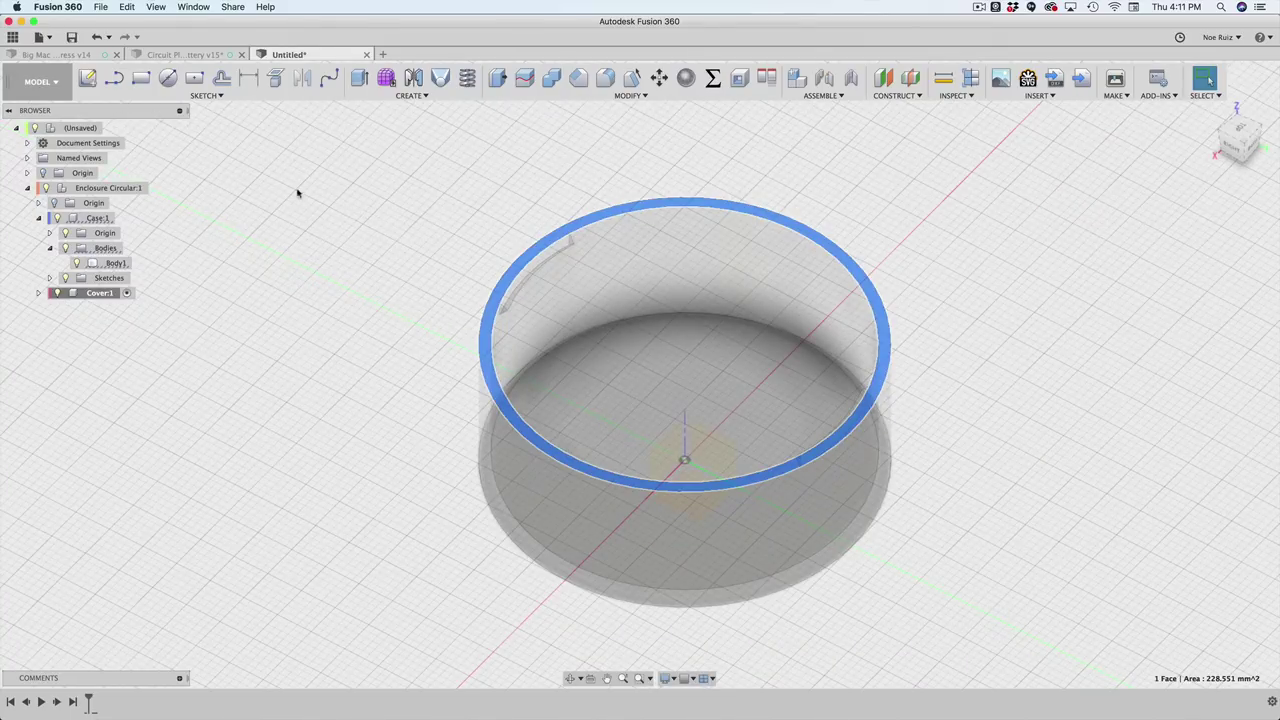
click(88, 79)
mouse_move(394, 397)
shift+middle_down()
mouse_move(409, 369)
mouse_move(414, 411)
mouse_move(427, 385)
mouse_move(403, 437)
mouse_move(478, 366)
mouse_move(969, 177)
shift+middle_up()
click(1228, 79)
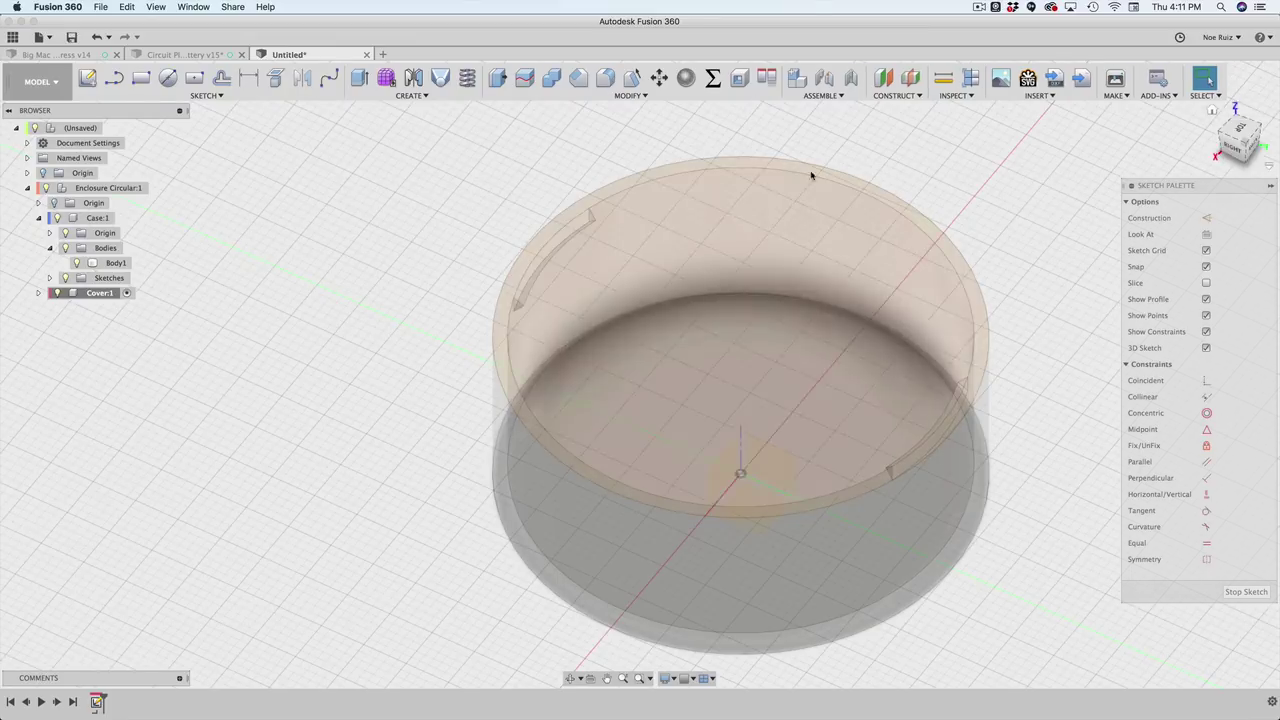
Step: Extrude both sketch profiles, the inner disc and the rim ring, 1.5 mm as a new body for the cover
click(661, 306)
scroll(466, 335, up, 3)
shift+click(517, 343)
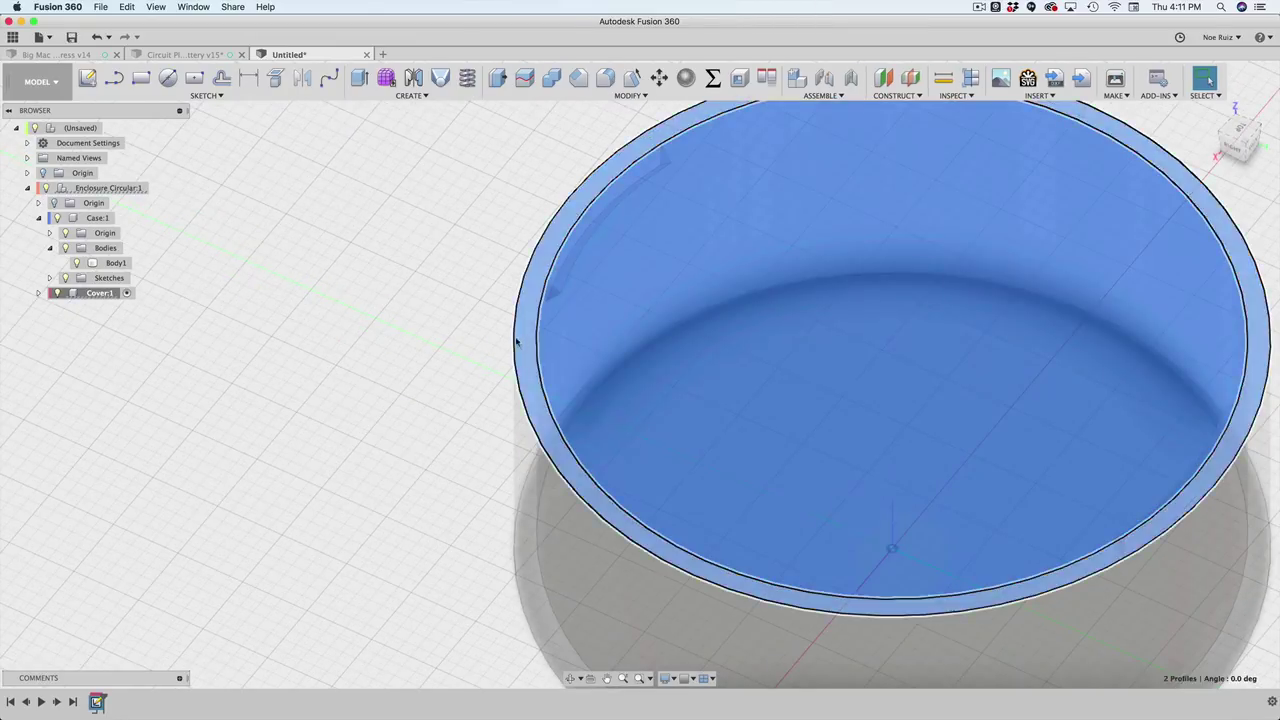
scroll(514, 341, down, 3)
text(e)
text(1.)
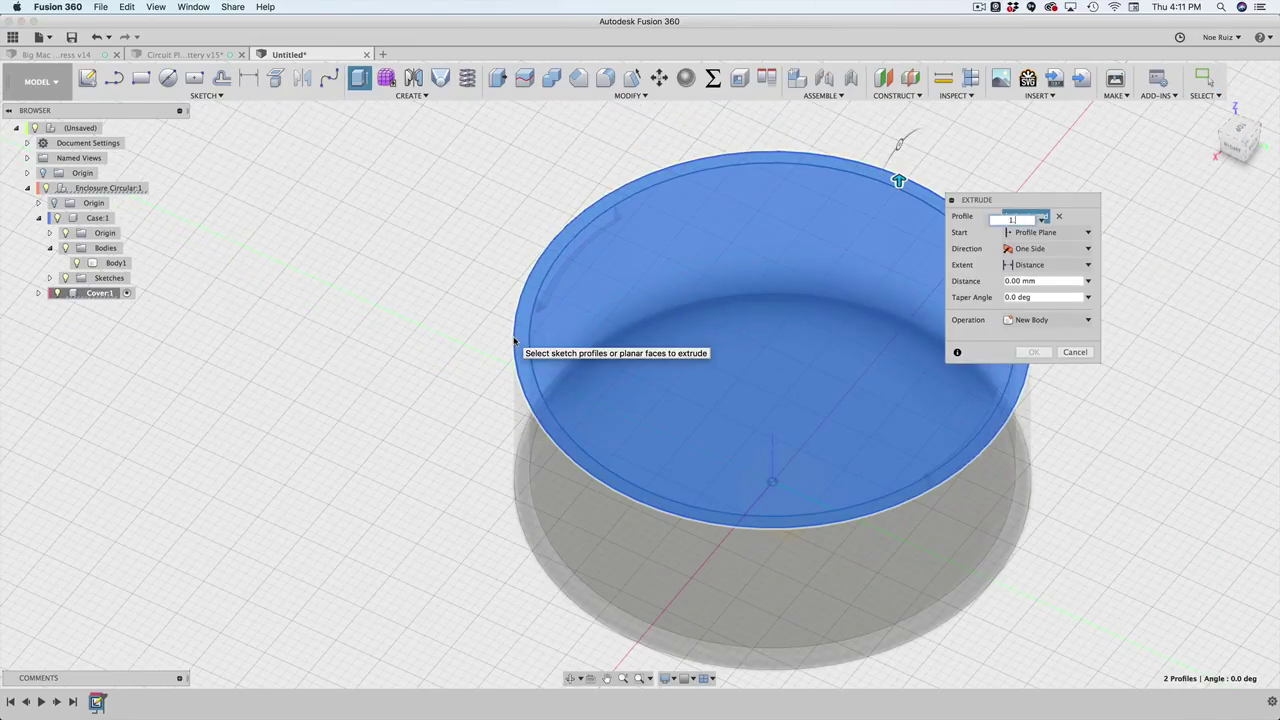
text(5)
key(Return)
Step: Hide the Case component and create a sketch on the cover disc's inner face
shift+middle_drag(347, 527, 420, 333)
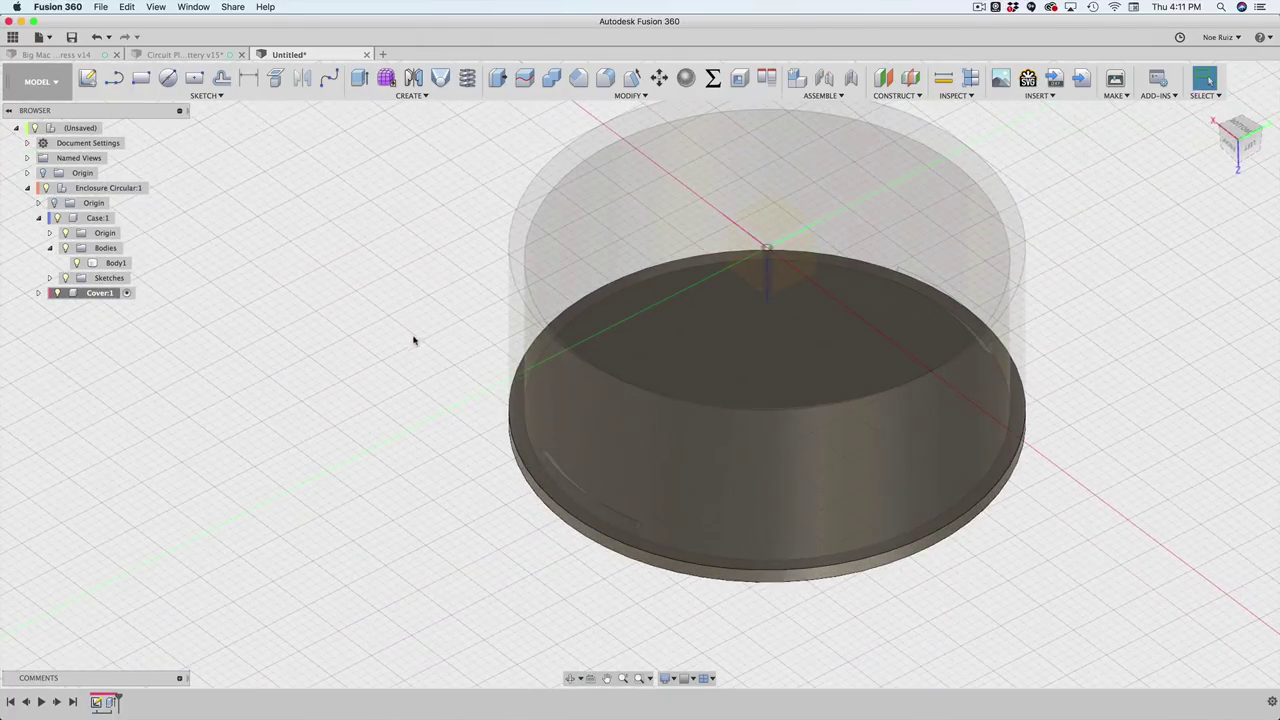
click(57, 218)
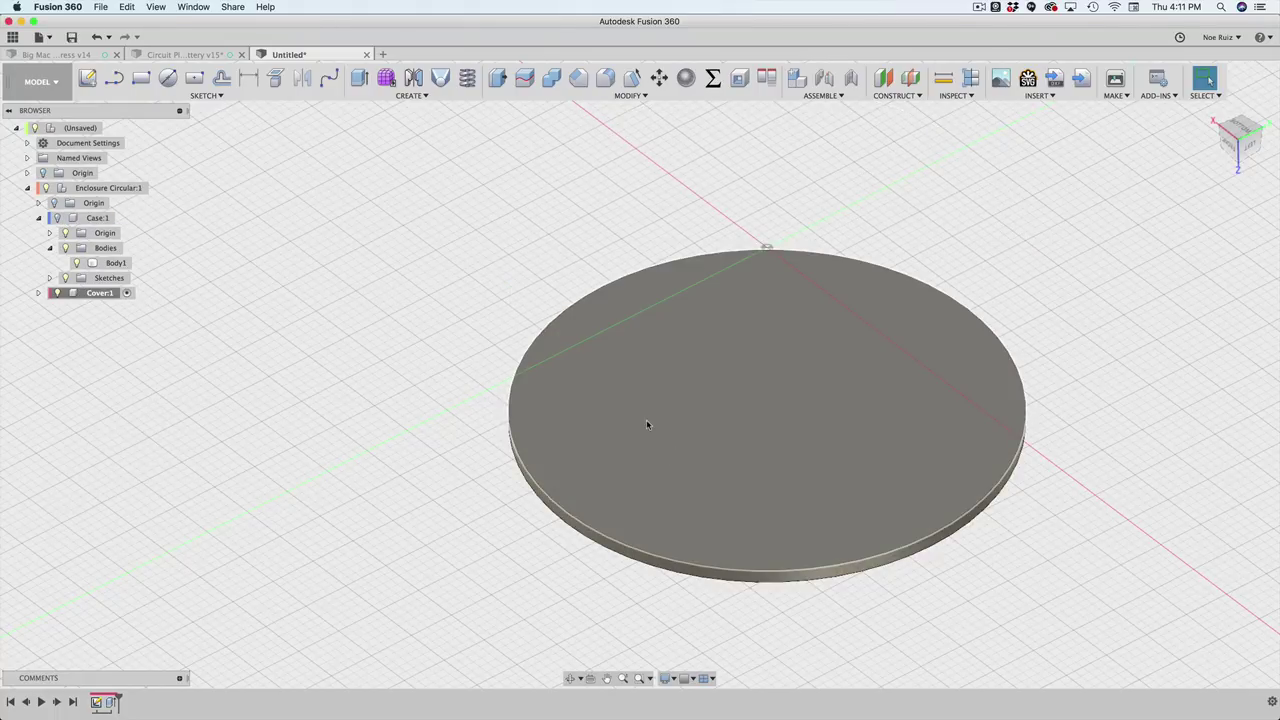
click(646, 424)
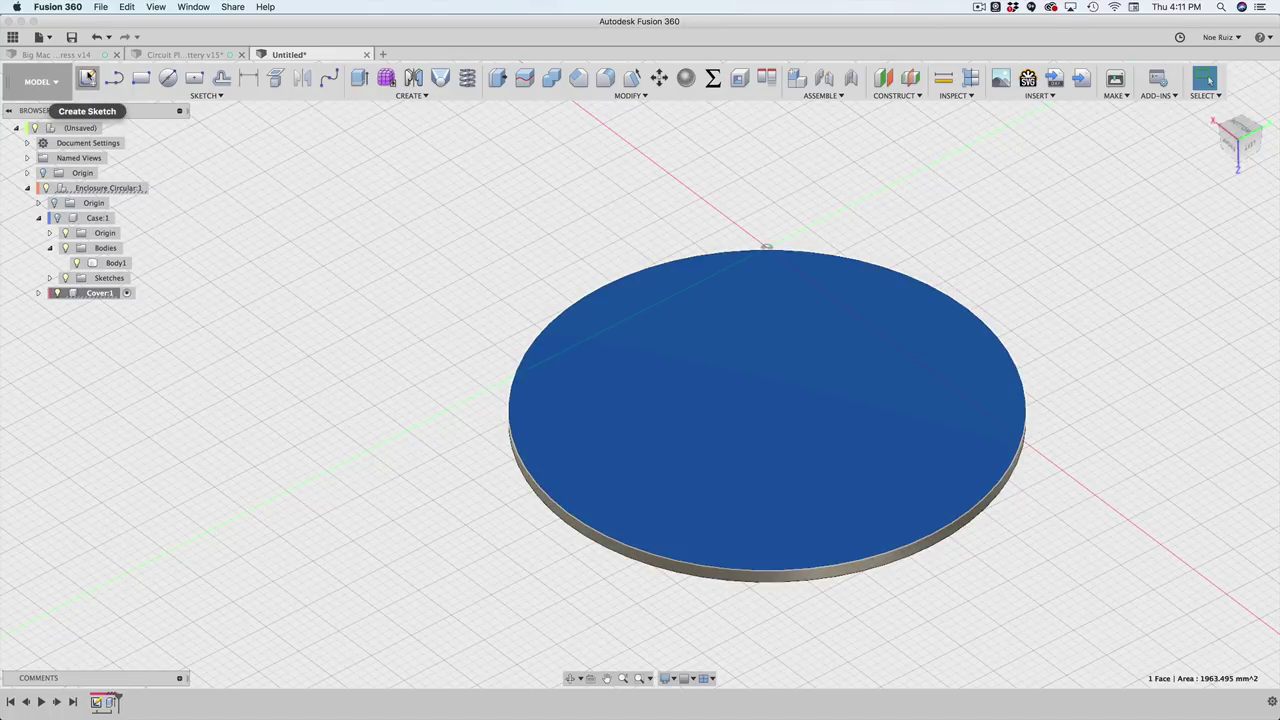
click(87, 78)
scroll(440, 485, up, 3)
scroll(450, 432, down, 3)
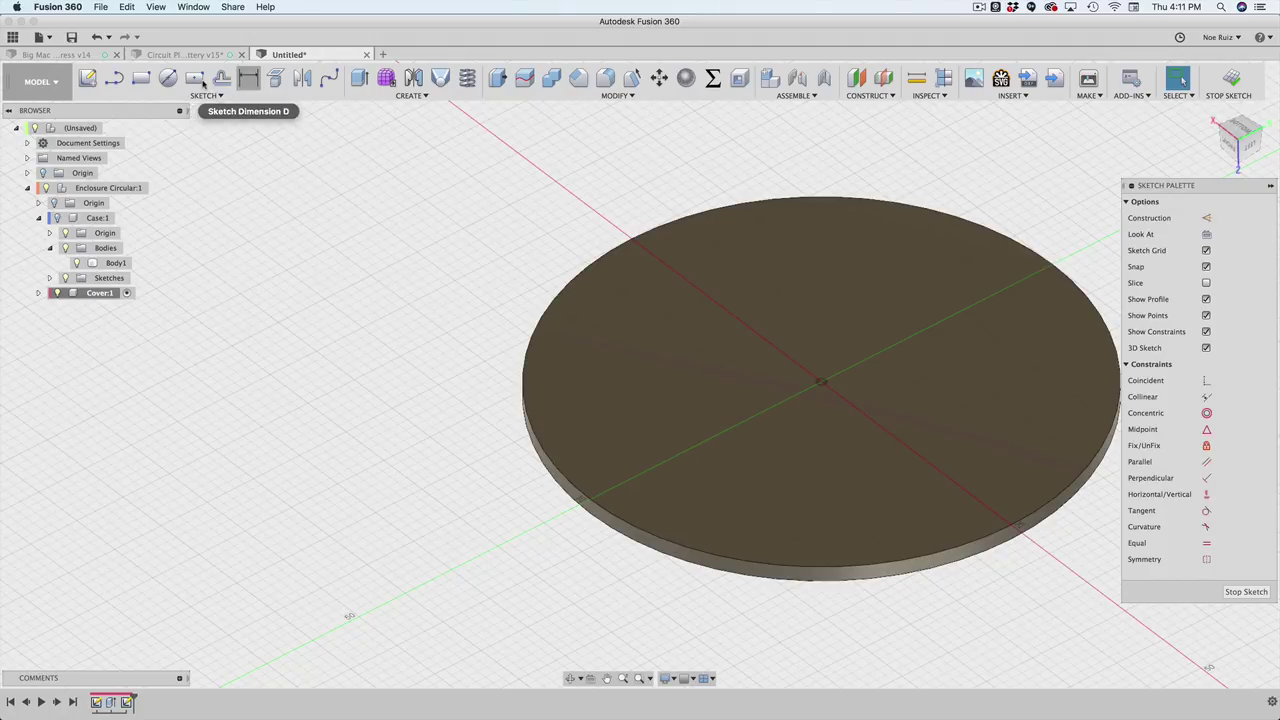
Step: Offset the cover's outer circular edge 1.7 mm inward in the sketch
key(o)
scroll(548, 452, up, 3)
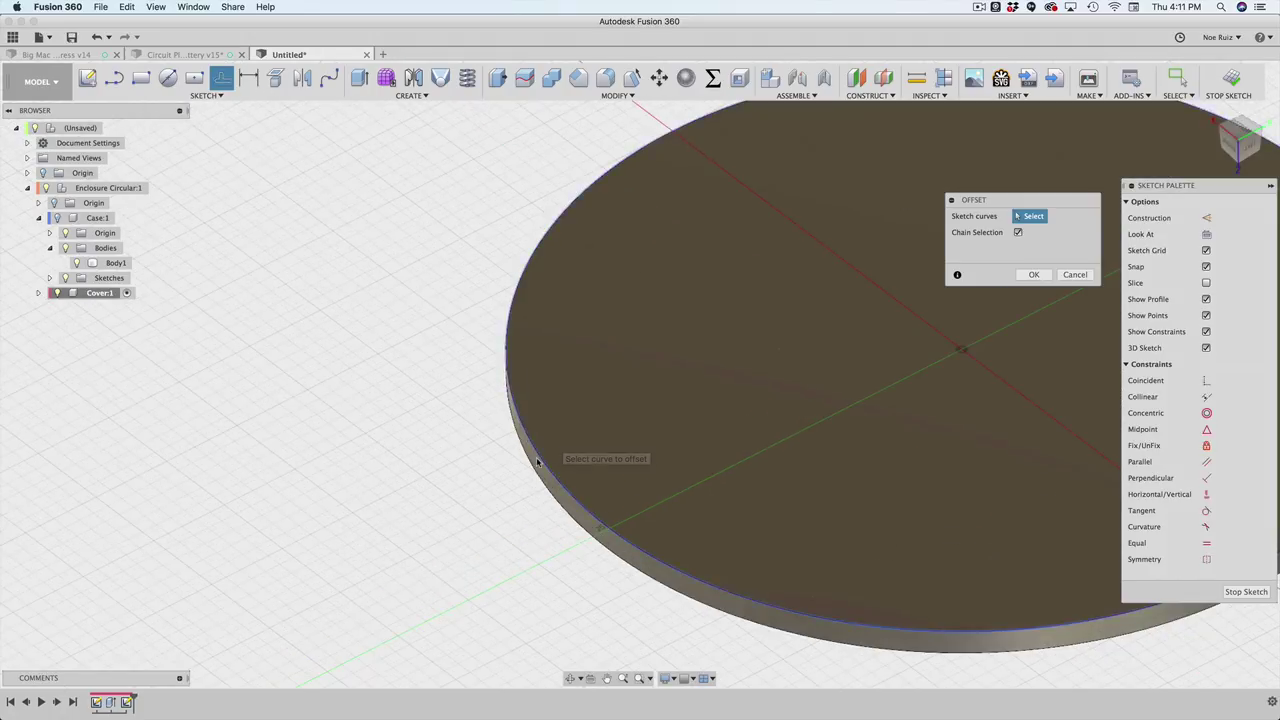
scroll(538, 462, down, 1)
click(527, 457)
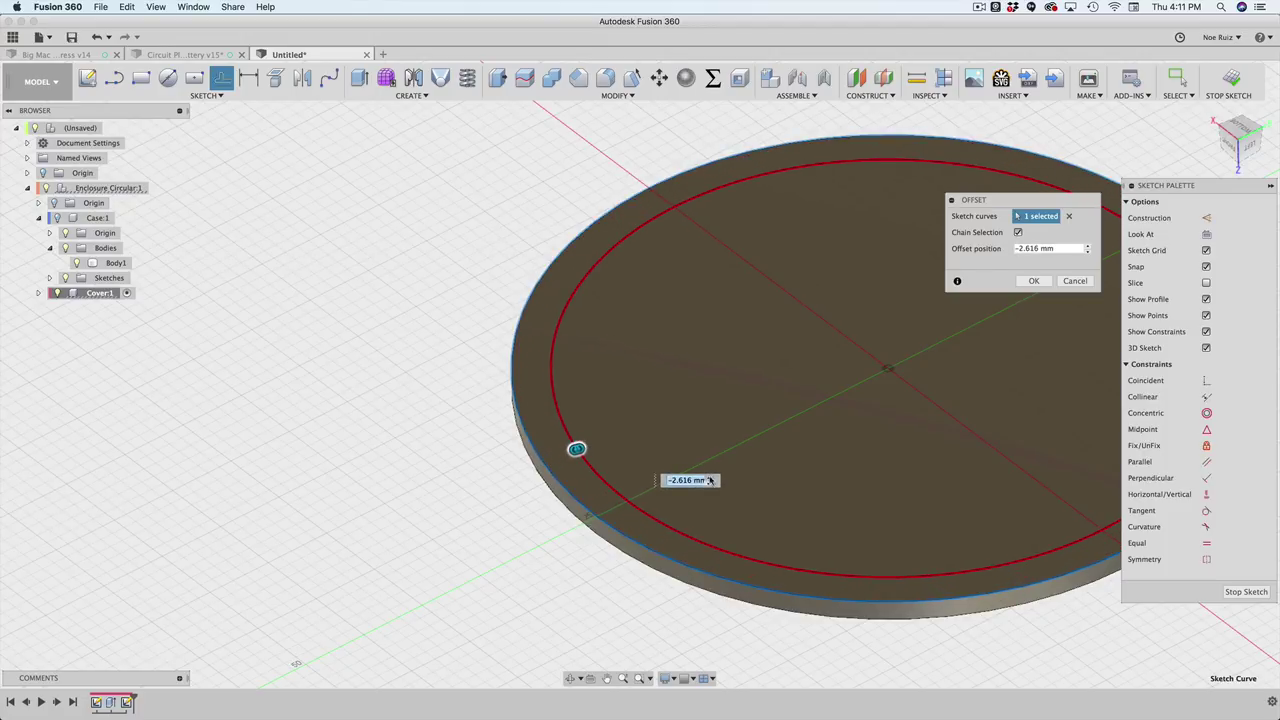
click(709, 478)
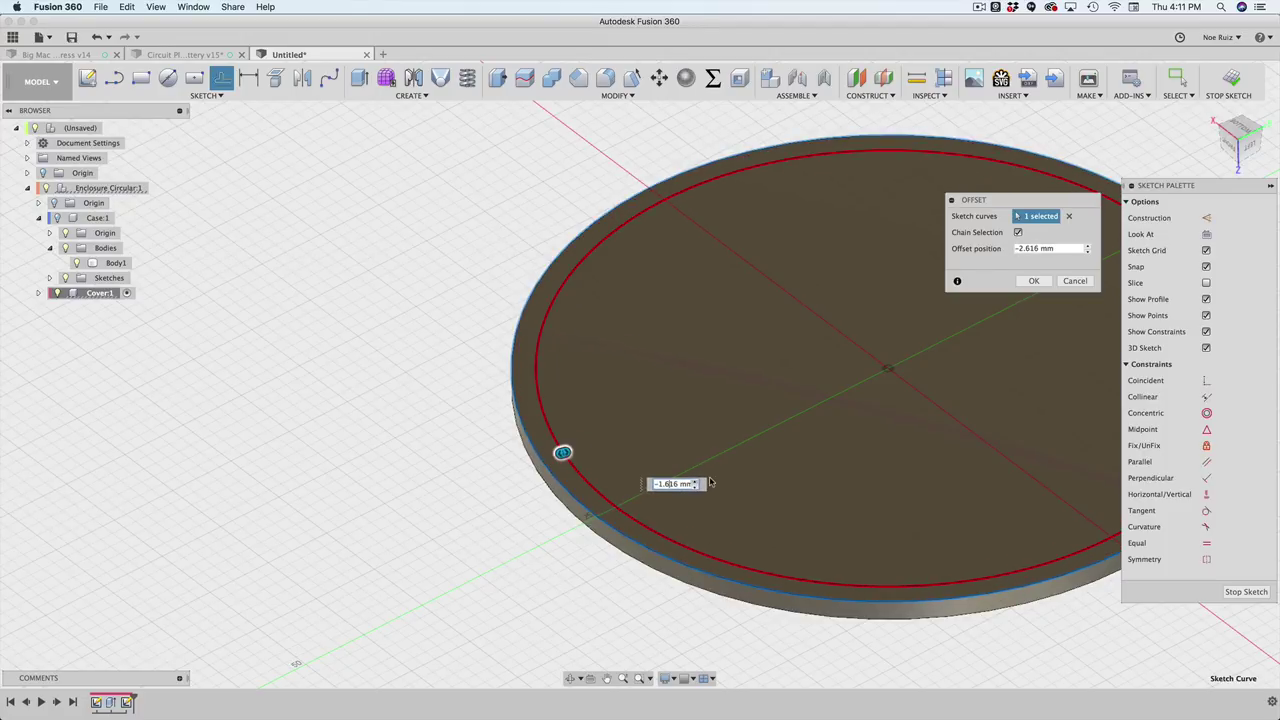
key(BackSpace)
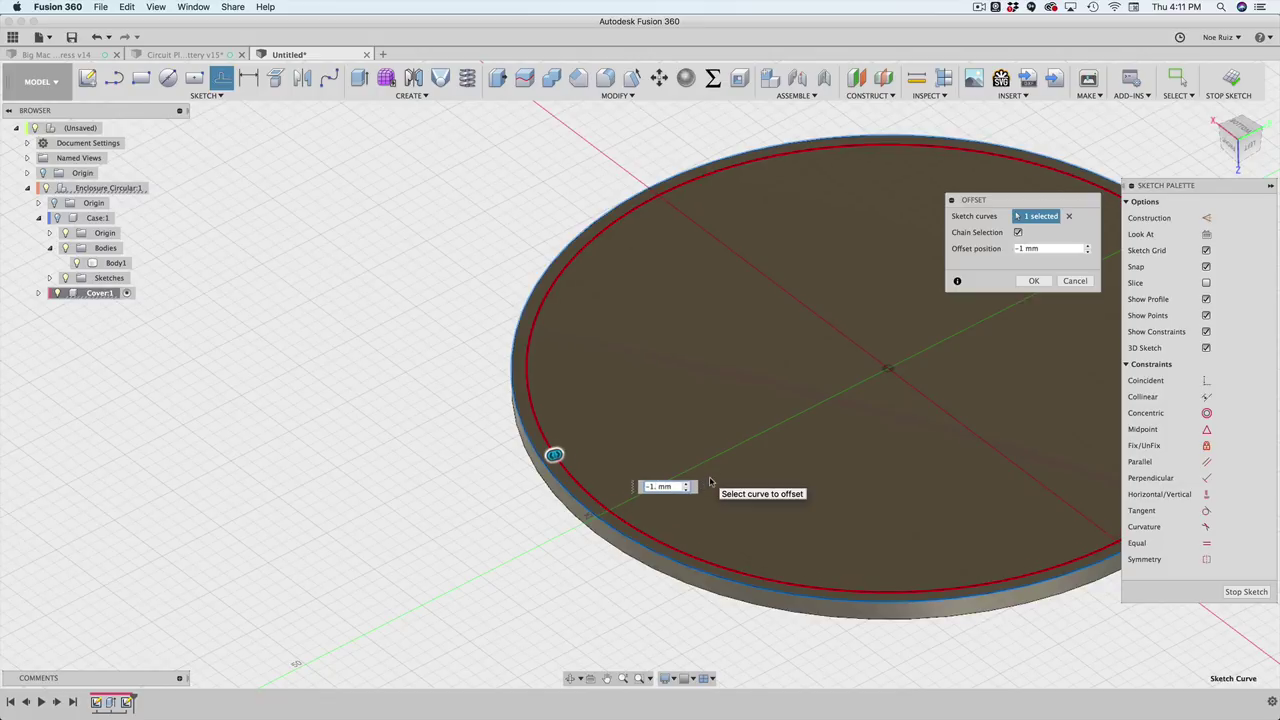
text(7)
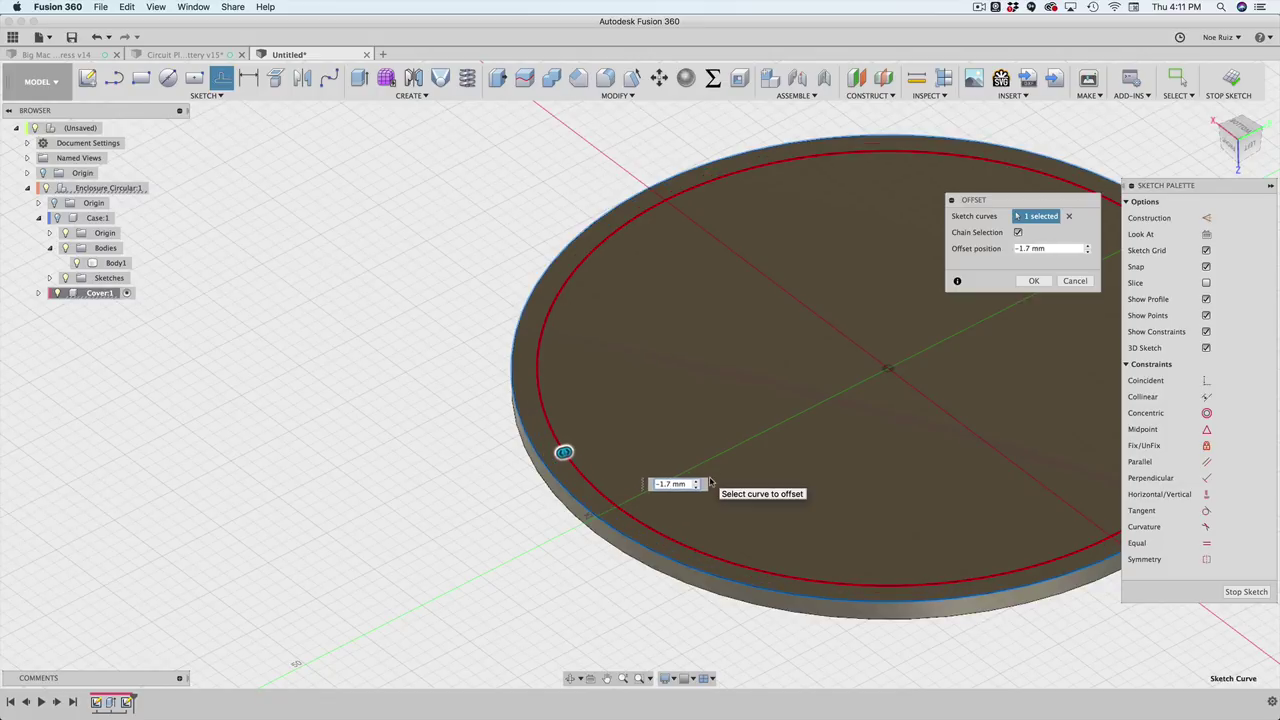
key(BackSpace)
text(5)
key(Return)
Step: Extrude the inner circular profile 2 mm from the cover's inner face, joined to the cover as a raised lip
scroll(695, 465, up, 3)
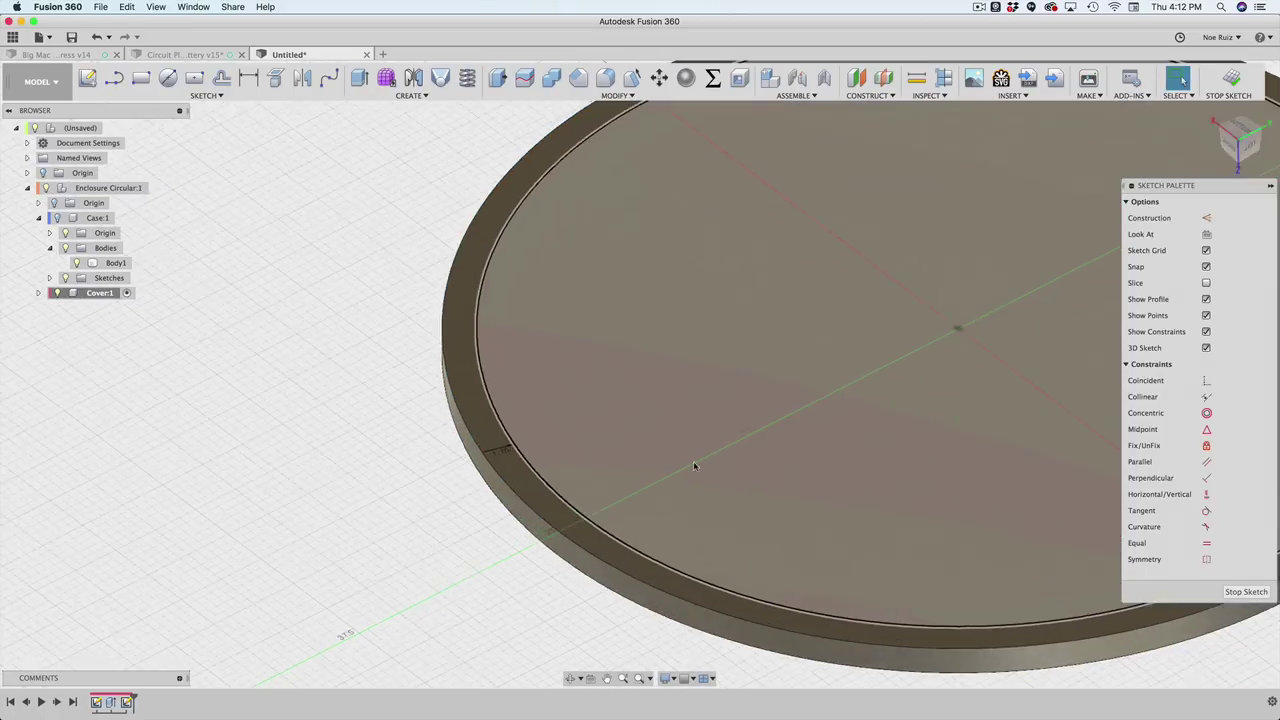
scroll(616, 393, down, 2)
click(610, 378)
middle_drag(698, 267, 561, 320)
text(e)
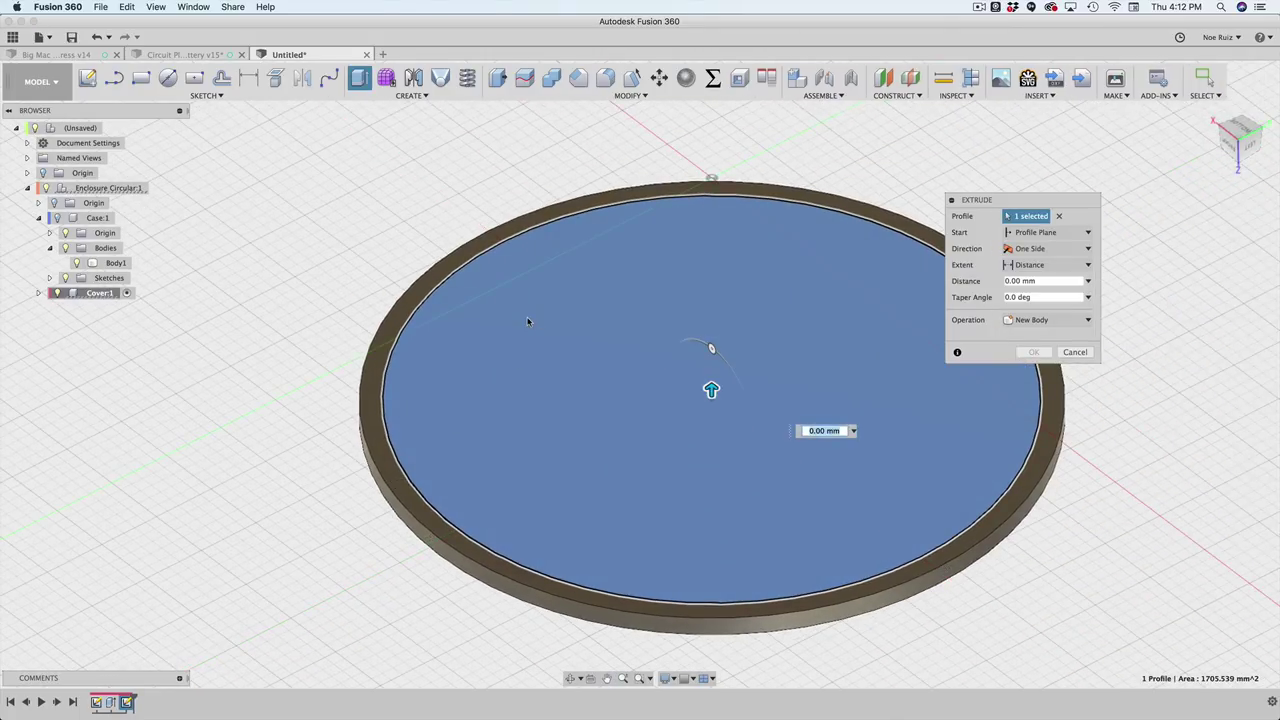
text(2)
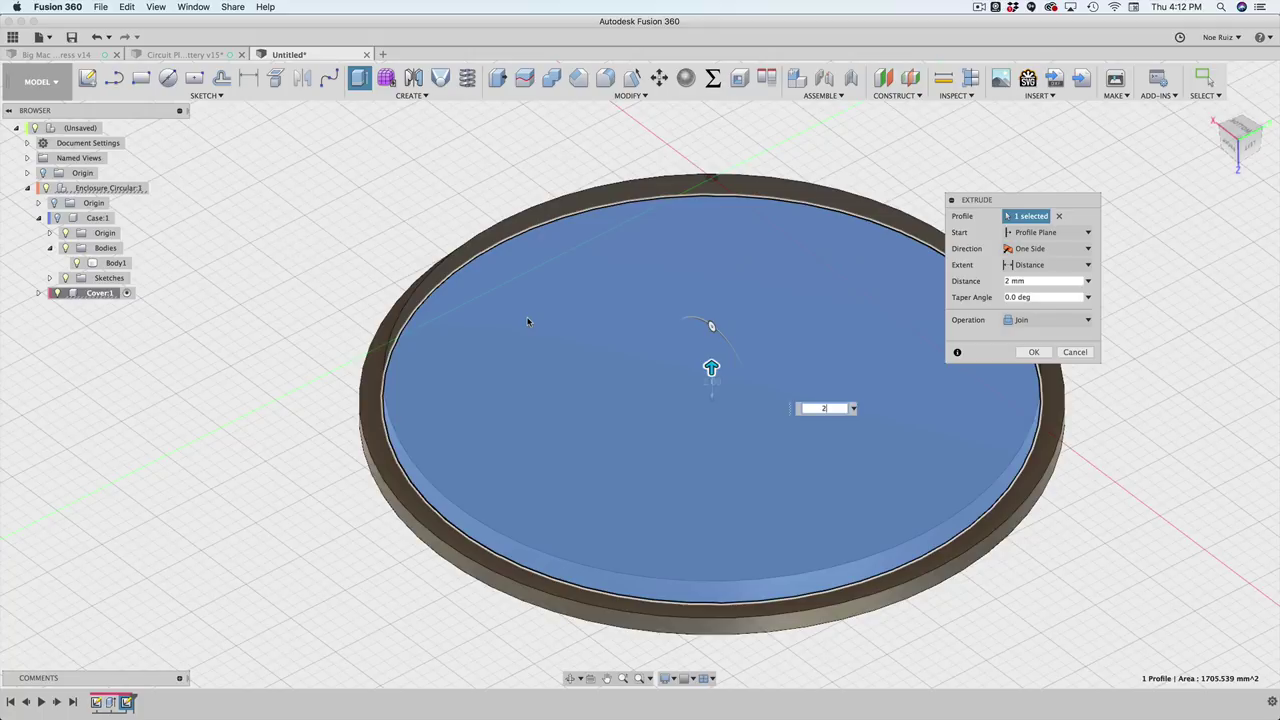
key(Return)
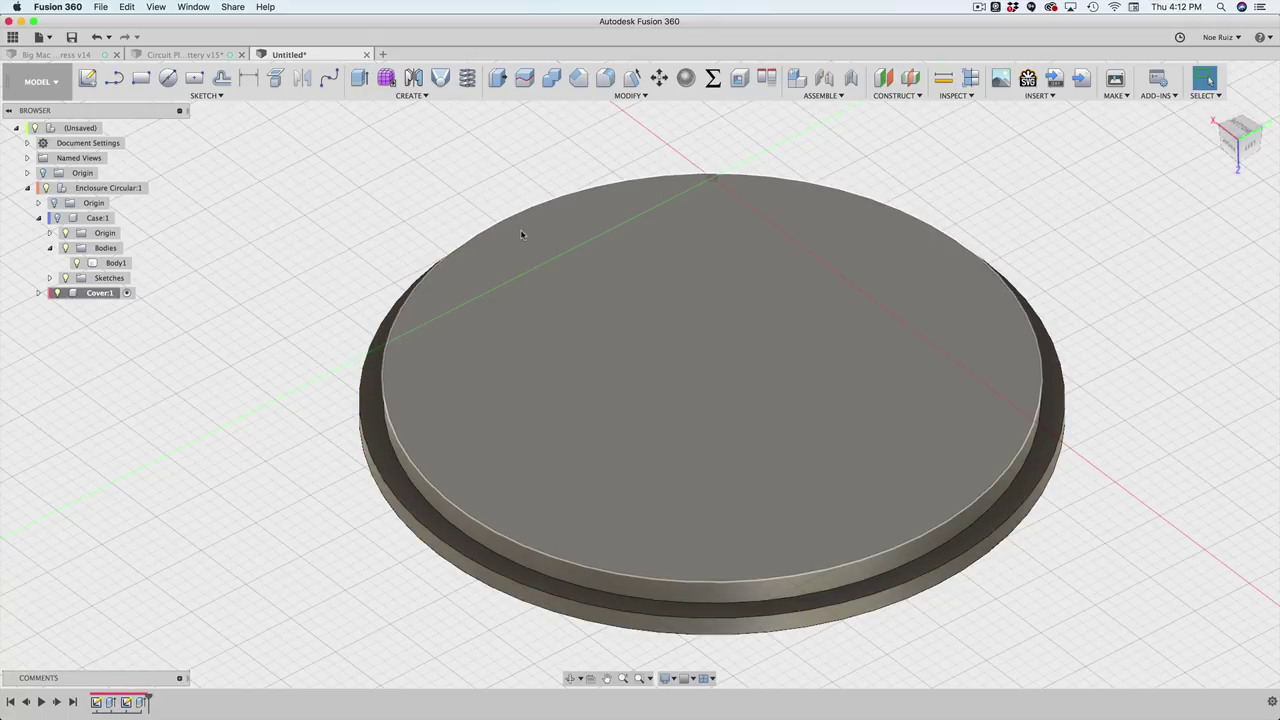
Step: Examine the Case component's sketch list and how the cover's raised lip sits inside the case
scroll(480, 270, down, 3)
shift+middle_drag(380, 364, 352, 335)
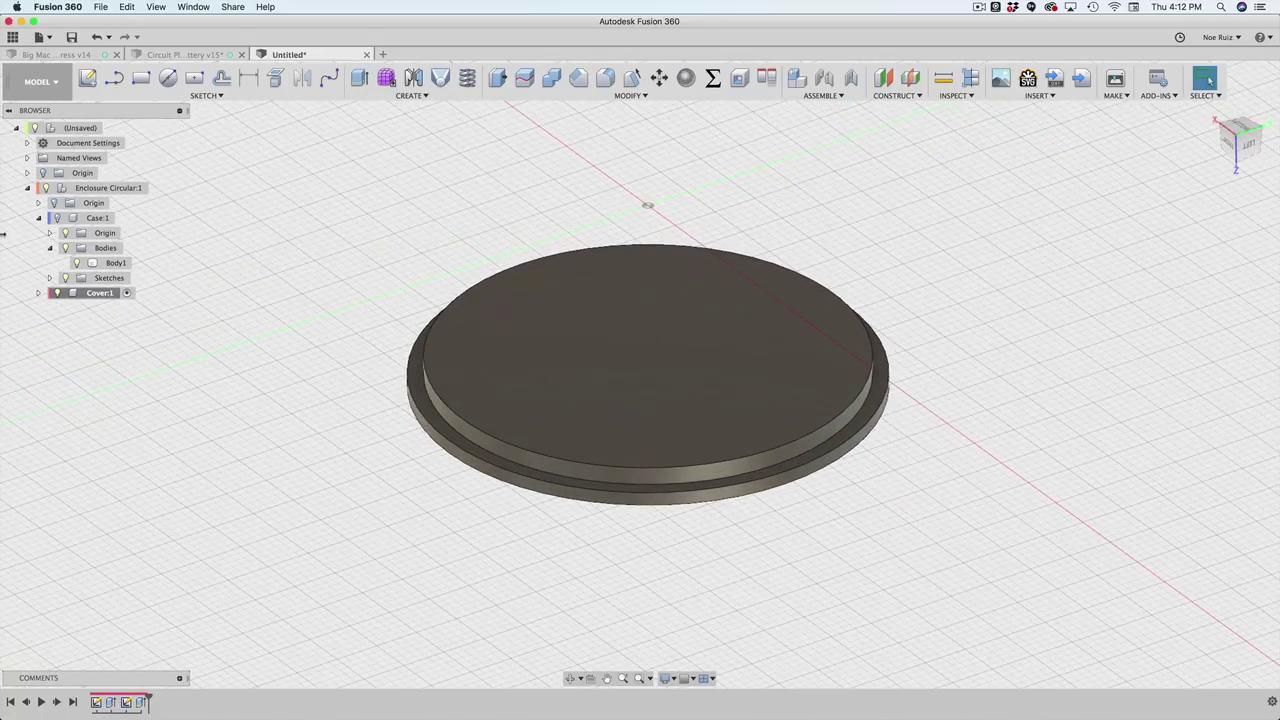
click(50, 279)
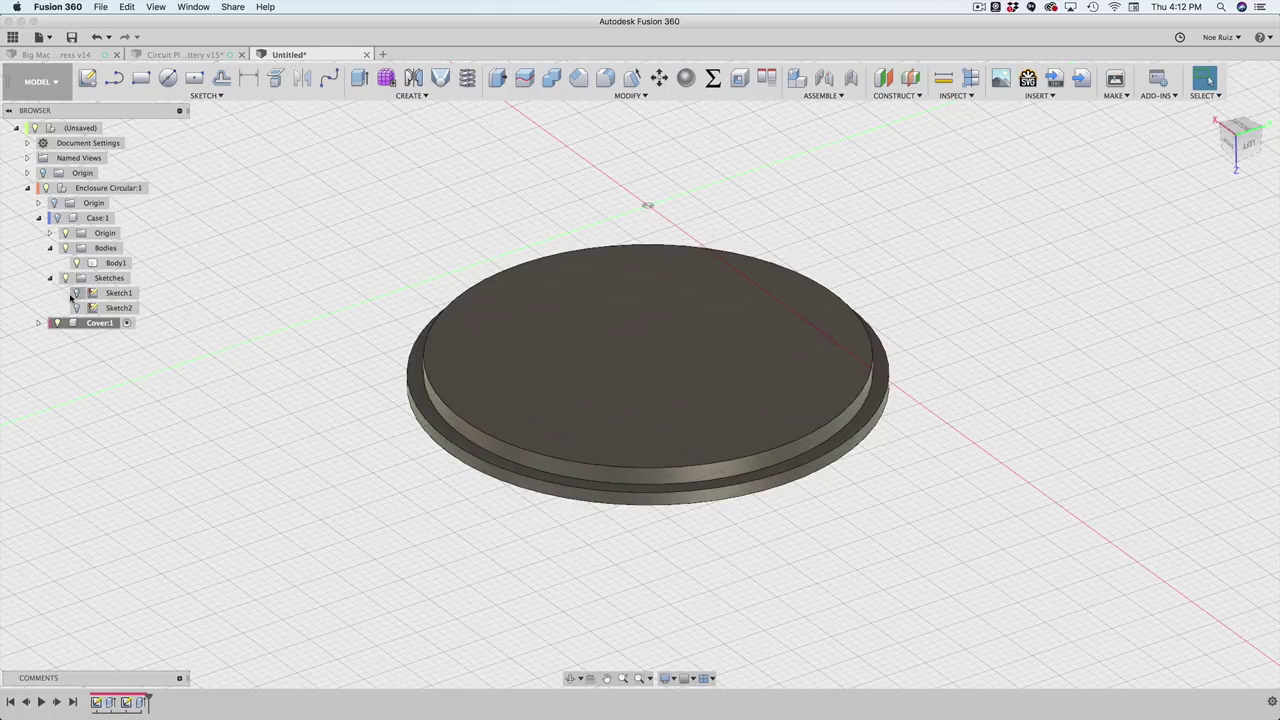
click(56, 218)
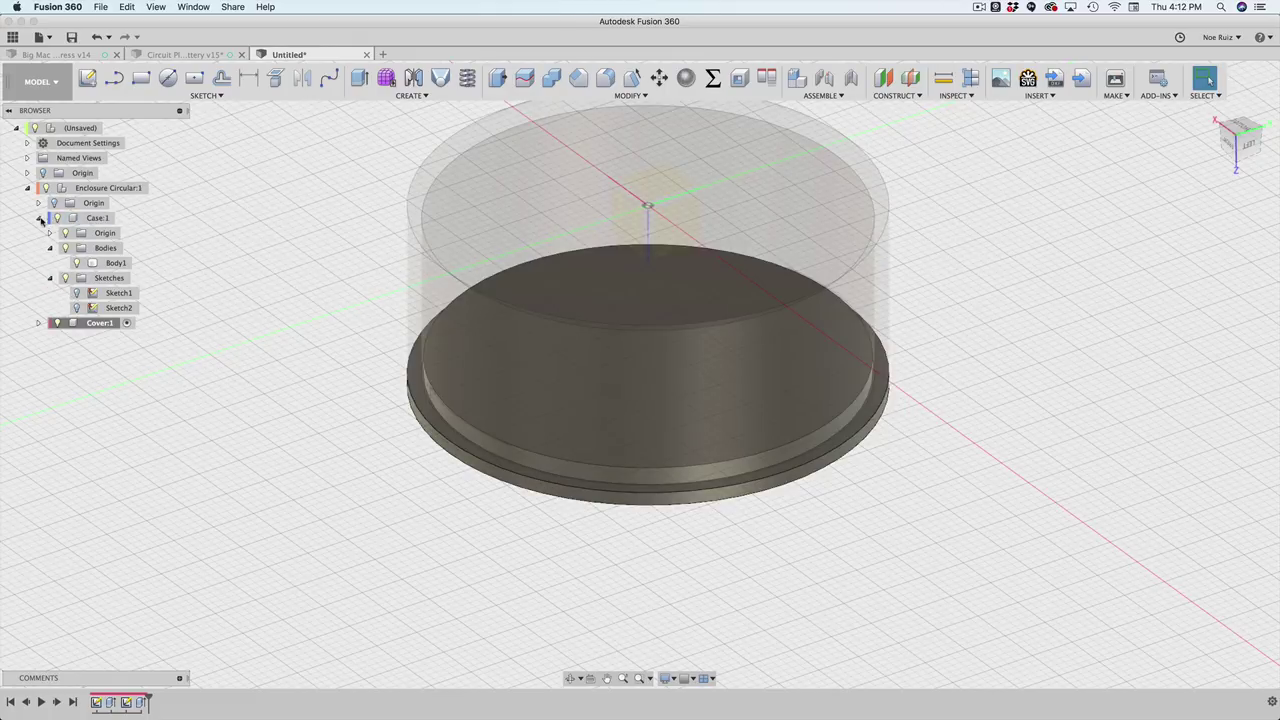
click(39, 218)
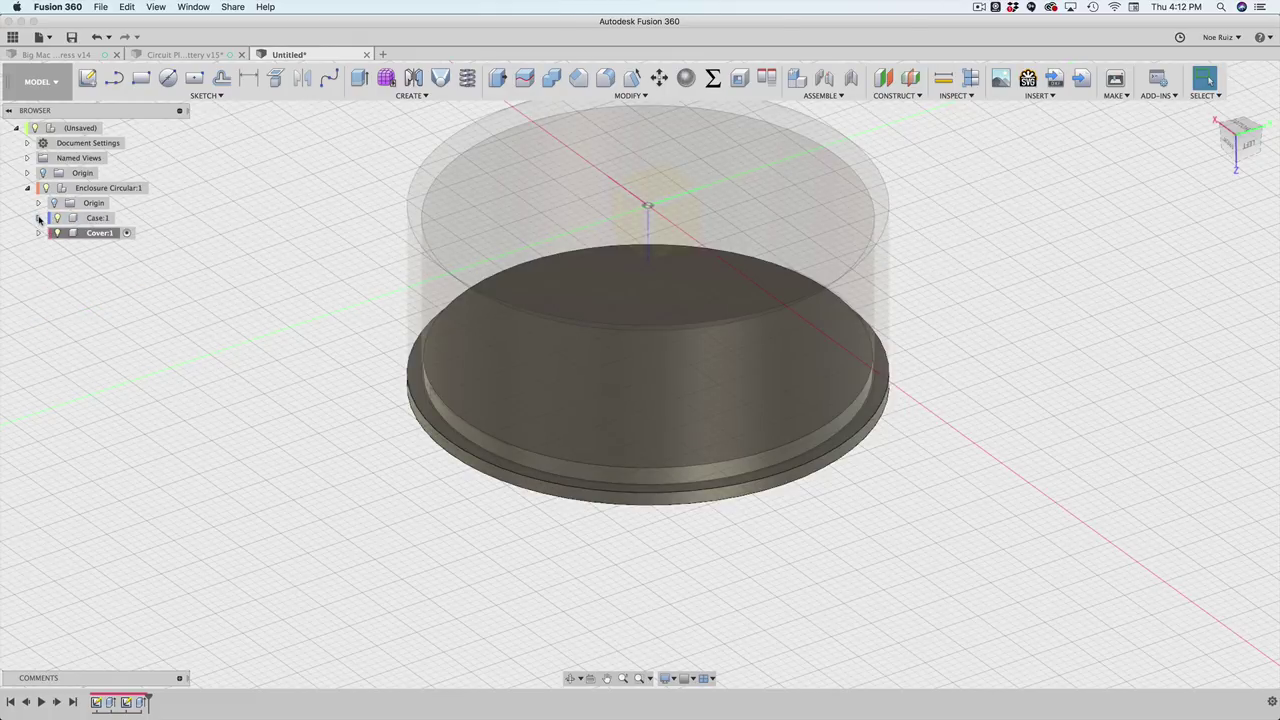
click(39, 218)
click(39, 218)
click(56, 218)
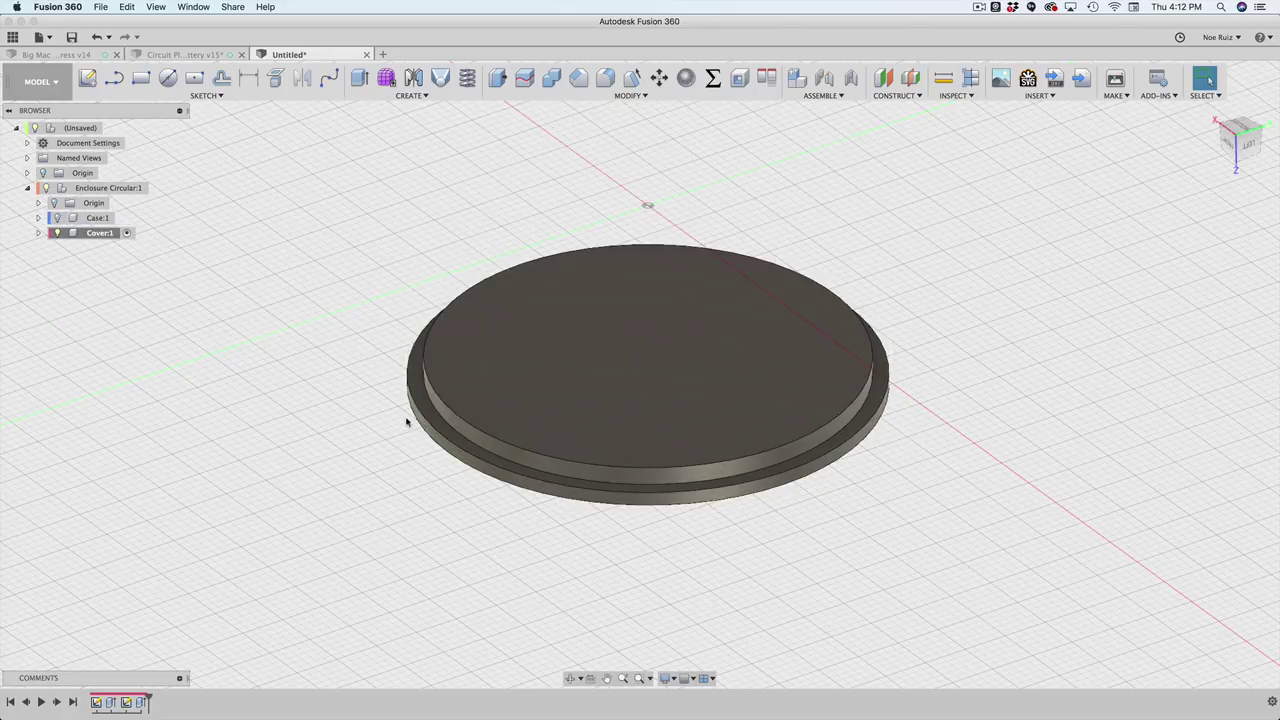
Step: Inspect the raised lip and the edge where it meets the cover disc
scroll(403, 420, up, 10)
scroll(466, 404, down, 6)
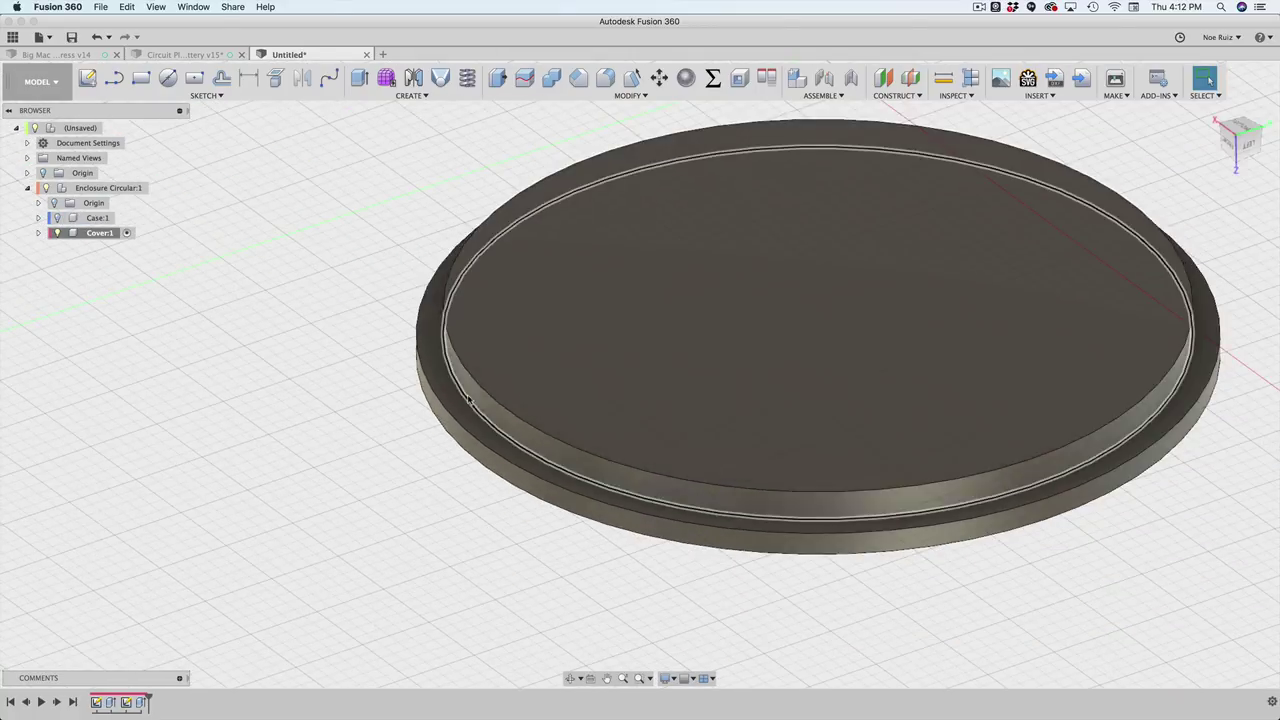
scroll(470, 402, up, 5)
scroll(476, 401, down, 2)
click(476, 401)
scroll(476, 401, down, 3)
shift+middle_drag(409, 431, 432, 327)
click(412, 430)
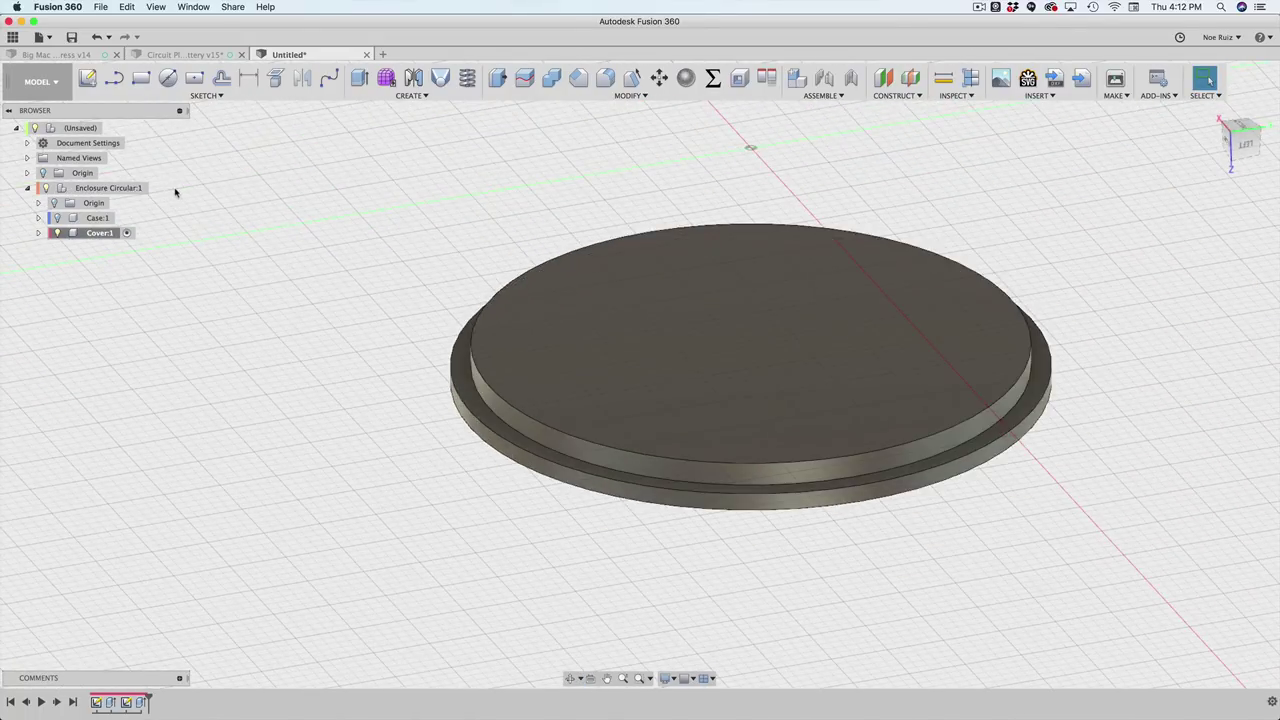
Step: Show the Case component and create a sketch in the cover on the vertical YZ origin plane
click(87, 78)
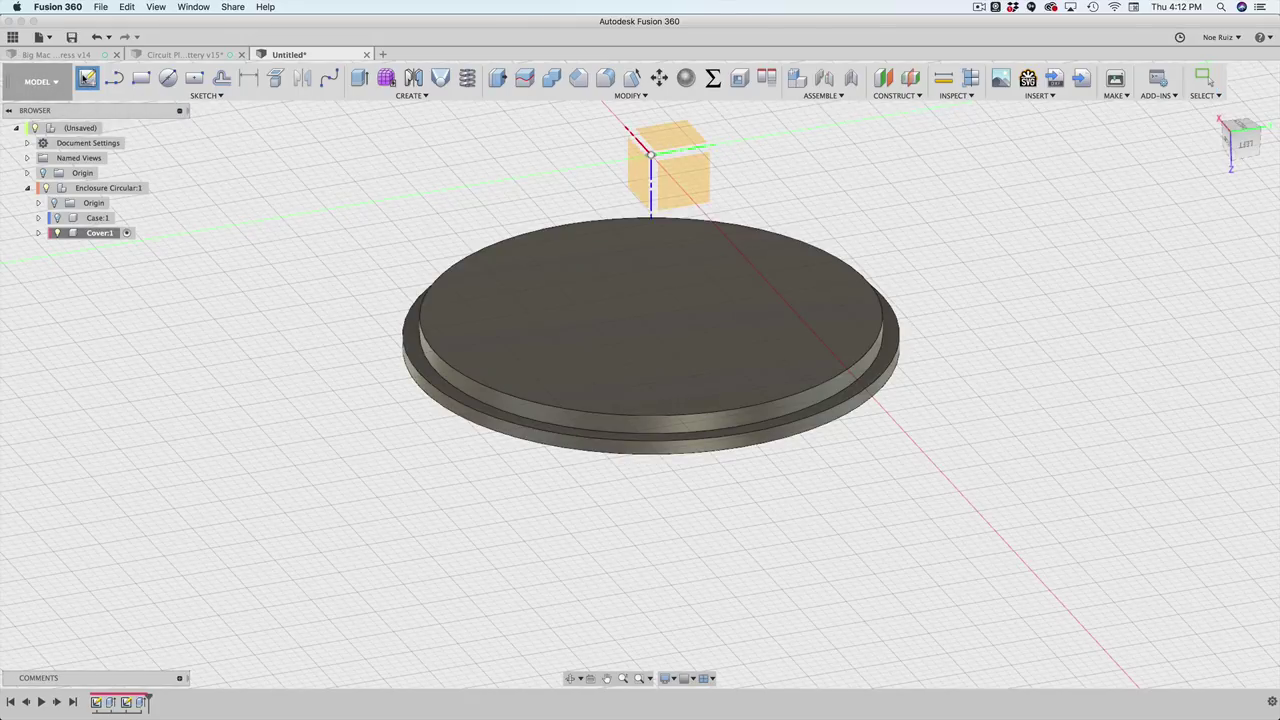
click(57, 218)
mouse_move(319, 356)
shift+middle_down()
mouse_move(363, 374)
mouse_move(390, 360)
mouse_move(335, 359)
shift+middle_up()
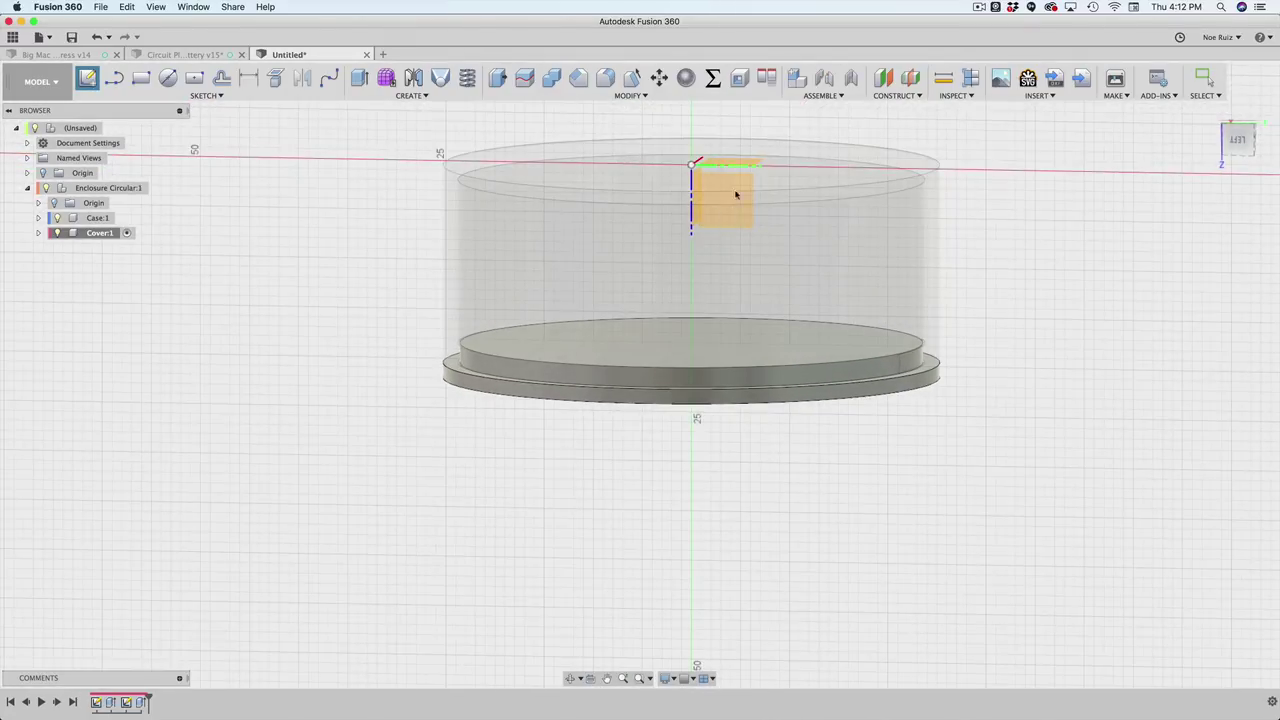
shift+middle_drag(806, 251, 777, 211)
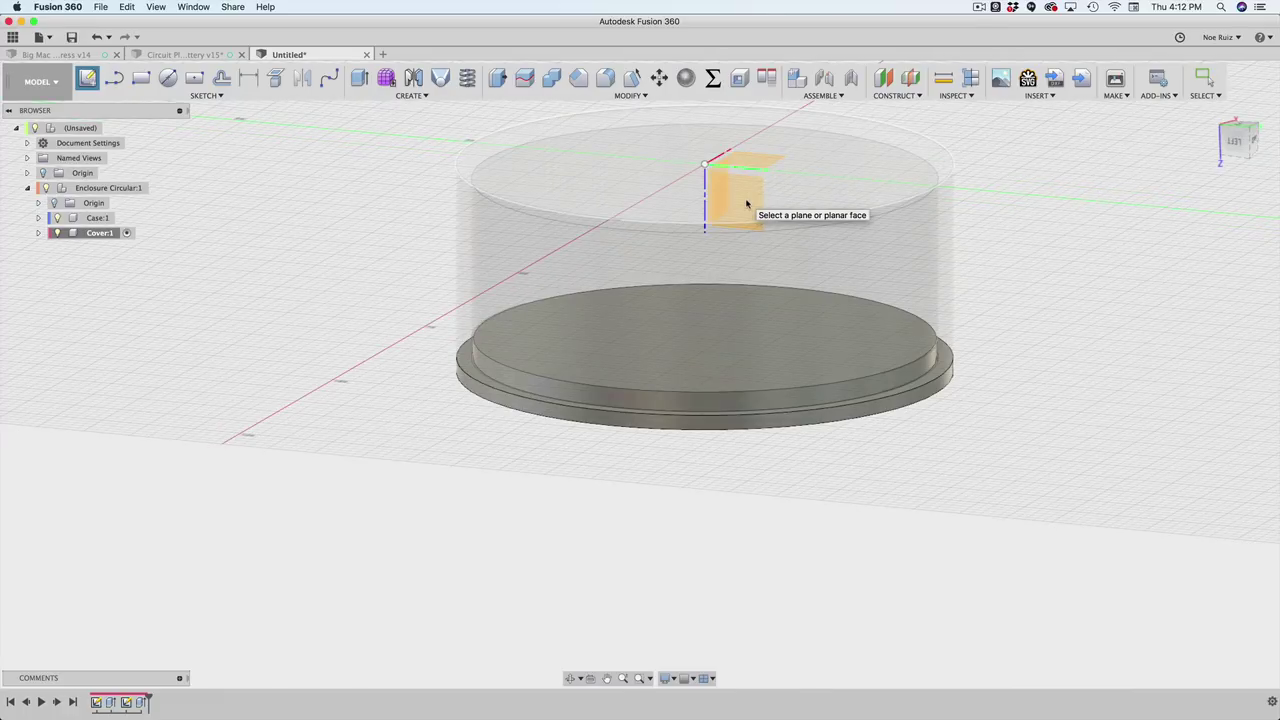
click(746, 204)
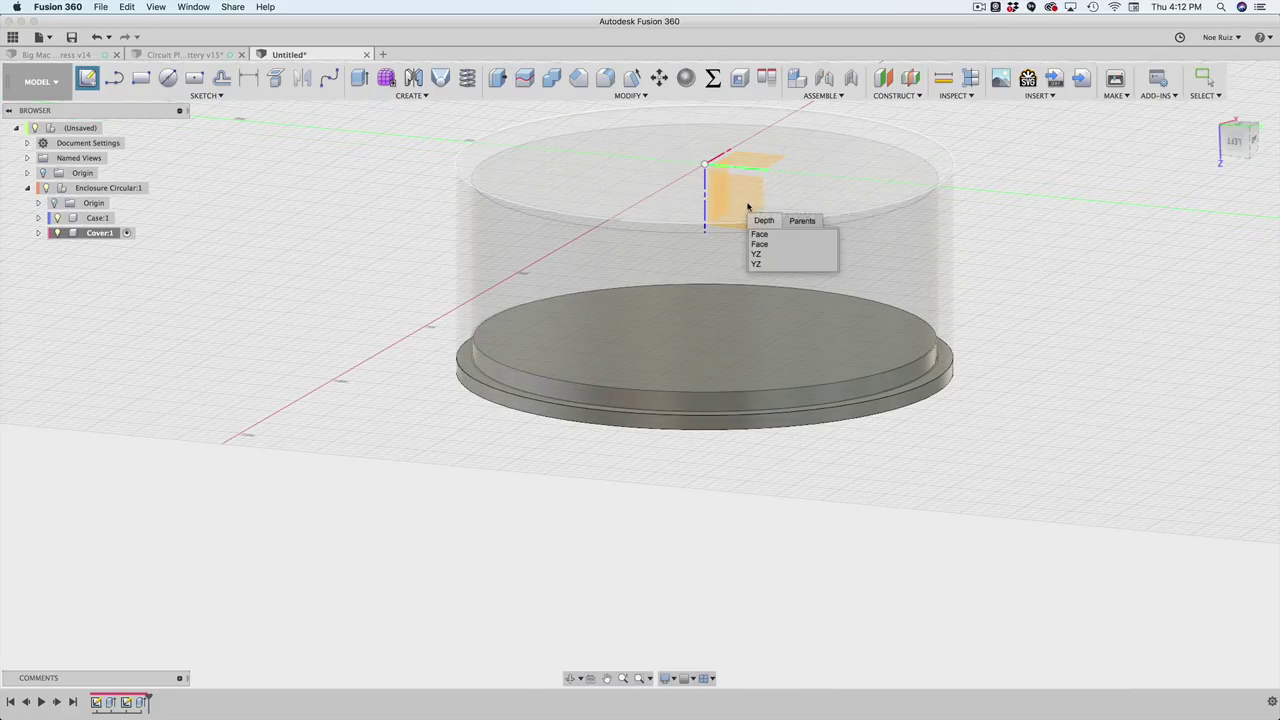
click(758, 264)
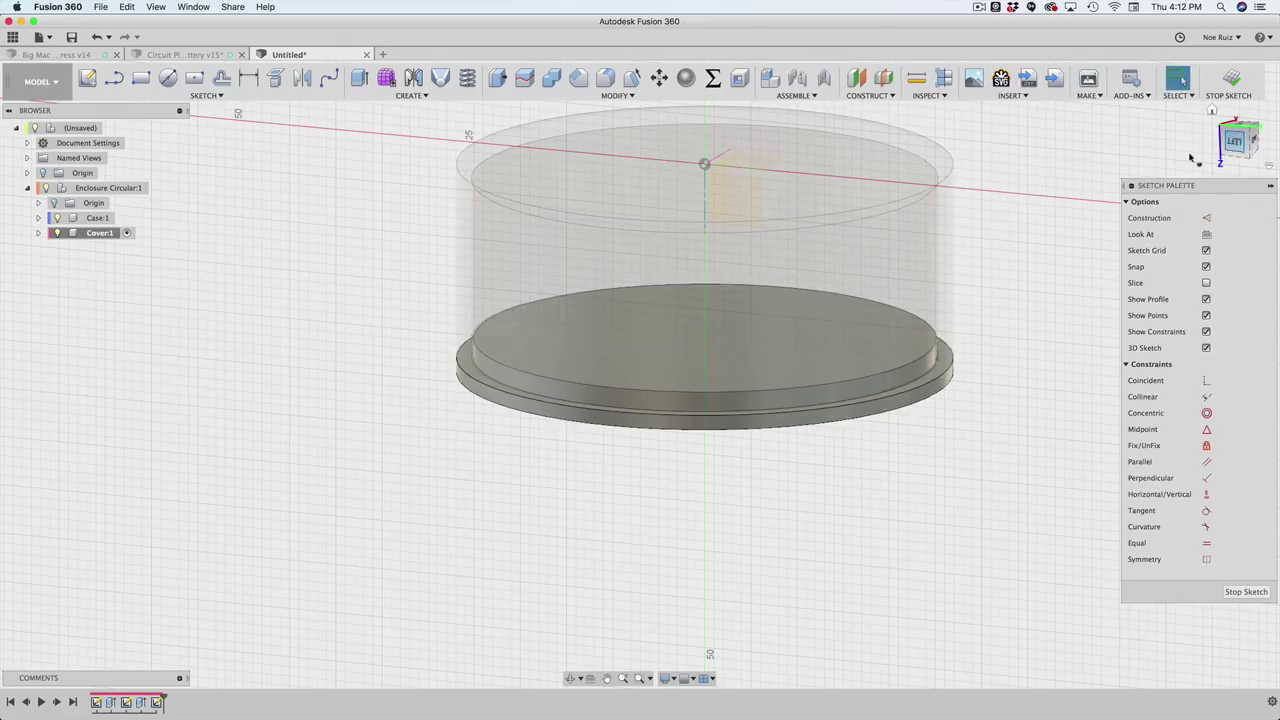
Step: Hide the Case component and project the circular edge of the raised lip's flat face into the sketch
scroll(403, 346, up, 5)
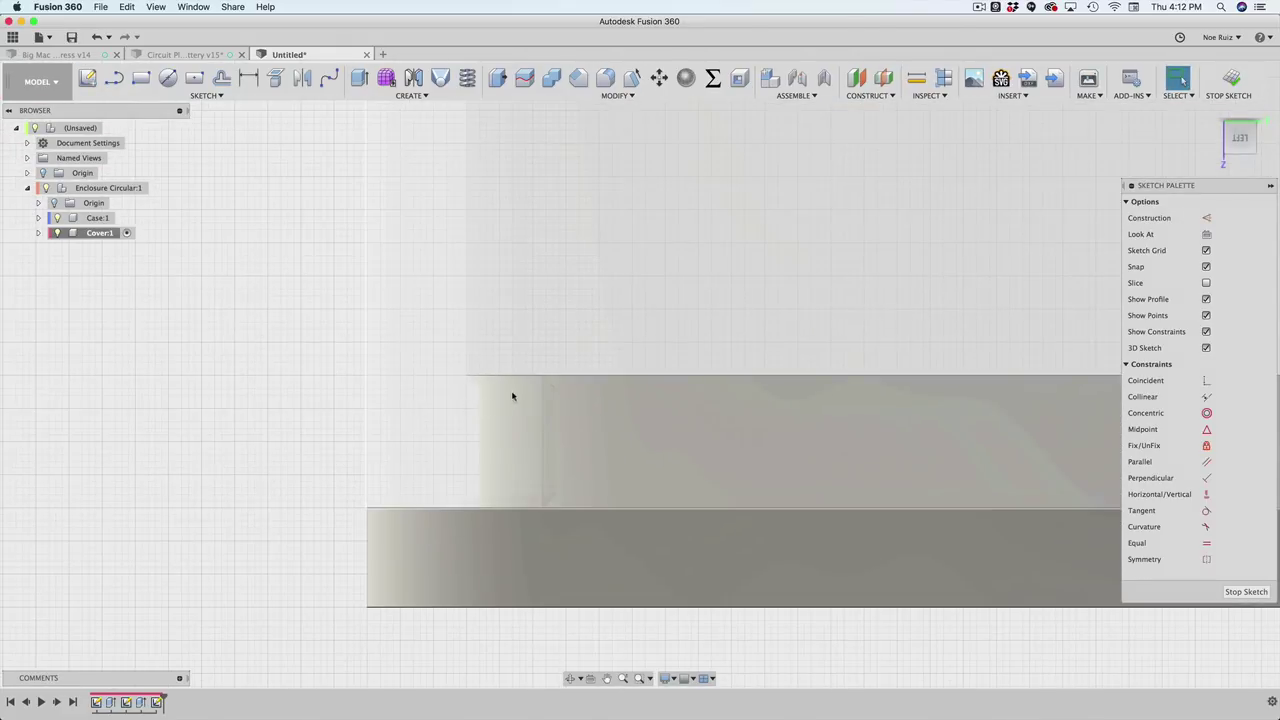
scroll(450, 382, down, 3)
click(56, 218)
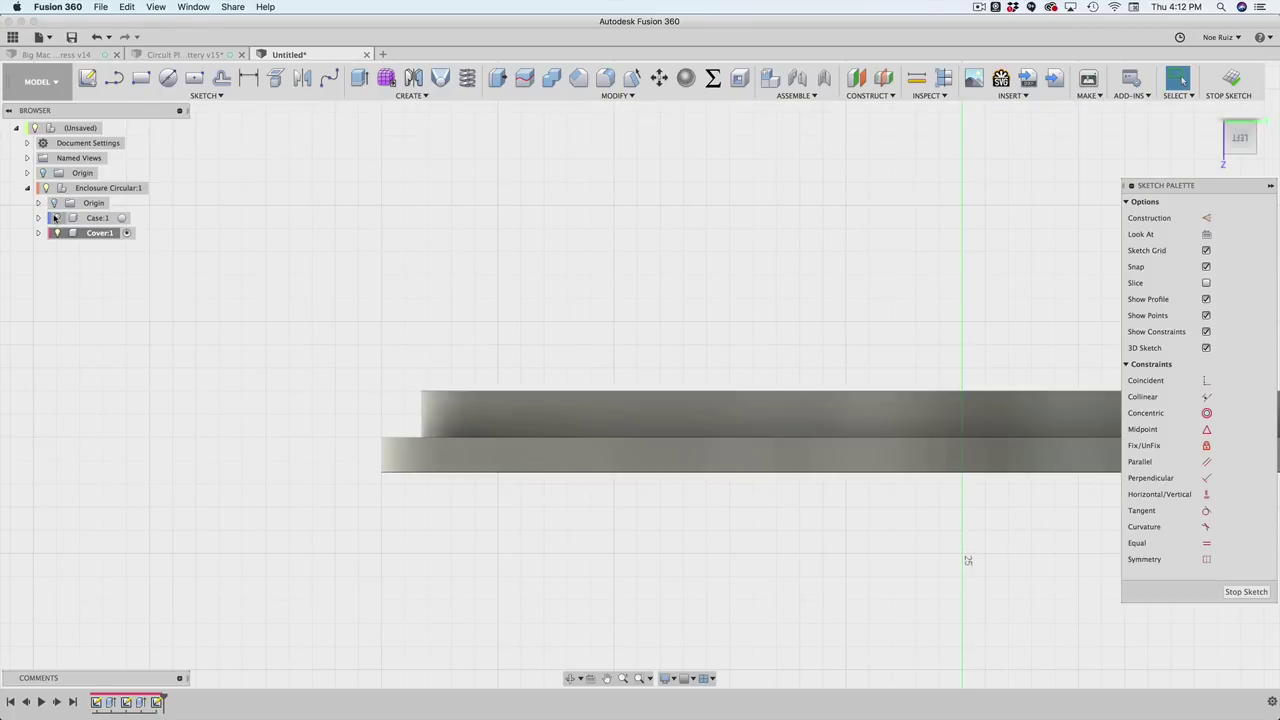
shift+middle_drag(305, 329, 380, 354)
click(466, 403)
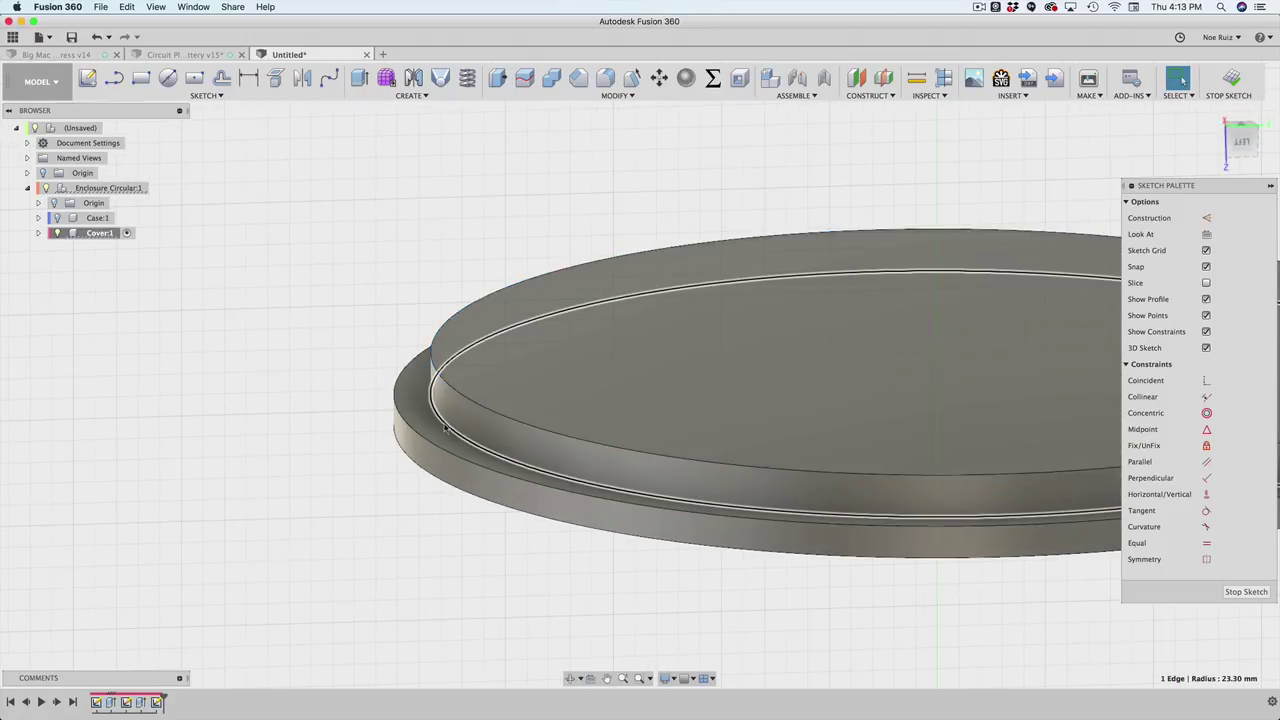
click(448, 386)
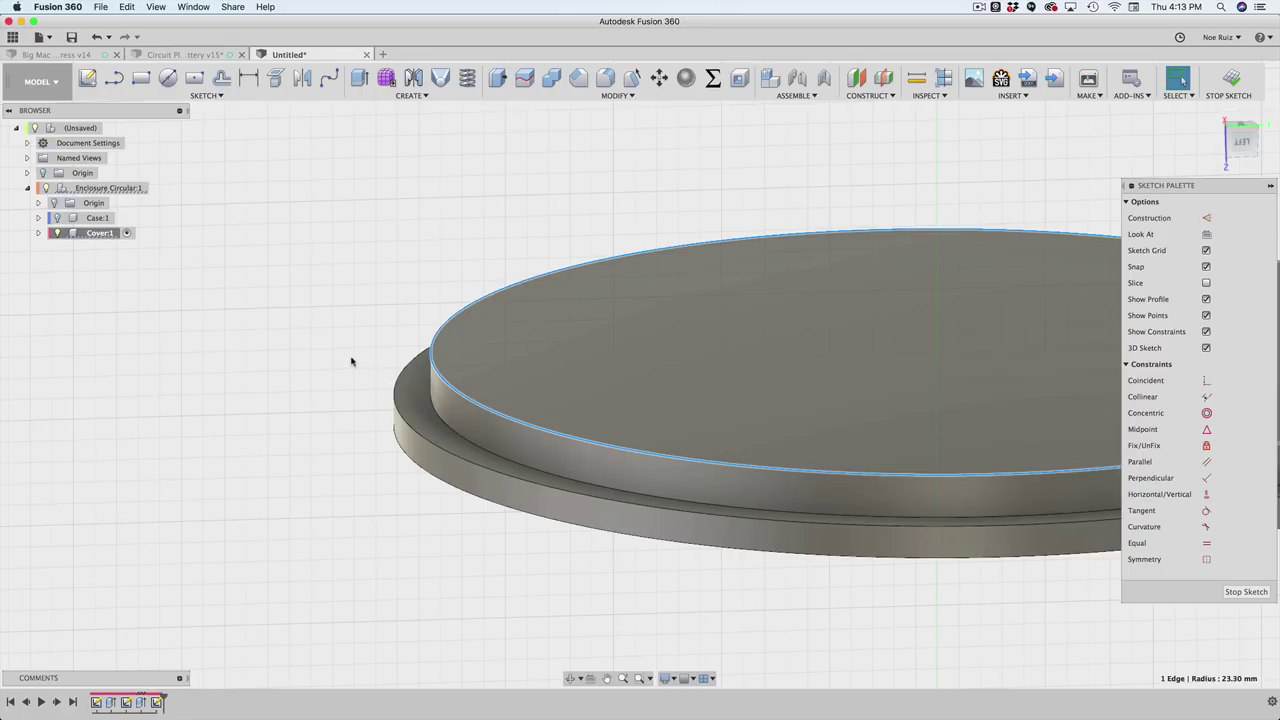
key(p)
click(1034, 274)
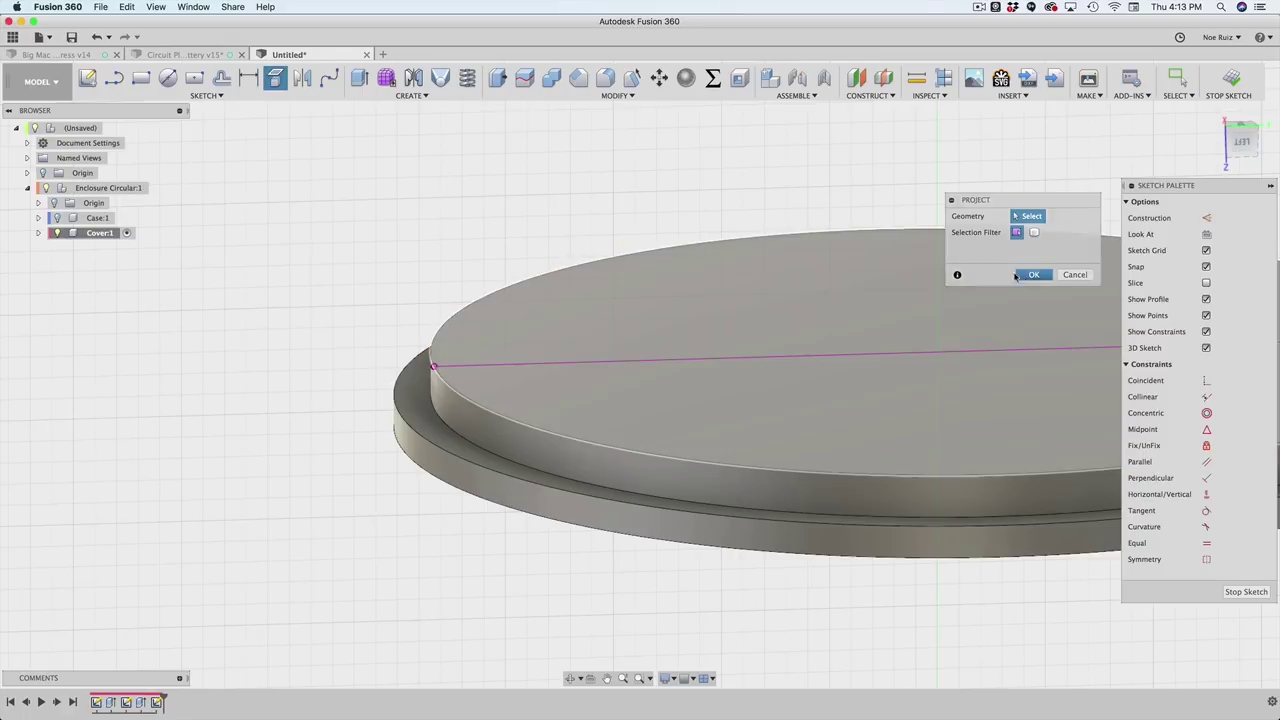
Step: Select the projected line across the raised lip and inspect its endpoints at the lip's edge
scroll(447, 332, up, 2)
click(455, 377)
scroll(484, 362, down, 3)
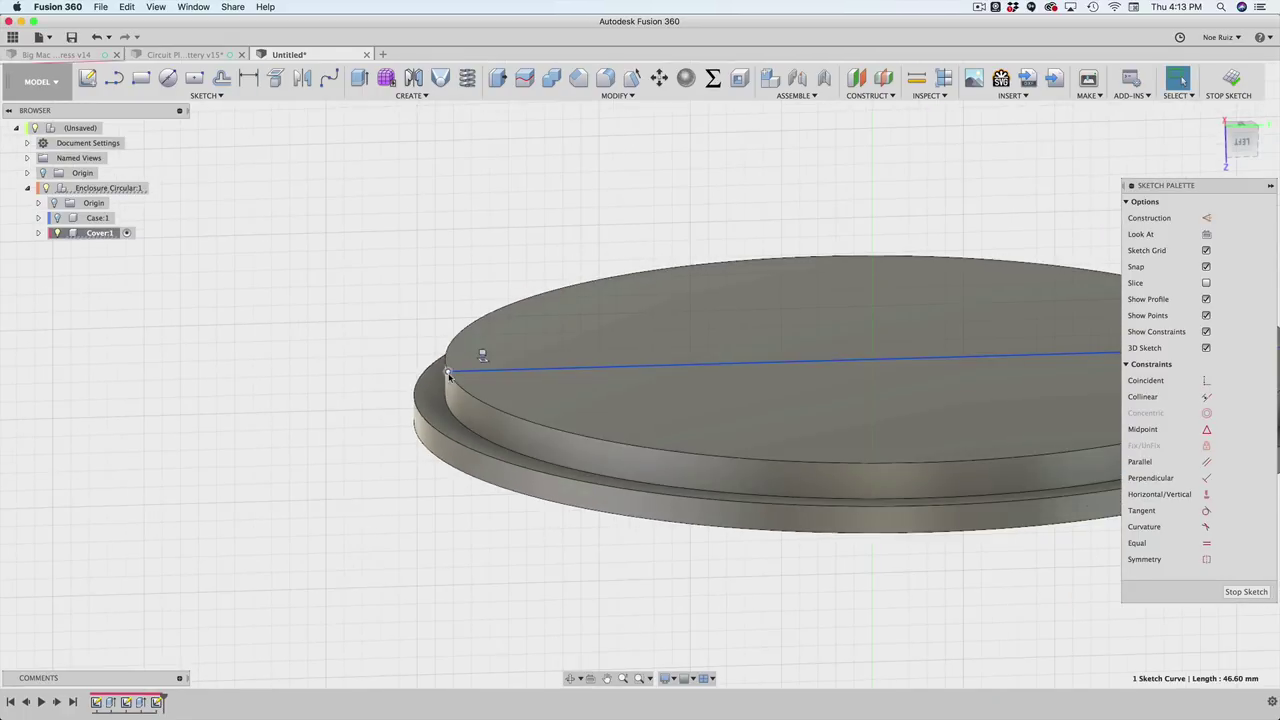
middle_drag(476, 348, 366, 350)
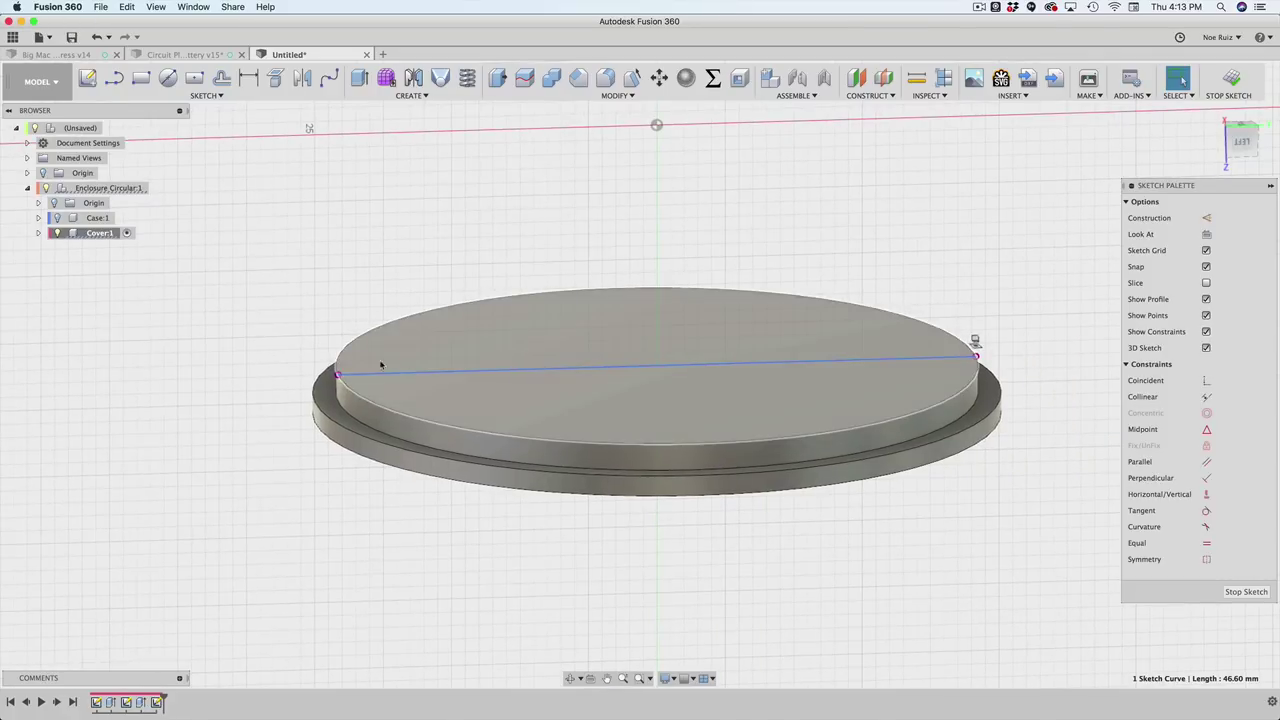
scroll(263, 334, up, 2)
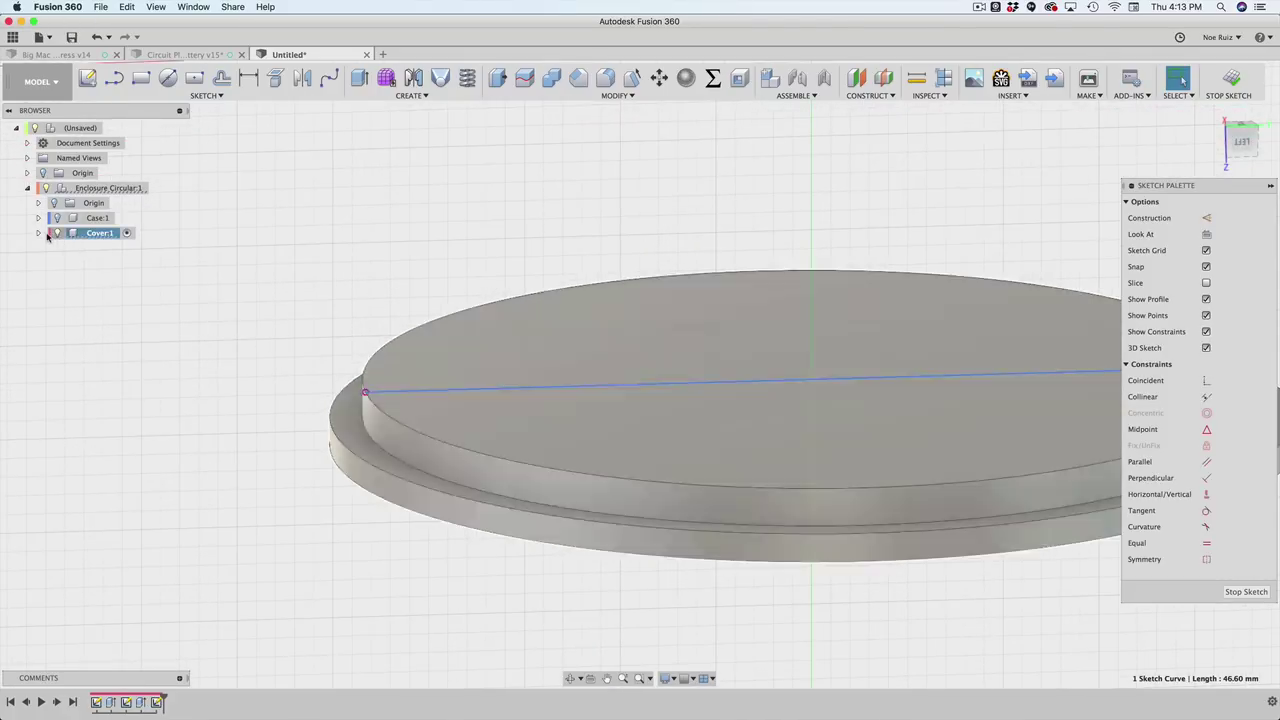
Step: Hide the cover's body so that only the sketch geometry remains in view
click(38, 233)
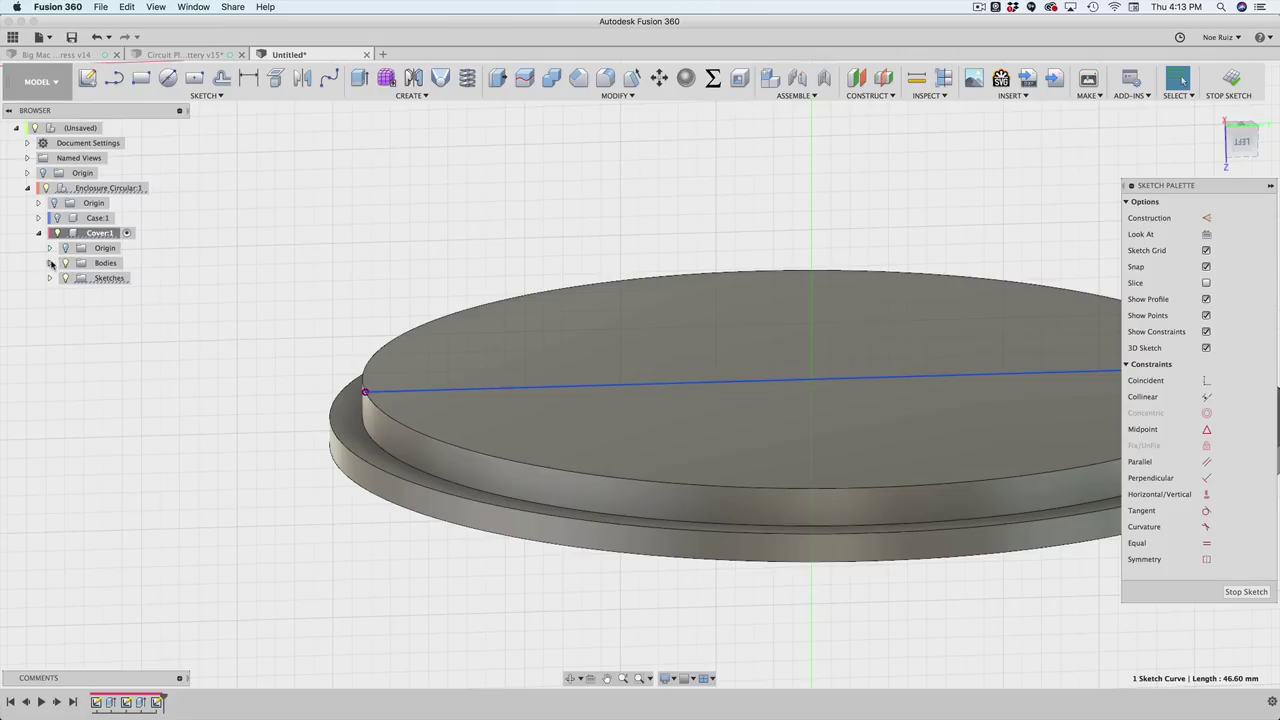
click(51, 263)
click(76, 278)
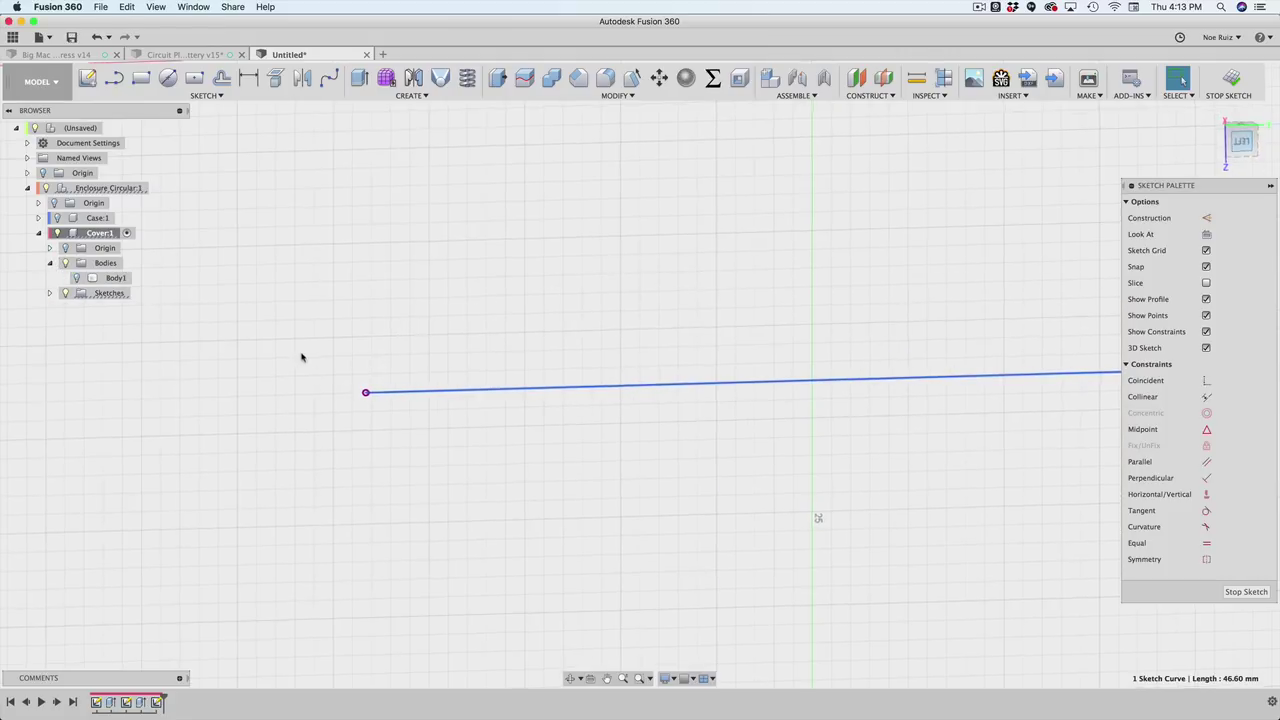
Step: Sketch a closed triangle from the projected line's end, with a vertical outer side, an inward tip and a slanted closing side about 2.4 mm long
middle_drag(331, 358, 346, 311)
click(383, 403)
scroll(383, 403, up, 3)
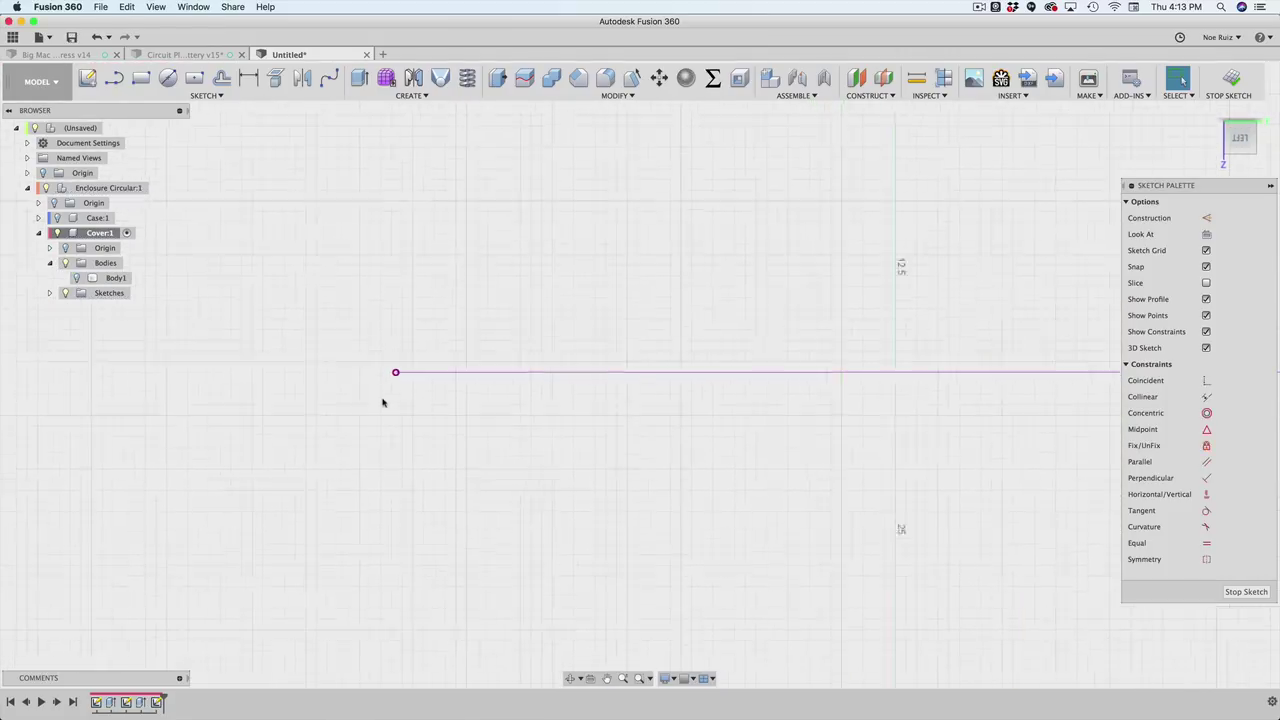
key(l)
click(403, 360)
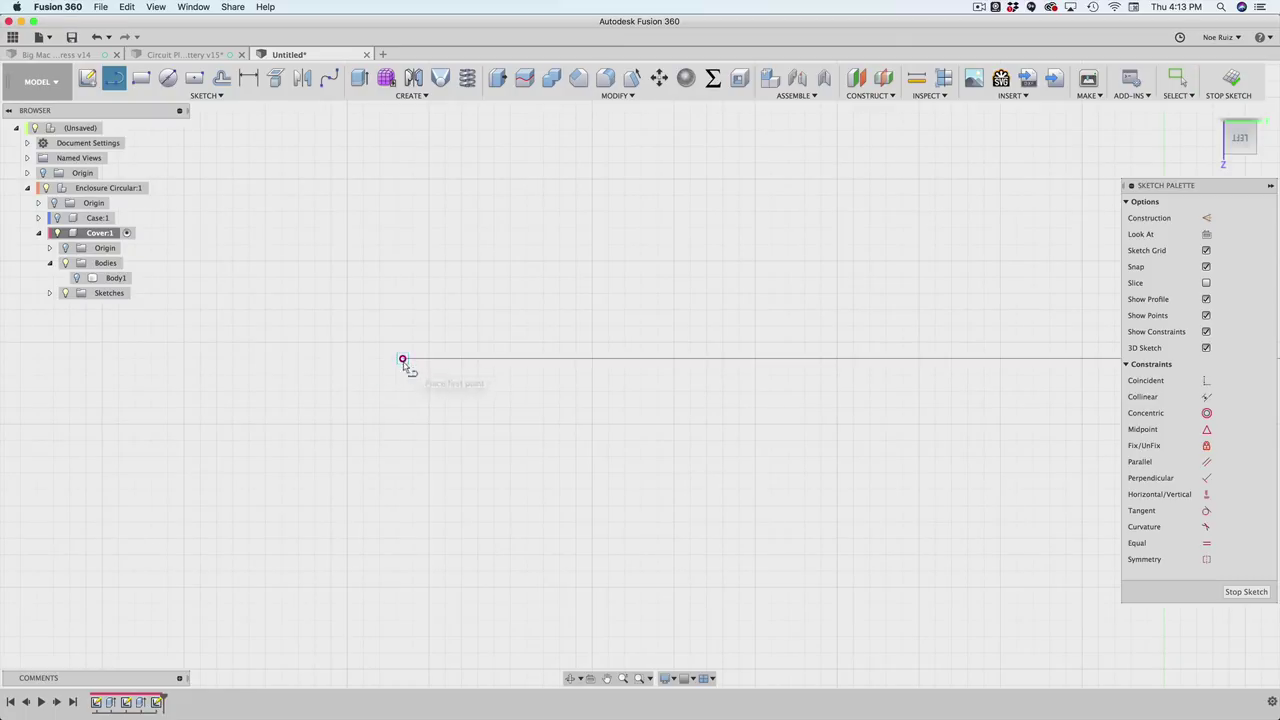
click(403, 462)
click(470, 401)
click(403, 360)
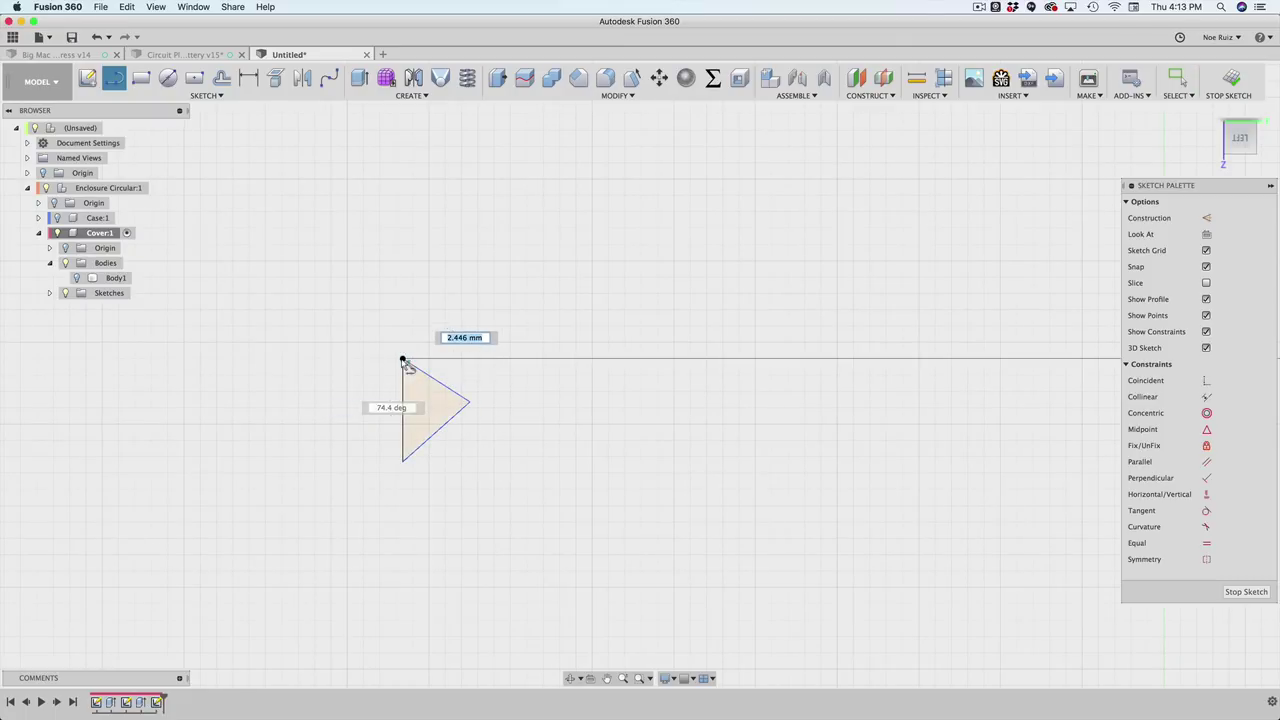
Step: Draw a construction line from the triangle's tip to the midpoint of its vertical side and constrain it horizontal
scroll(440, 399, up, 2)
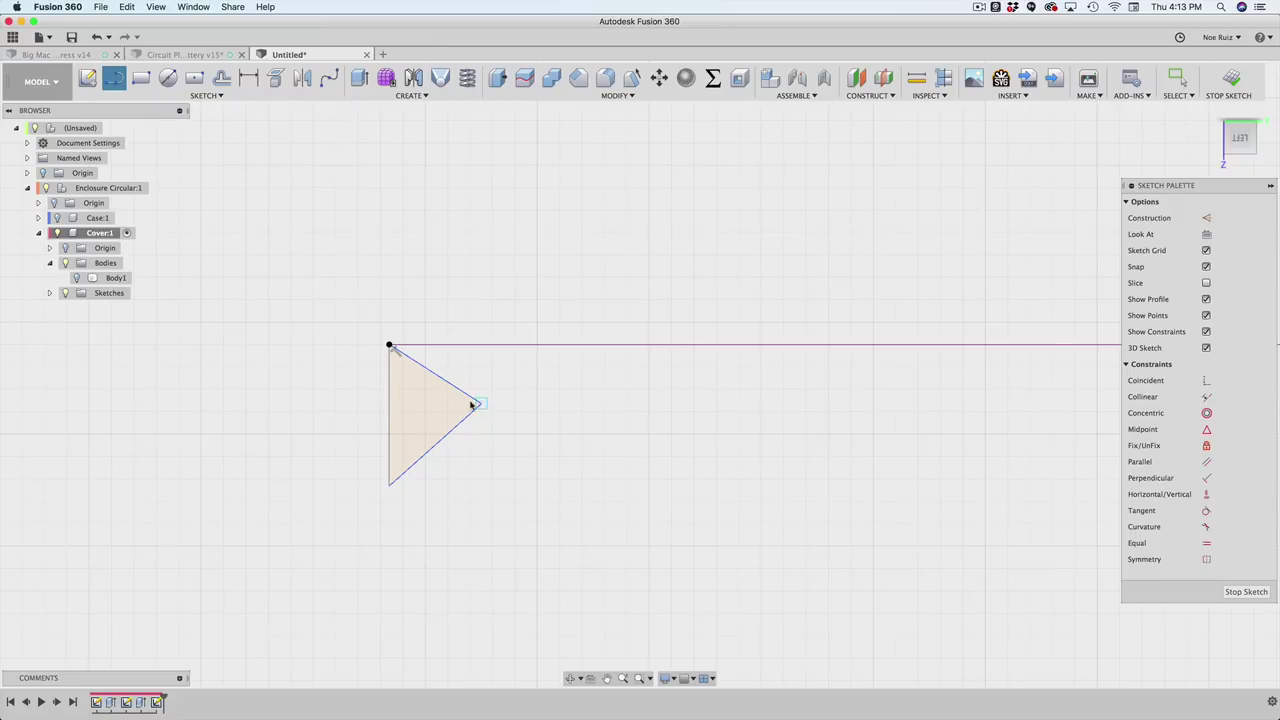
click(480, 403)
click(390, 415)
key(Escape)
click(423, 411)
key(x)
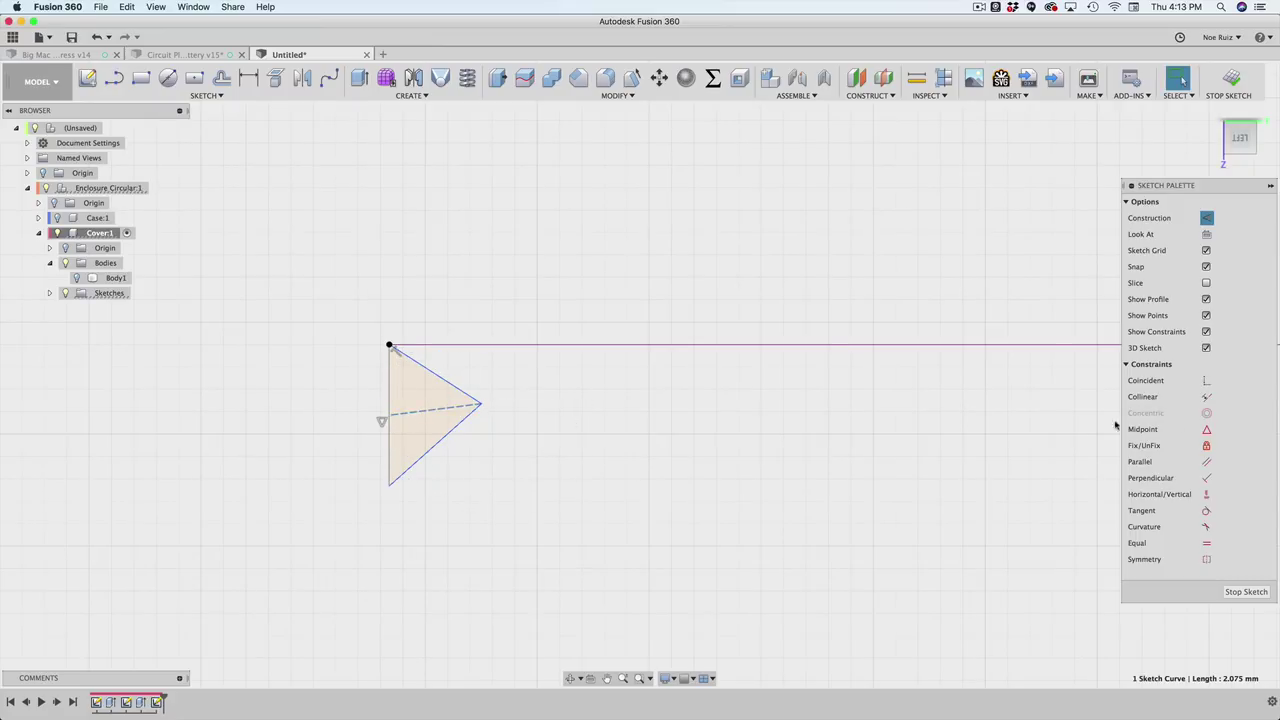
click(1207, 494)
Step: Dimension the triangle's horizontal construction line to 1 mm
scroll(423, 403, down, 2)
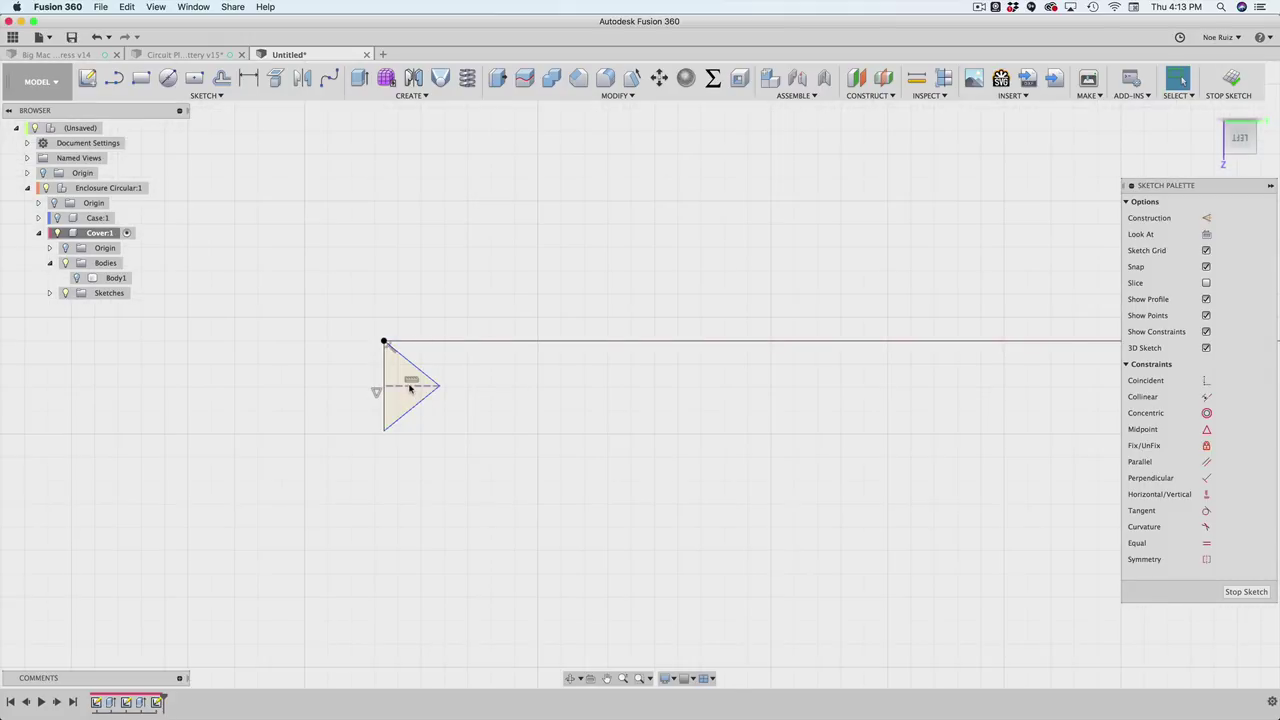
key(d)
click(409, 386)
click(425, 314)
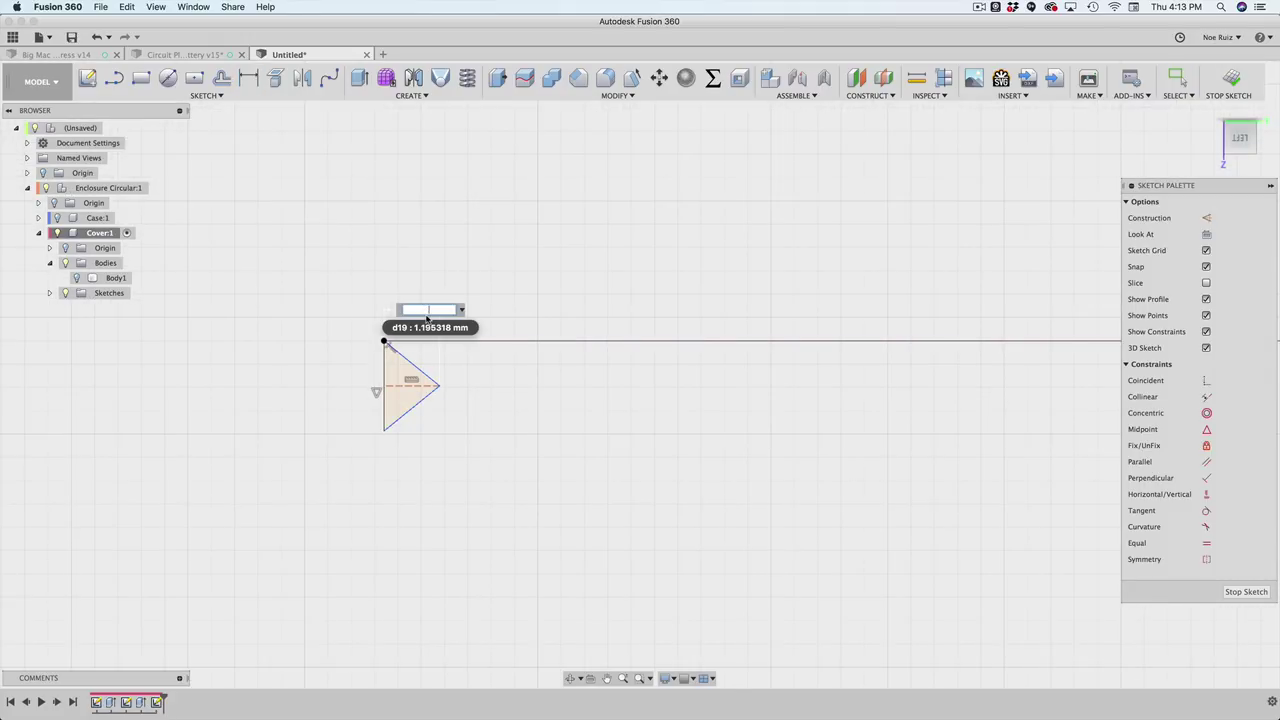
text(1)
key(Return)
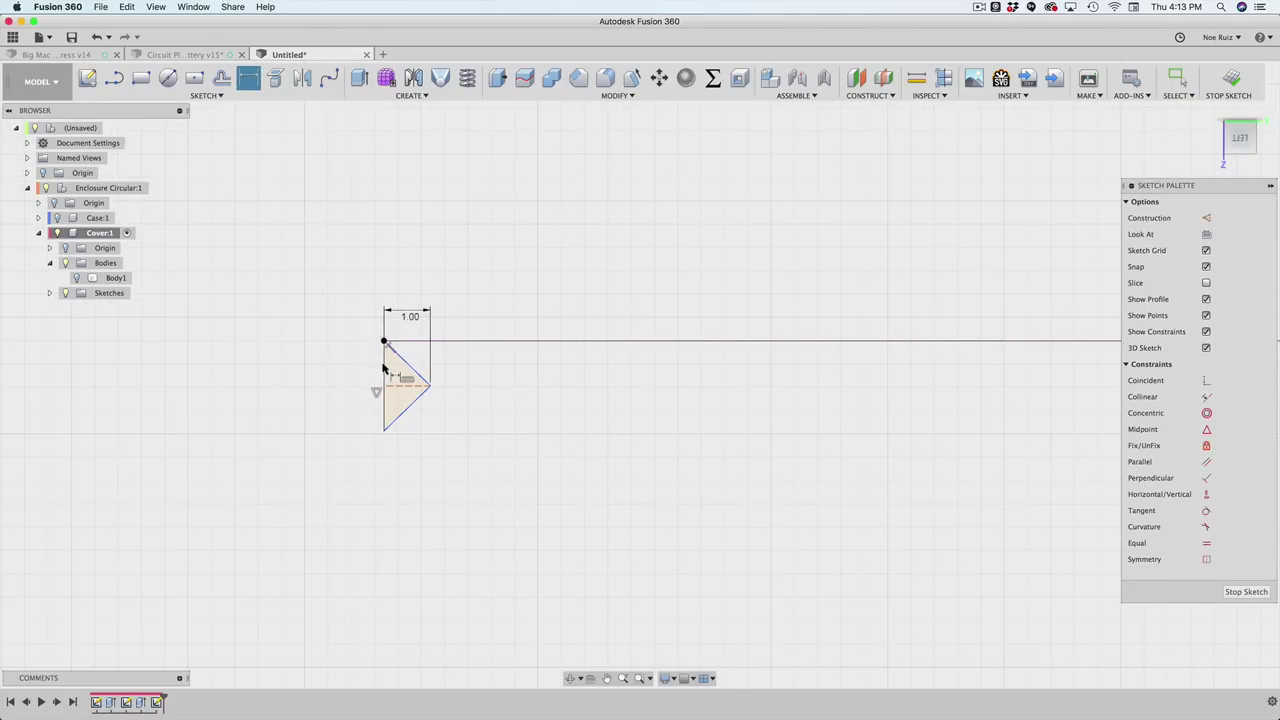
Step: Dimension the triangle's vertical side to 2 mm
key(Escape)
key(d)
click(375, 333)
text(2)
key(Return)
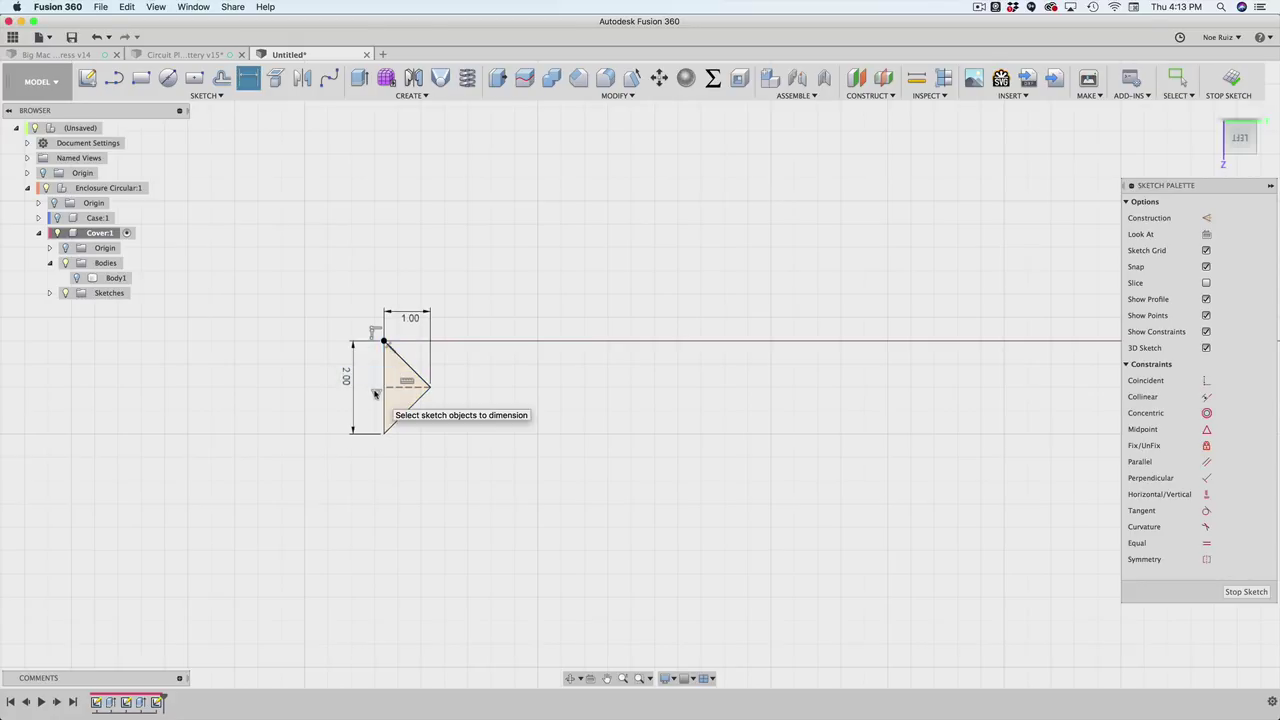
scroll(380, 365, up, 3)
key(Escape)
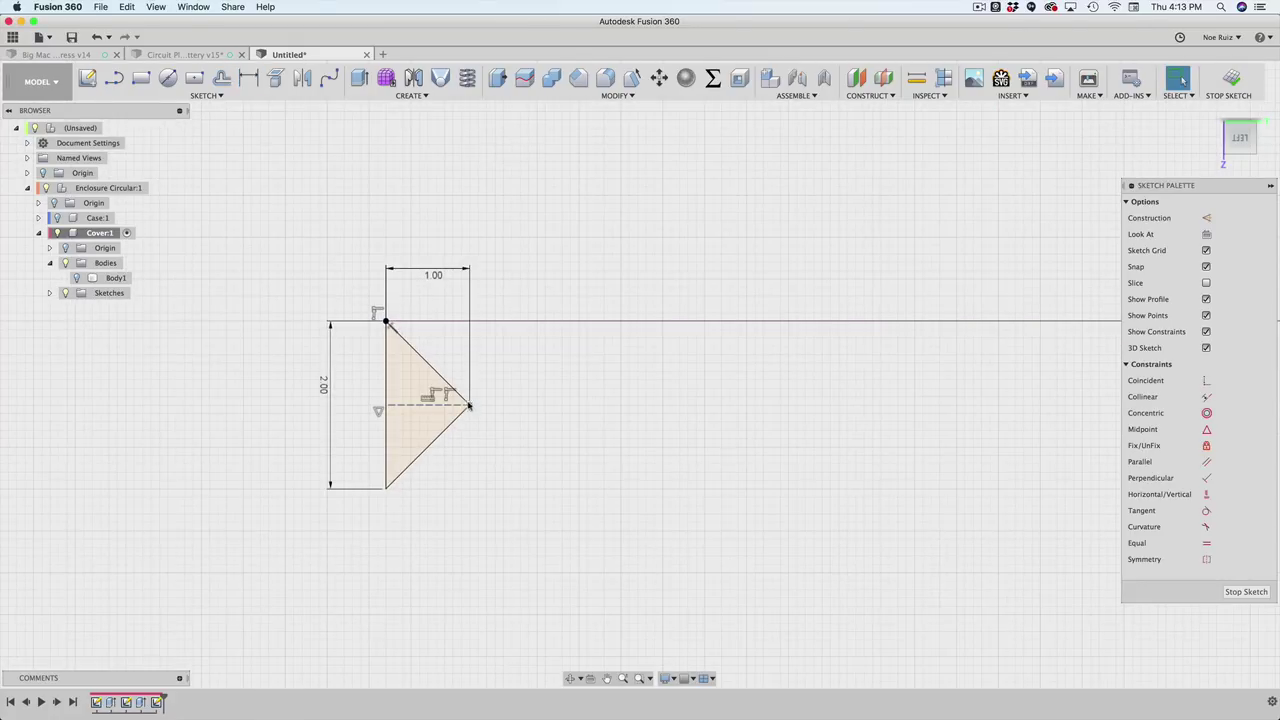
Step: Finish the sketch and start a Sweep with the triangle as its profile
click(469, 405)
click(418, 456)
click(386, 371)
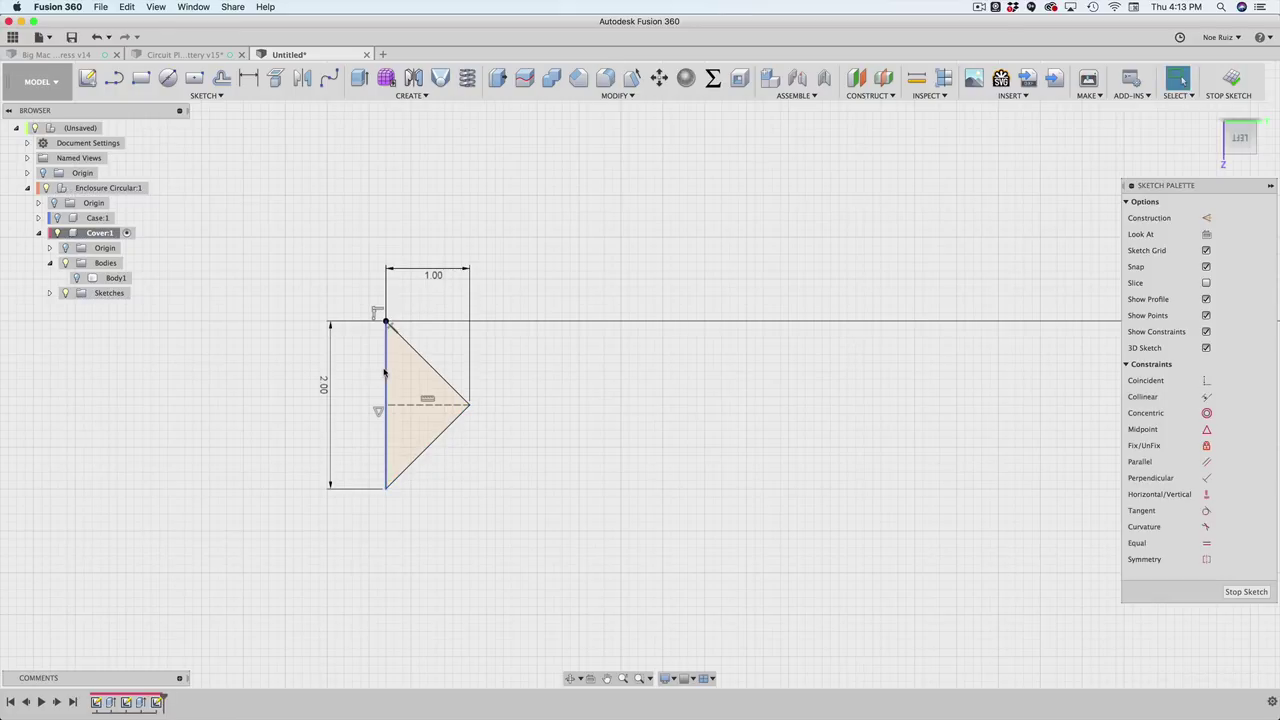
click(400, 383)
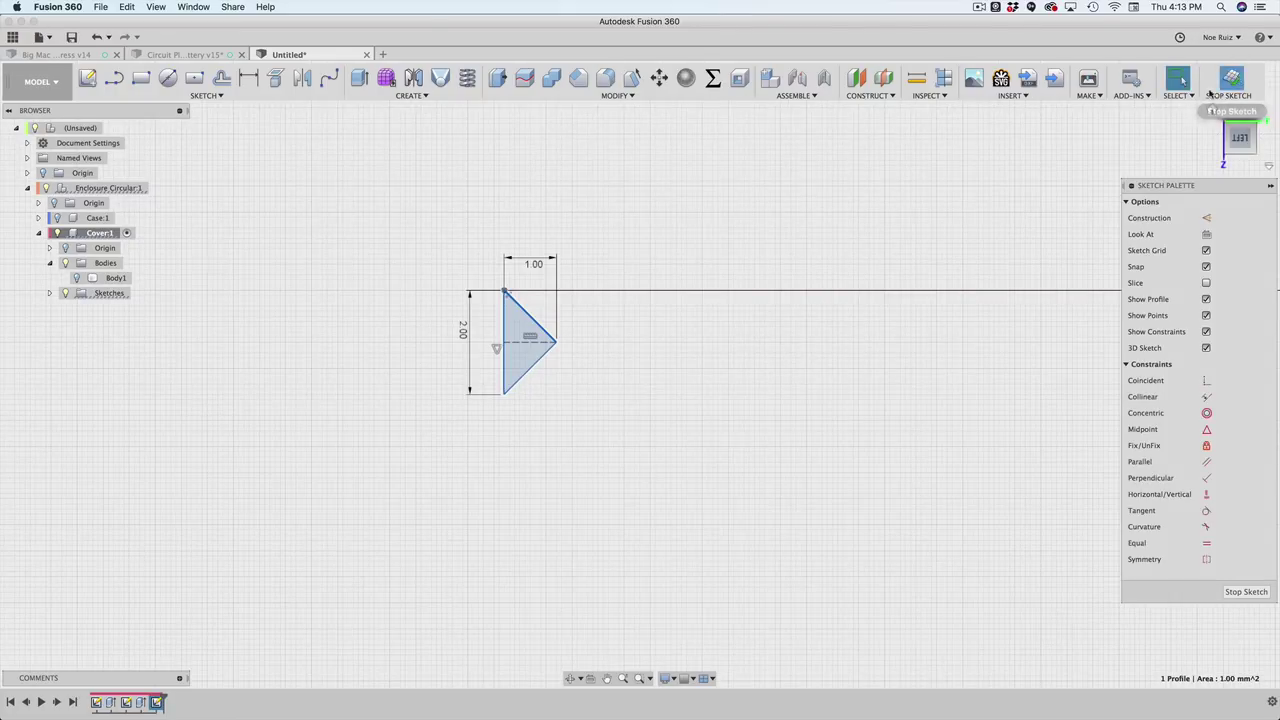
click(1231, 79)
text(s)
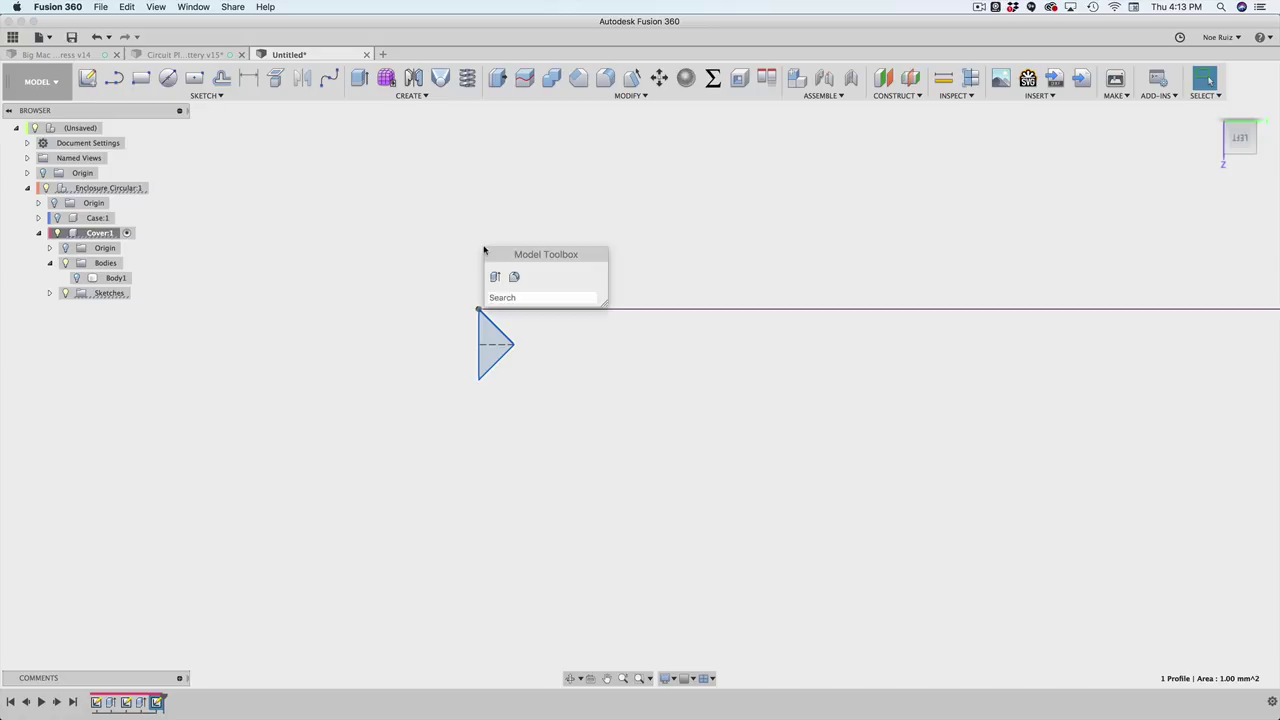
text(sw)
click(516, 334)
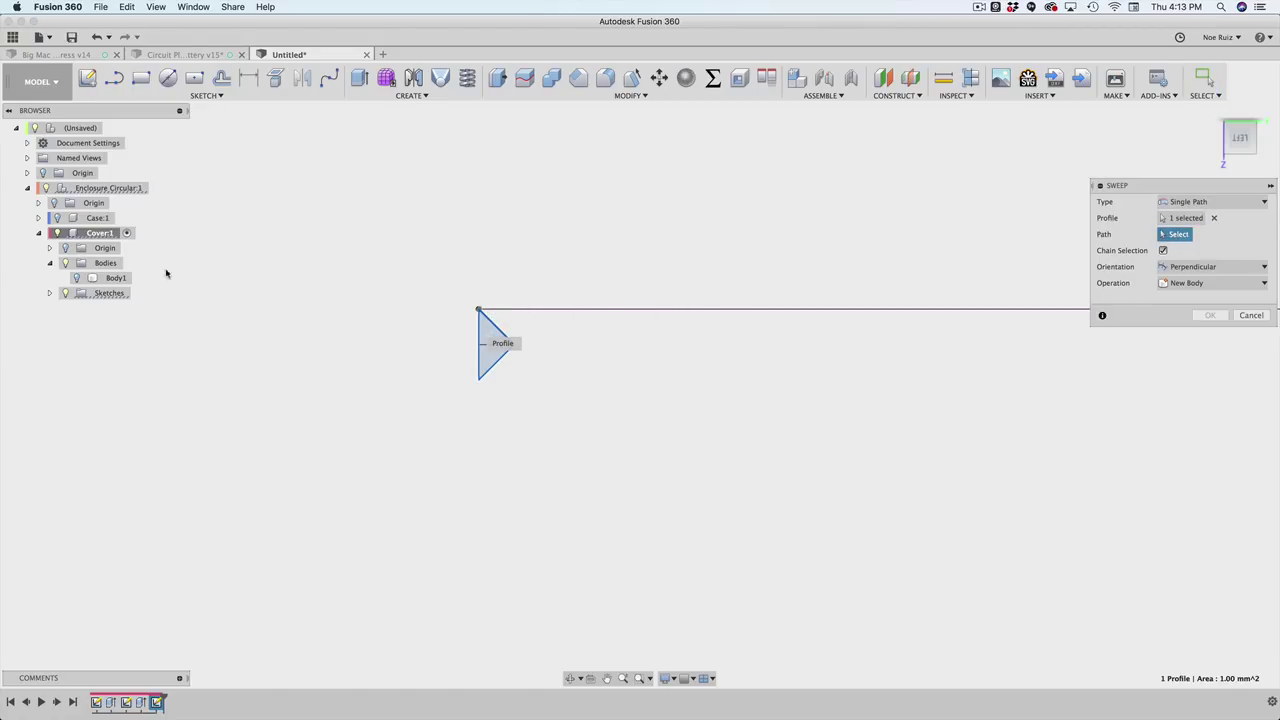
Step: Show the cover's body and choose the circular edge at the base of the raised lip as the sweep path
click(80, 278)
shift+middle_drag(357, 246, 450, 290)
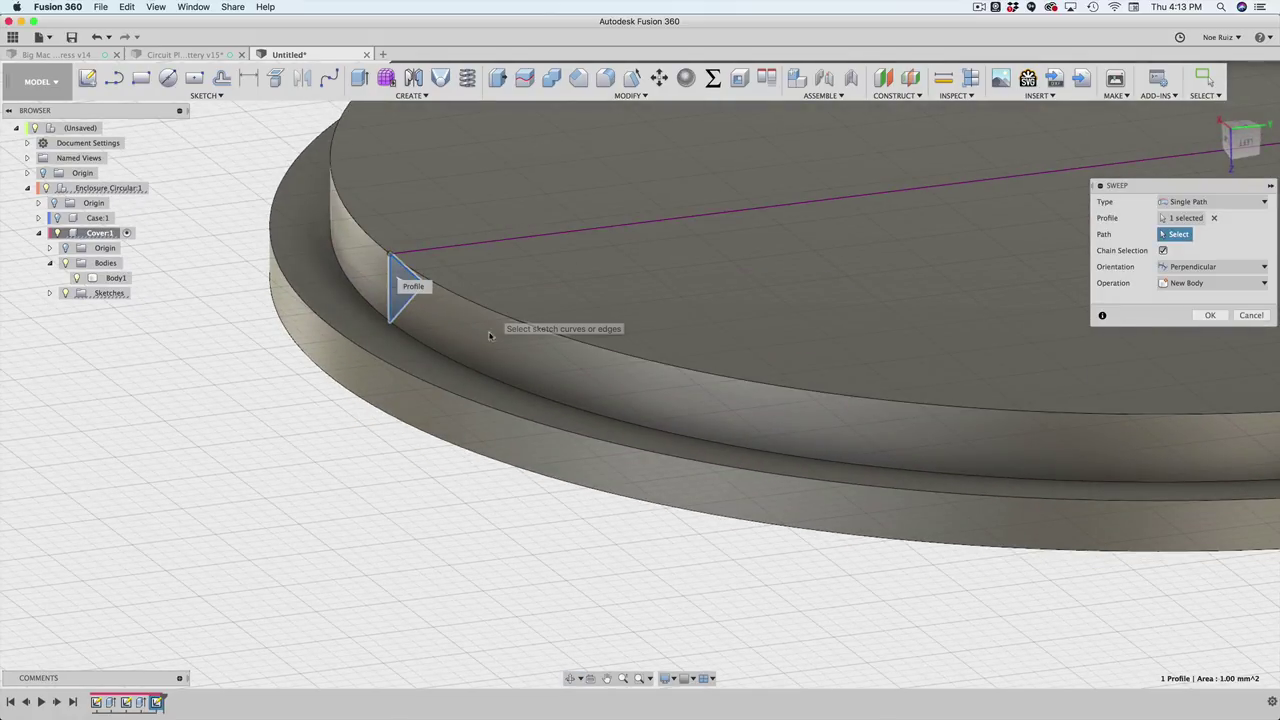
click(485, 375)
scroll(470, 360, down, 5)
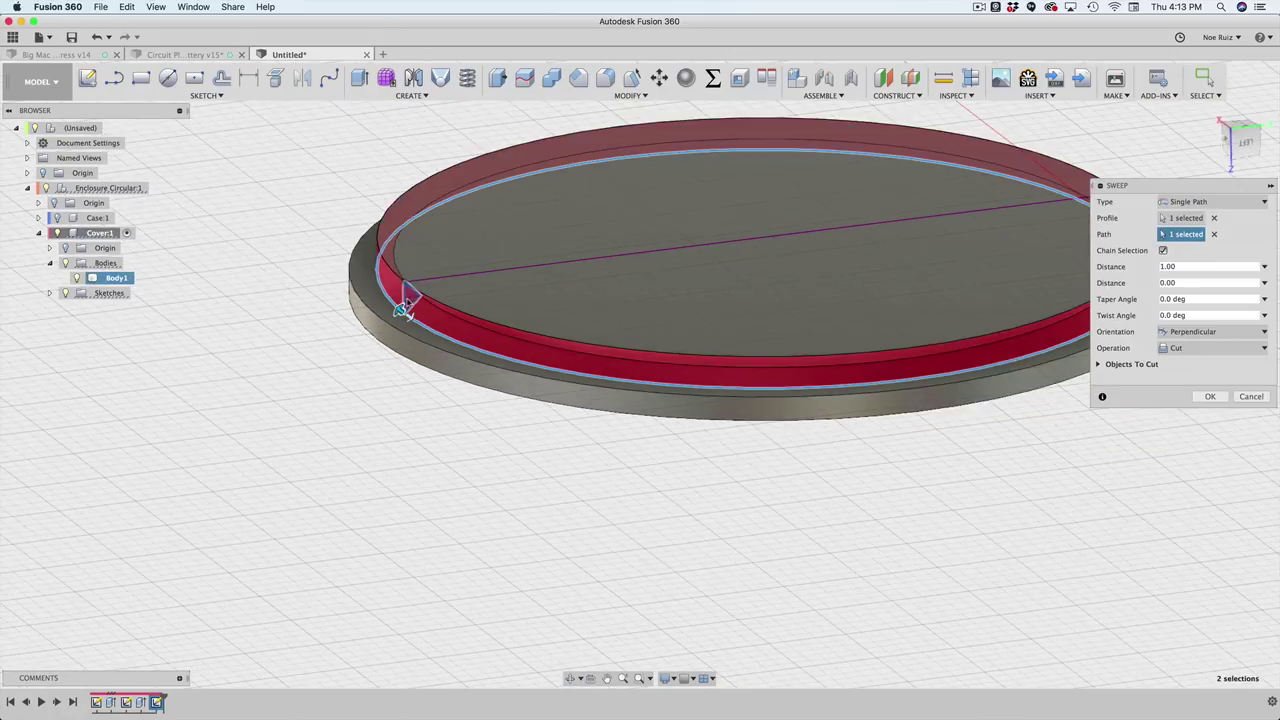
Step: Try a value of 0.05 for both sweep distances
shift+middle_drag(356, 248, 358, 369)
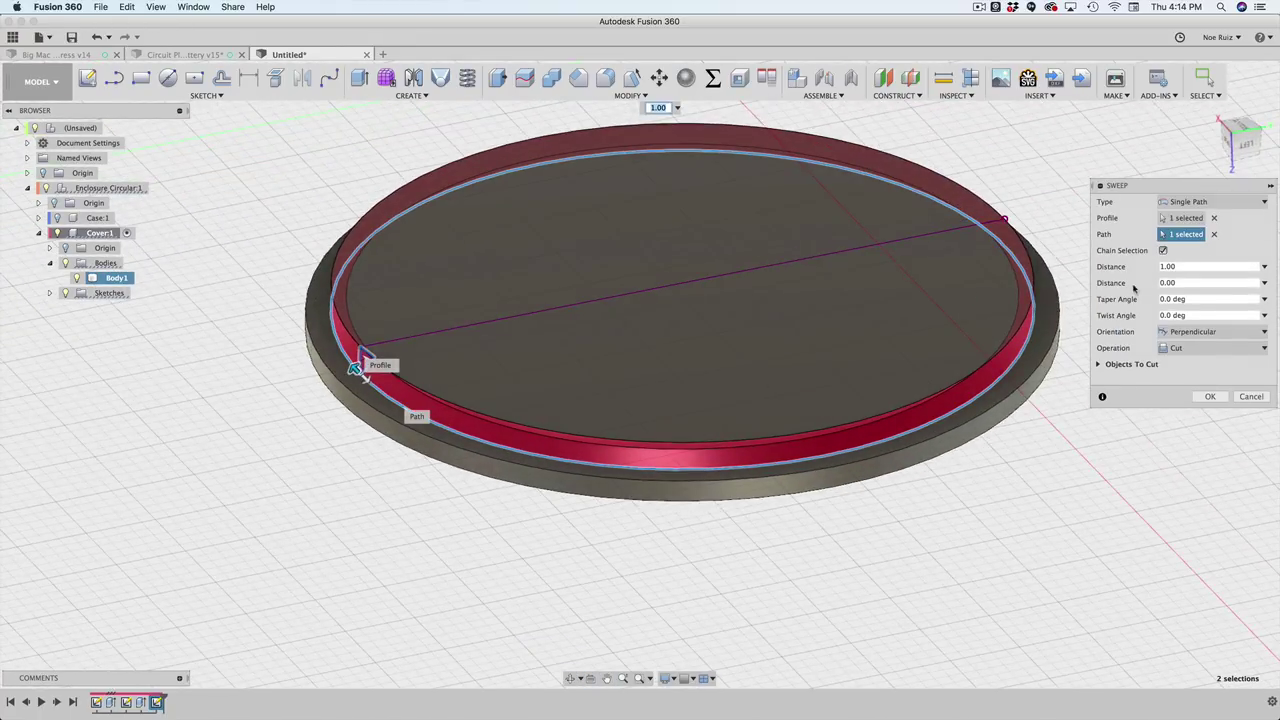
click(1197, 267)
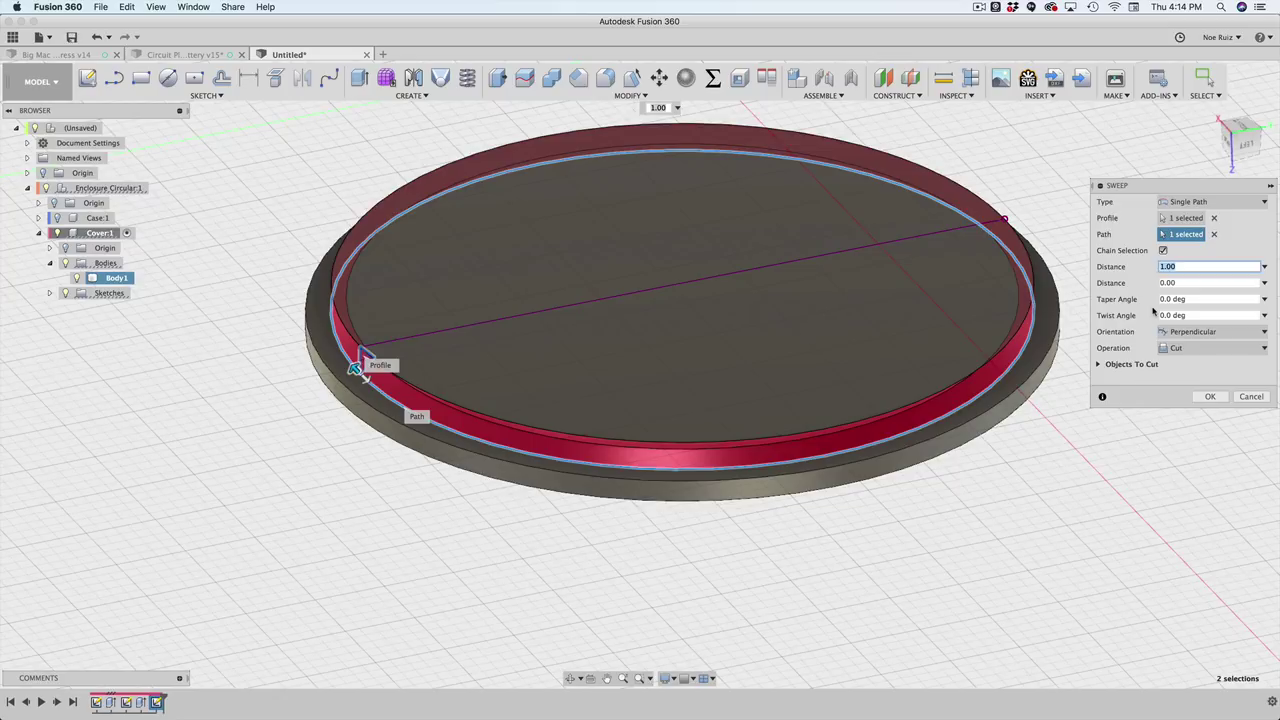
text(0.05)
key(Tab)
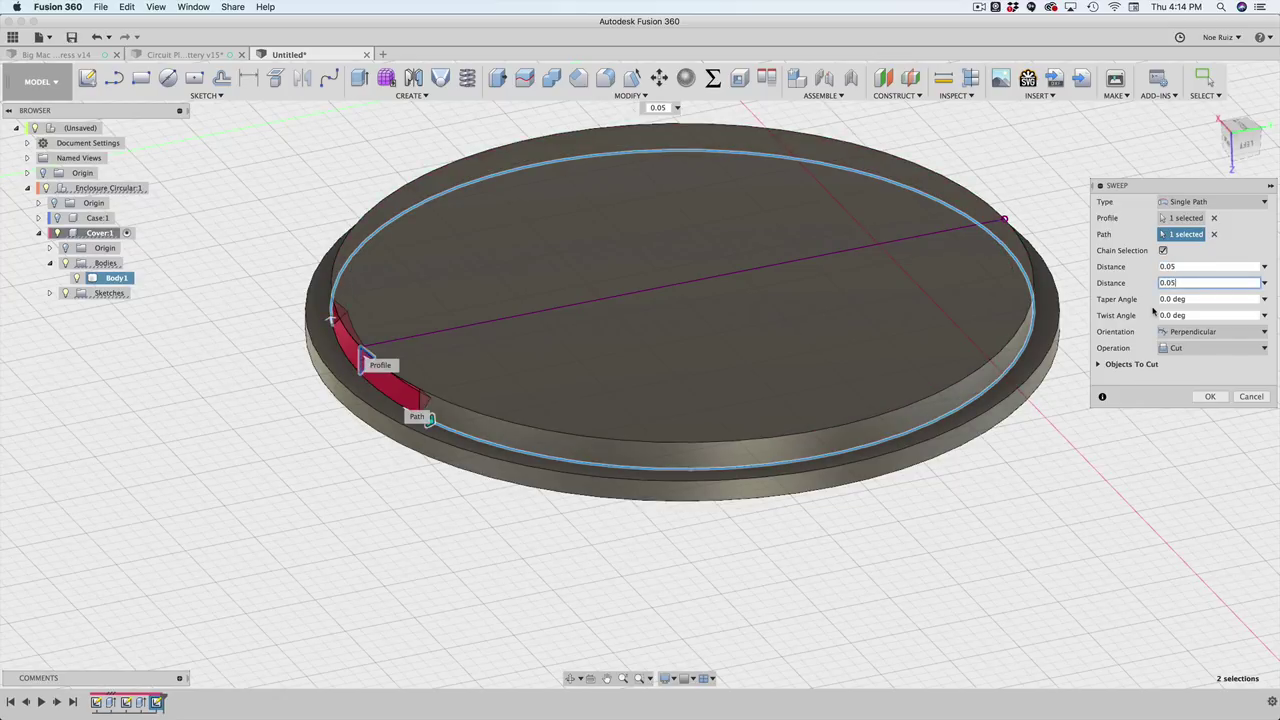
Step: Set both sweep distances to 0.06 and cut the triangular snap groove into the raised lip
shift+middle_drag(228, 571, 257, 566)
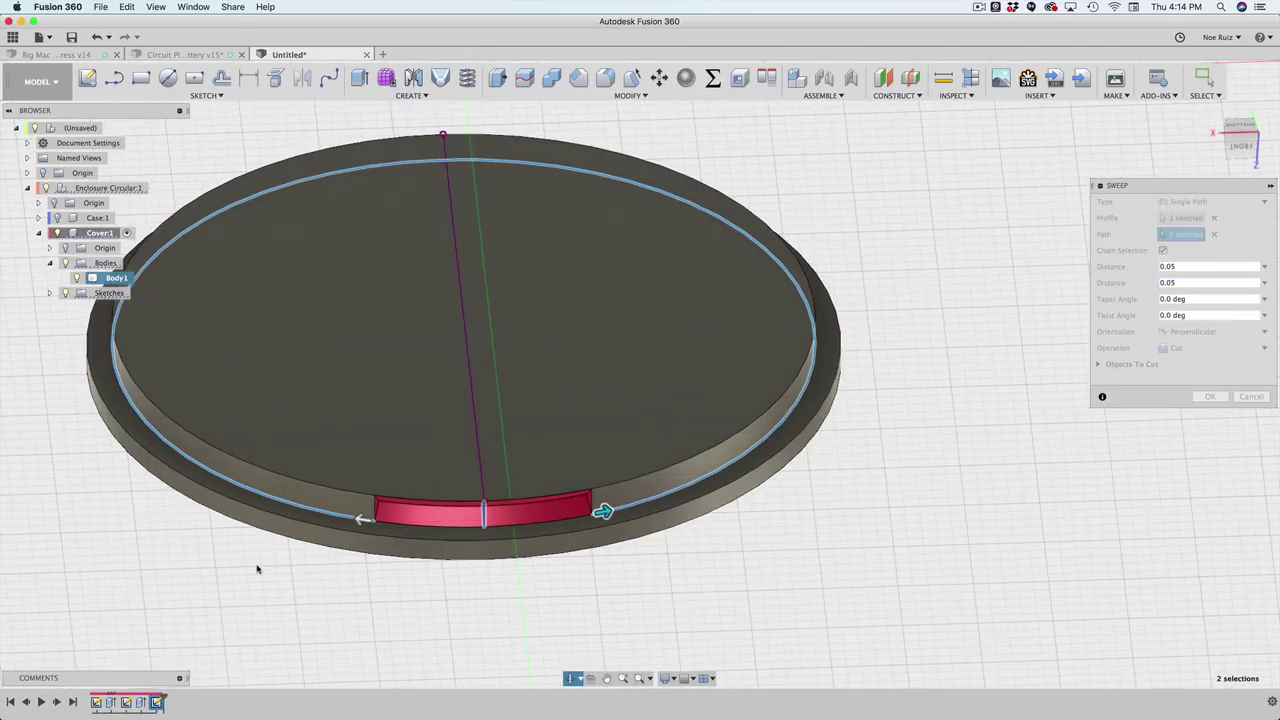
click(1187, 267)
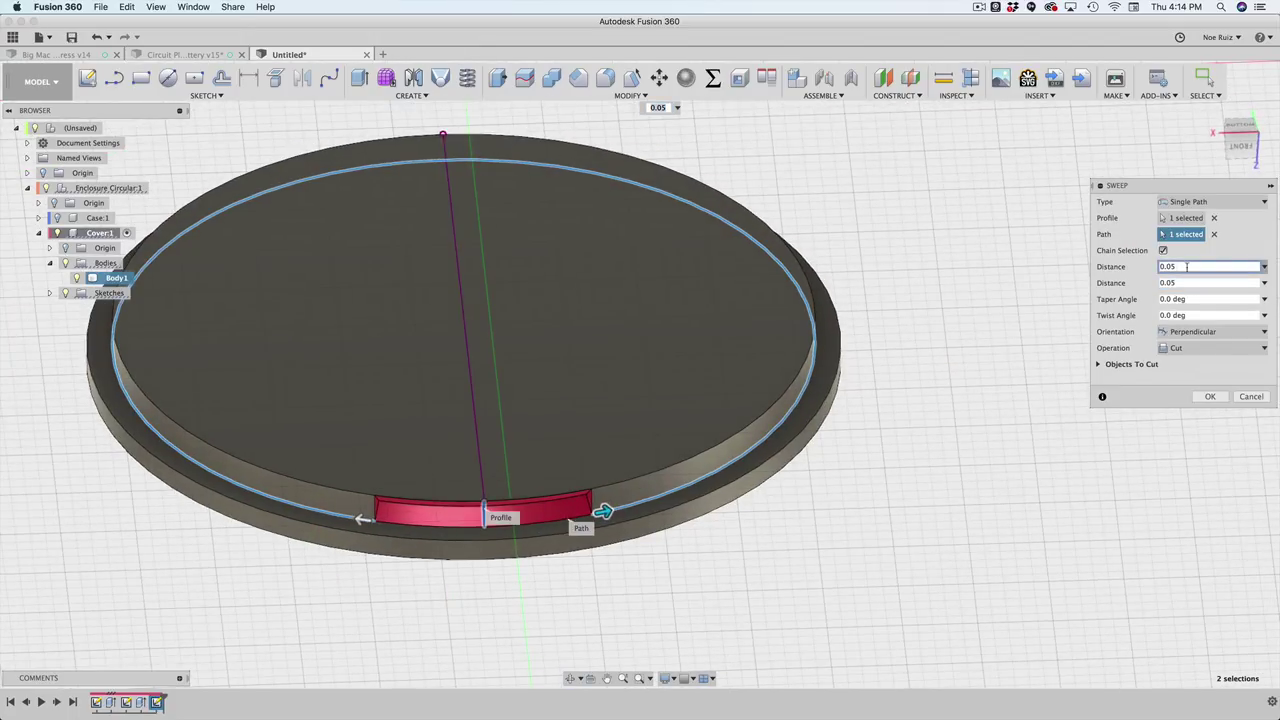
key(Tab)
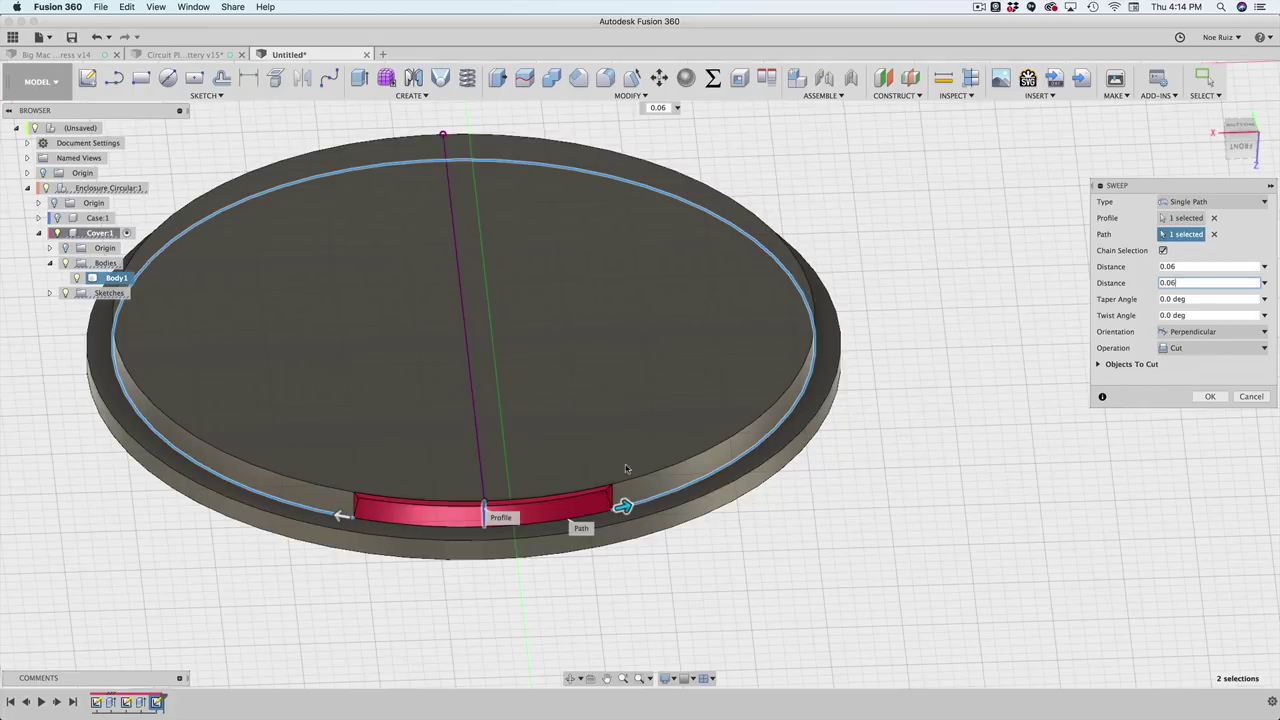
scroll(628, 470, up, 5)
scroll(628, 470, down, 2)
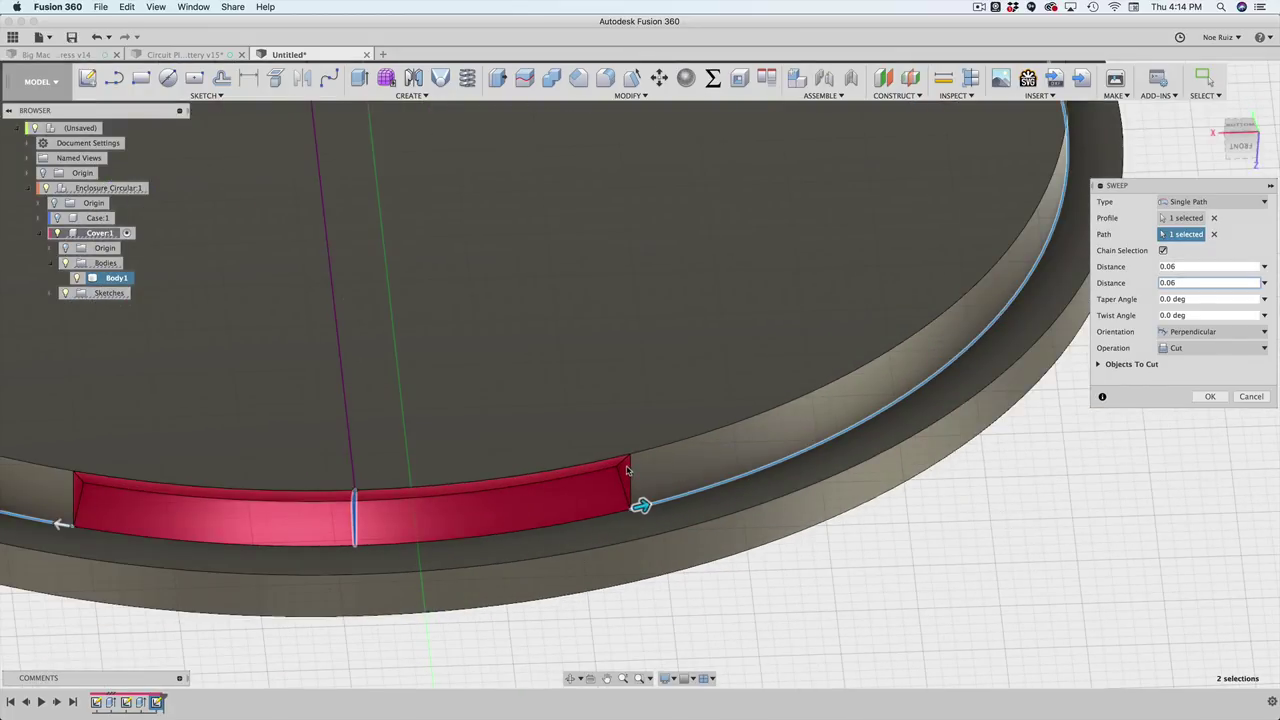
scroll(627, 470, up, 2)
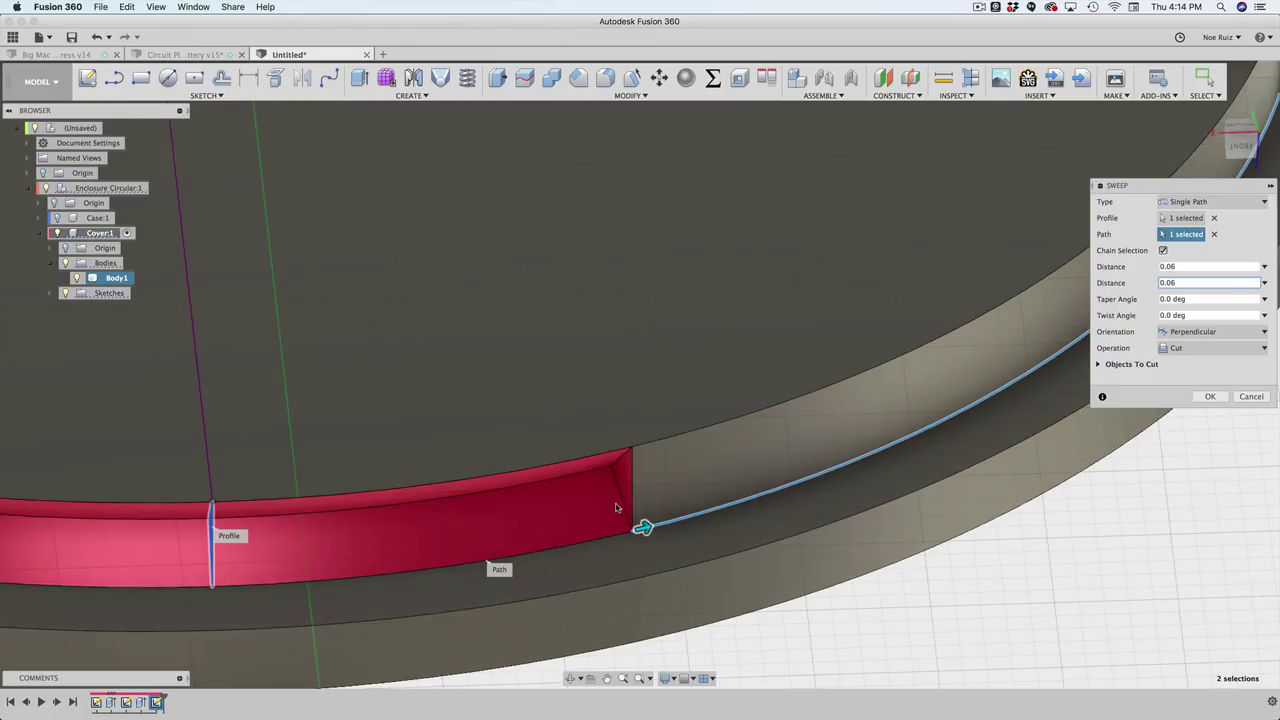
scroll(630, 477, down, 3)
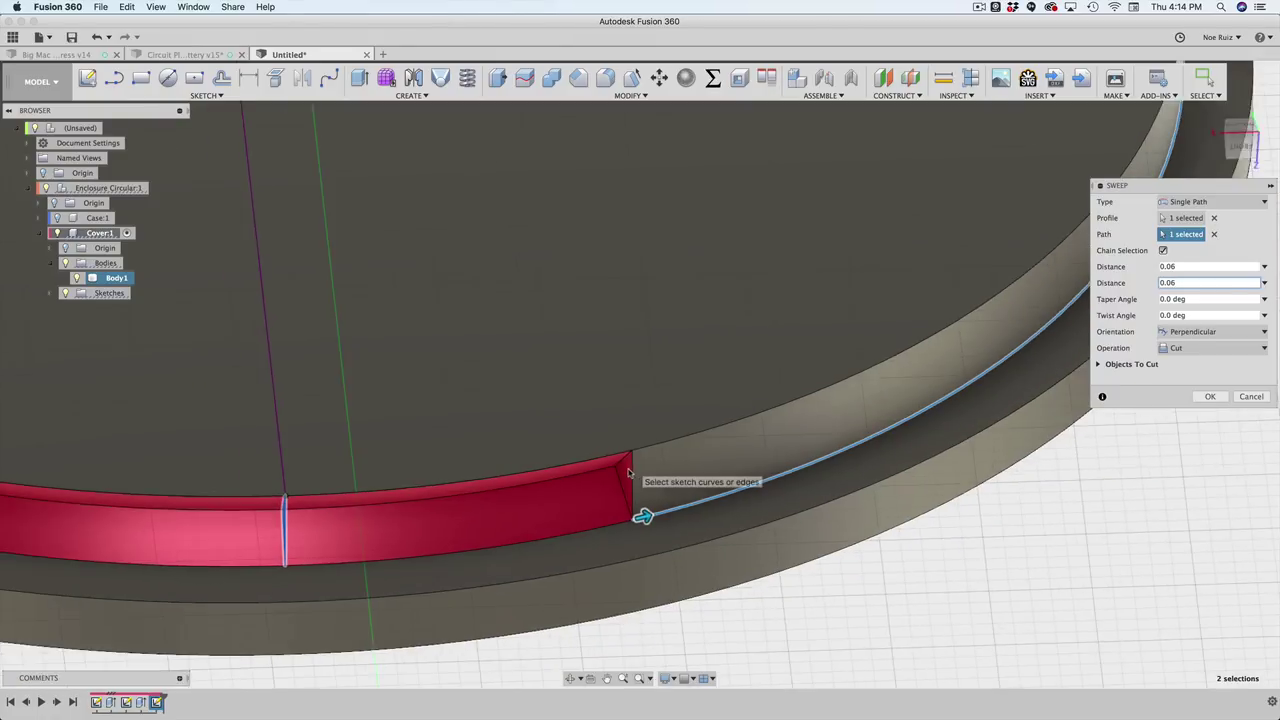
scroll(626, 472, up, 3)
scroll(624, 470, down, 3)
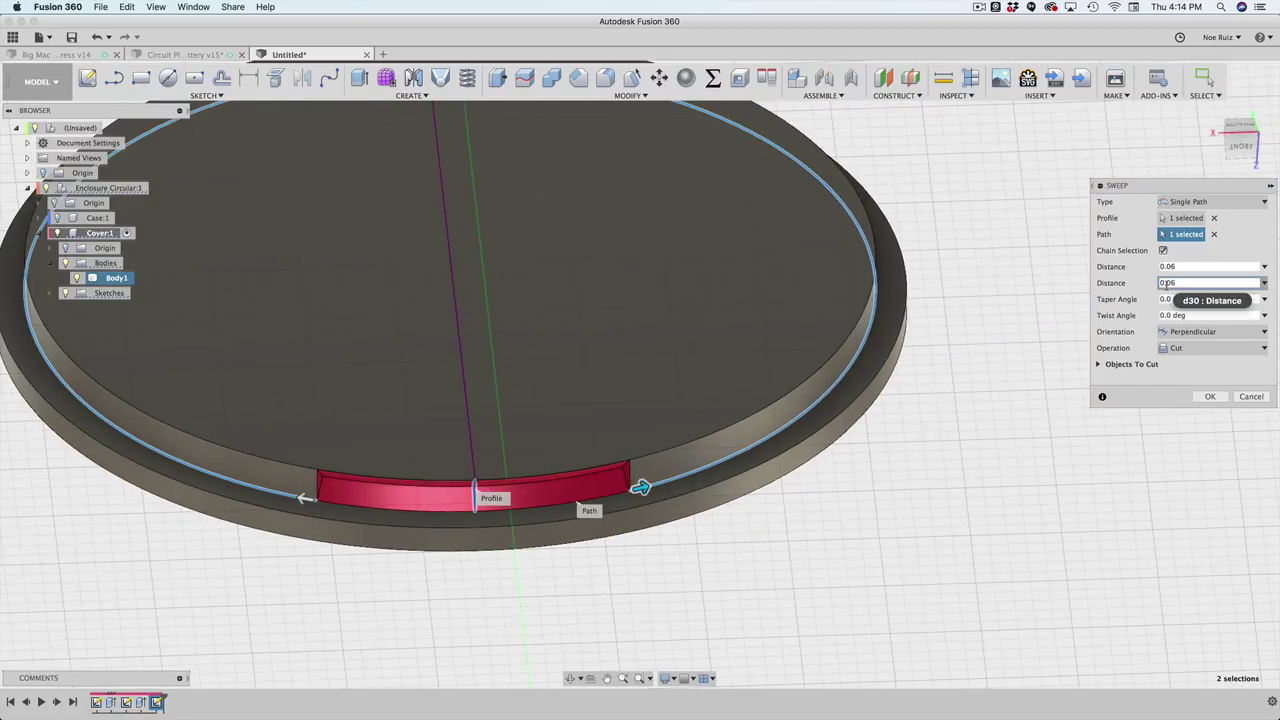
click(1208, 397)
Step: Show the origin planes of the Cover component
scroll(840, 480, down, 3)
shift+middle_drag(826, 500, 860, 498)
middle_drag(860, 498, 900, 580)
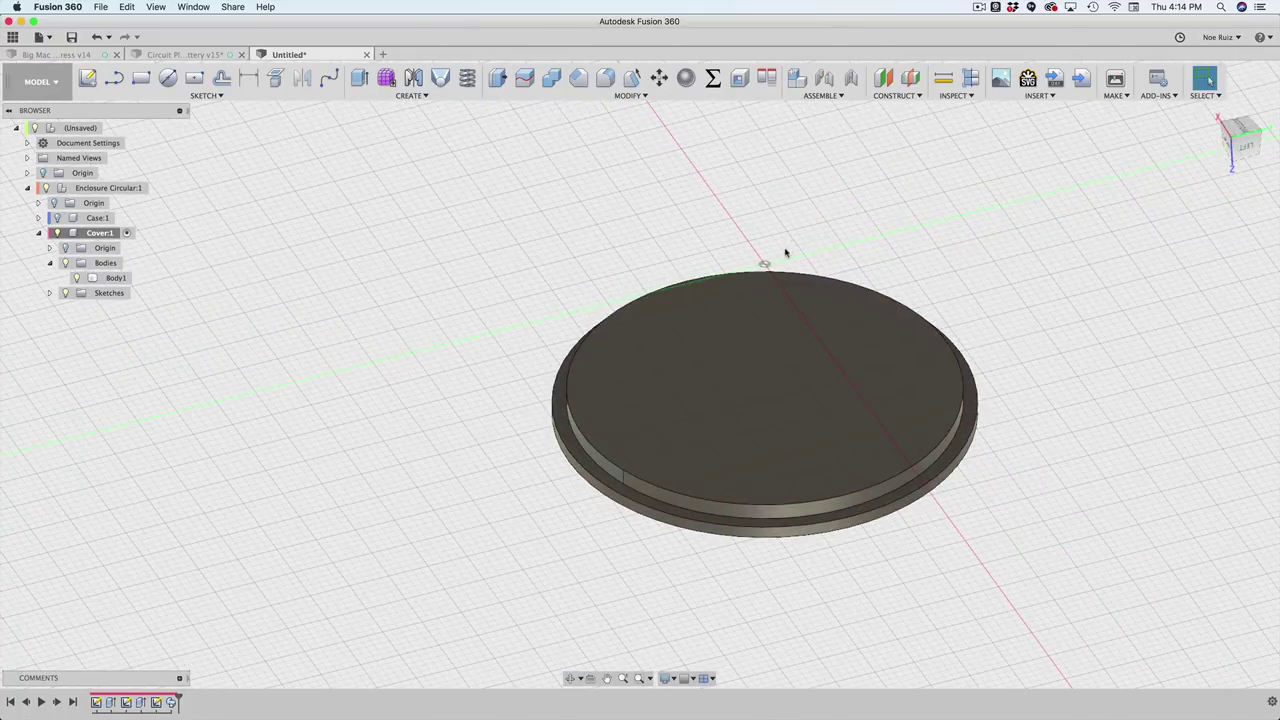
scroll(766, 260, up, 3)
scroll(766, 260, down, 4)
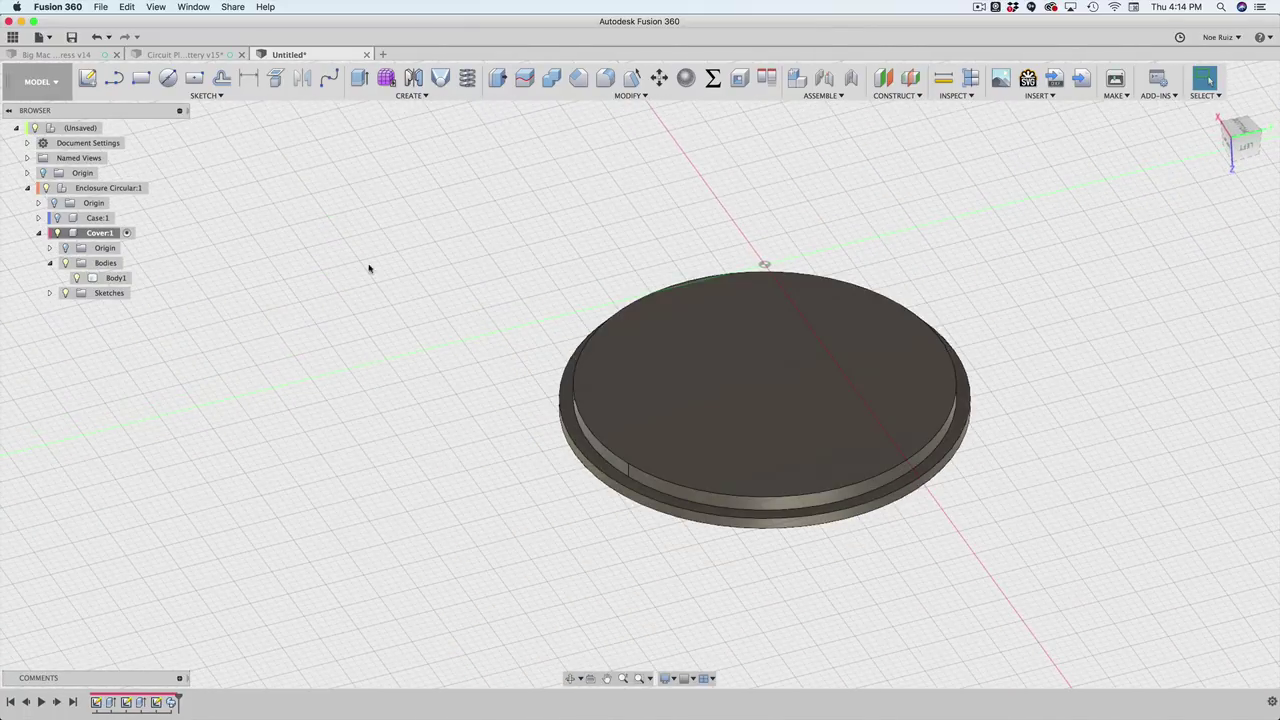
click(65, 248)
shift+middle_drag(437, 449, 451, 429)
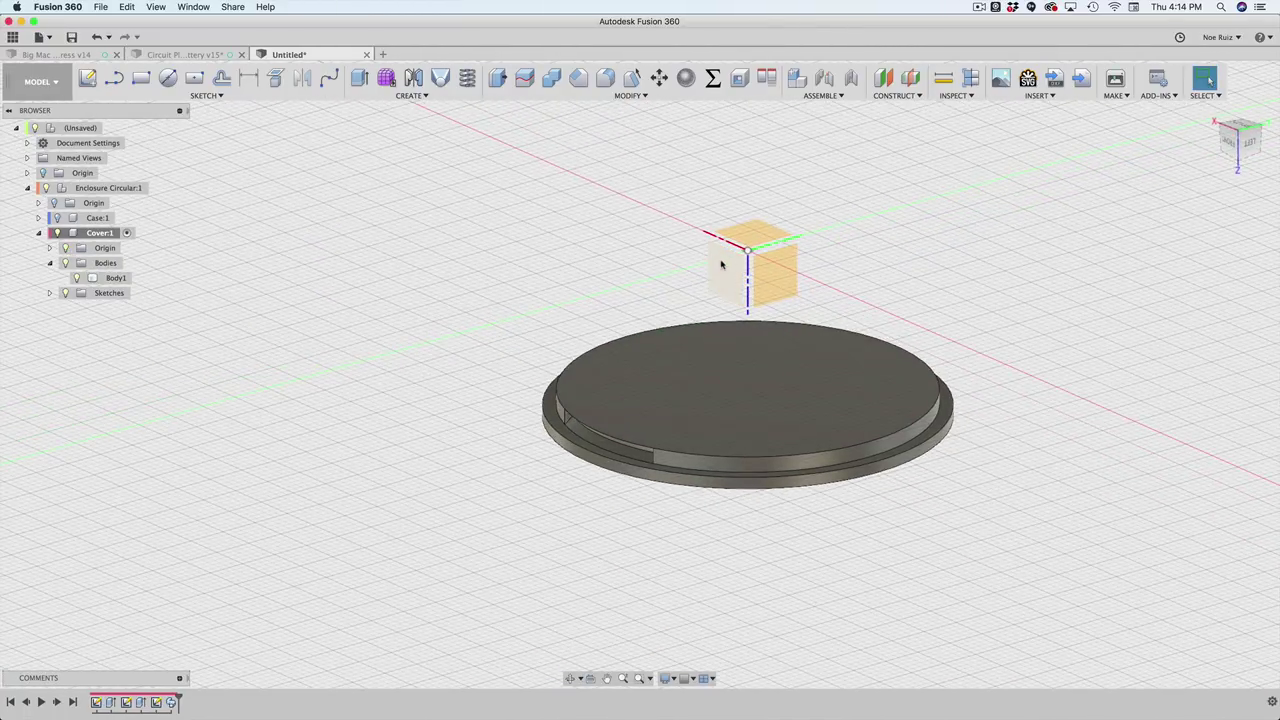
shift+middle_drag(557, 267, 540, 273)
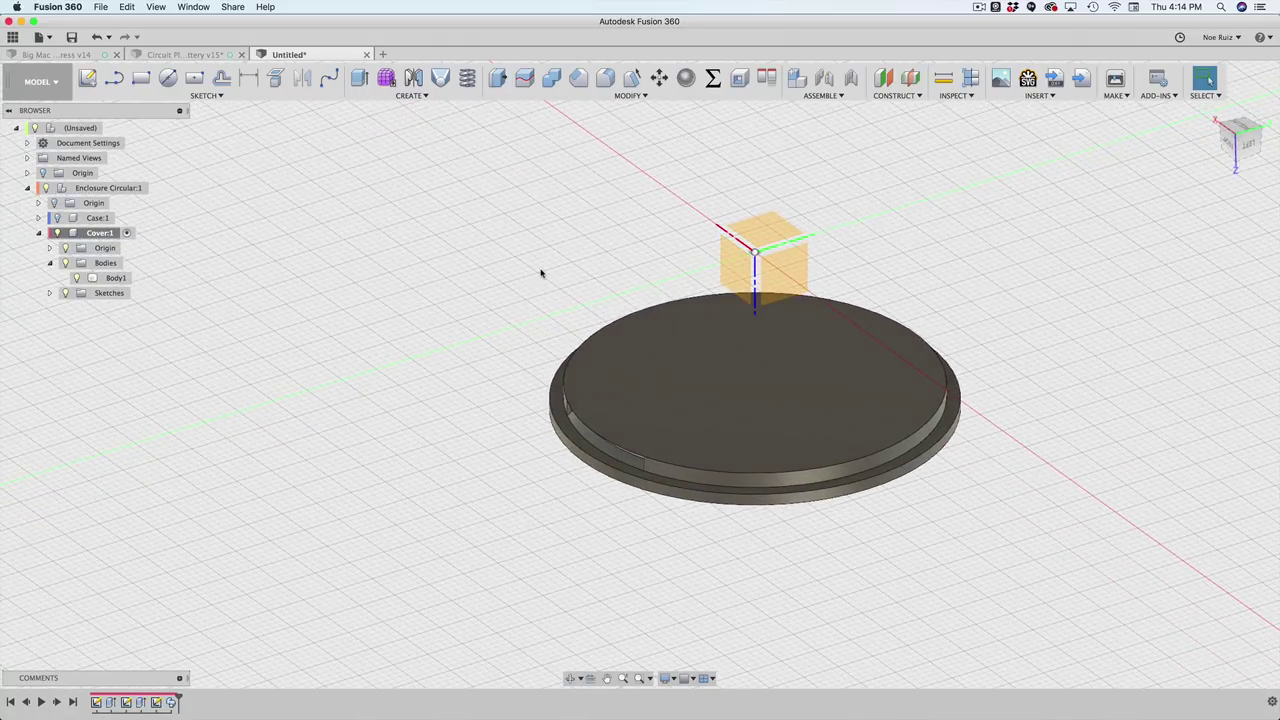
Step: Mirror the swept snap groove on the cover's lip across the Cover's XZ origin plane
text(smirror)
key(Return)
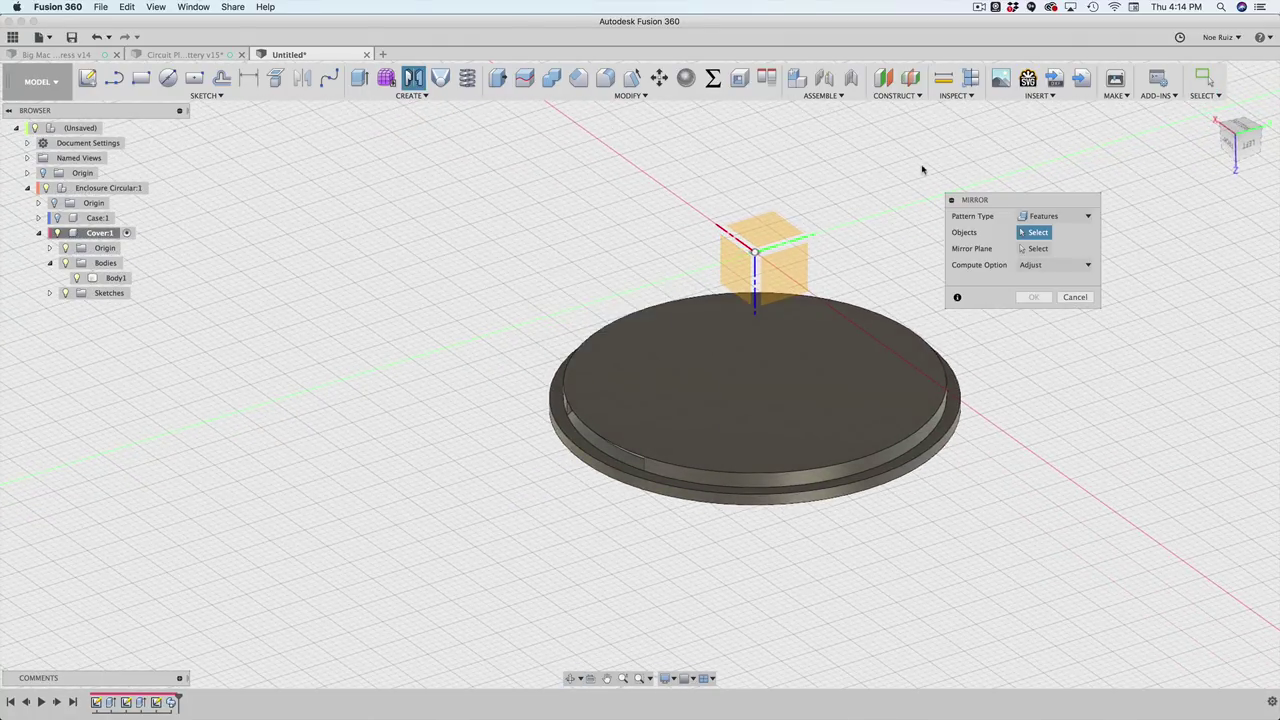
click(171, 702)
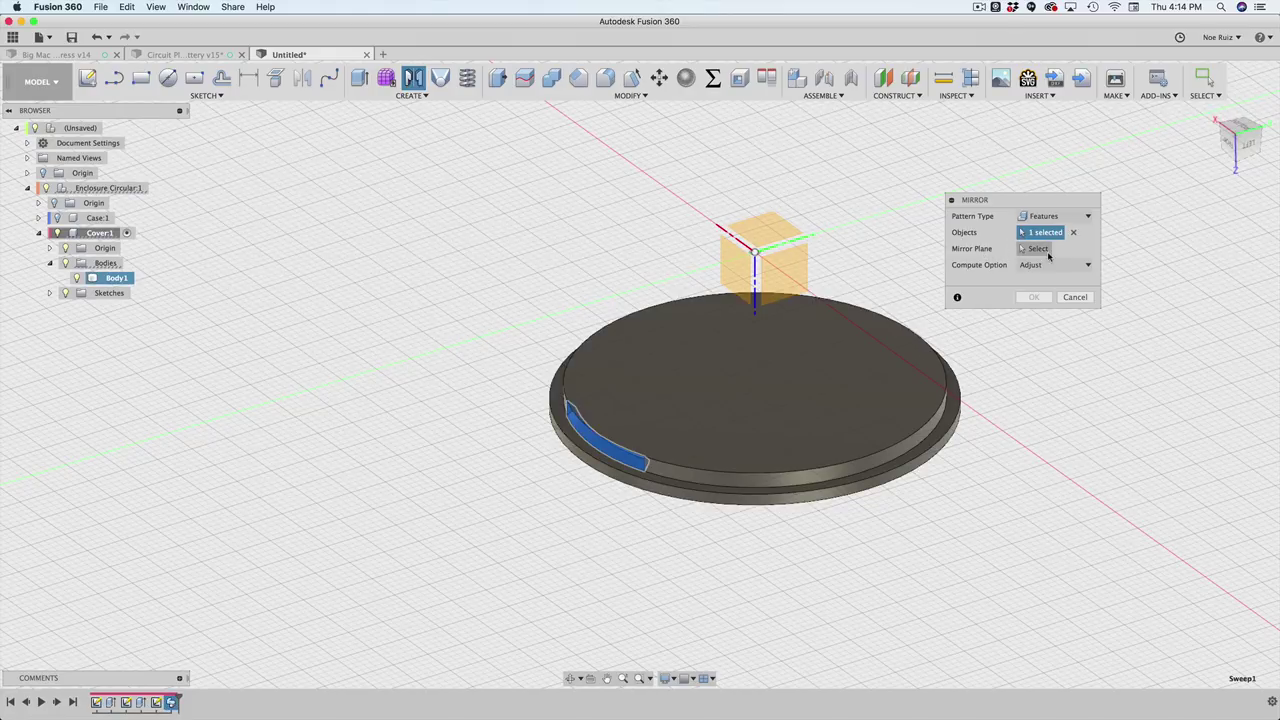
scroll(752, 275, up, 3)
scroll(751, 264, down, 3)
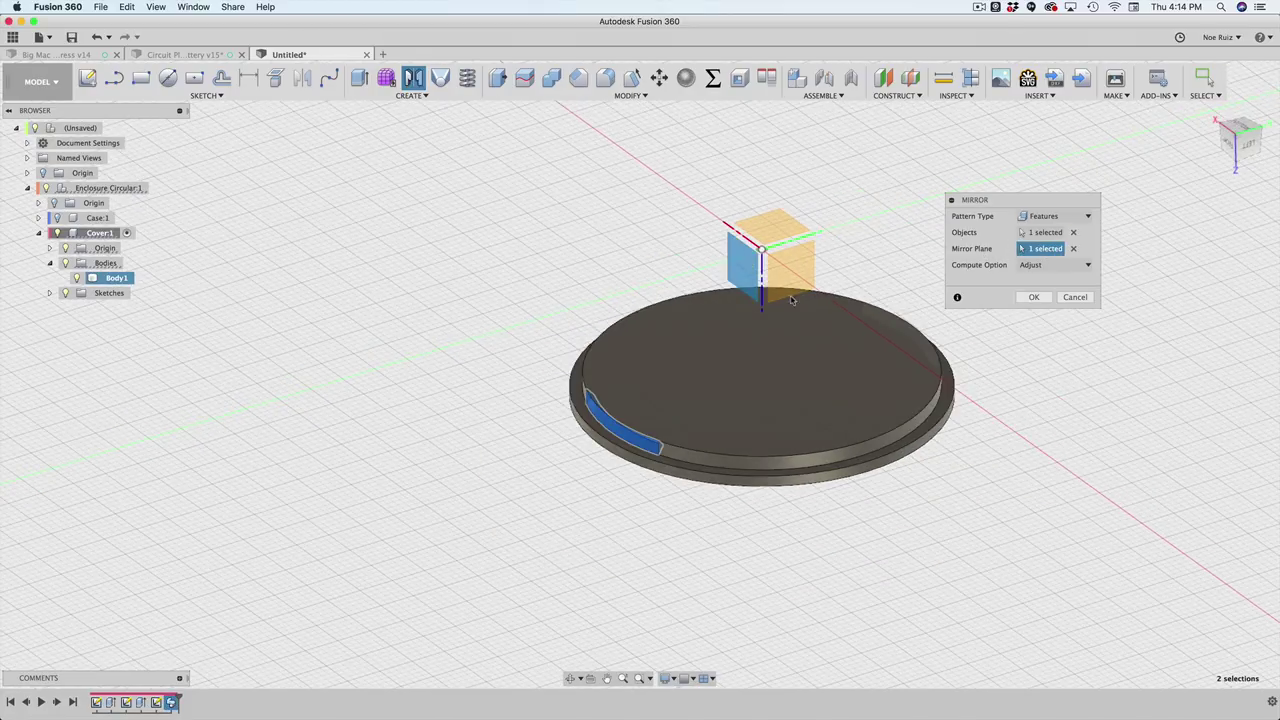
shift+middle_drag(1010, 446, 926, 449)
scroll(884, 514, up, 4)
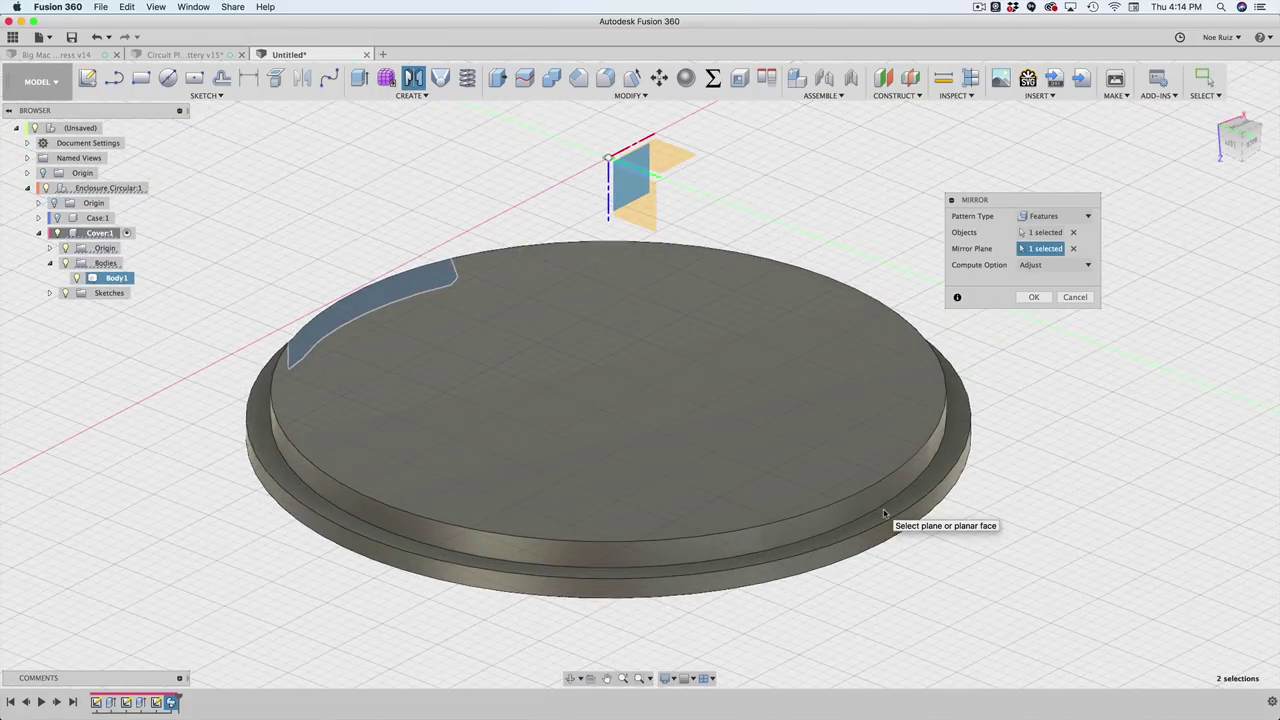
key(Return)
Step: Shell the cover inward from the flat circular face of its raised lip
scroll(680, 503, down, 3)
shift+middle_drag(366, 503, 726, 451)
click(668, 443)
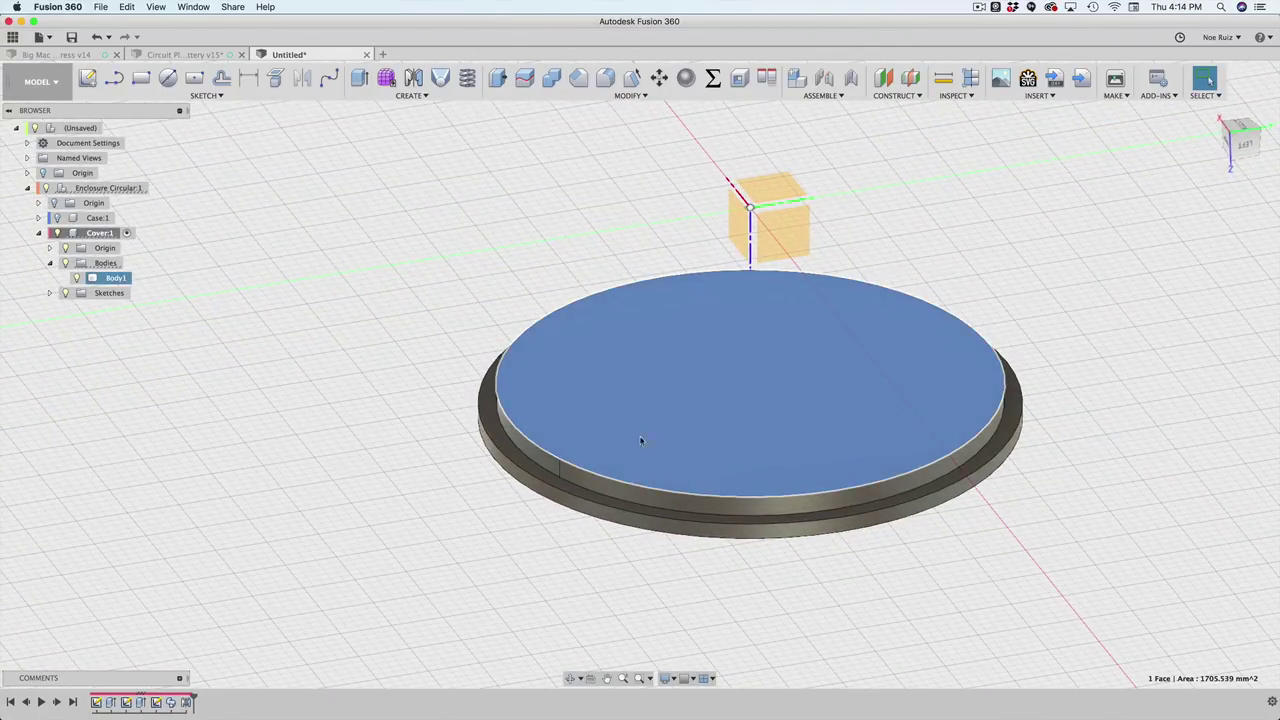
text(ssh)
key(Return)
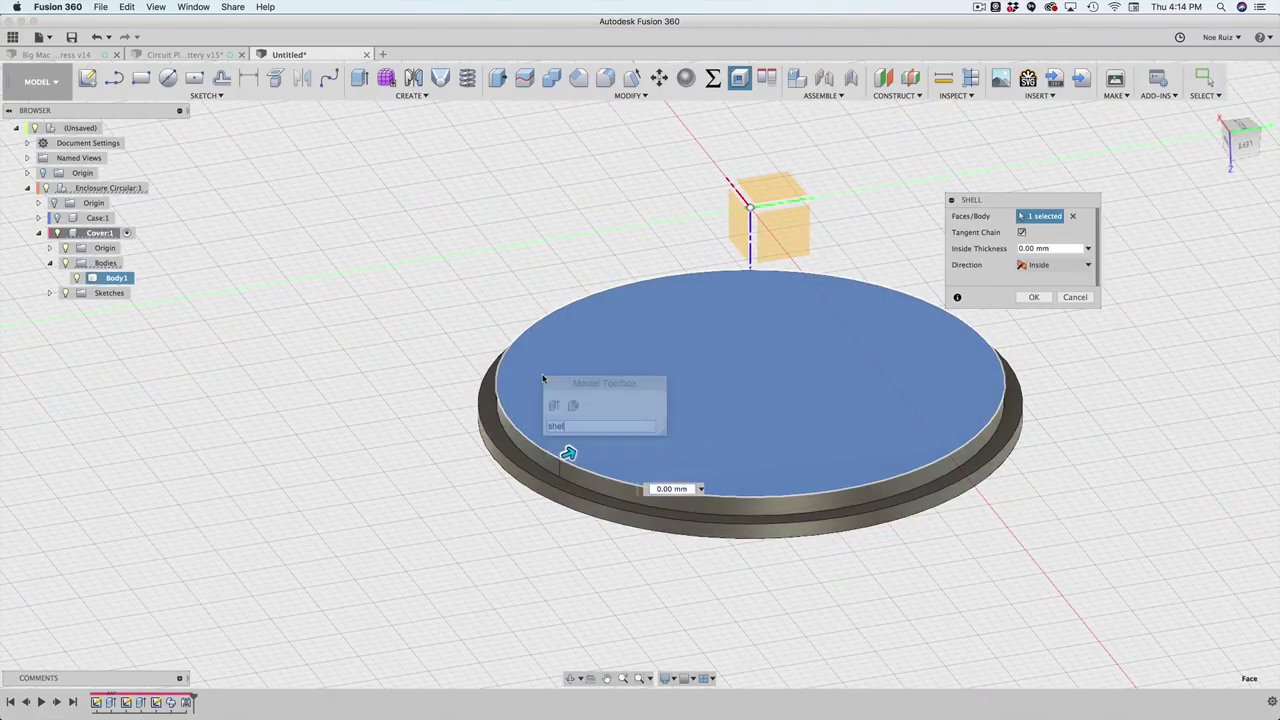
key(Return)
Step: Examine the shelled cover's inner wall around both mirrored snap grooves
shift+middle_drag(523, 369, 721, 424)
scroll(397, 358, up, 5)
scroll(707, 379, down, 5)
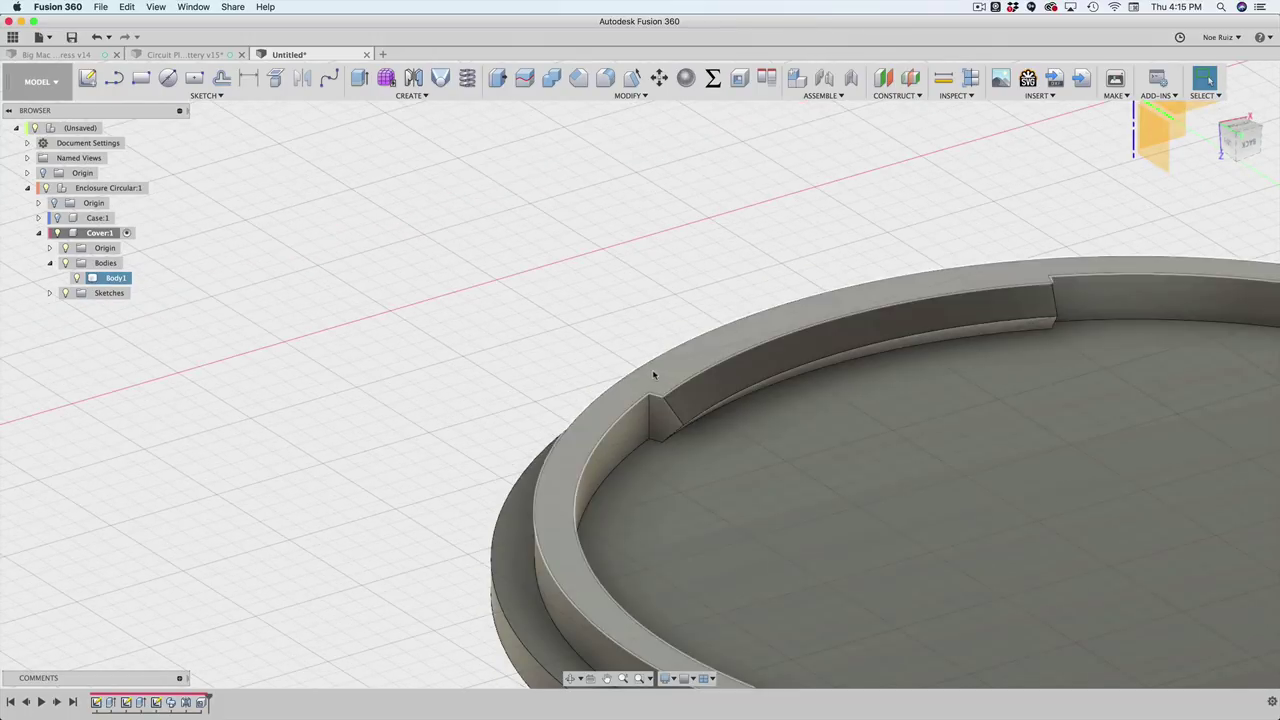
shift+middle_drag(654, 374, 467, 473)
scroll(680, 351, up, 5)
scroll(667, 410, down, 5)
scroll(462, 475, down, 3)
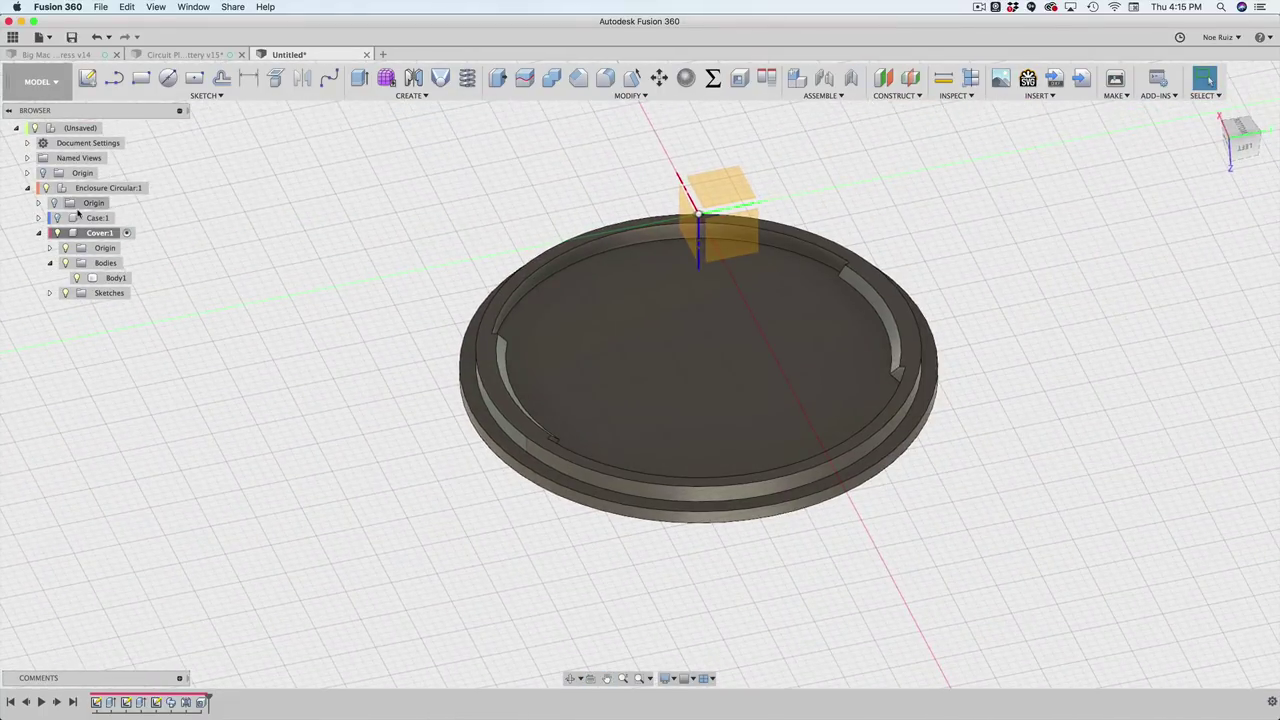
Step: Show the Case component and make the Enclosure Circular component active
click(56, 218)
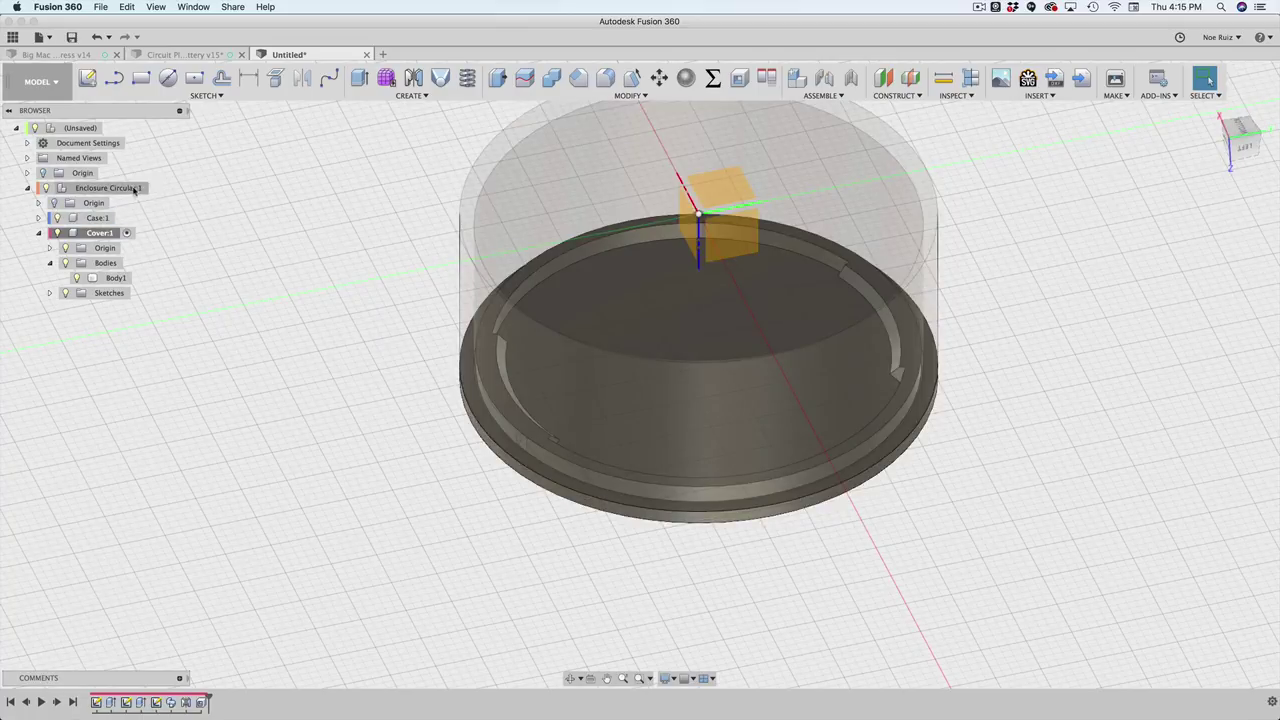
click(148, 189)
mouse_move(343, 438)
shift+middle_down()
mouse_move(320, 269)
mouse_move(277, 443)
mouse_move(346, 430)
shift+middle_up()
click(346, 430)
scroll(346, 430, down, 2)
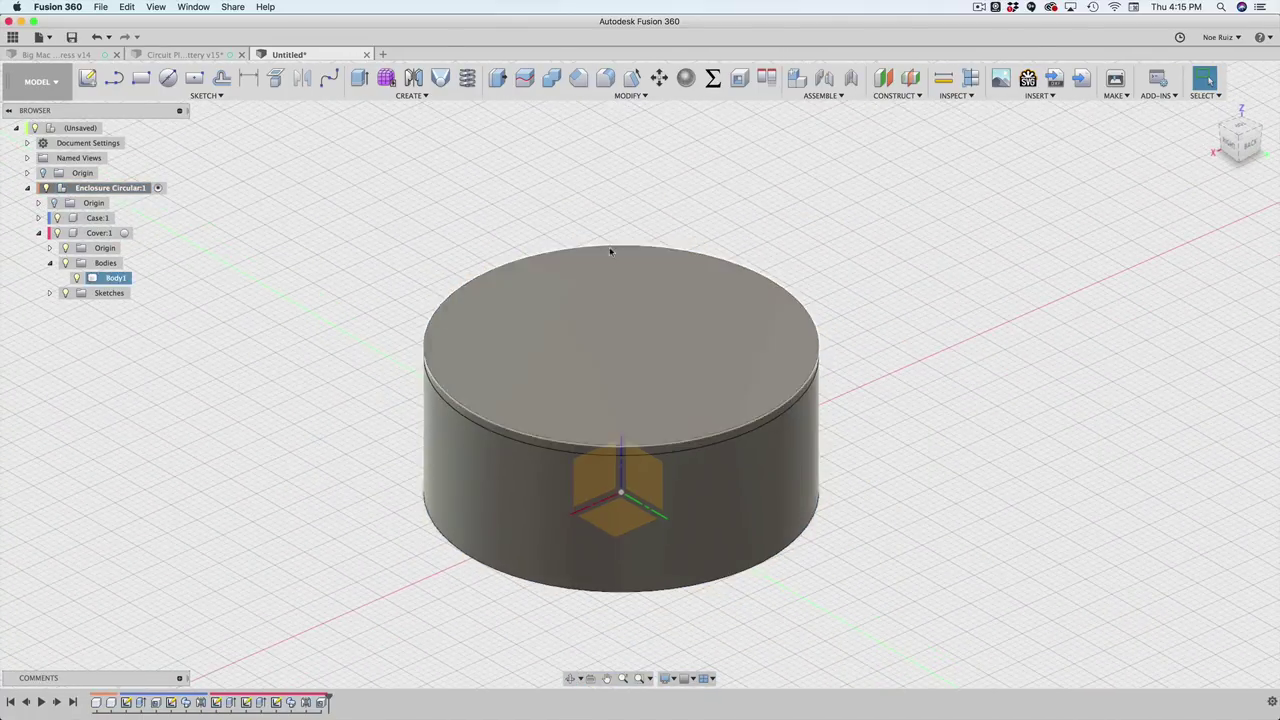
Step: Create a section analysis from the XZ plane through the enclosure, rotated to an X angle of -90 degrees
click(970, 82)
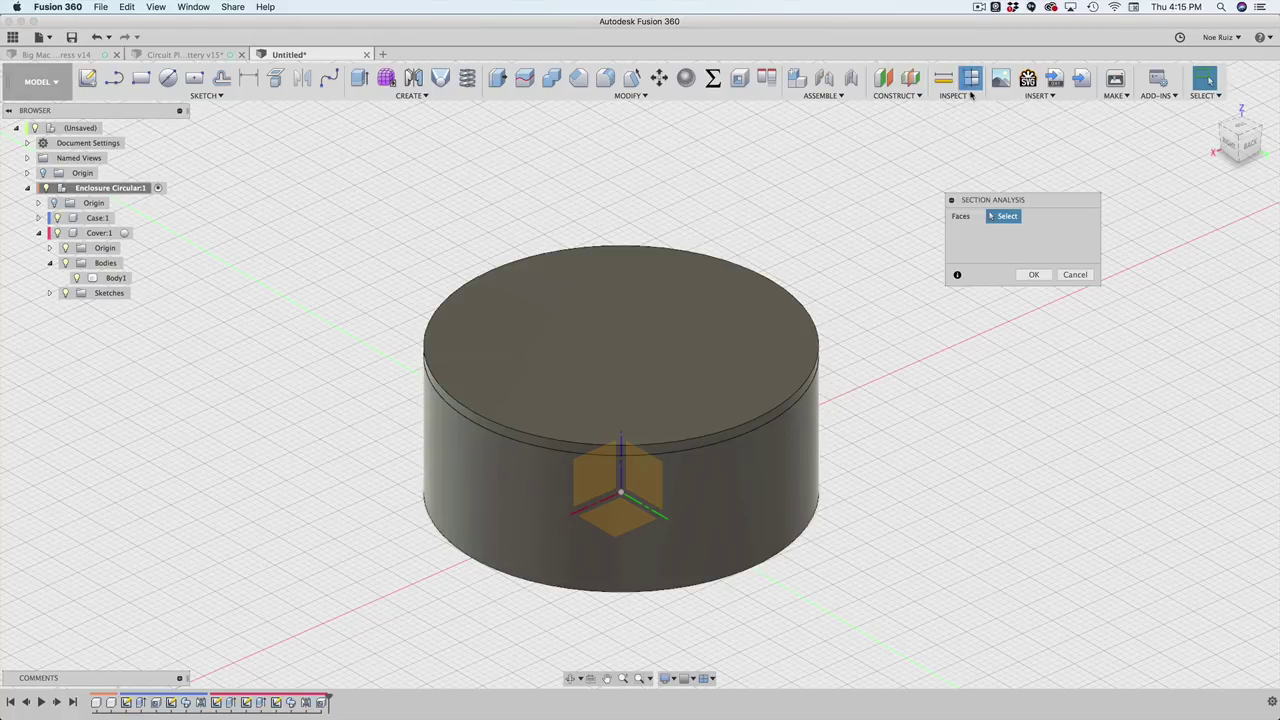
click(607, 478)
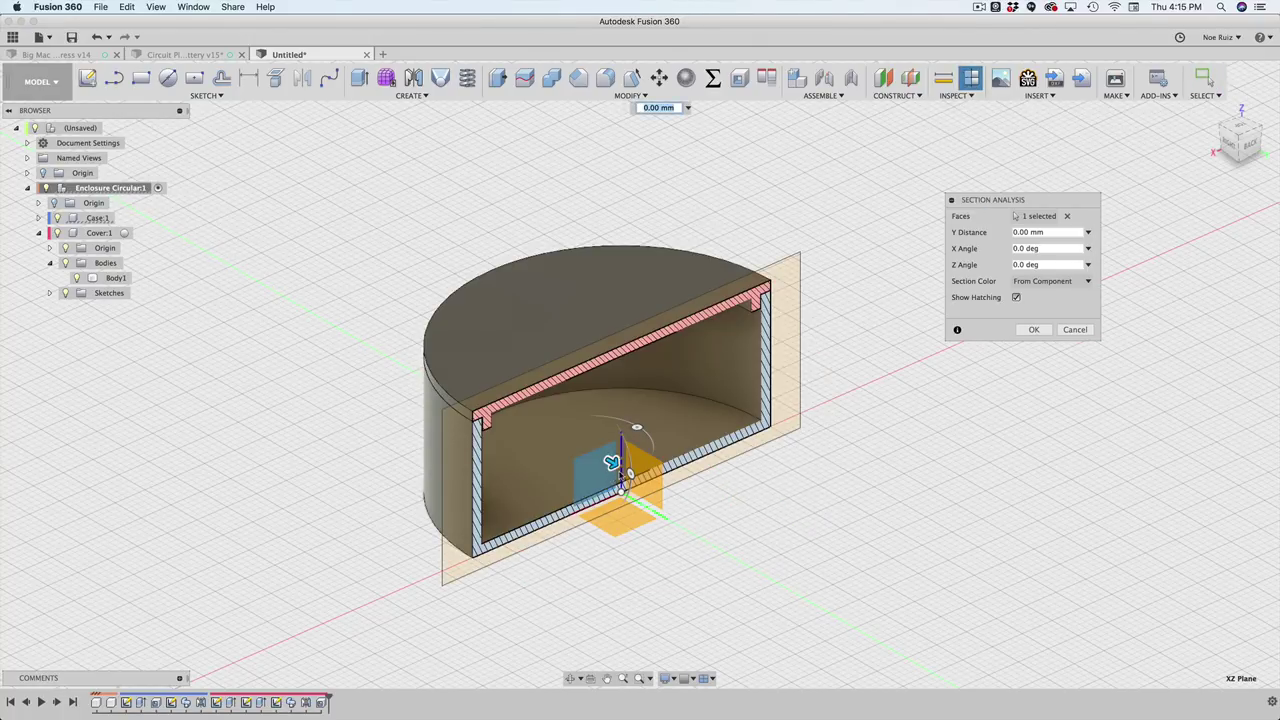
shift+middle_drag(751, 500, 780, 517)
drag(668, 436, 690, 497)
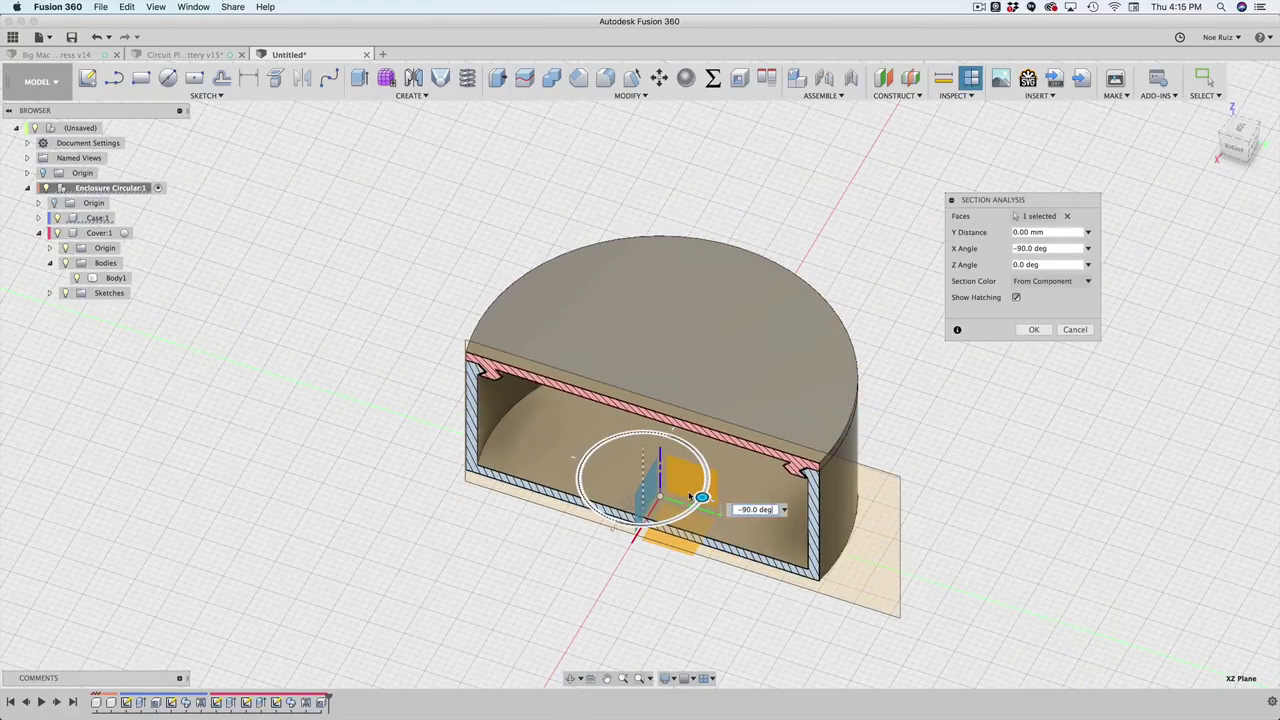
click(1027, 334)
Step: Examine the sectioned joint where the case's snap ridge meets the groove in the cover's lip
scroll(194, 369, up, 5)
shift+middle_drag(606, 369, 878, 354)
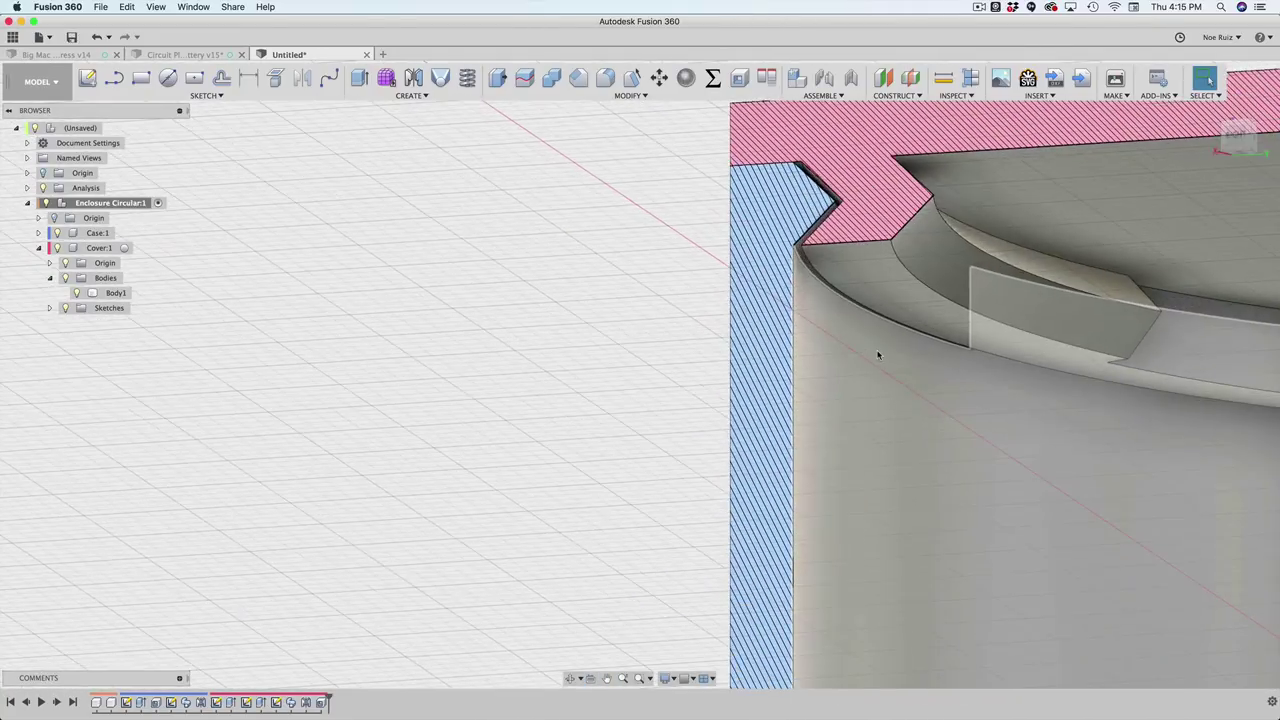
scroll(878, 354, down, 5)
scroll(919, 298, up, 3)
click(919, 298)
middle_drag(959, 322, 830, 285)
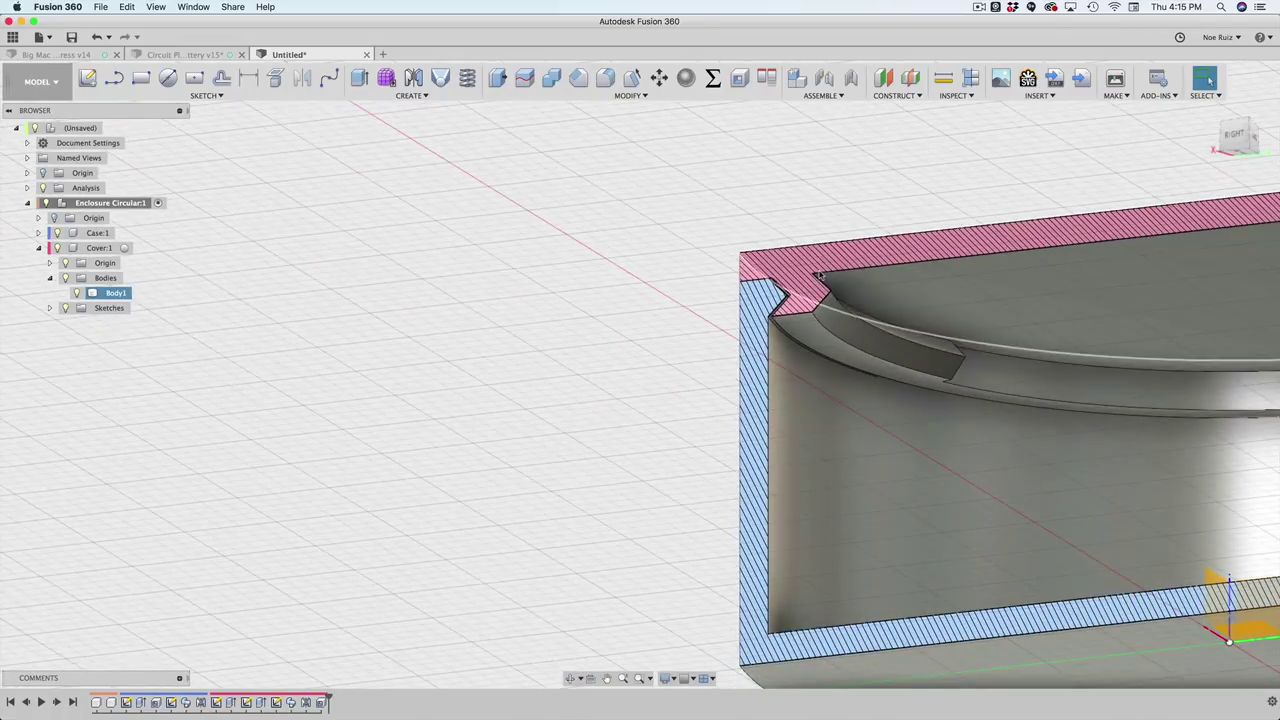
scroll(826, 283, up, 3)
scroll(826, 280, down, 1)
scroll(826, 277, up, 2)
scroll(827, 276, up, 3)
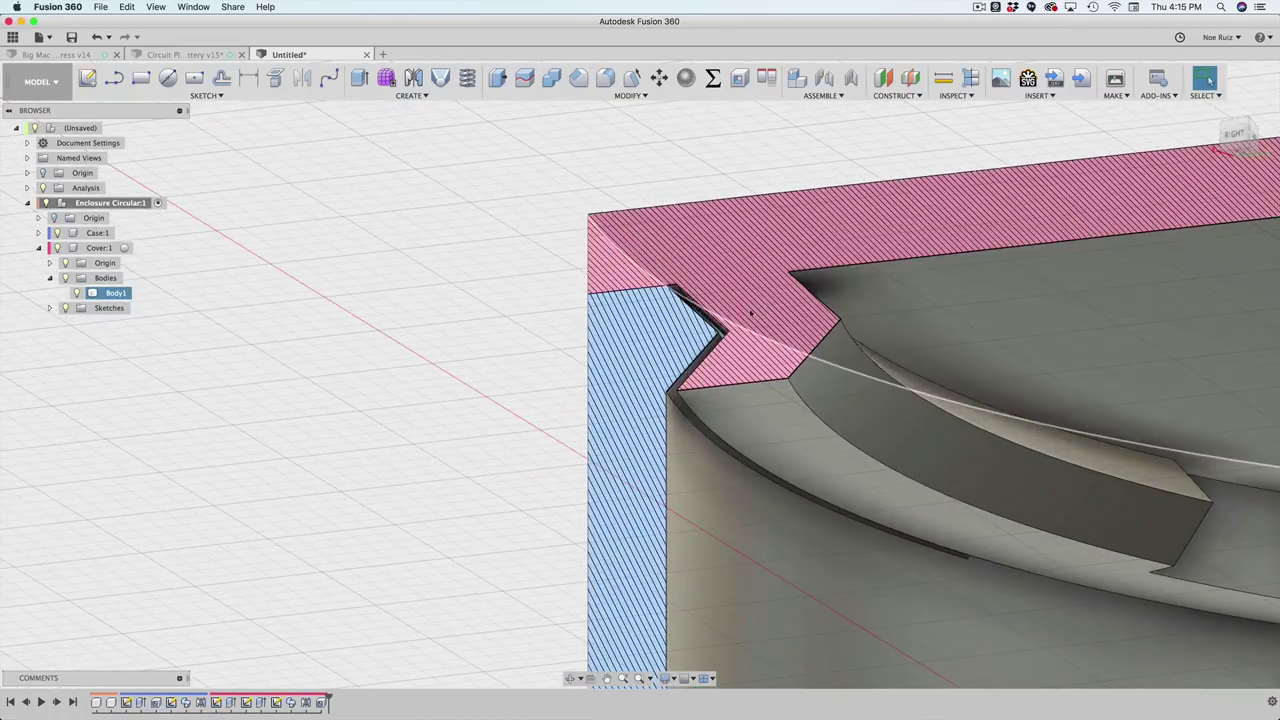
Step: Measure the gap between the curved lower edges of the cover's groove and the case's snap ridge
click(690, 413)
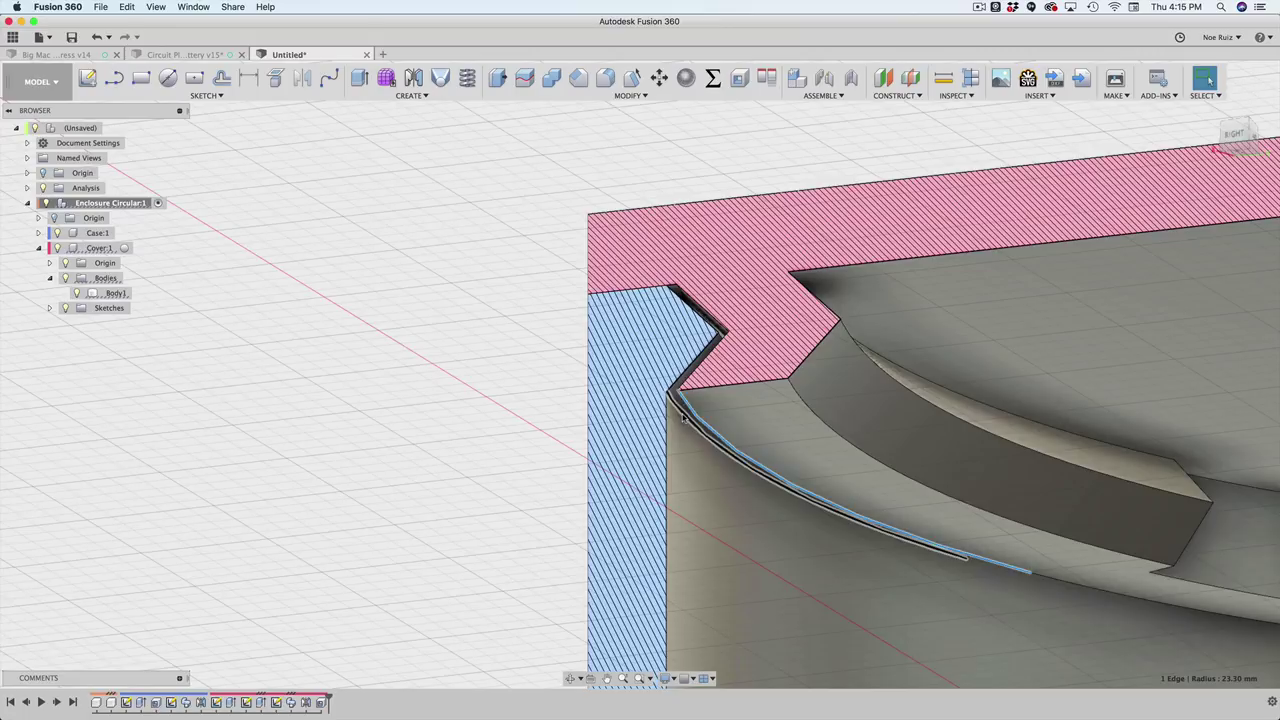
scroll(1238, 679, down, 5)
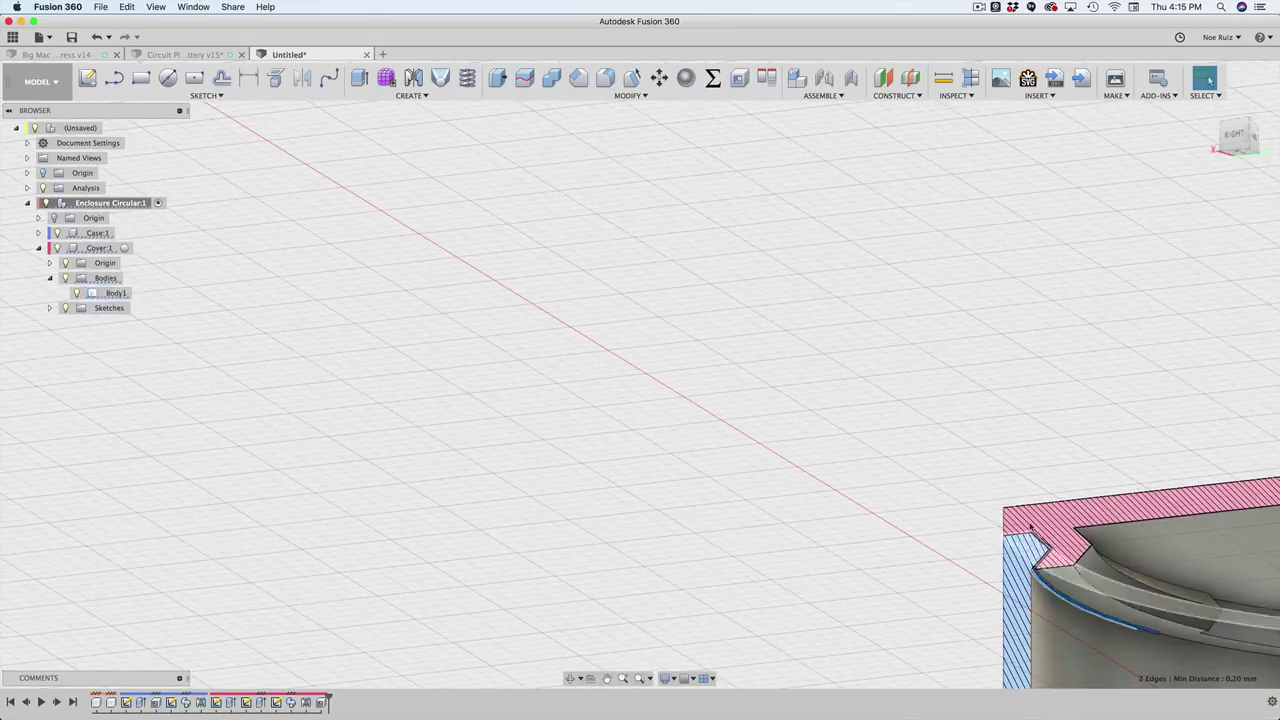
middle_drag(1050, 545, 613, 314)
middle_drag(585, 425, 379, 421)
scroll(420, 438, down, 2)
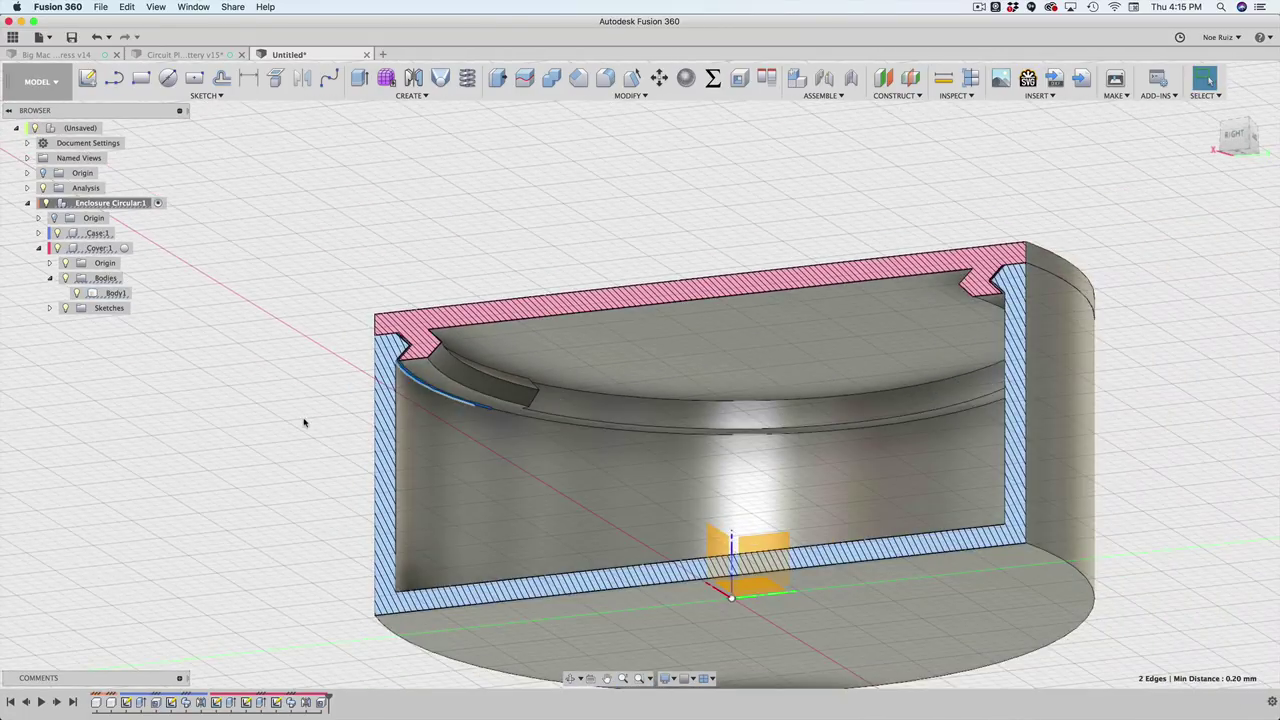
shift+middle_drag(302, 380, 357, 400)
Step: Add a user parameter named diameter in millimetres with an expression of 50
click(712, 78)
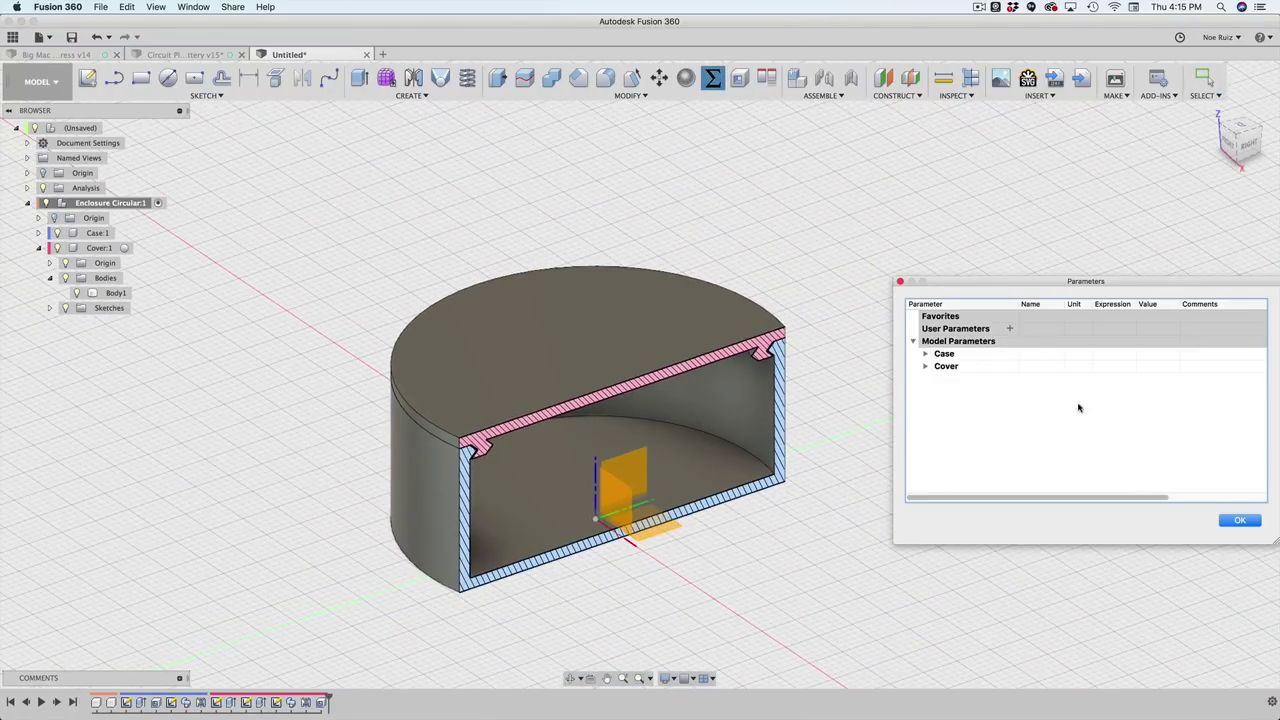
click(1007, 329)
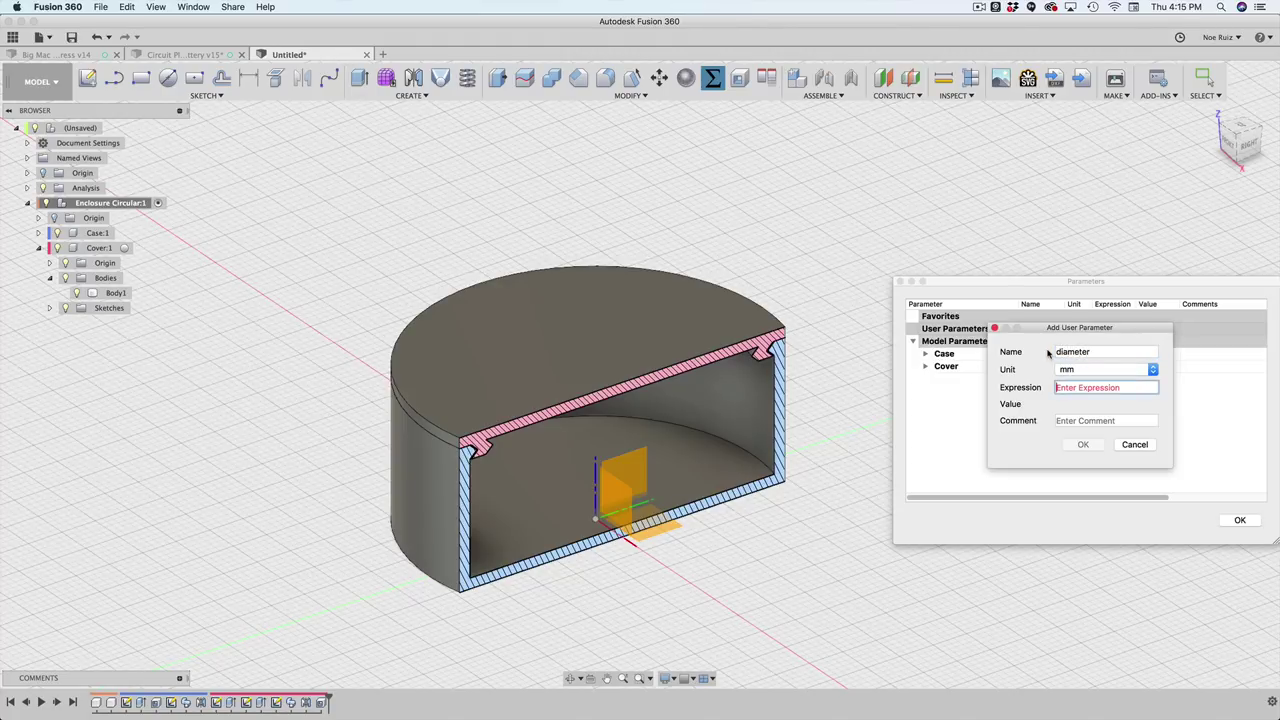
text(50)
key(Return)
click(1238, 521)
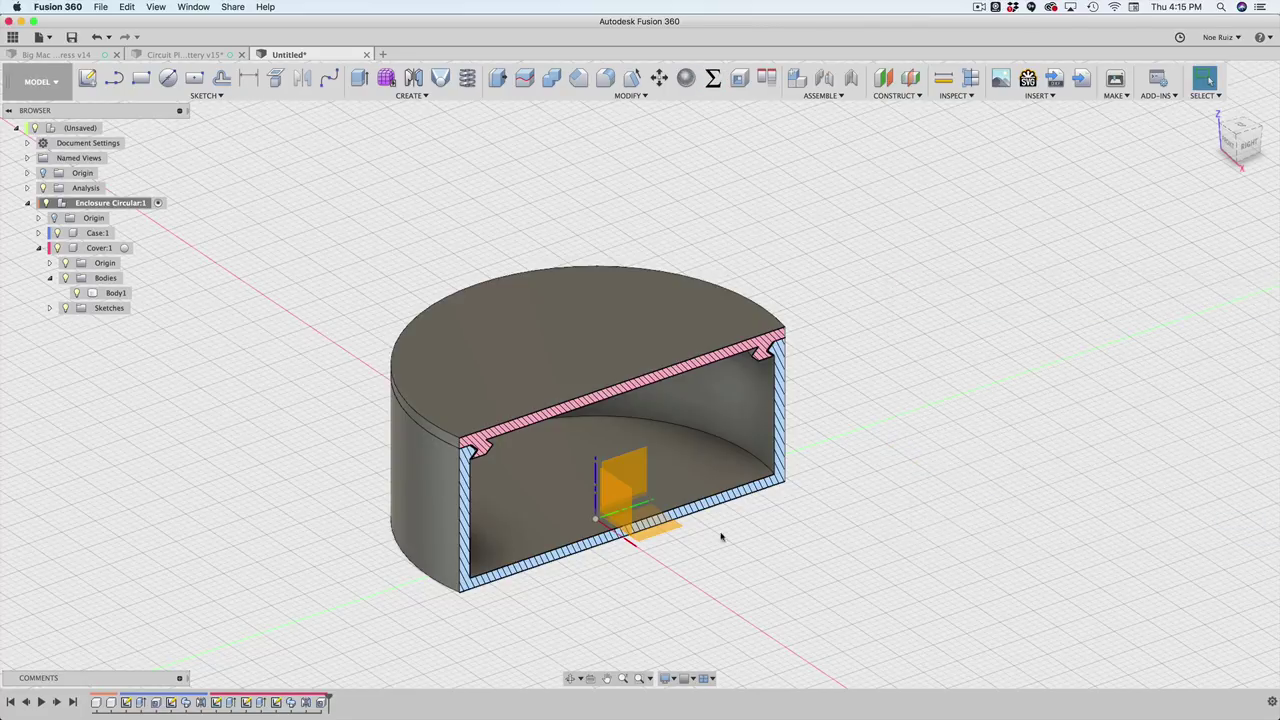
Step: Edit the Case's base circle sketch so its diameter dimension uses the diameter parameter, and finish the sketch
double_click(131, 703)
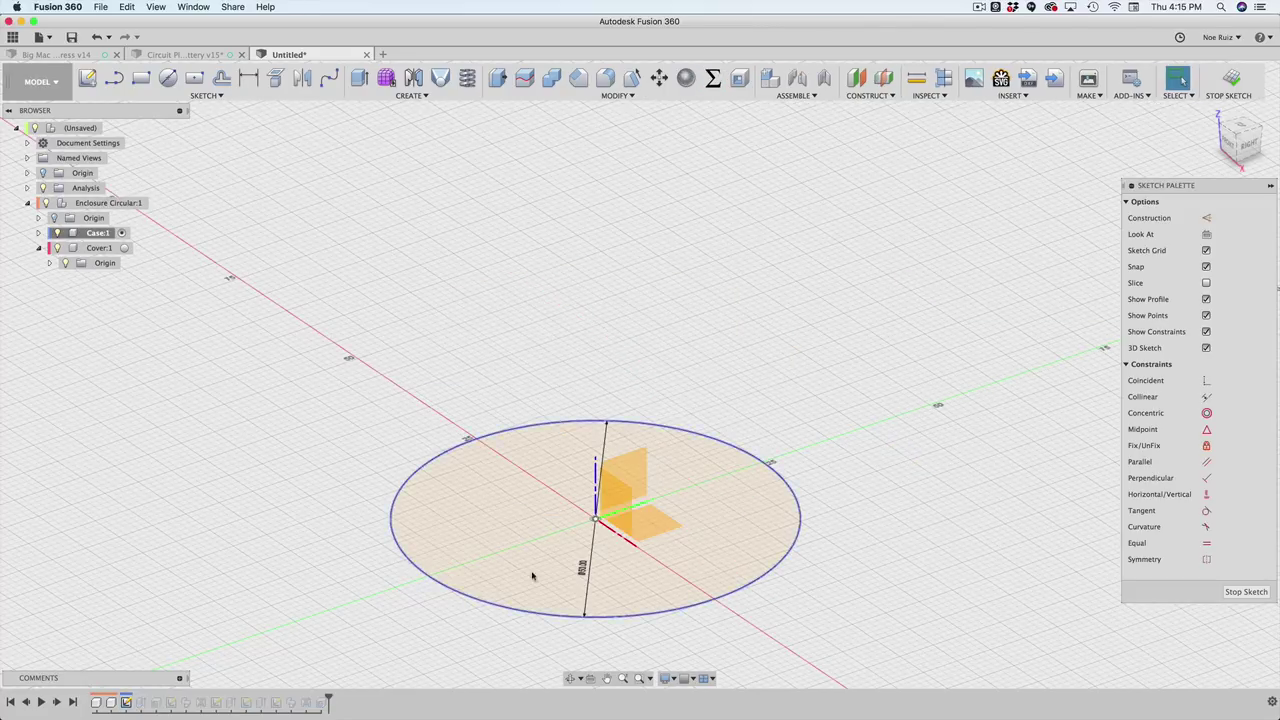
double_click(545, 517)
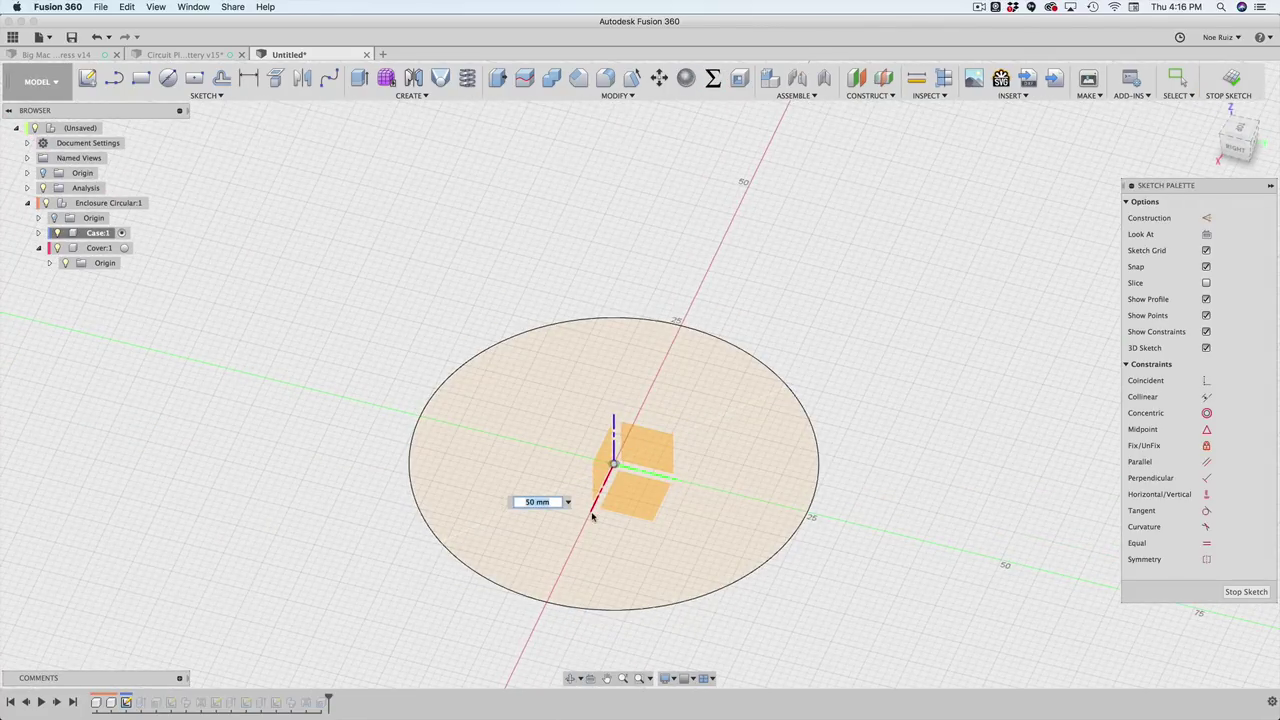
text(diameter)
key(Return)
key(Return)
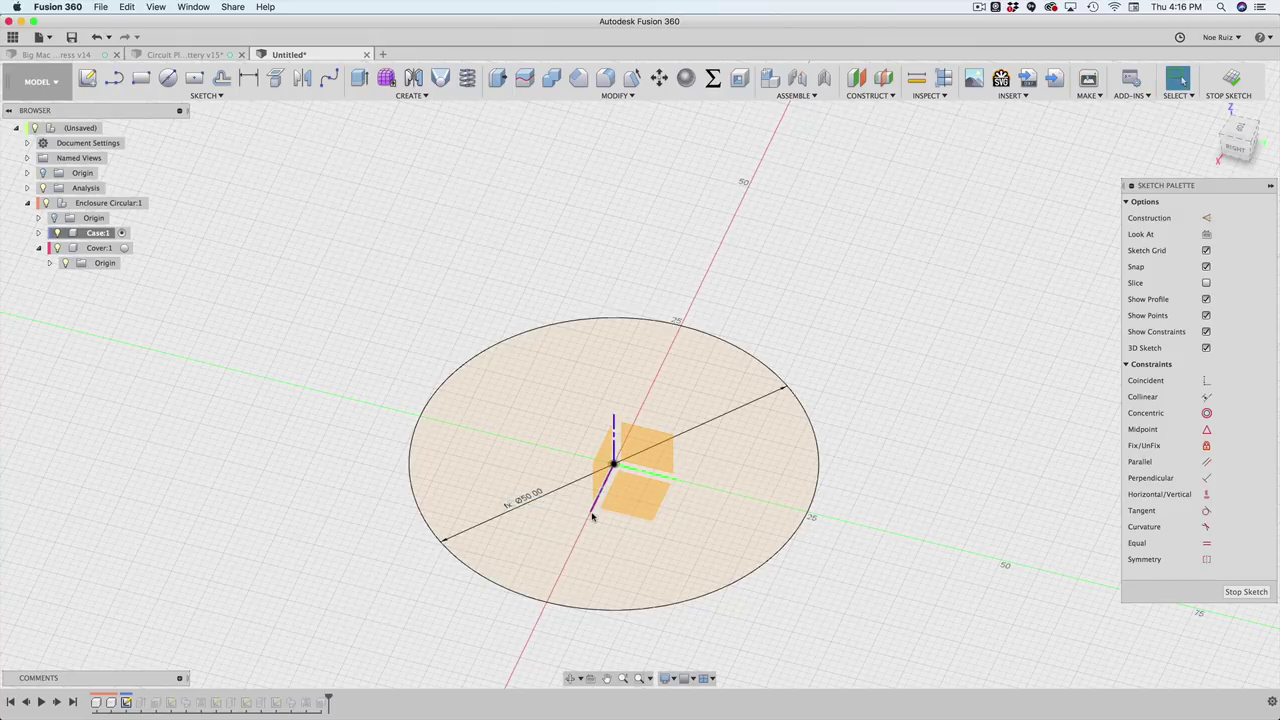
click(1235, 88)
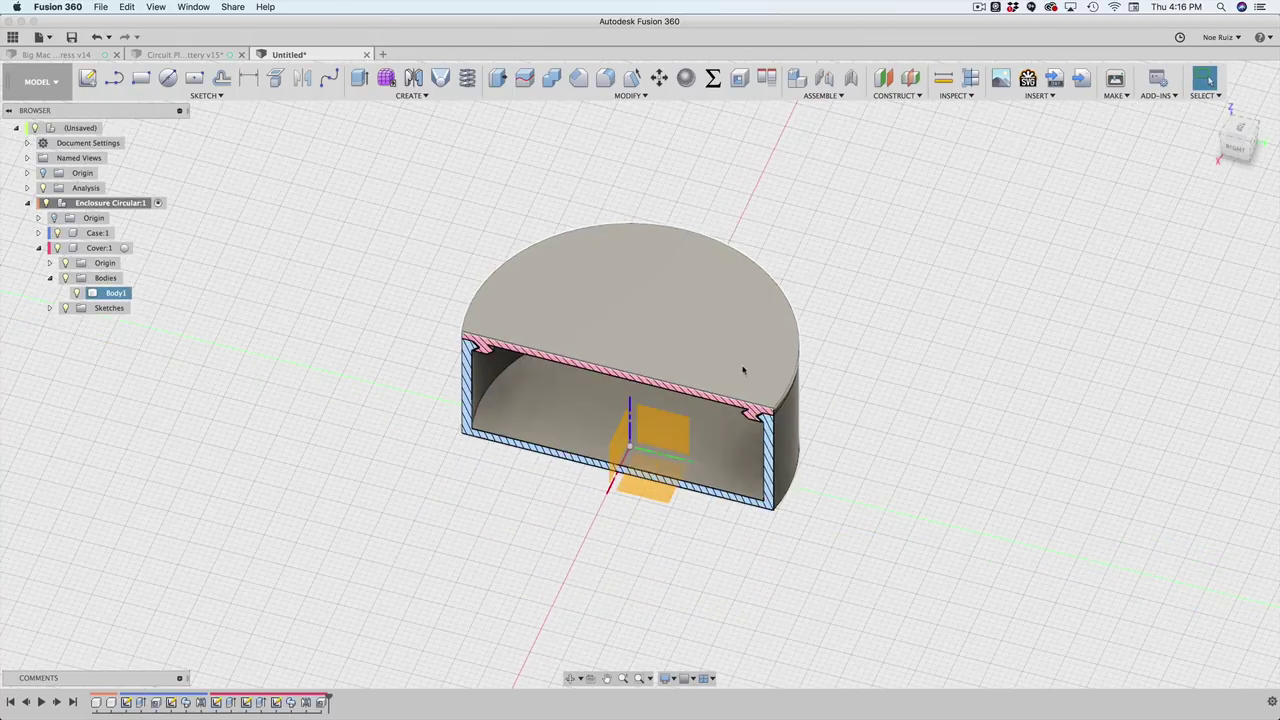
Step: Set the diameter user parameter to 70 mm to resize the enclosure
click(713, 78)
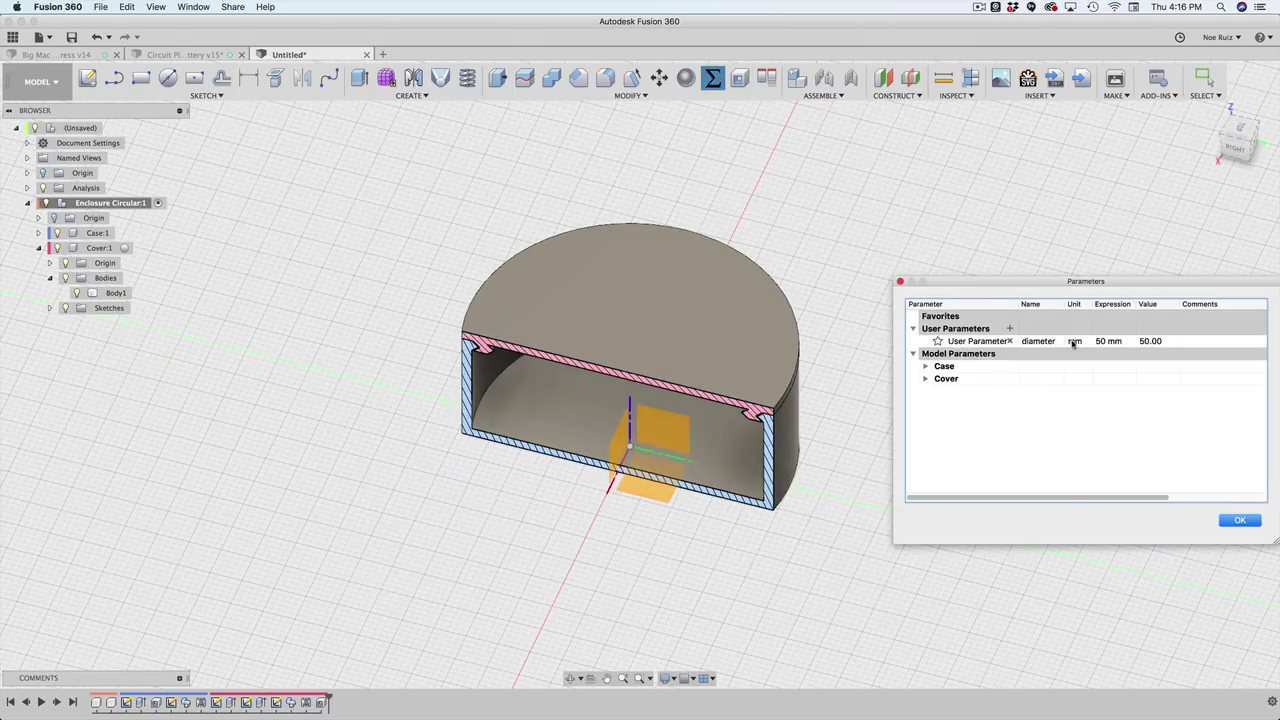
double_click(1104, 341)
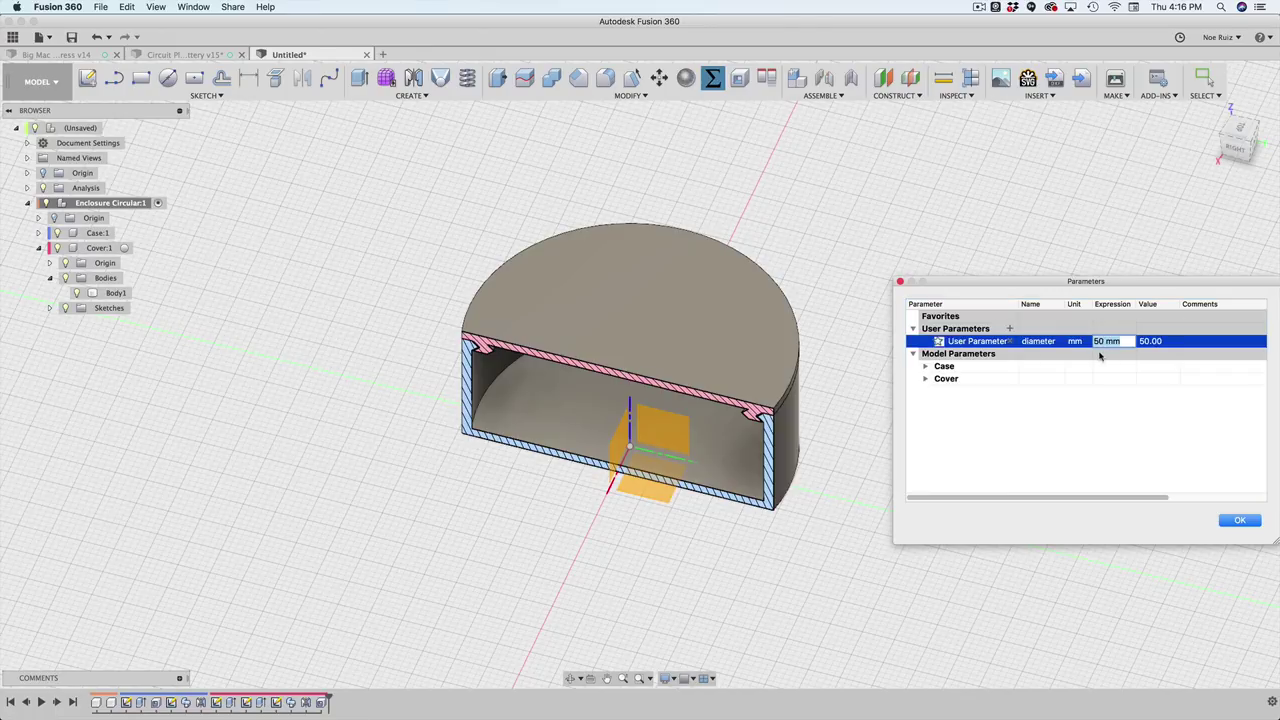
key(Return)
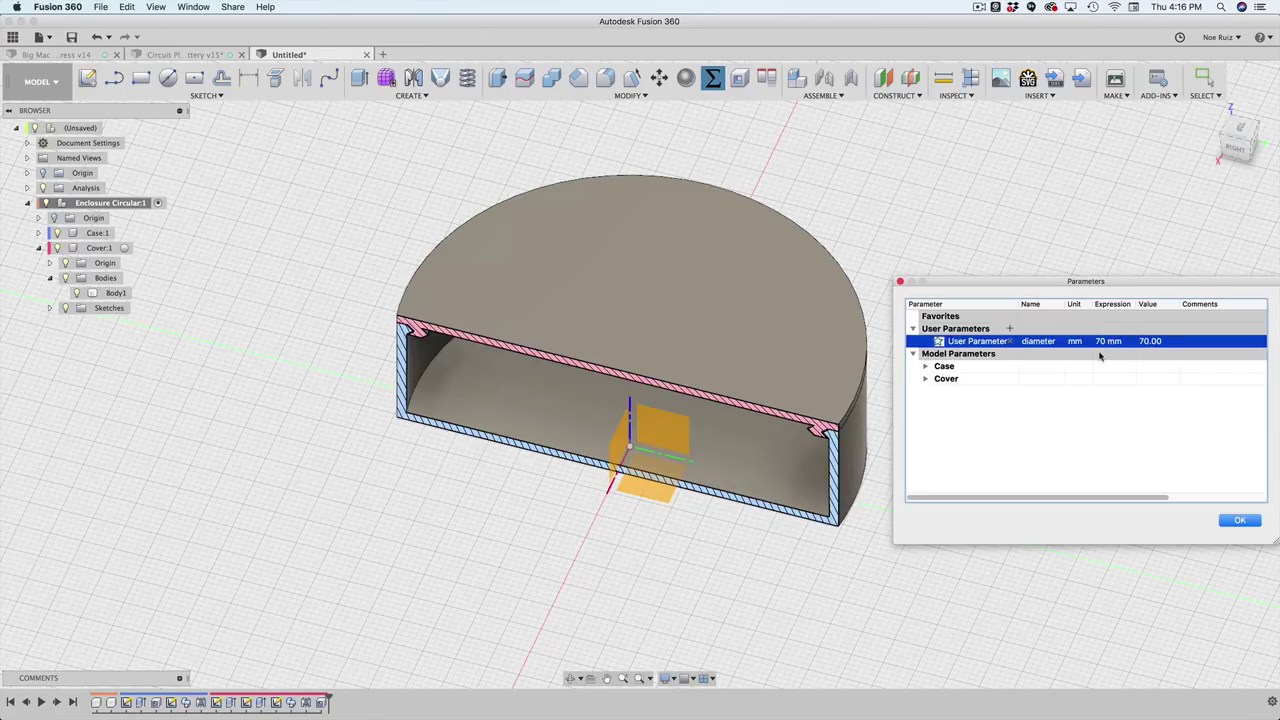
click(1240, 523)
middle_drag(1067, 477, 1090, 530)
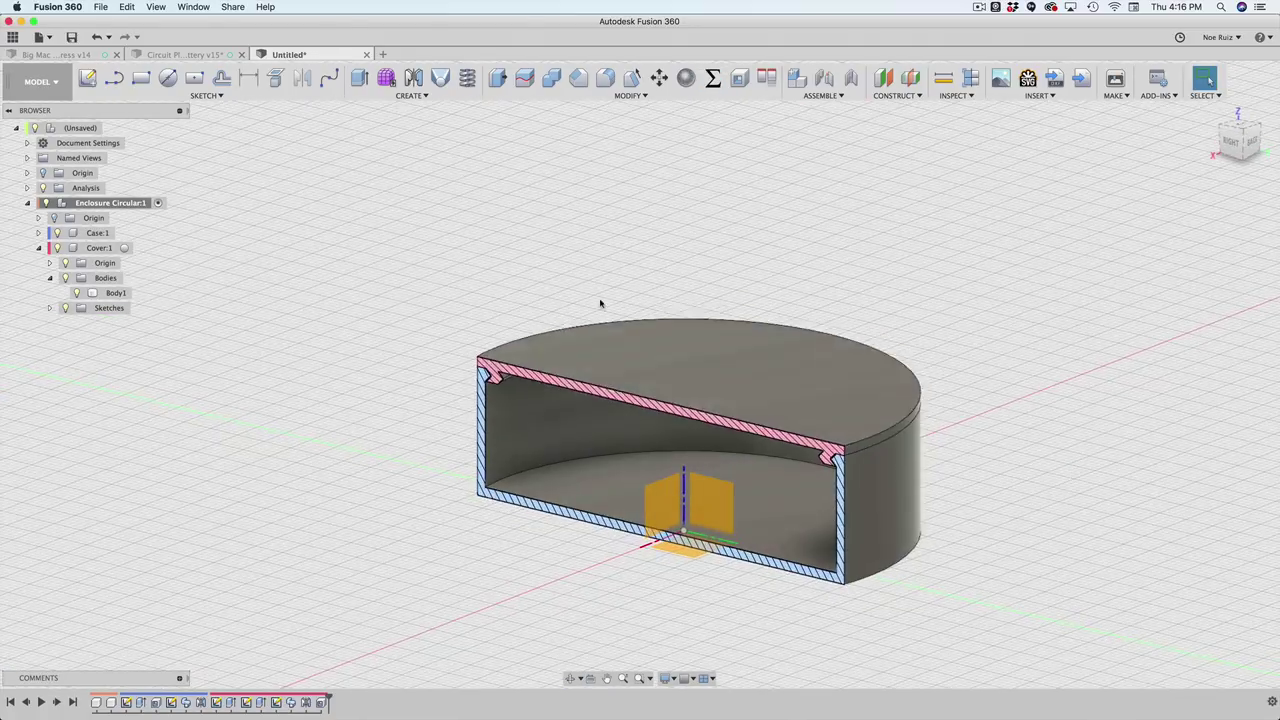
Step: Turn off the section analysis and hide the cover body to inspect the case's snap ridge
click(43, 187)
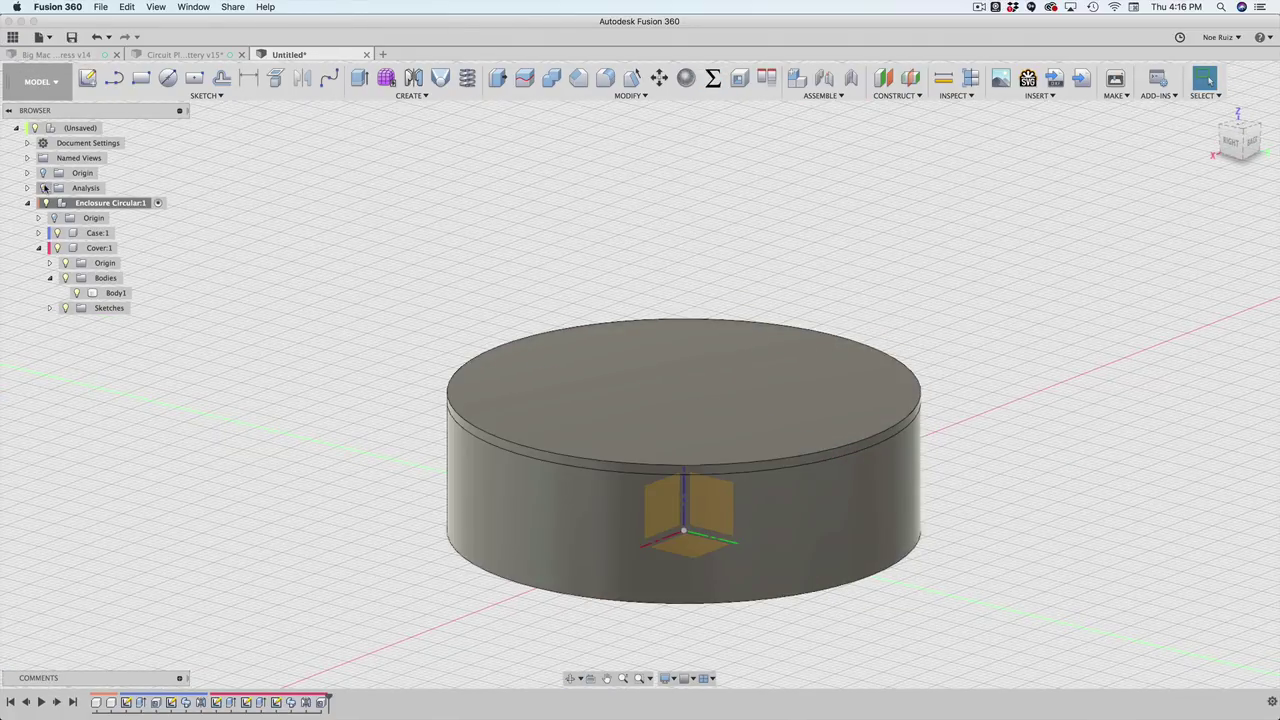
click(507, 401)
key(v)
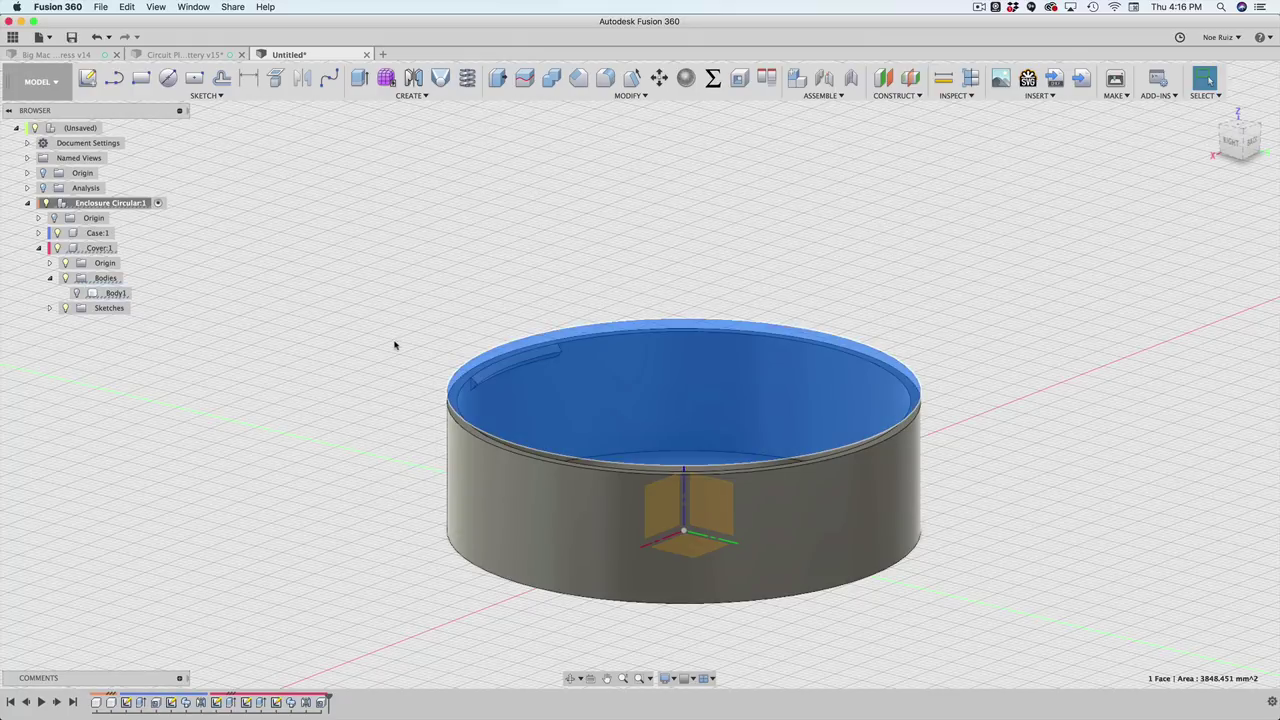
shift+middle_drag(390, 307, 225, 293)
scroll(494, 264, up, 7)
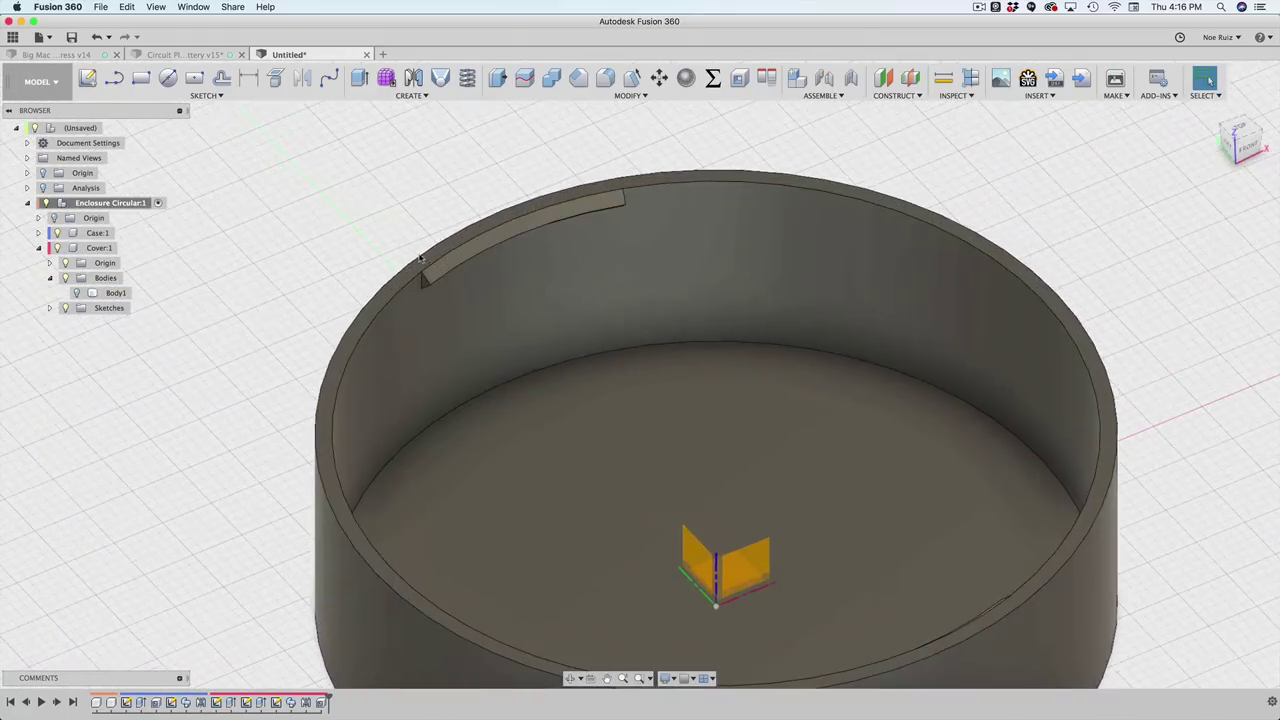
scroll(455, 260, down, 7)
middle_drag(419, 195, 511, 210)
Step: Open Change Parameters and set the diameter user parameter to 40 mm to check how the case and its snap ridge resize
text(spara)
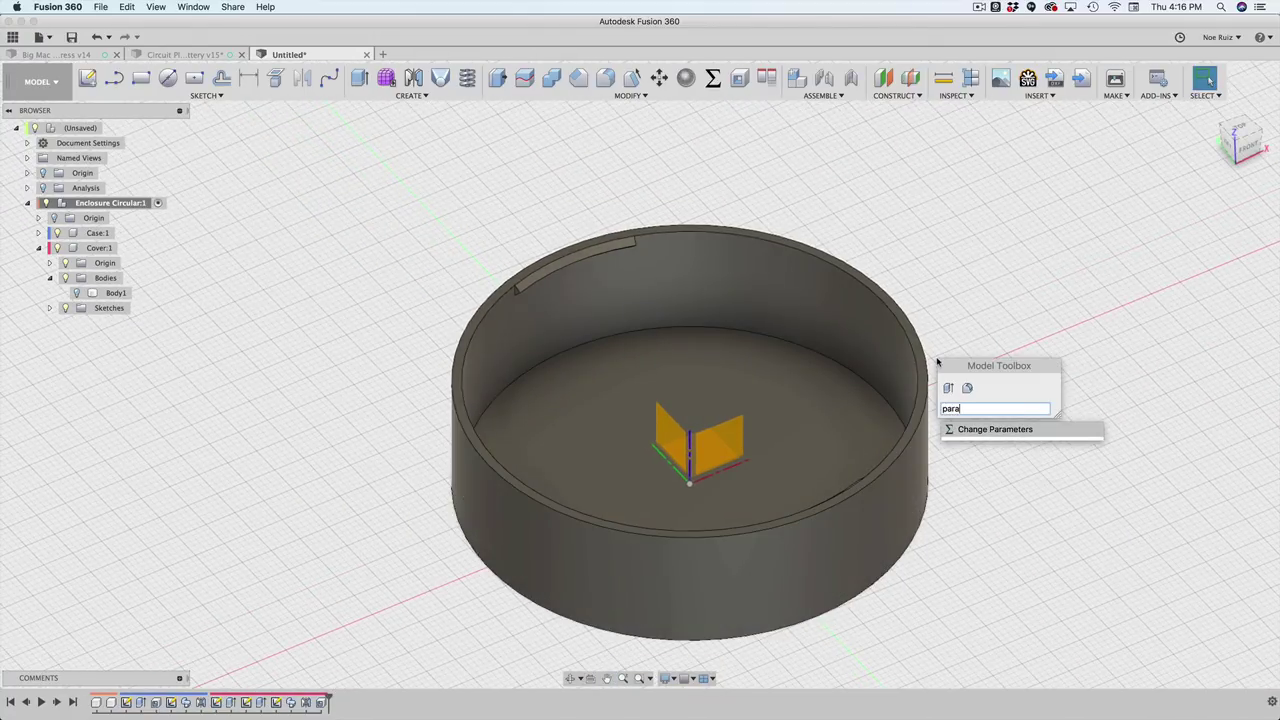
key(Return)
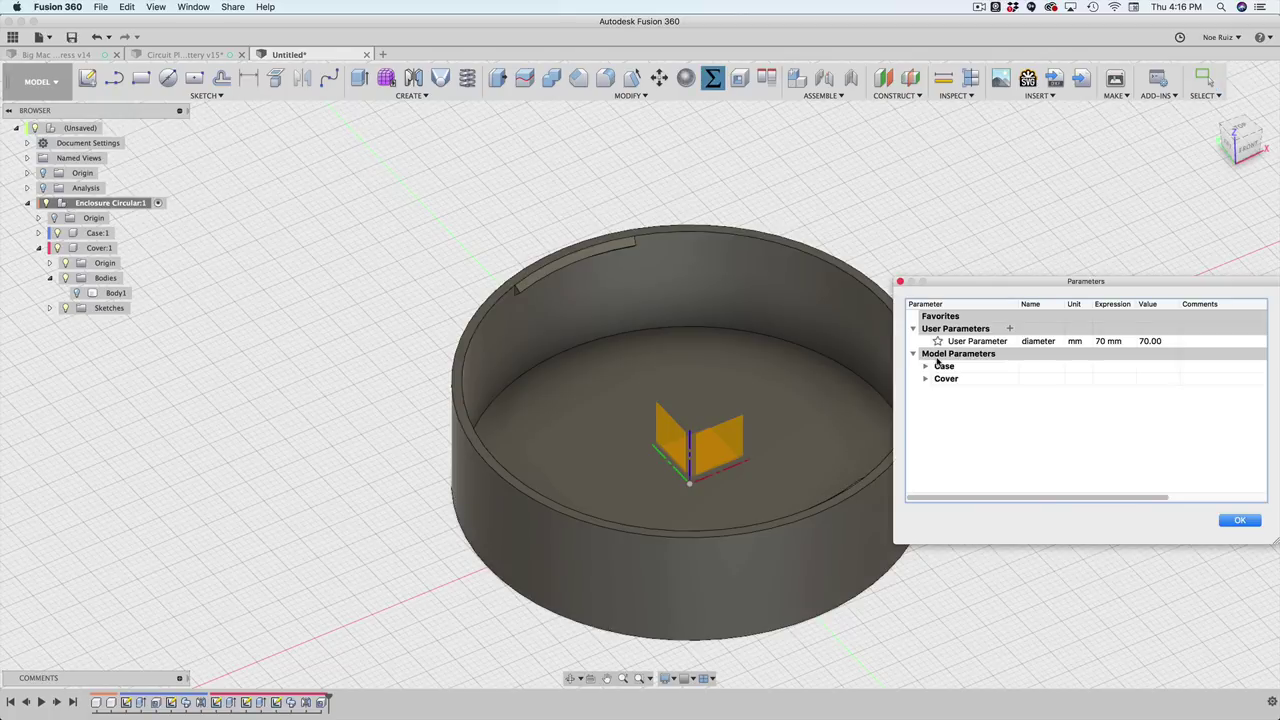
click(1105, 342)
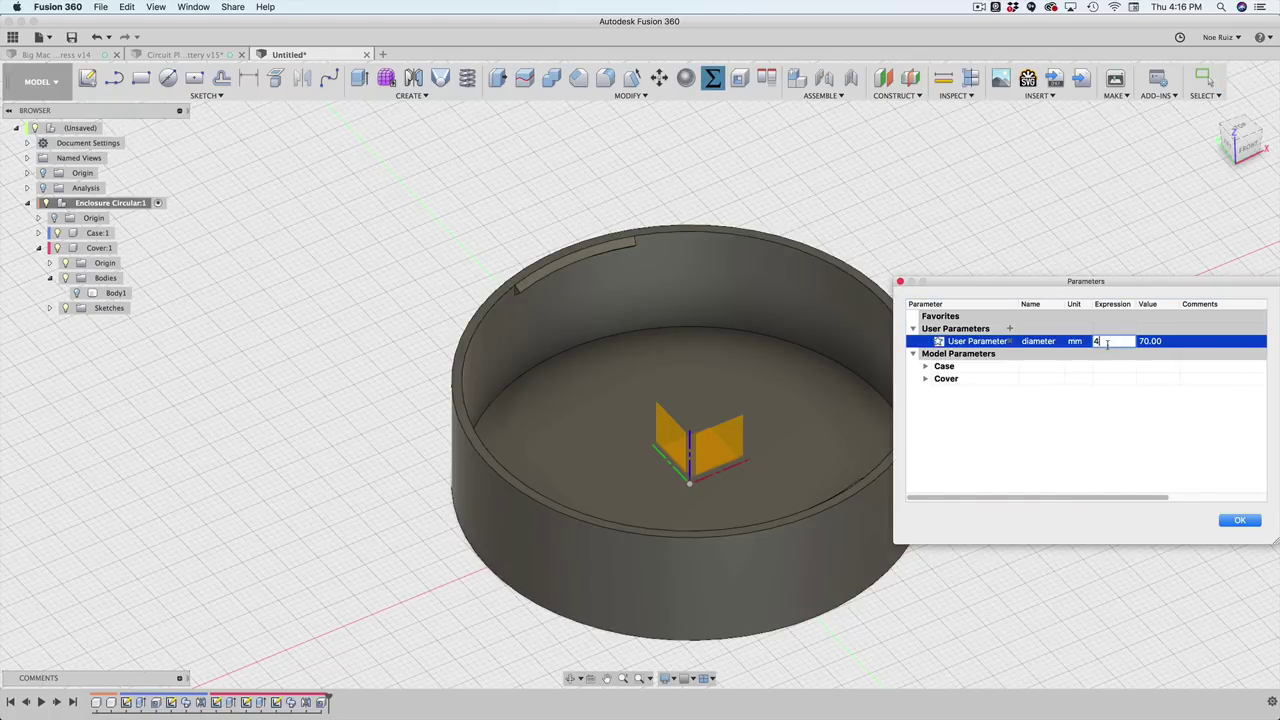
text(40)
key(Return)
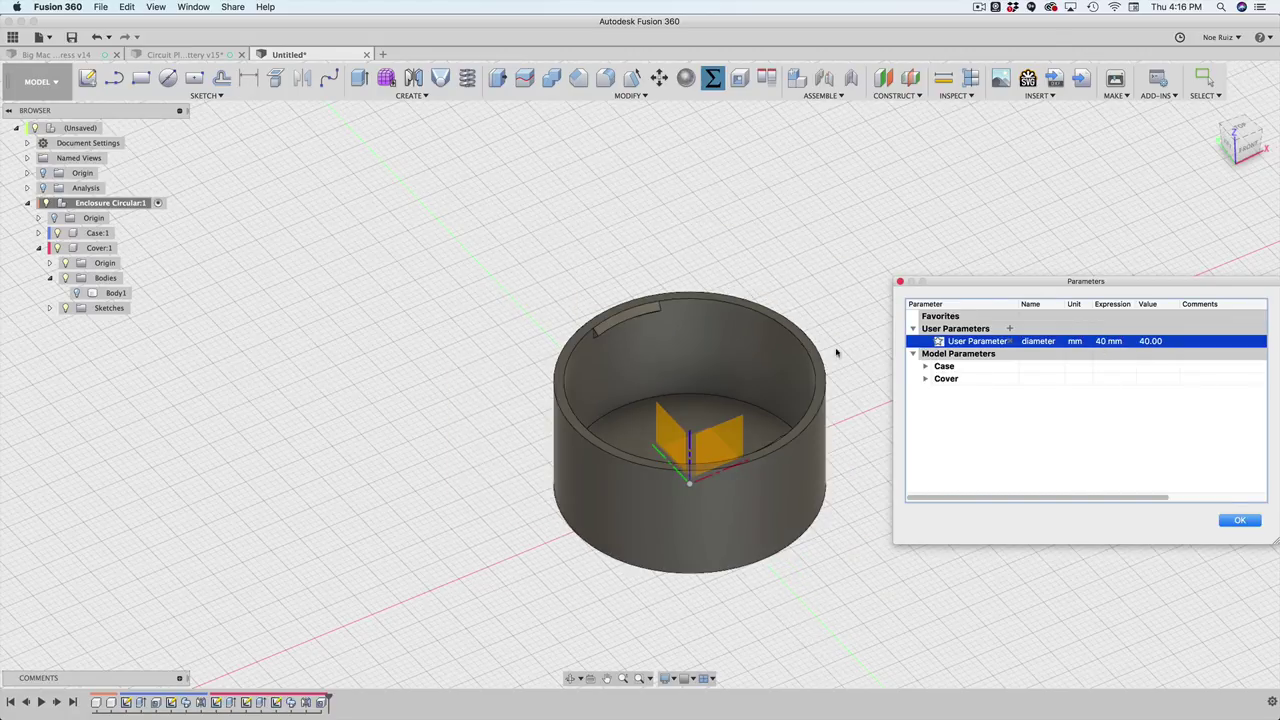
scroll(668, 340, up, 5)
scroll(607, 307, down, 4)
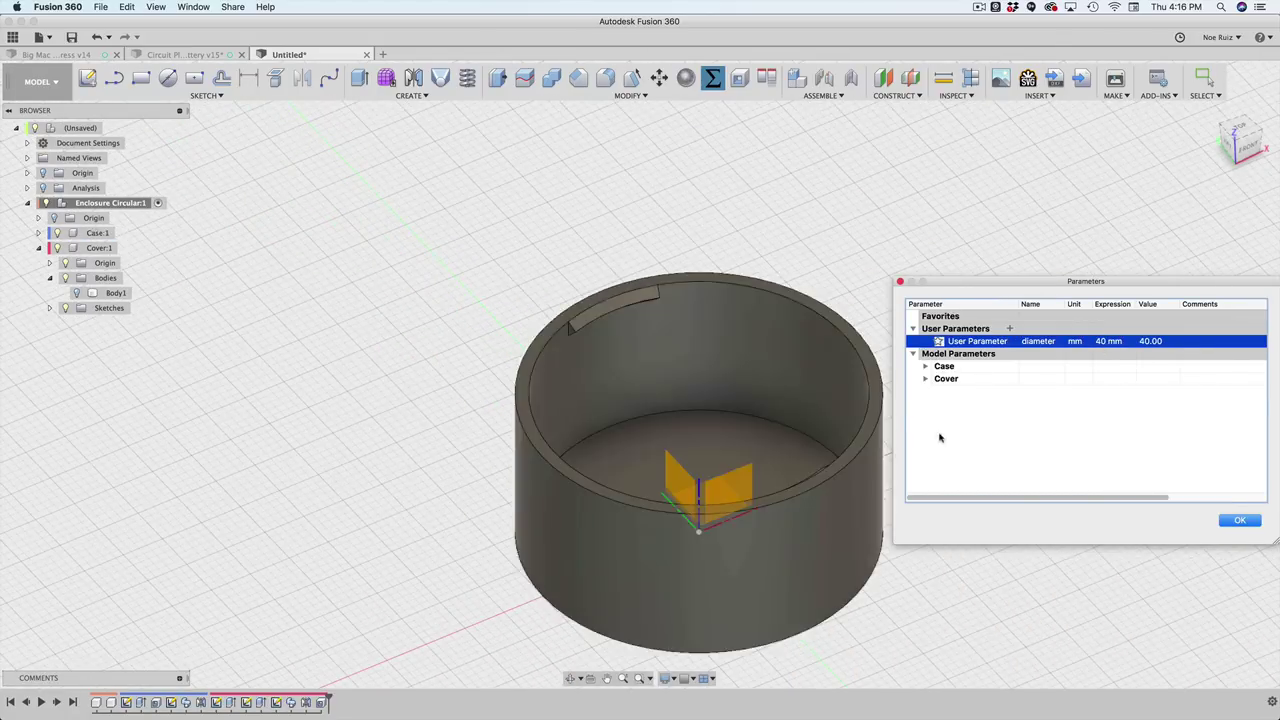
Step: Set the diameter user parameter to 10 mm and inspect the snap ridge inside the narrow case
click(1097, 342)
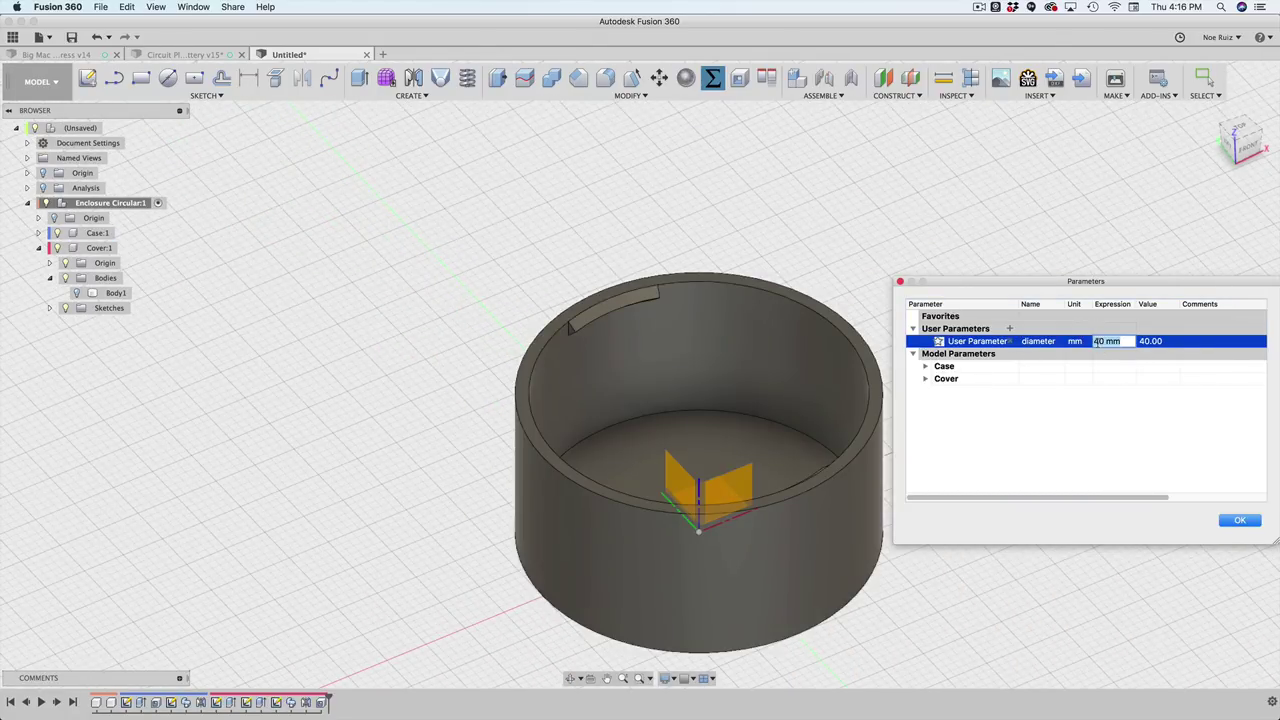
text(10)
key(Return)
scroll(594, 414, up, 6)
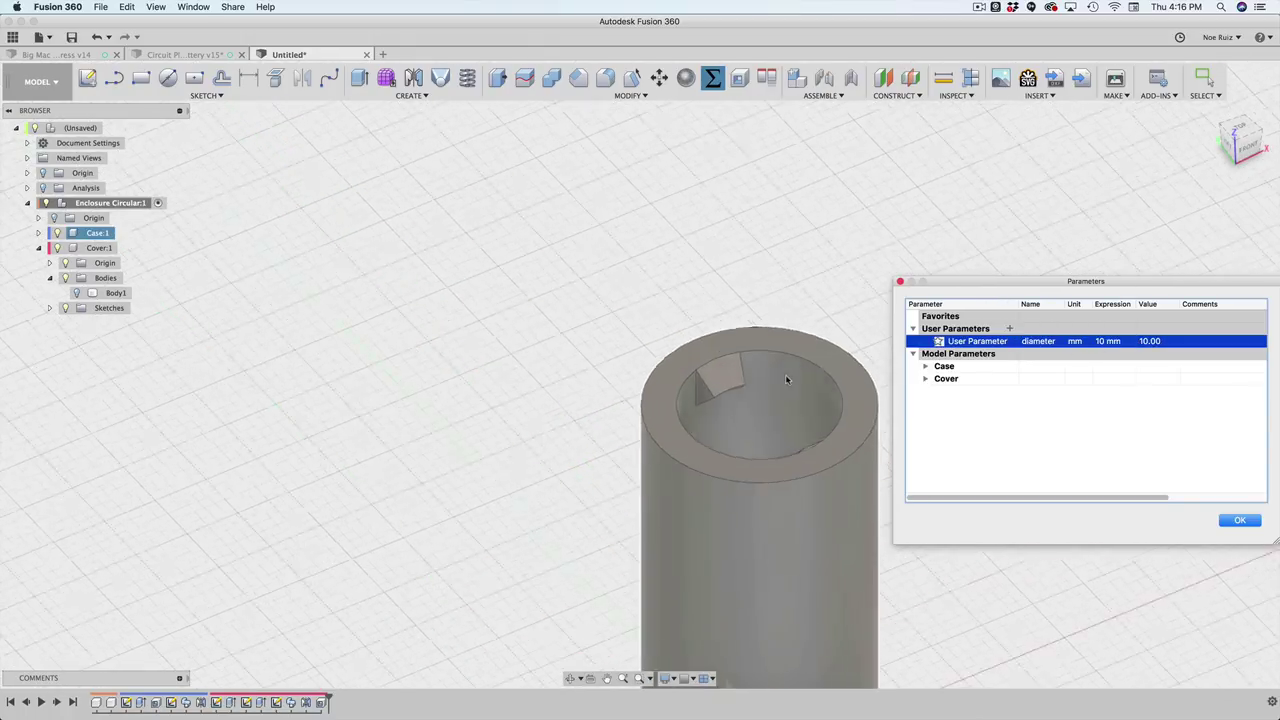
scroll(716, 354, up, 3)
scroll(709, 348, down, 7)
shift+middle_drag(515, 337, 533, 358)
scroll(669, 354, down, 5)
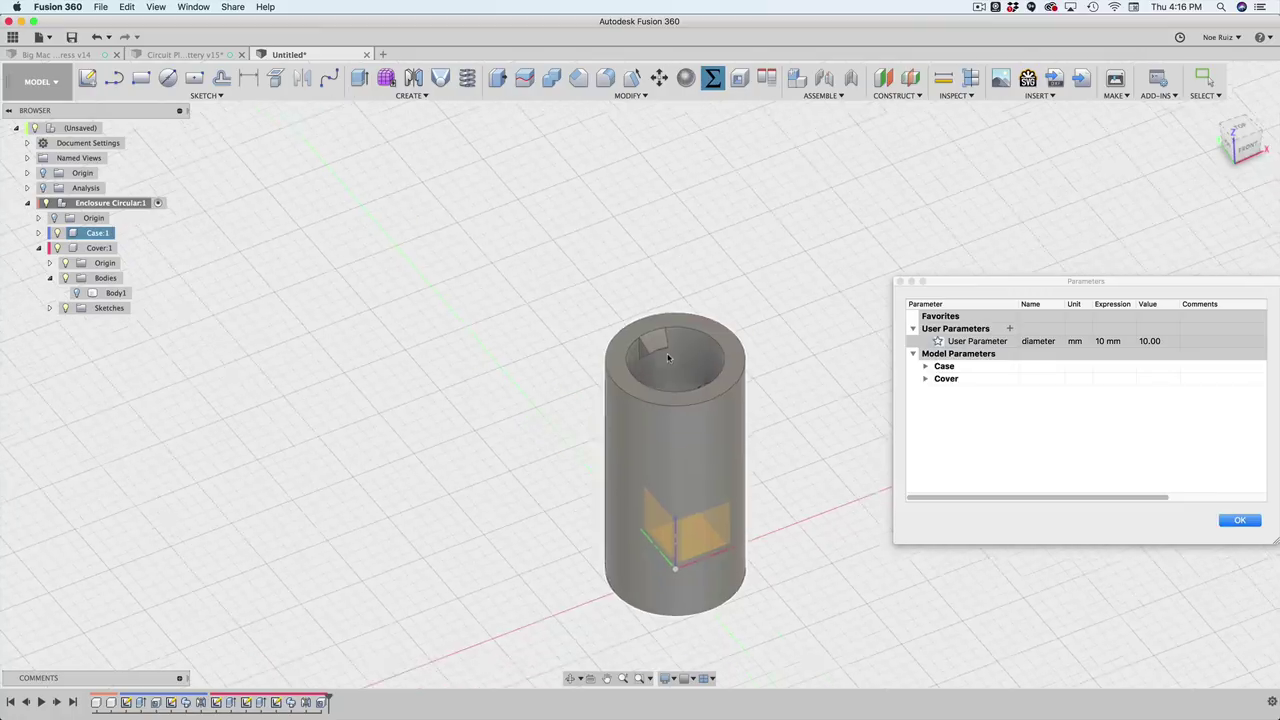
Step: Set the diameter user parameter to 20 mm
click(1104, 341)
double_click(1104, 341)
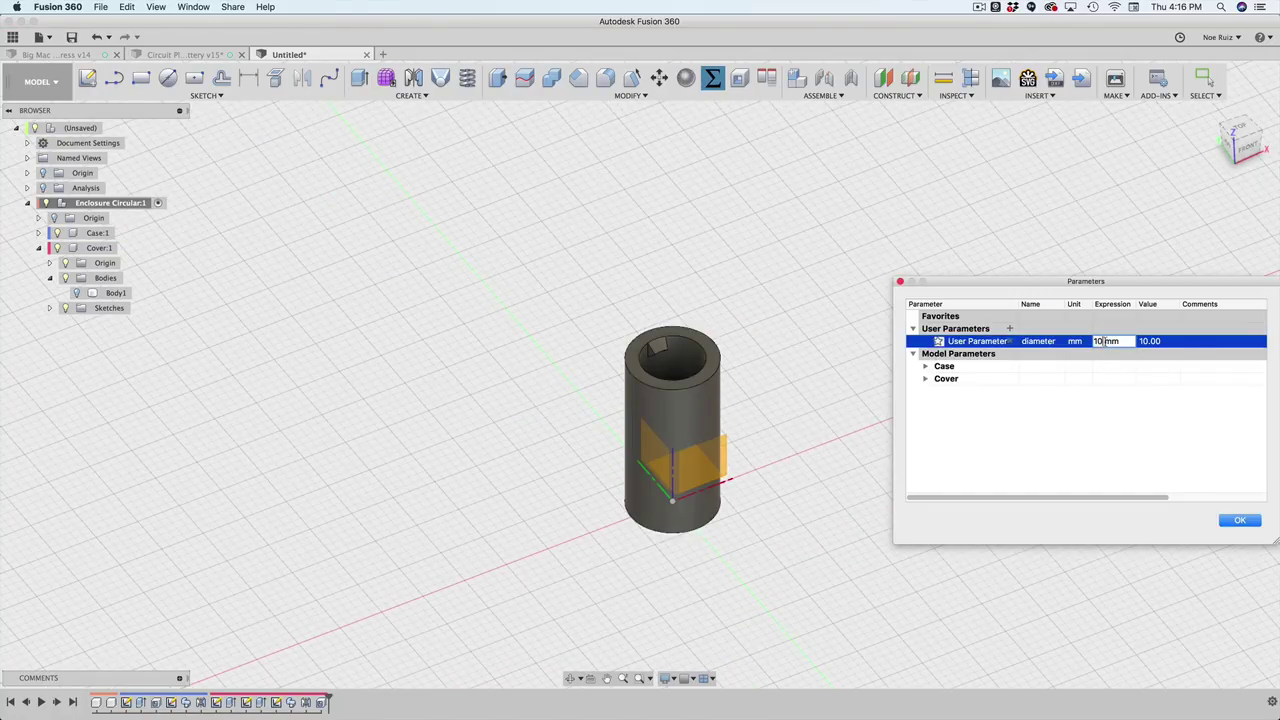
key(Return)
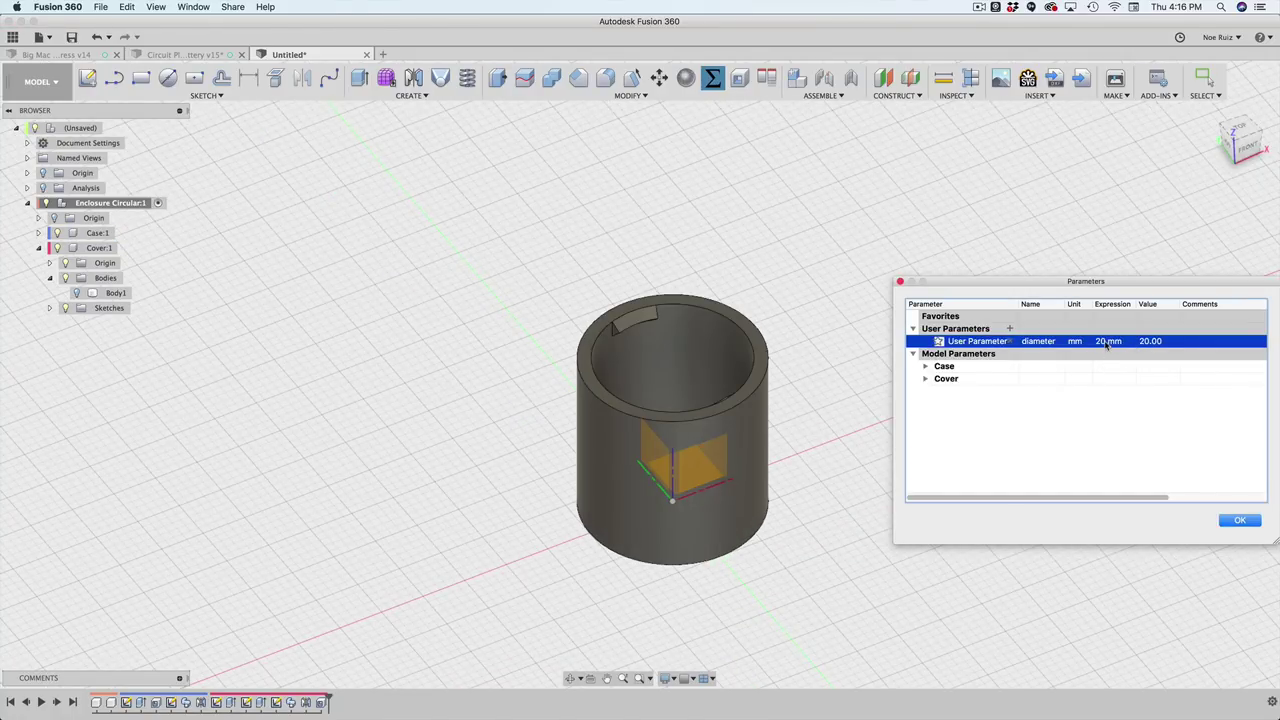
Step: Set the diameter user parameter to 100 mm, inspect the enlarged case, and close the parameters dialog
double_click(1107, 341)
text(100)
key(Return)
scroll(877, 214, down, 5)
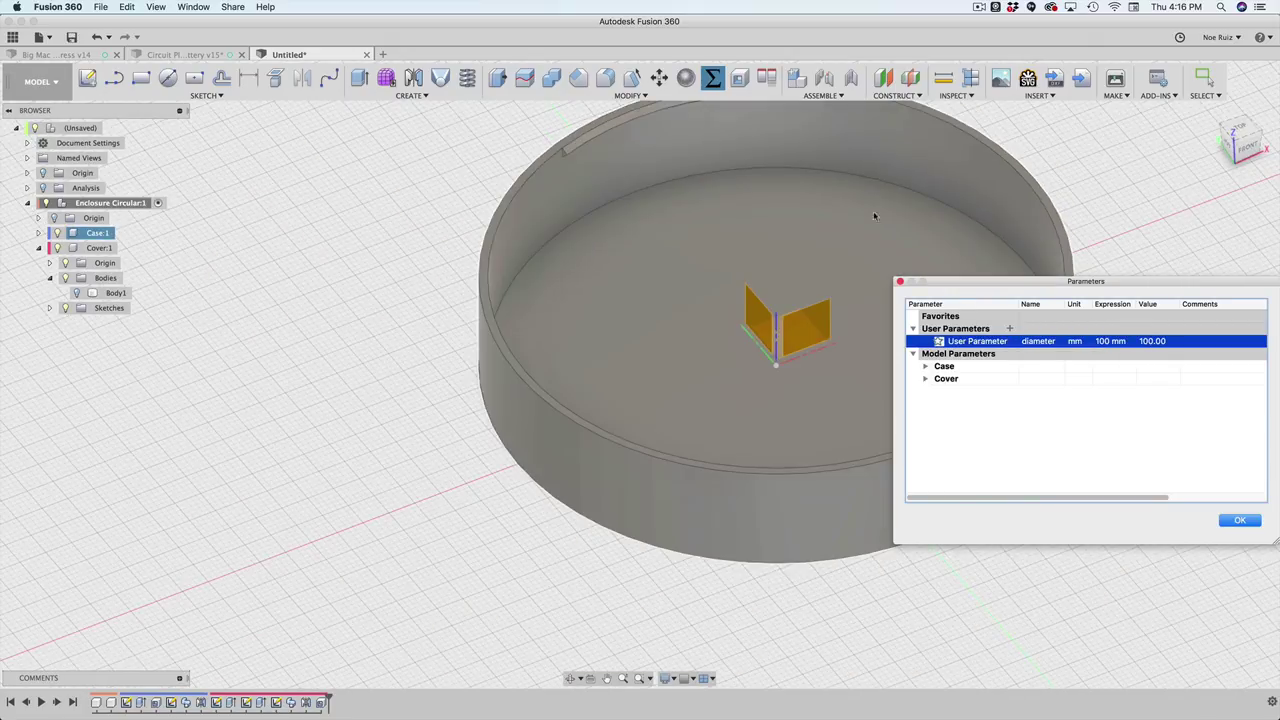
shift+middle_drag(520, 261, 650, 300)
click(1240, 521)
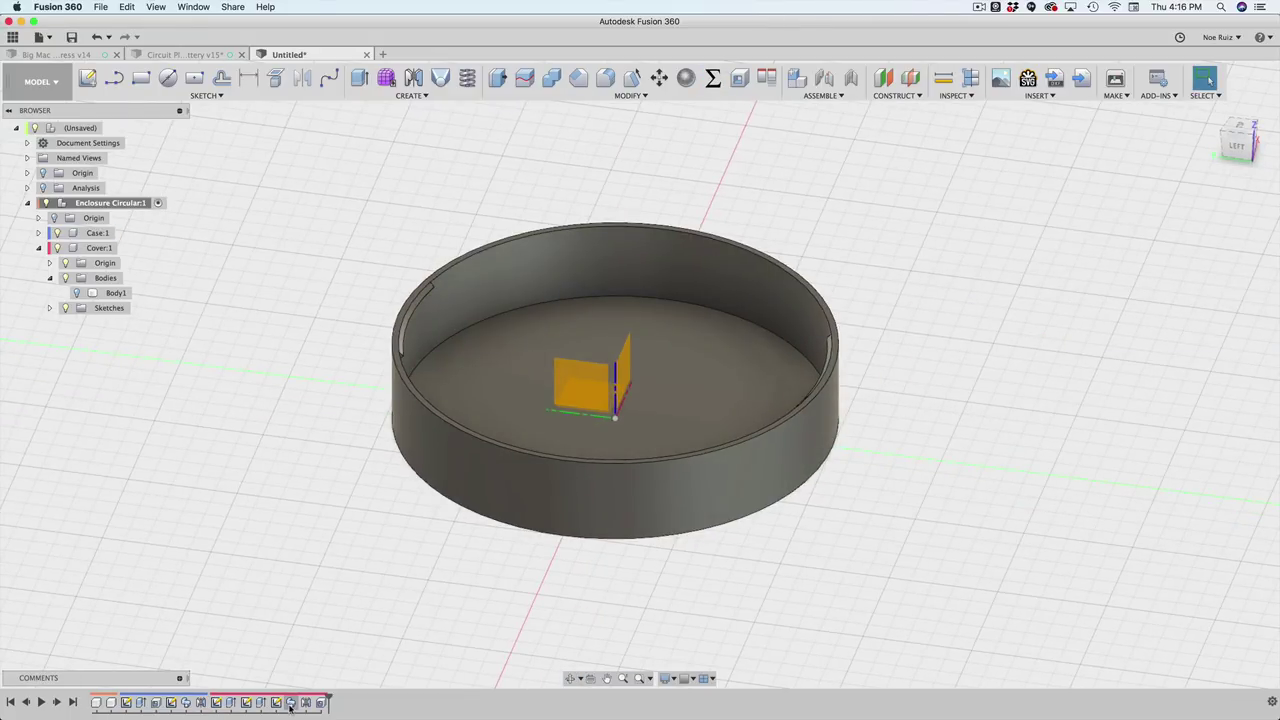
Step: Open the Cover's sweep cut feature to review its two path distance values, and cancel without changing them
double_click(290, 703)
shift+middle_drag(502, 626, 543, 623)
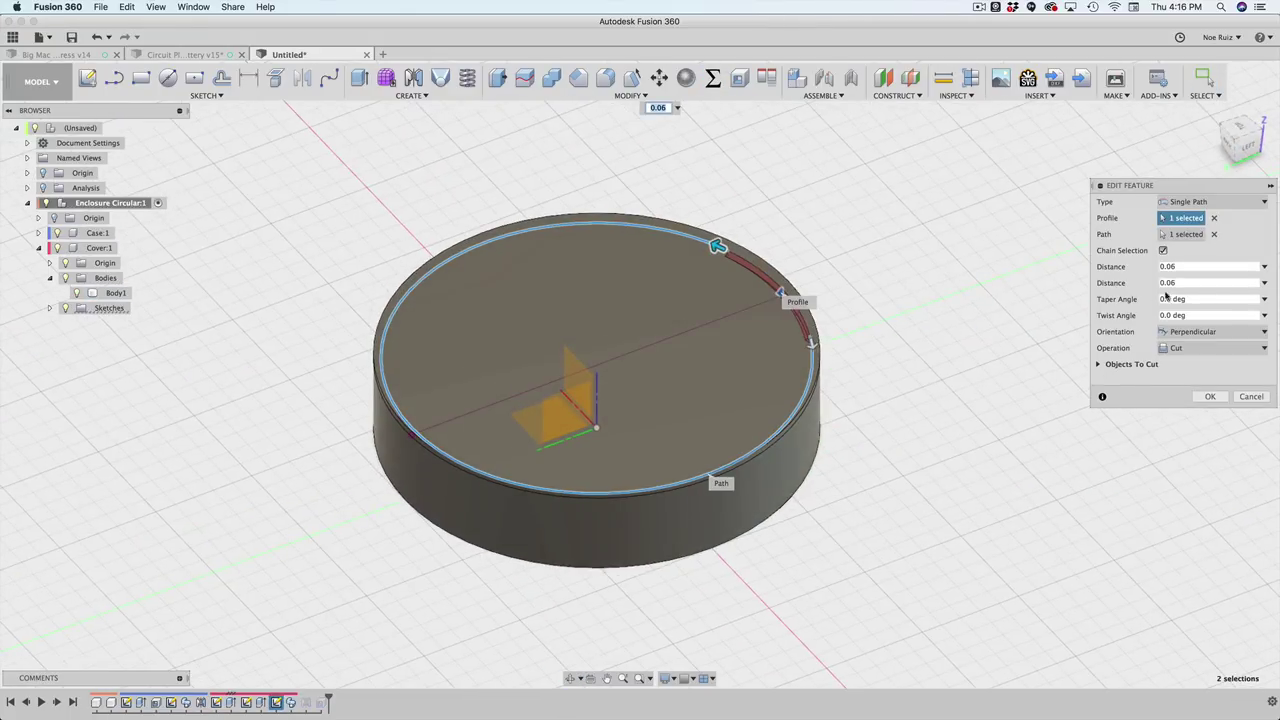
click(1178, 267)
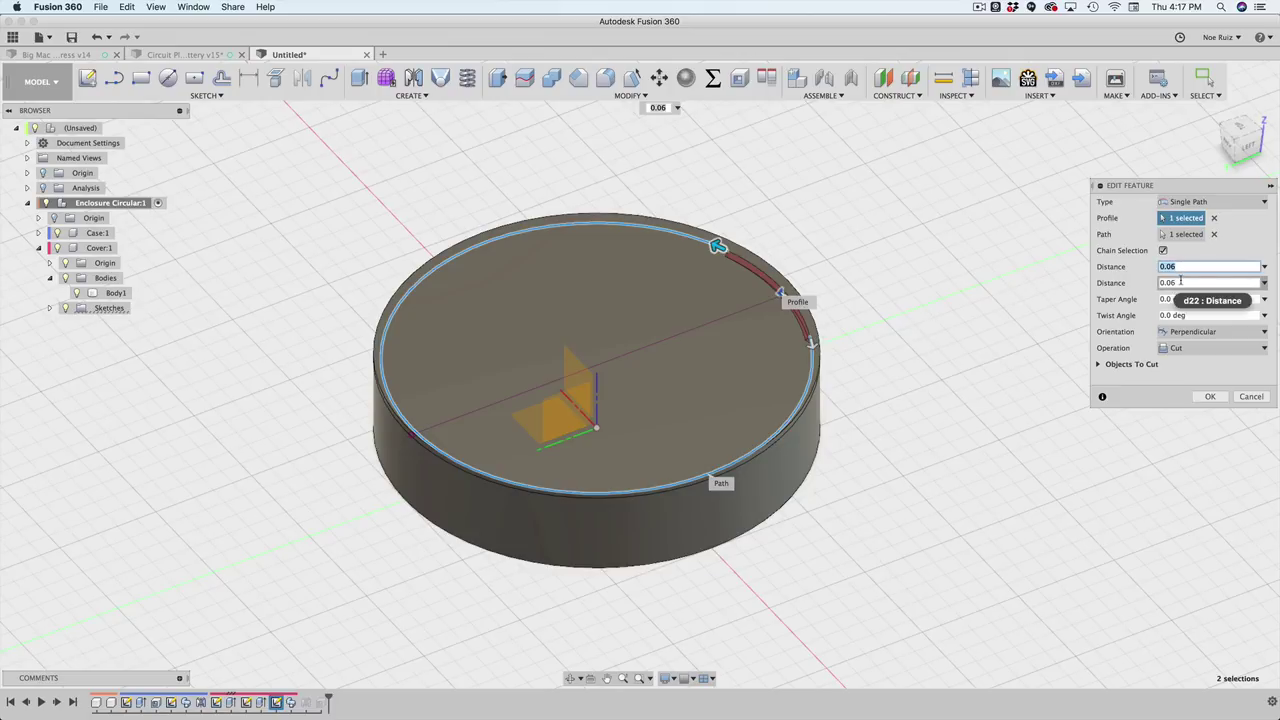
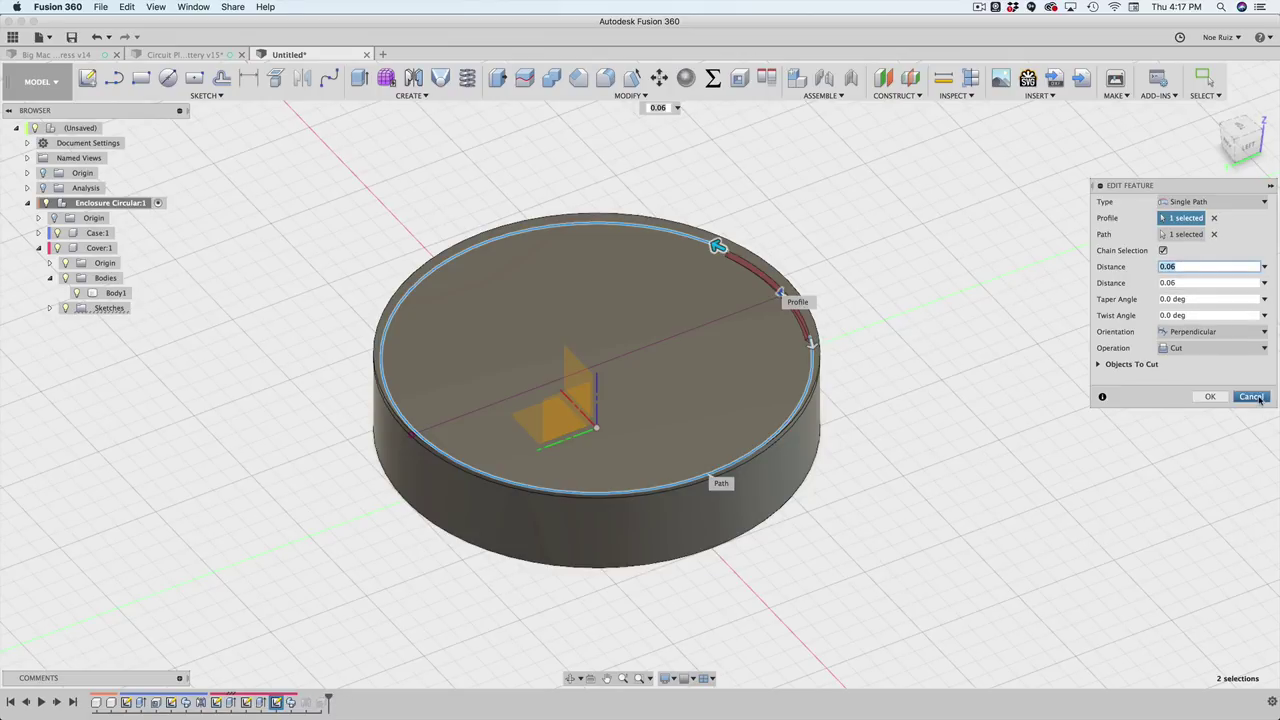
click(1251, 397)
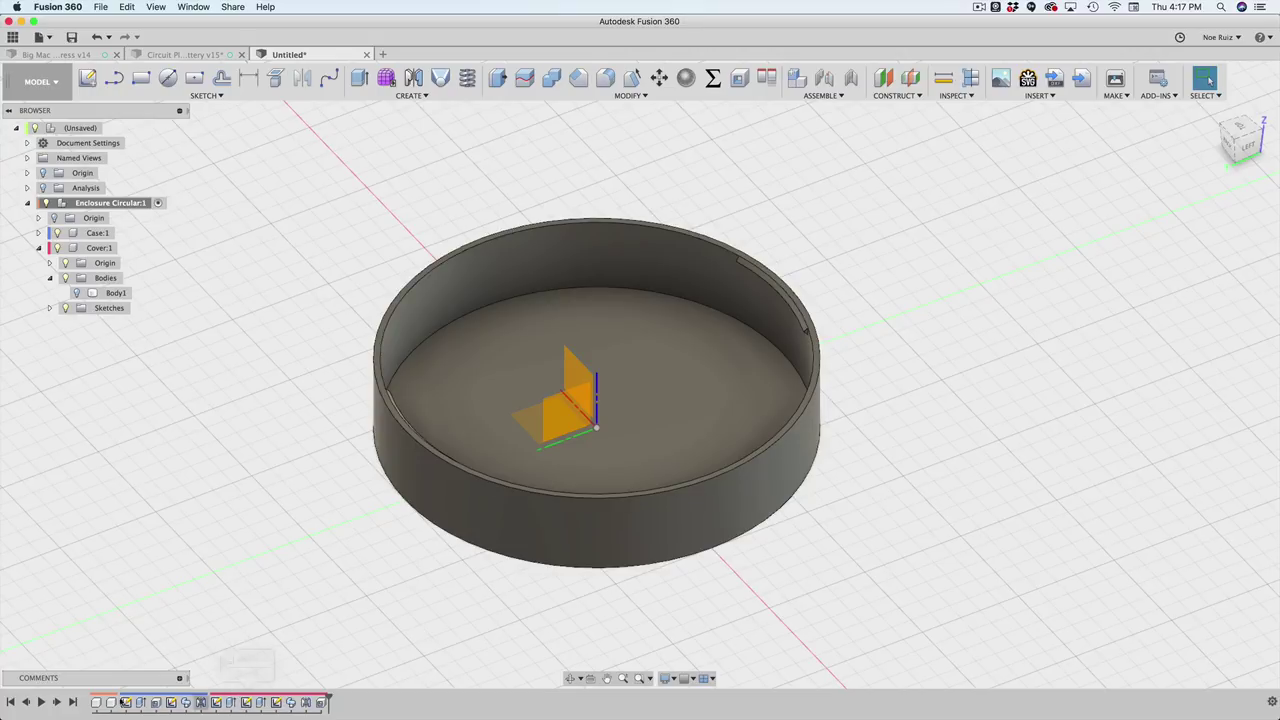
Step: Examine the end face of the snap ridge on the case's inner wall up close and from the top view
shift+middle_drag(277, 531, 188, 527)
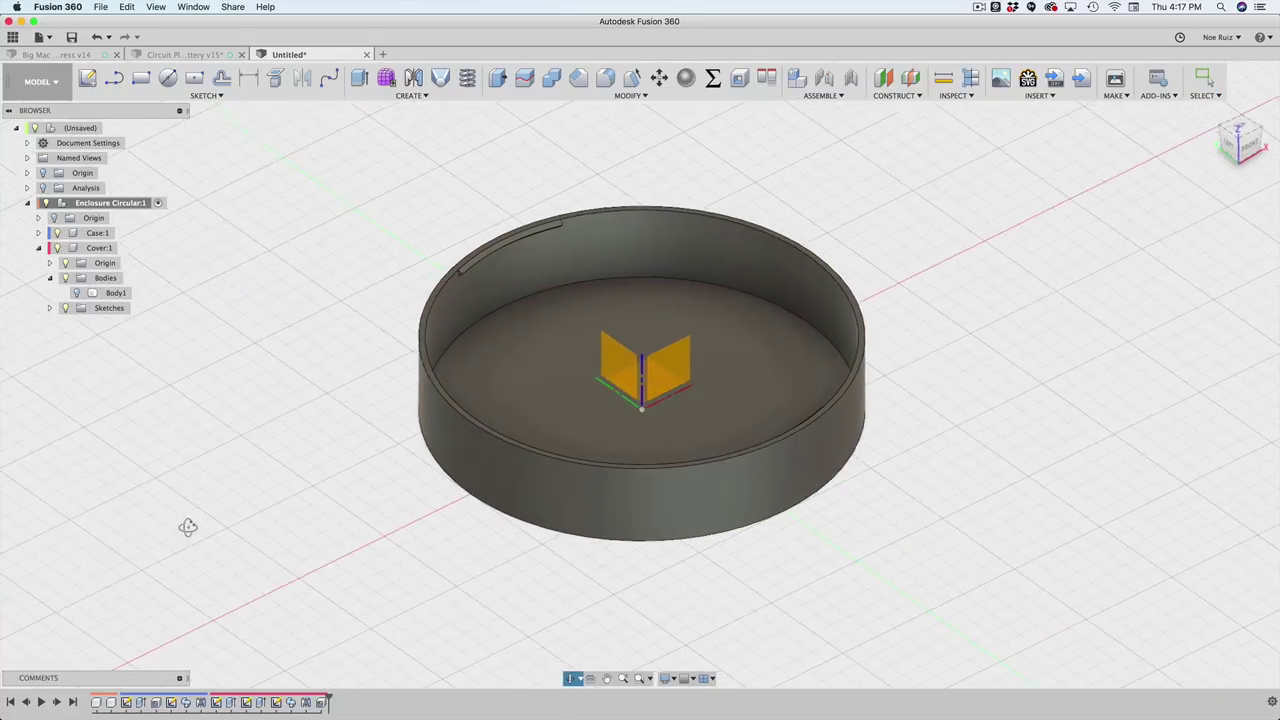
shift+middle_drag(242, 302, 335, 410)
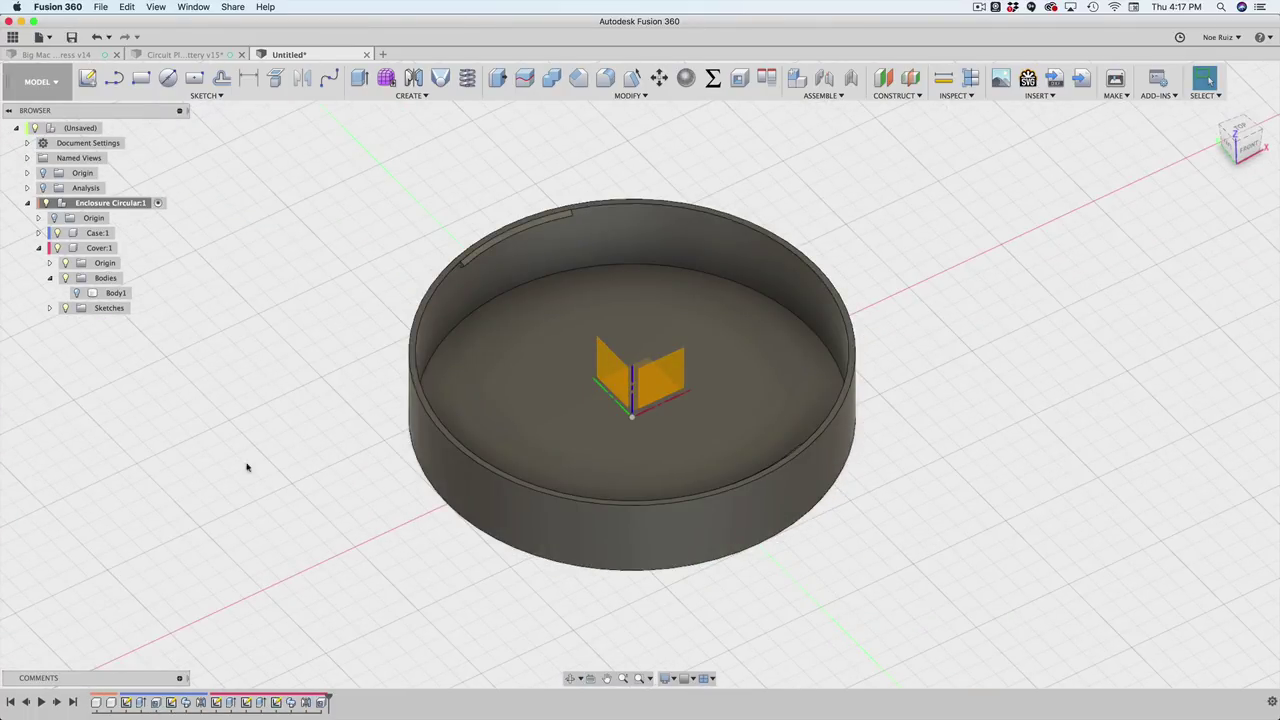
scroll(307, 324, up, 4)
middle_drag(308, 330, 297, 366)
scroll(500, 320, up, 6)
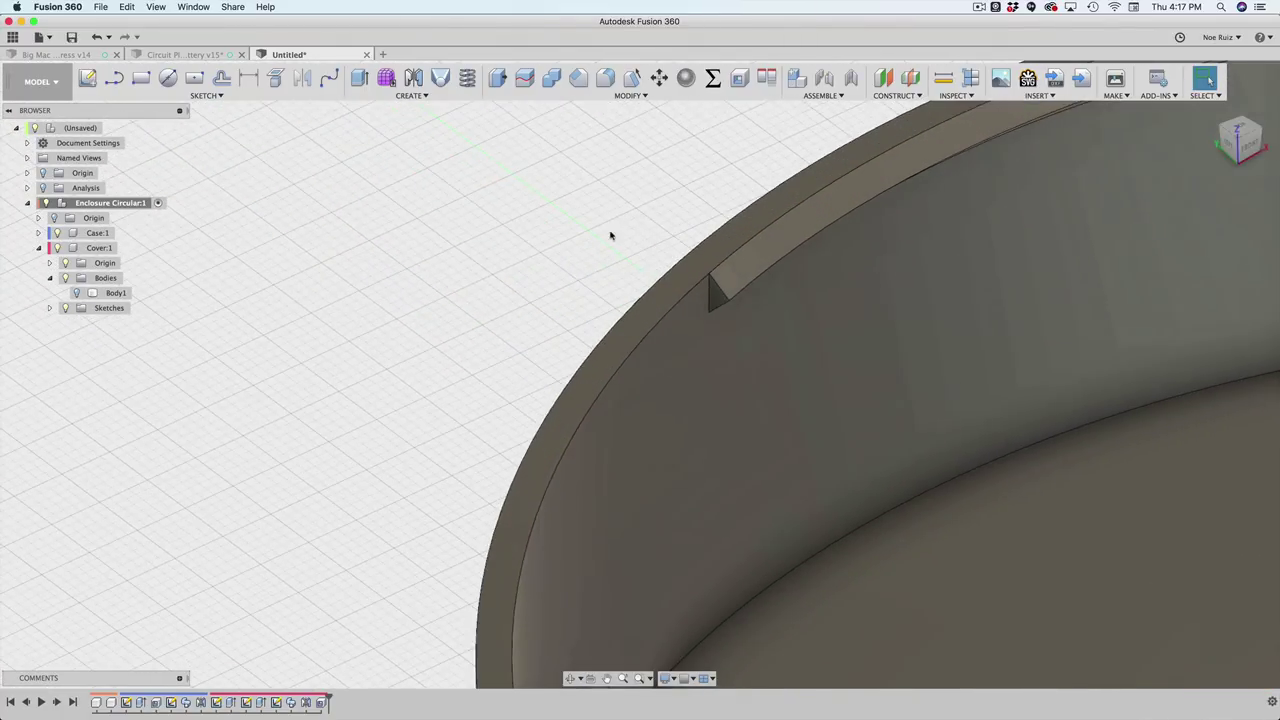
middle_drag(610, 235, 472, 323)
scroll(534, 343, up, 5)
click(606, 428)
scroll(604, 411, down, 3)
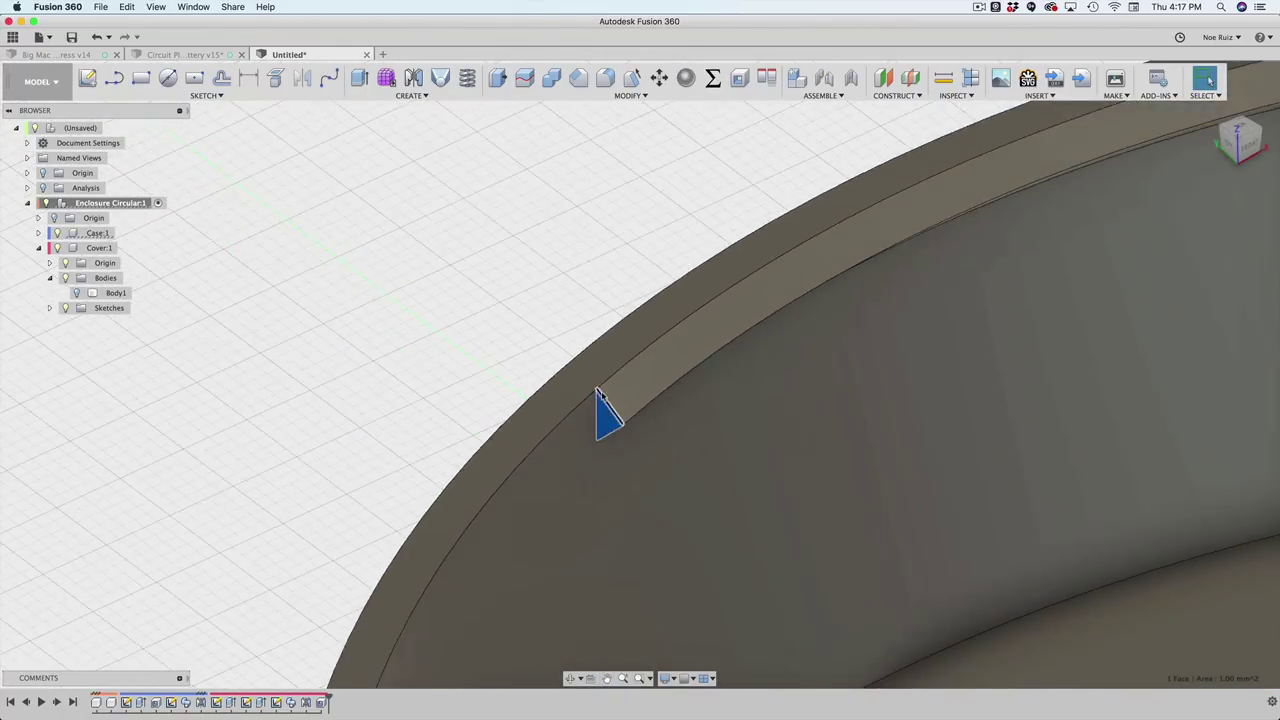
shift+middle_drag(598, 393, 762, 308)
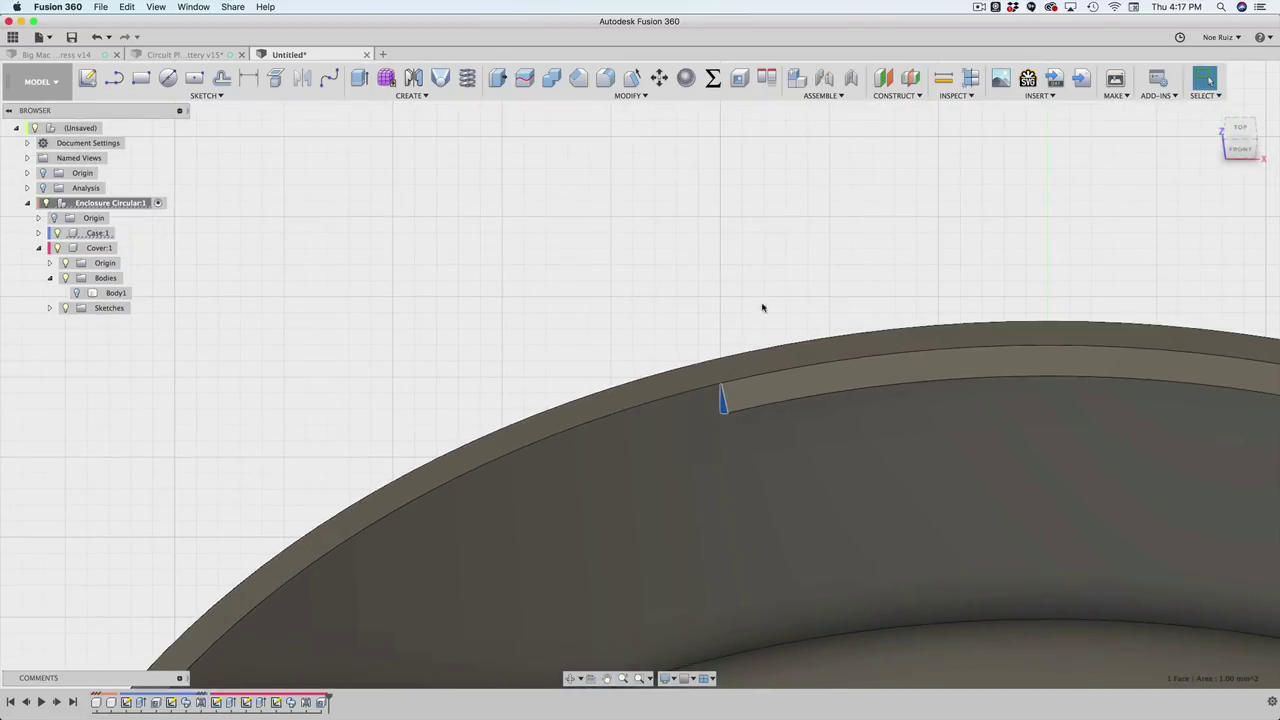
click(1250, 128)
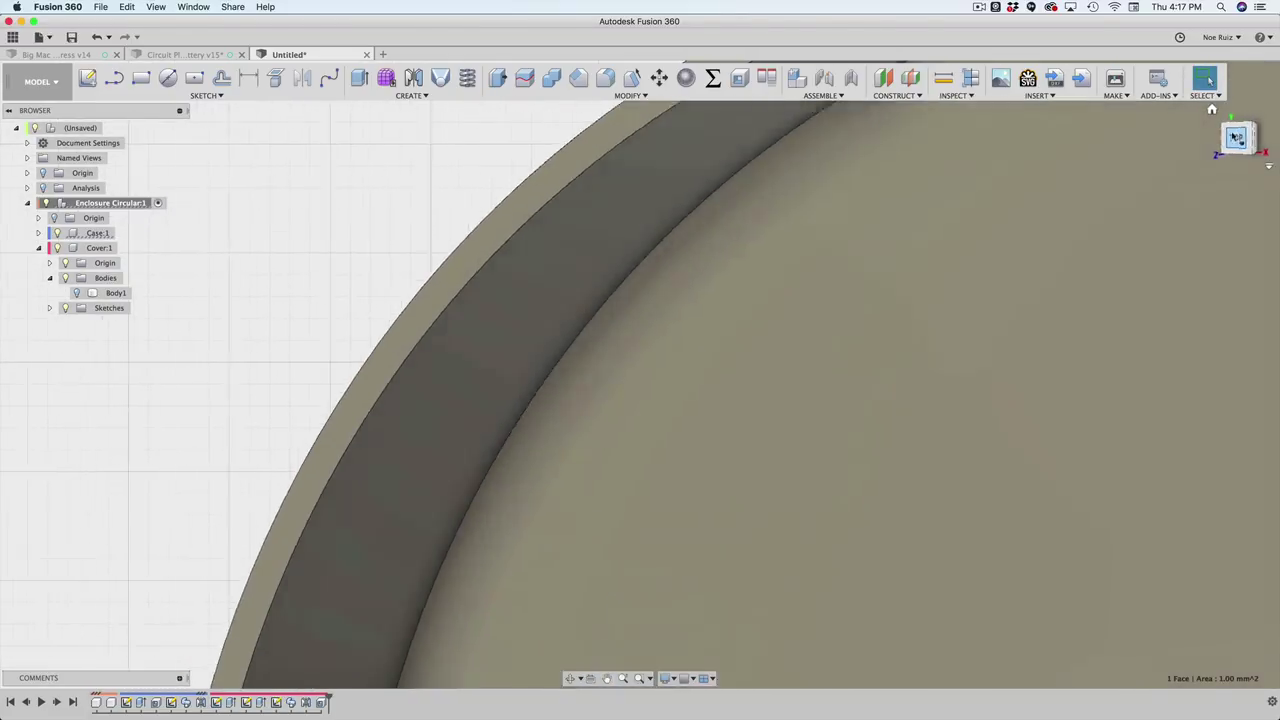
scroll(740, 177, up, 10)
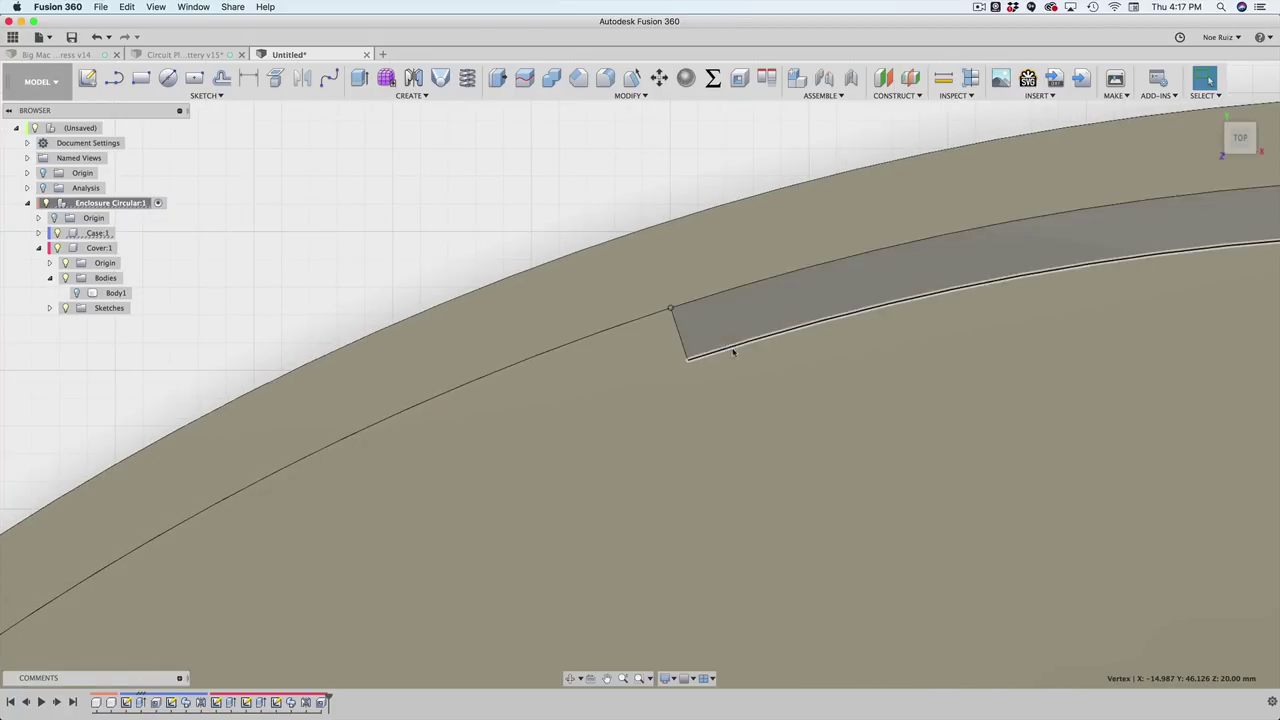
scroll(743, 347, down, 6)
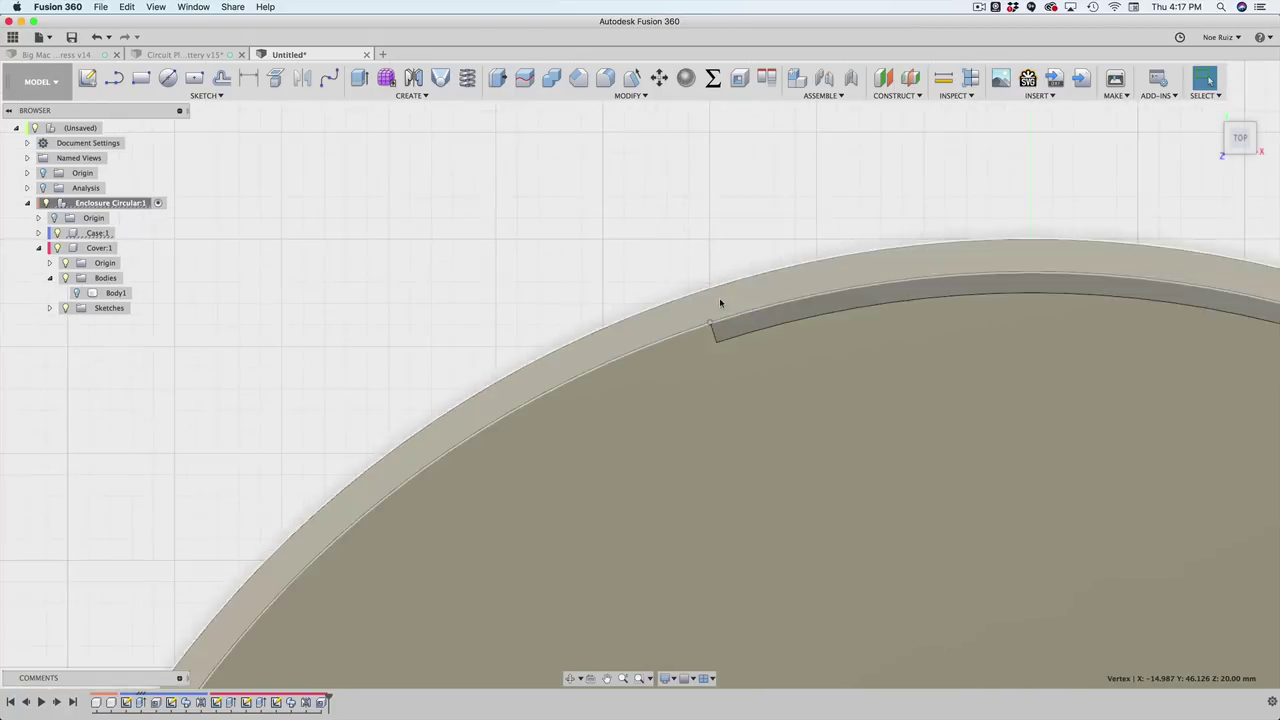
Step: Examine the length of the snap ridge in proportion to the whole case from several angles
shift+middle_drag(626, 289, 464, 183)
scroll(573, 256, down, 3)
scroll(517, 303, up, 3)
scroll(516, 300, down, 2)
scroll(457, 221, down, 5)
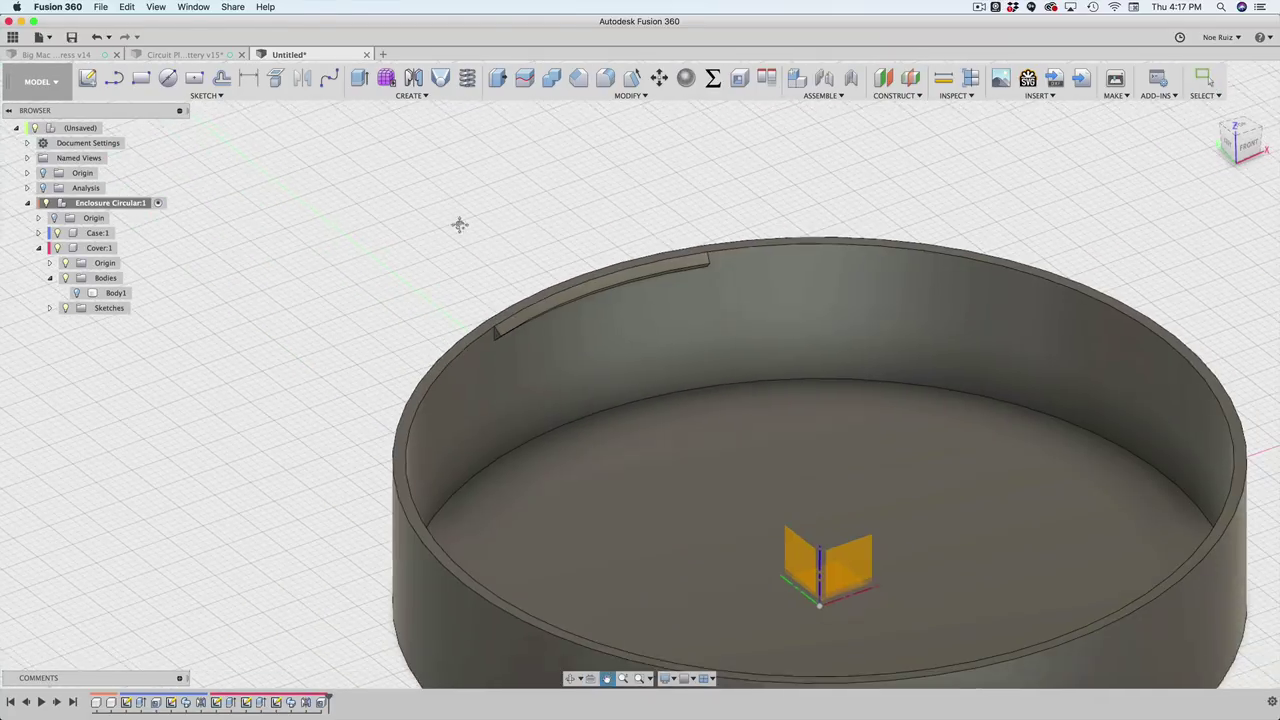
middle_drag(439, 258, 461, 231)
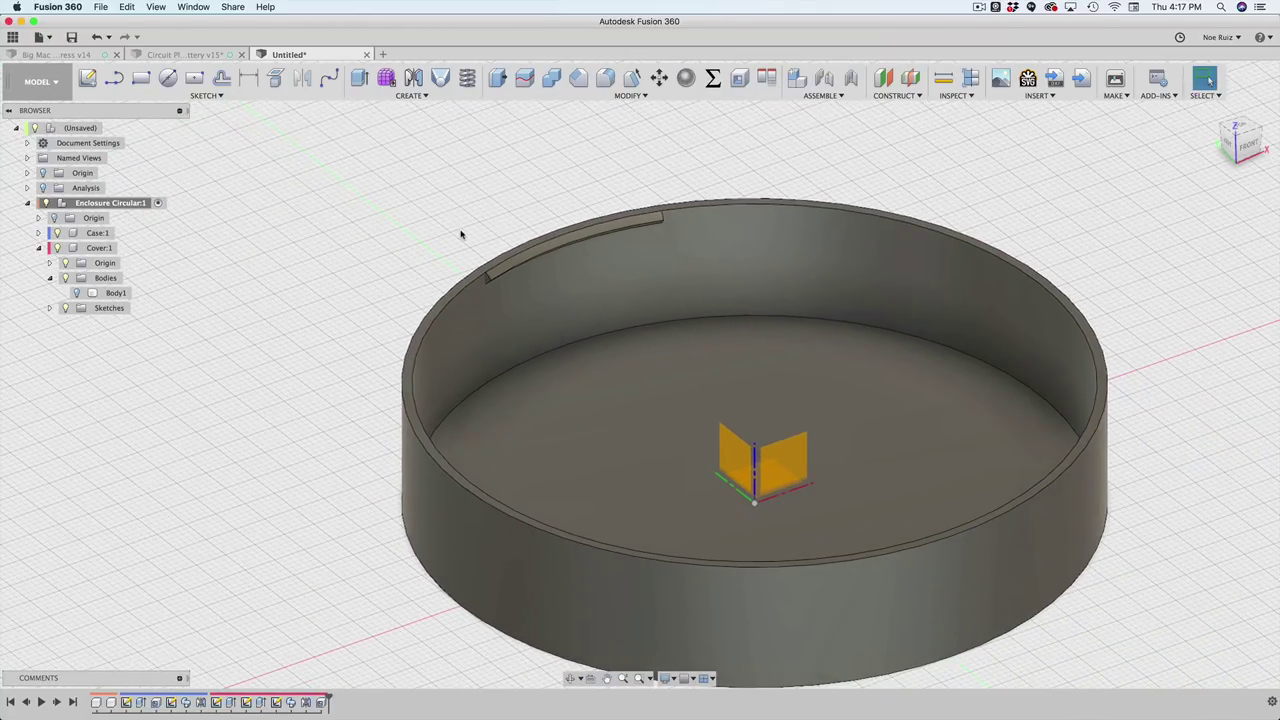
scroll(469, 258, up, 5)
scroll(491, 286, down, 5)
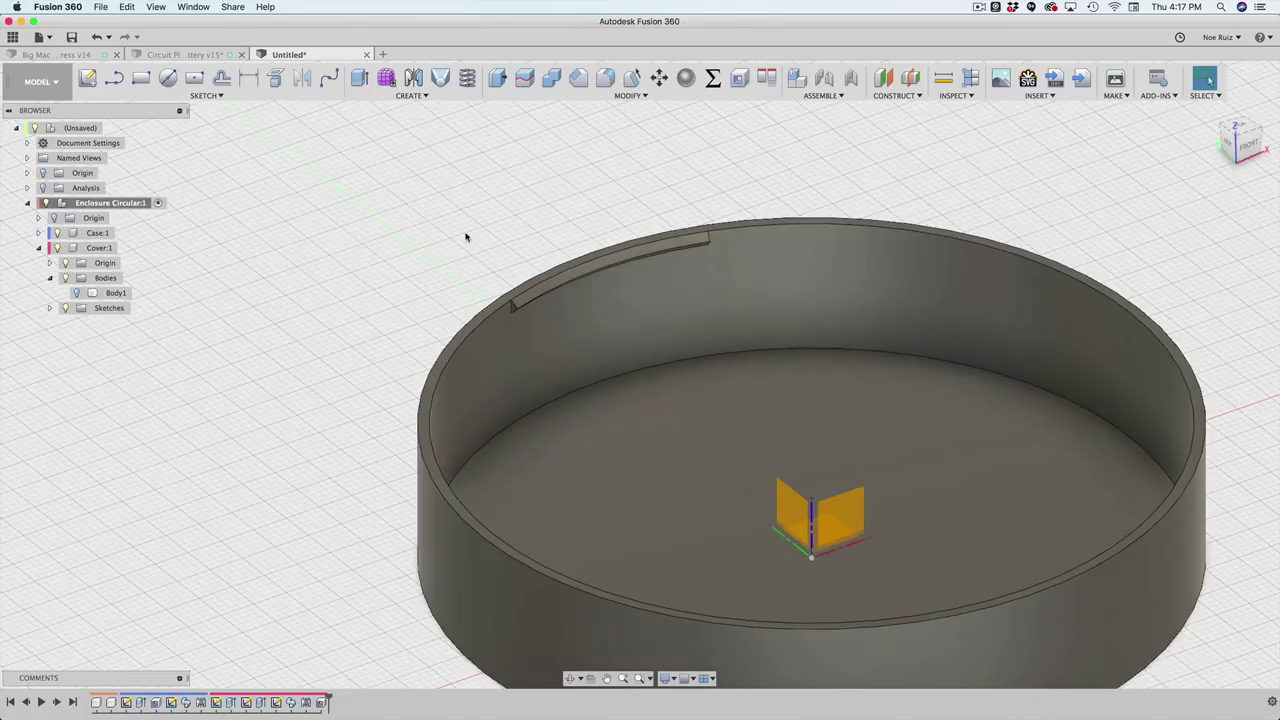
scroll(433, 211, down, 5)
shift+middle_drag(491, 234, 400, 277)
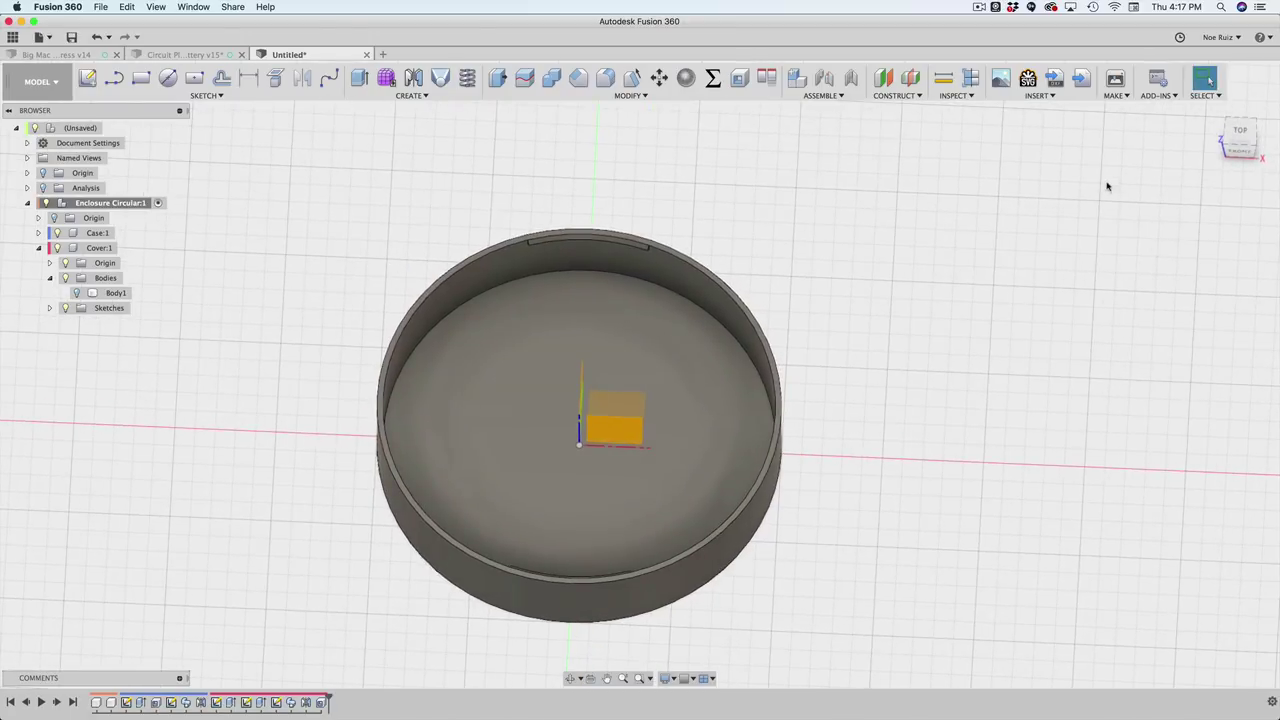
Step: Hide the Enclosure Circular component and activate the top-level component of the unsaved design
middle_drag(1087, 194, 609, 385)
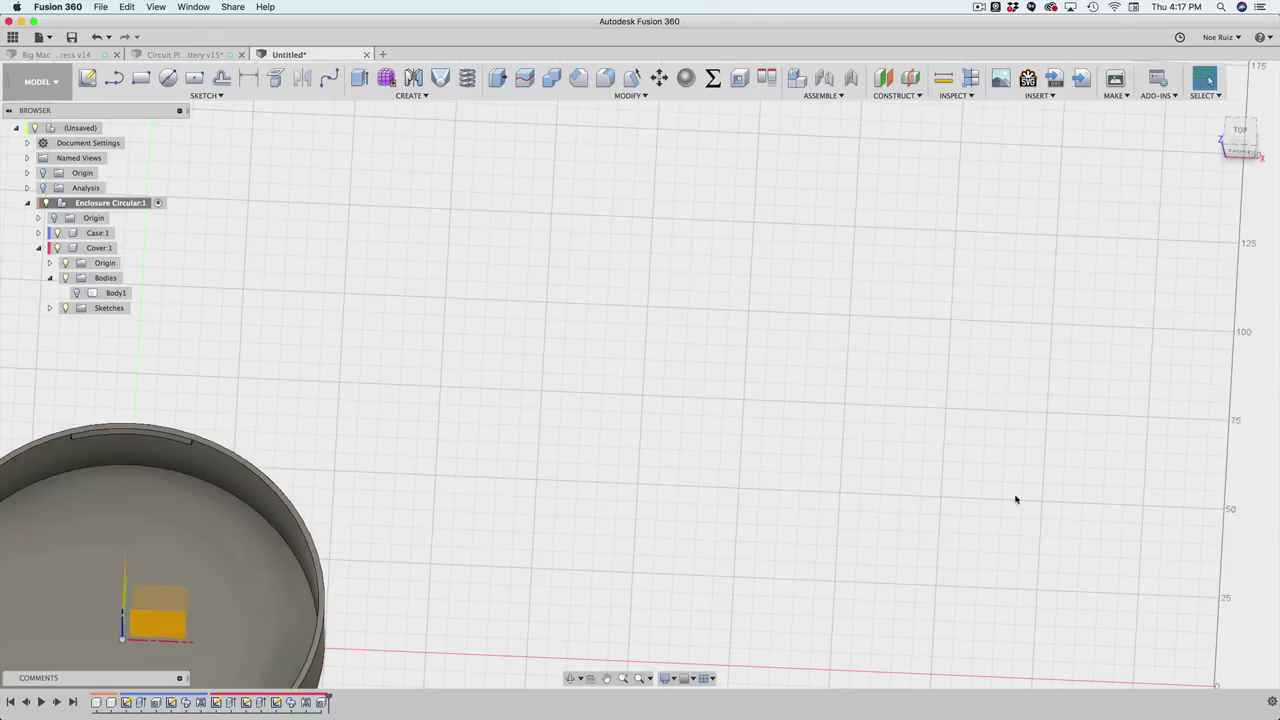
scroll(670, 262, down, 3)
middle_drag(660, 255, 854, 251)
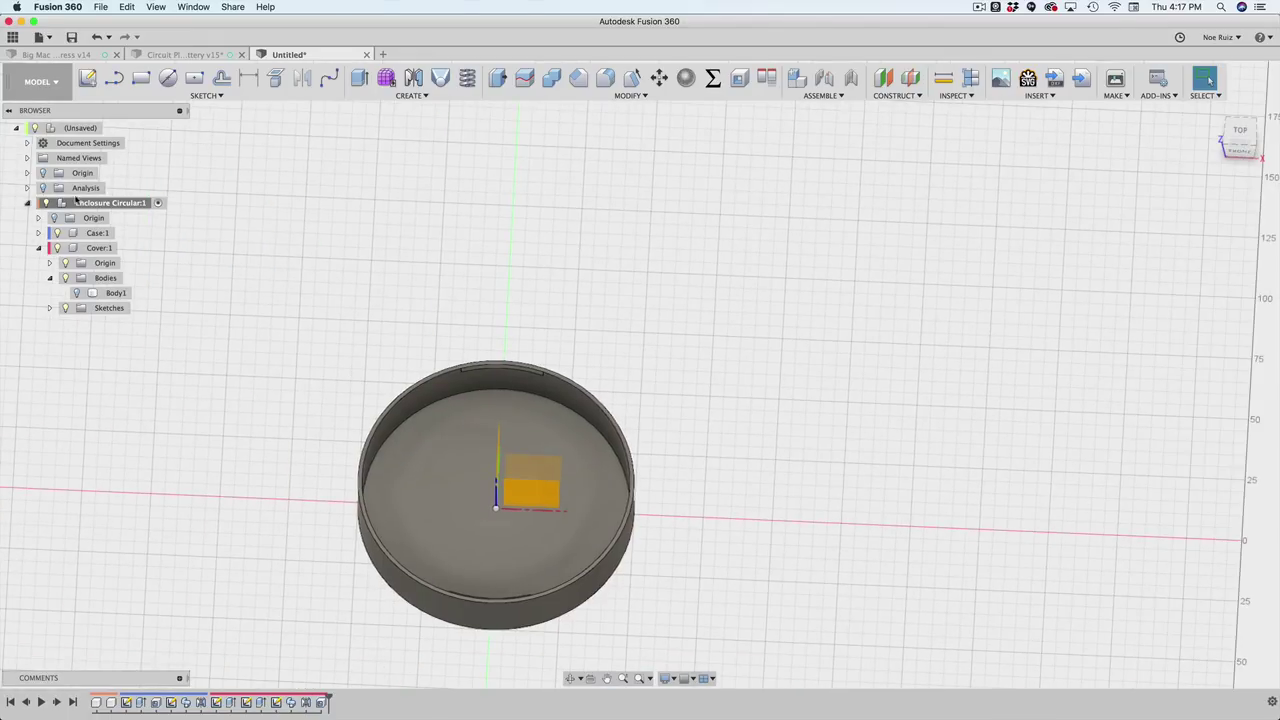
click(45, 203)
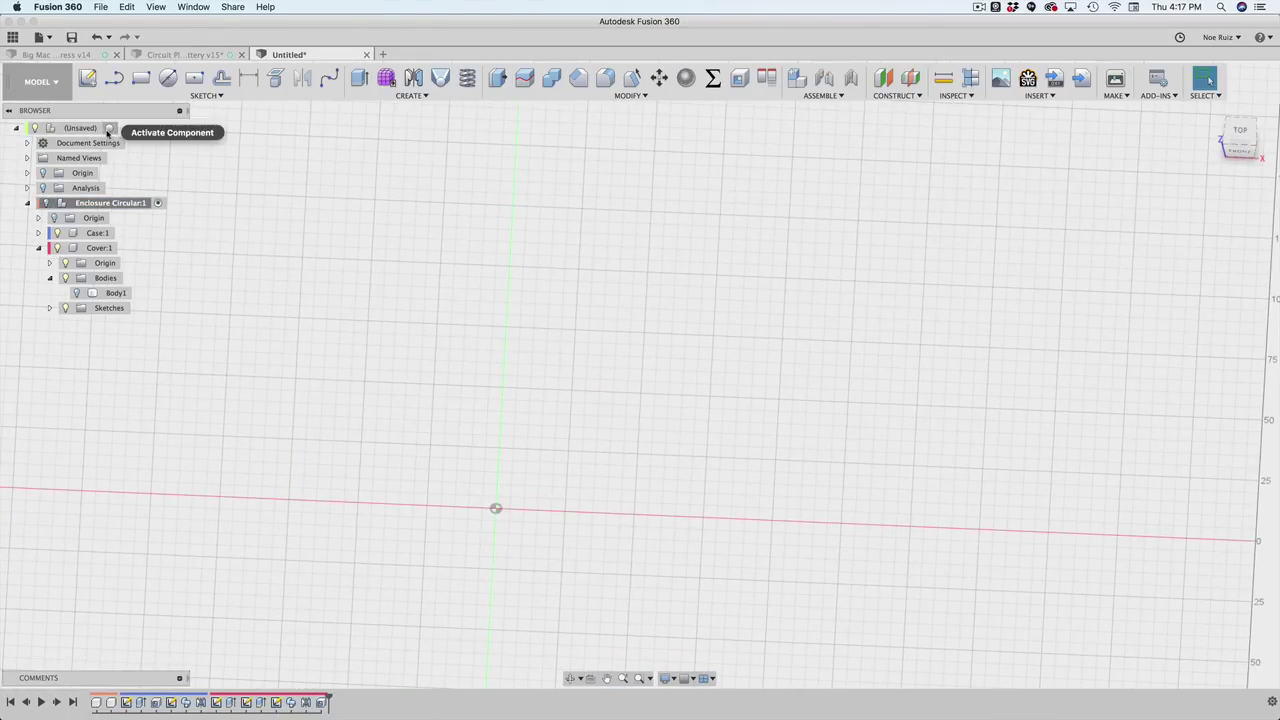
click(108, 129)
middle_drag(750, 315, 712, 321)
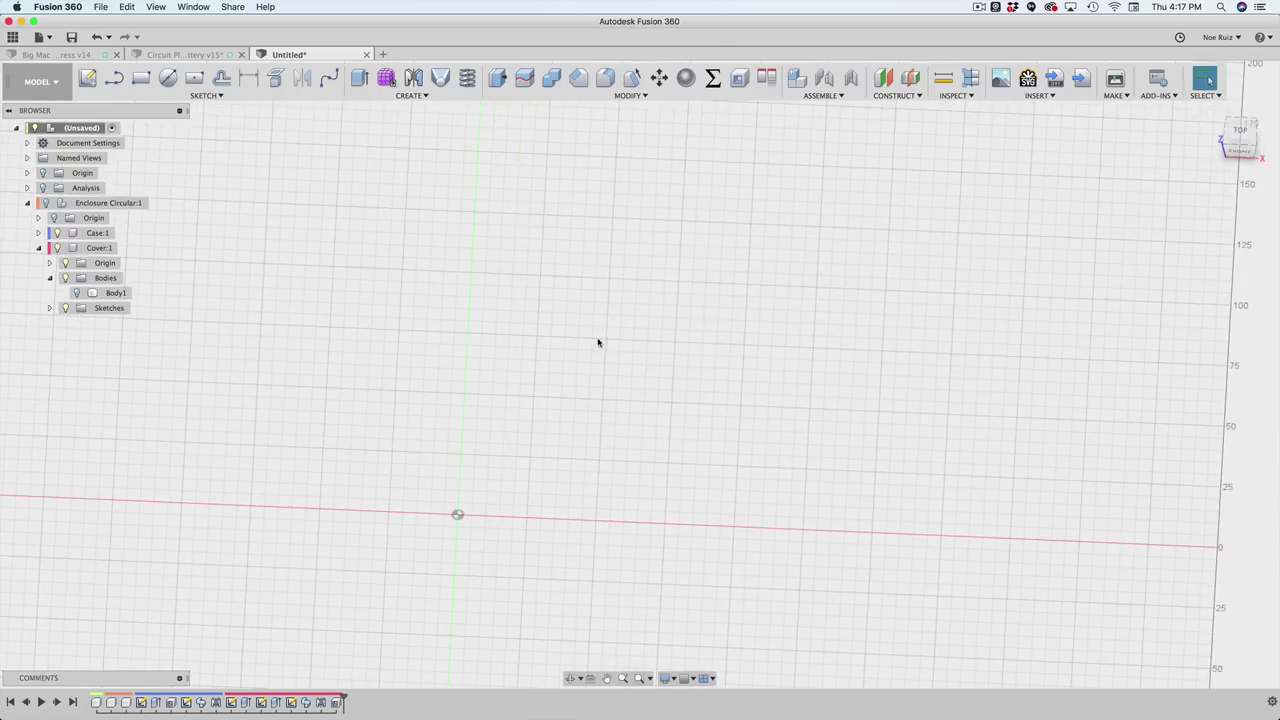
Step: Sketch a circle on the horizontal ground plane, away from the origin, with its size driven by the diameter parameter
click(87, 78)
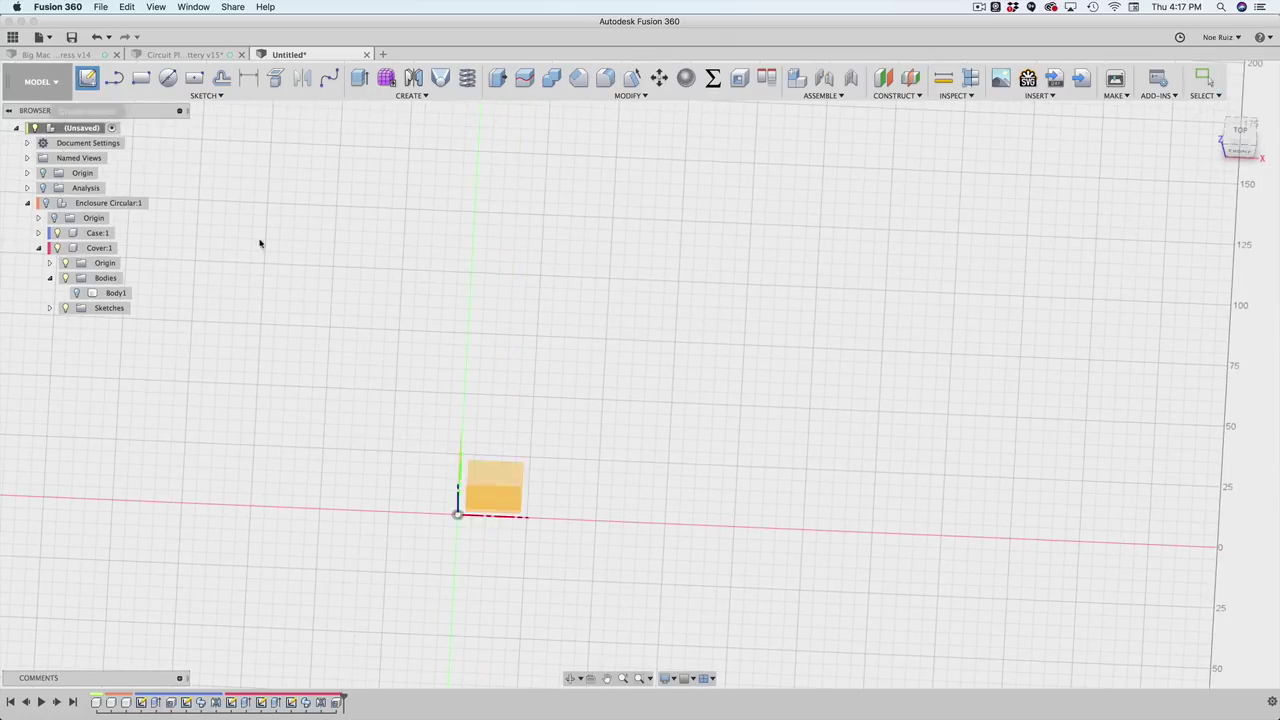
click(590, 481)
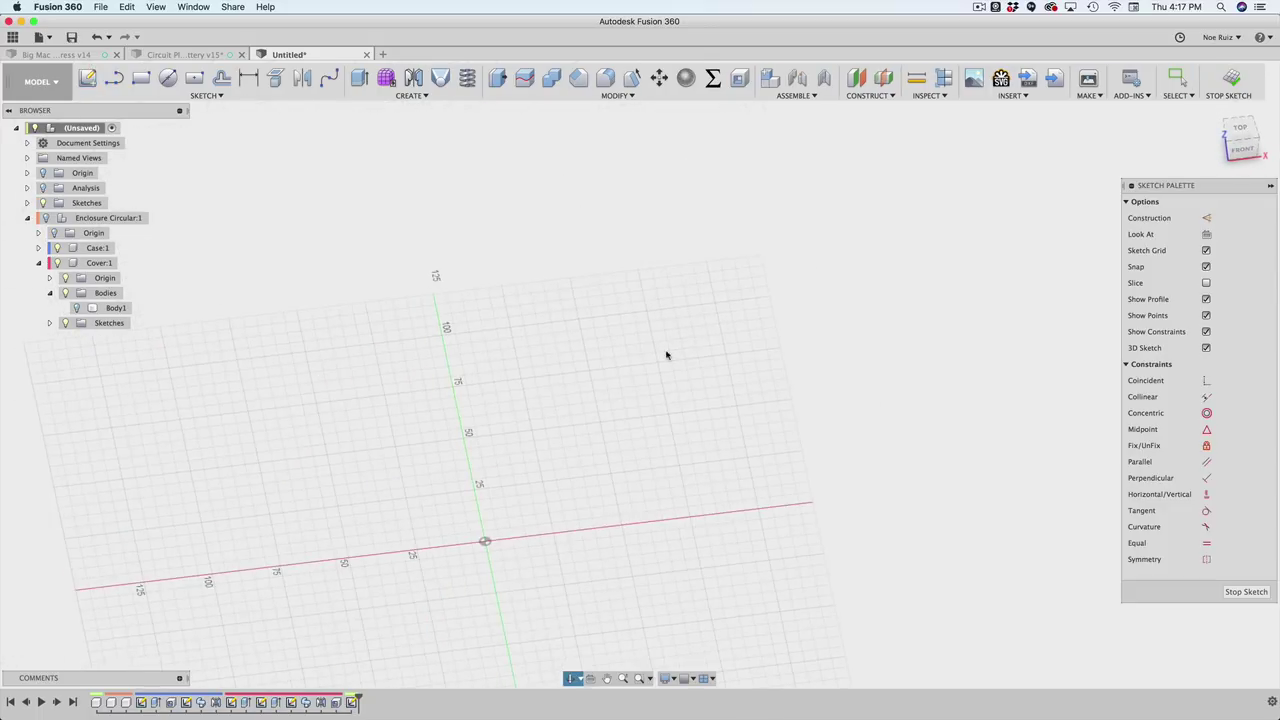
key(c)
click(590, 372)
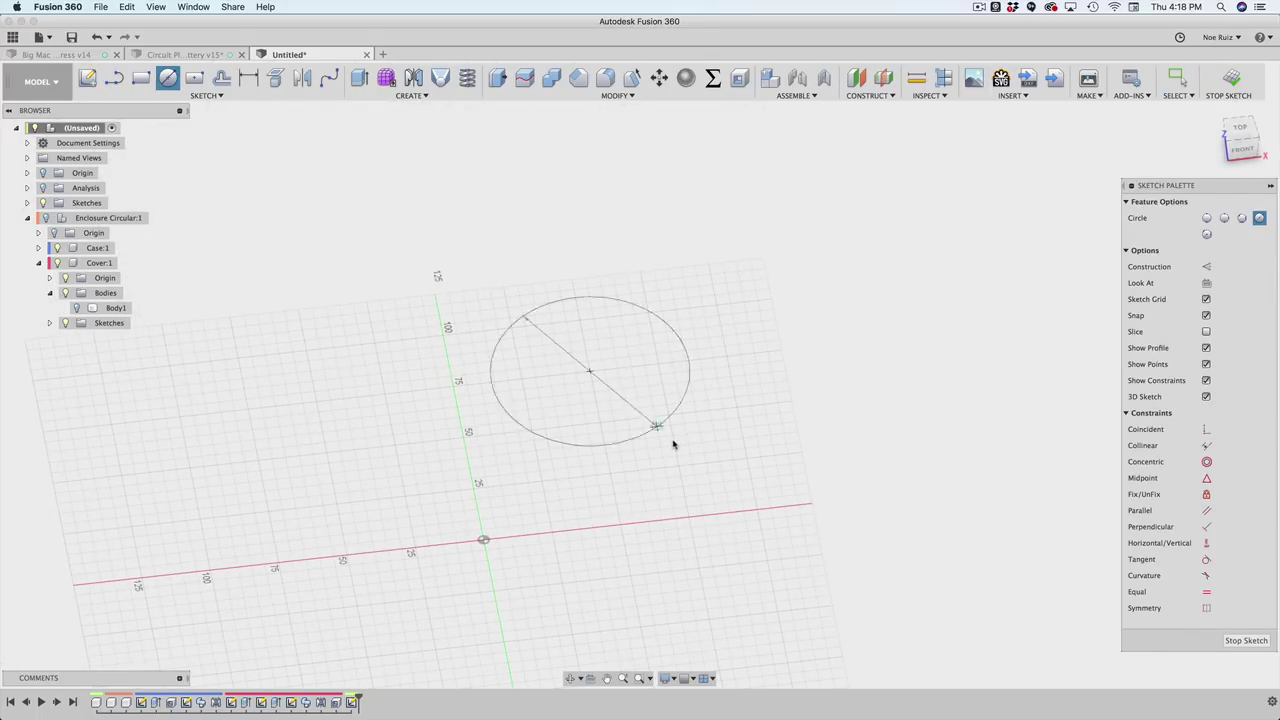
text(diameter)
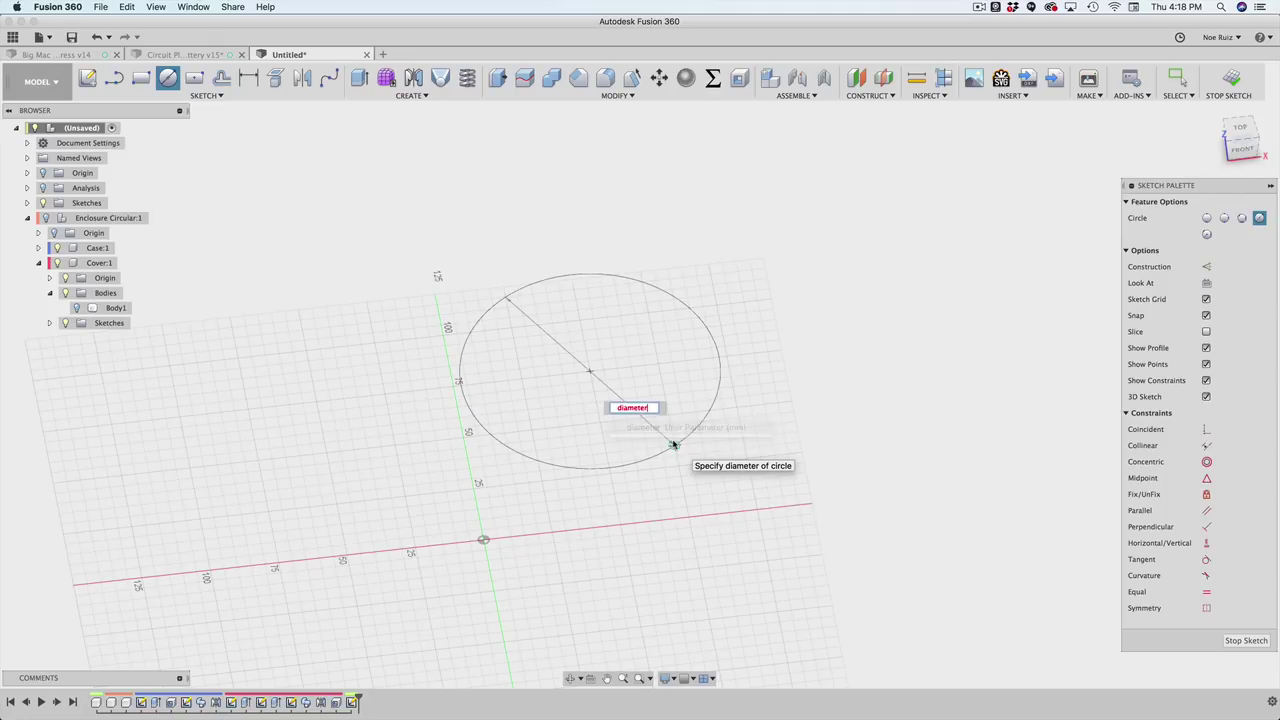
key(Return)
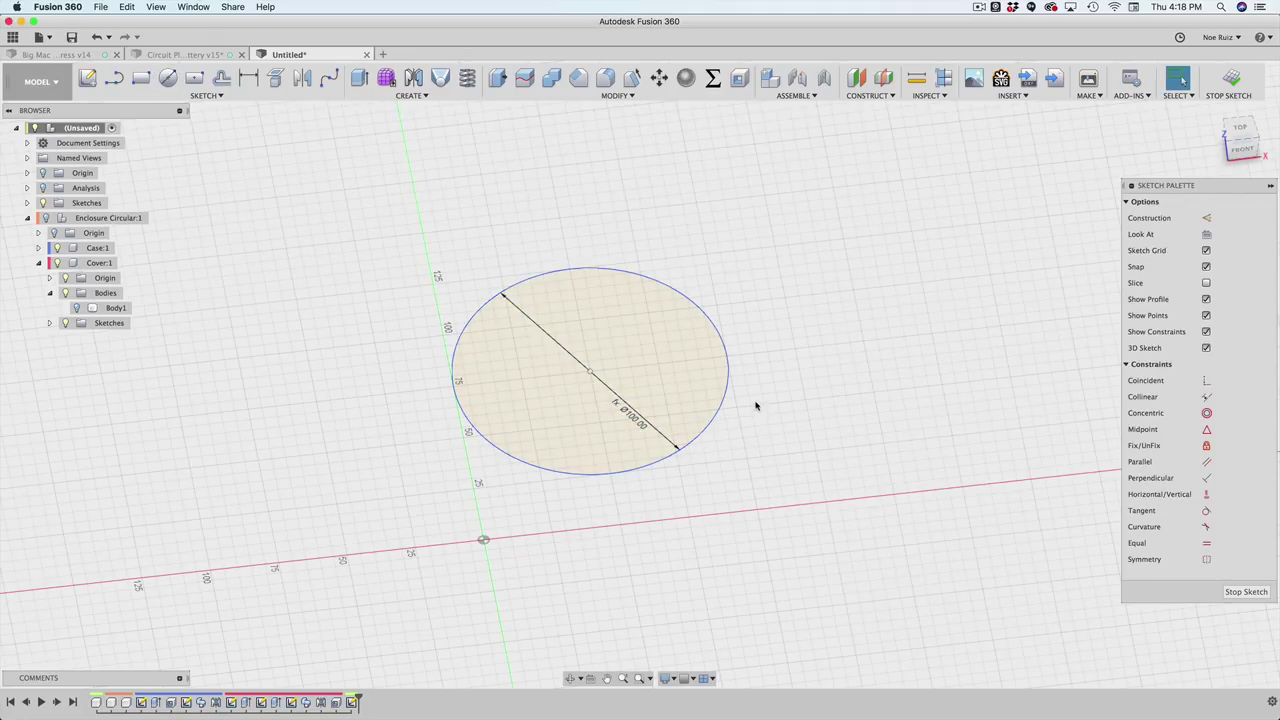
Step: Extrude the circle into a solid disc and shell it from its top face with a 1.5 mm wall thickness
key(e)
key(Return)
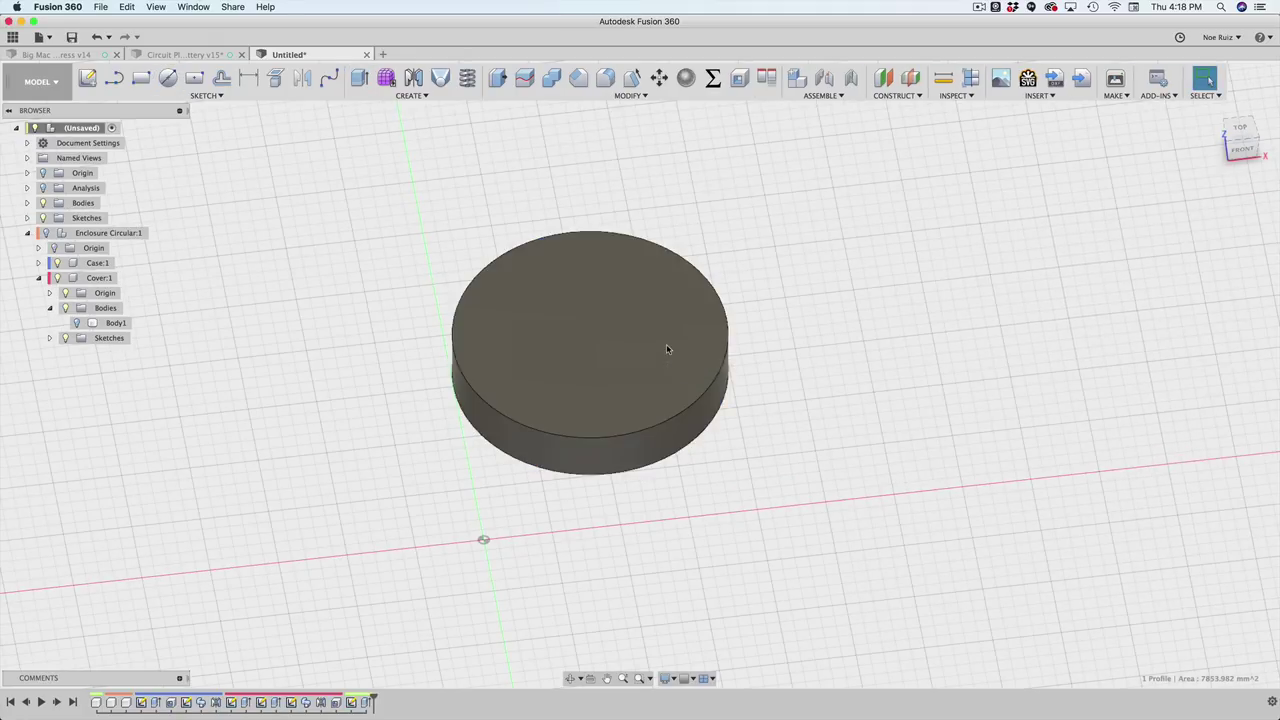
click(652, 328)
text(sshell)
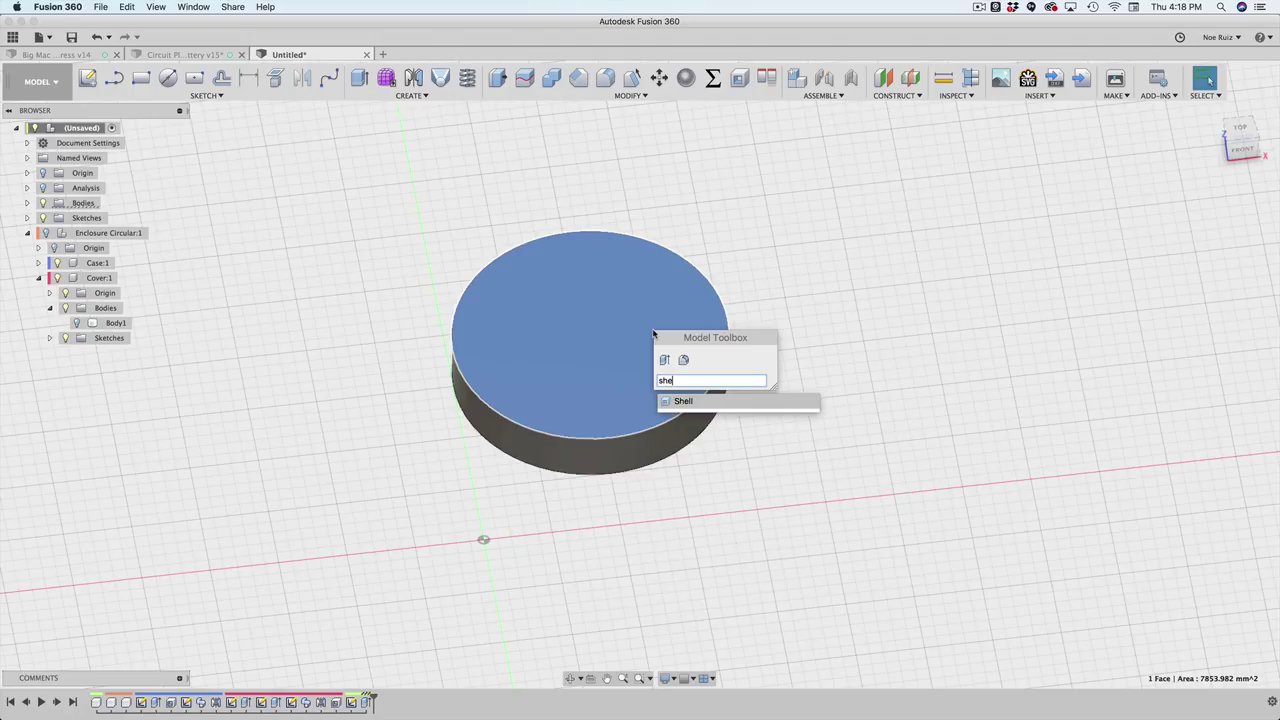
key(Return)
text(1.5)
key(Return)
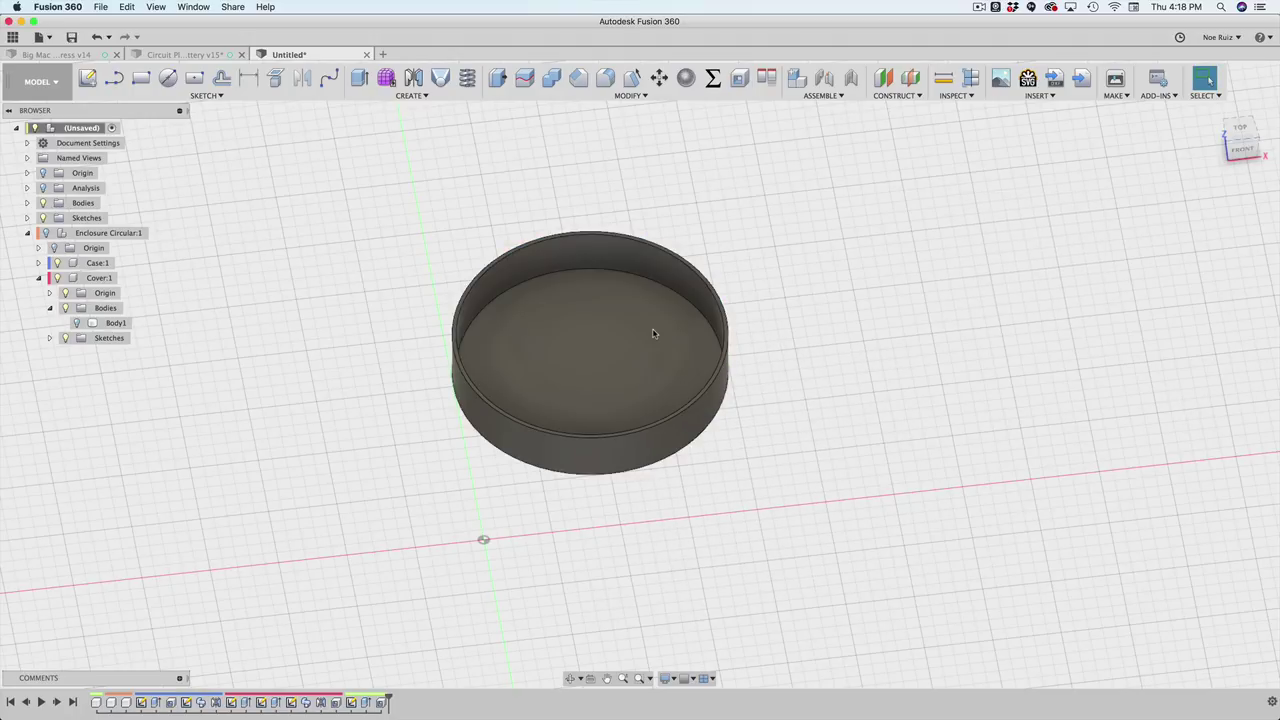
Step: Set the diameter user parameter to 50 mm
click(713, 80)
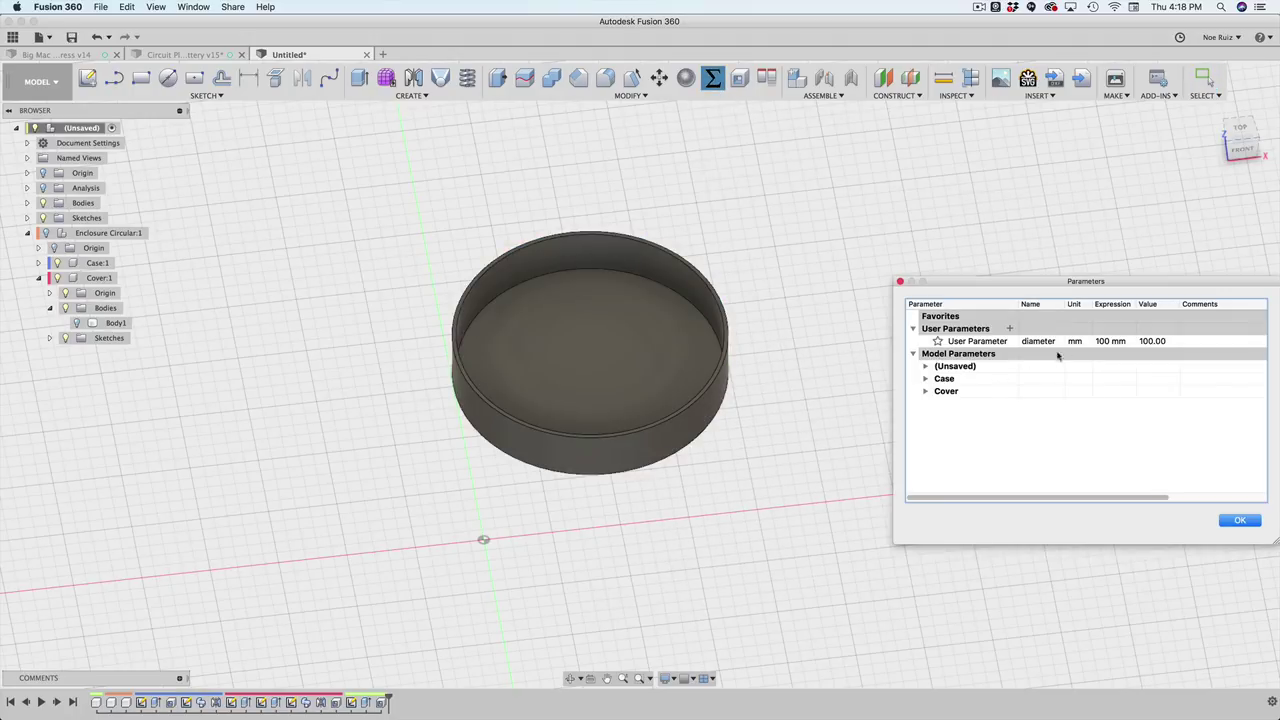
double_click(1101, 342)
text(50)
key(Return)
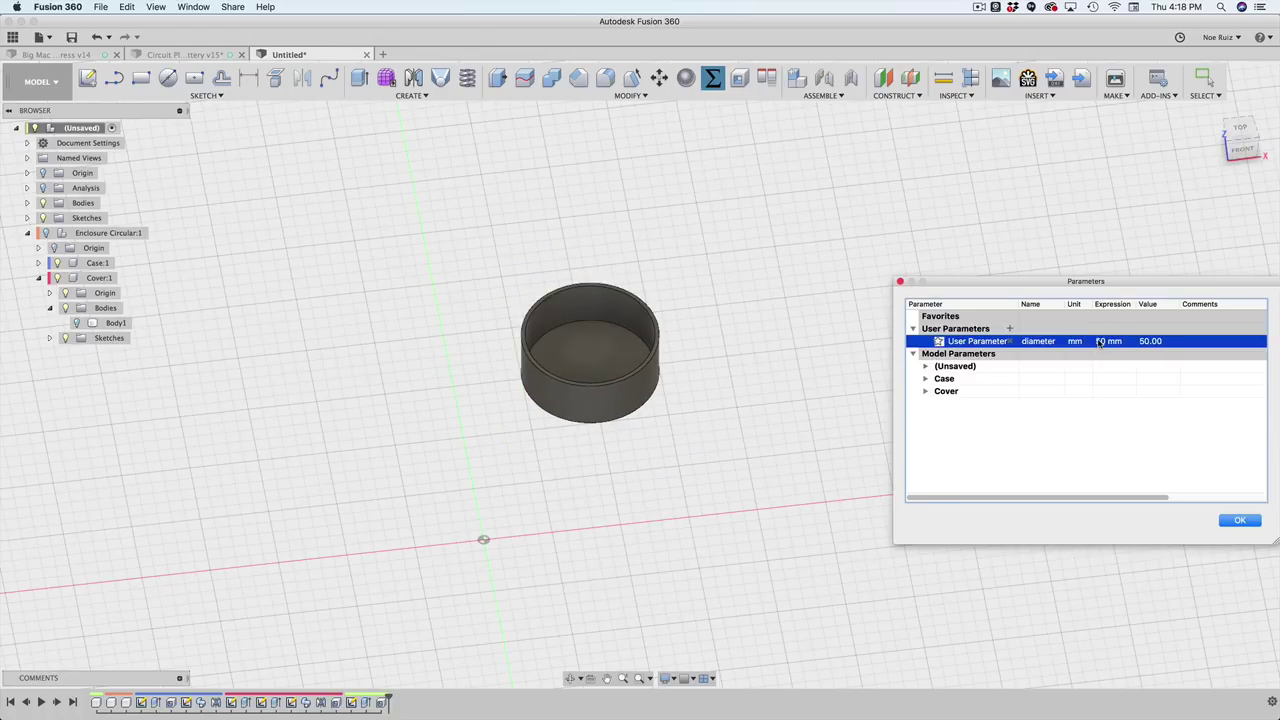
click(1240, 519)
Step: Examine the resized hollow cylinder and its wall from several angles
scroll(691, 450, up, 3)
scroll(689, 449, down, 3)
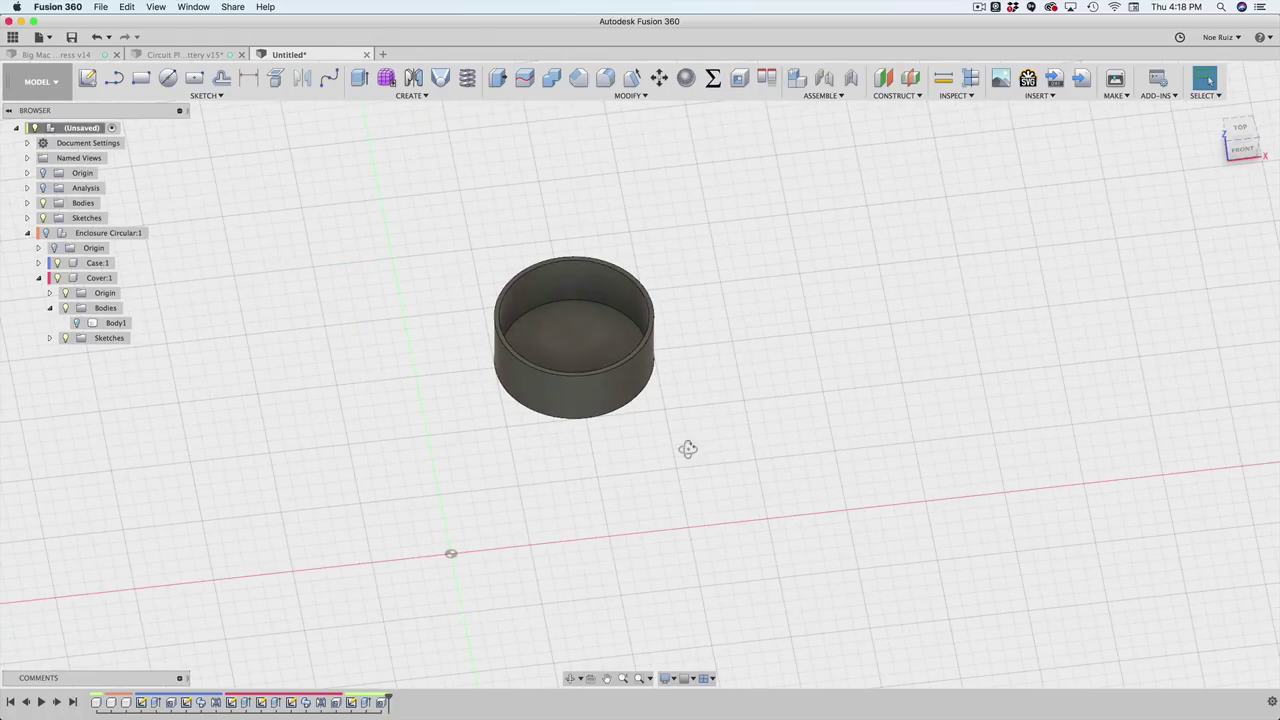
shift+middle_drag(689, 449, 610, 431)
scroll(368, 400, up, 3)
scroll(416, 449, up, 3)
scroll(420, 450, down, 5)
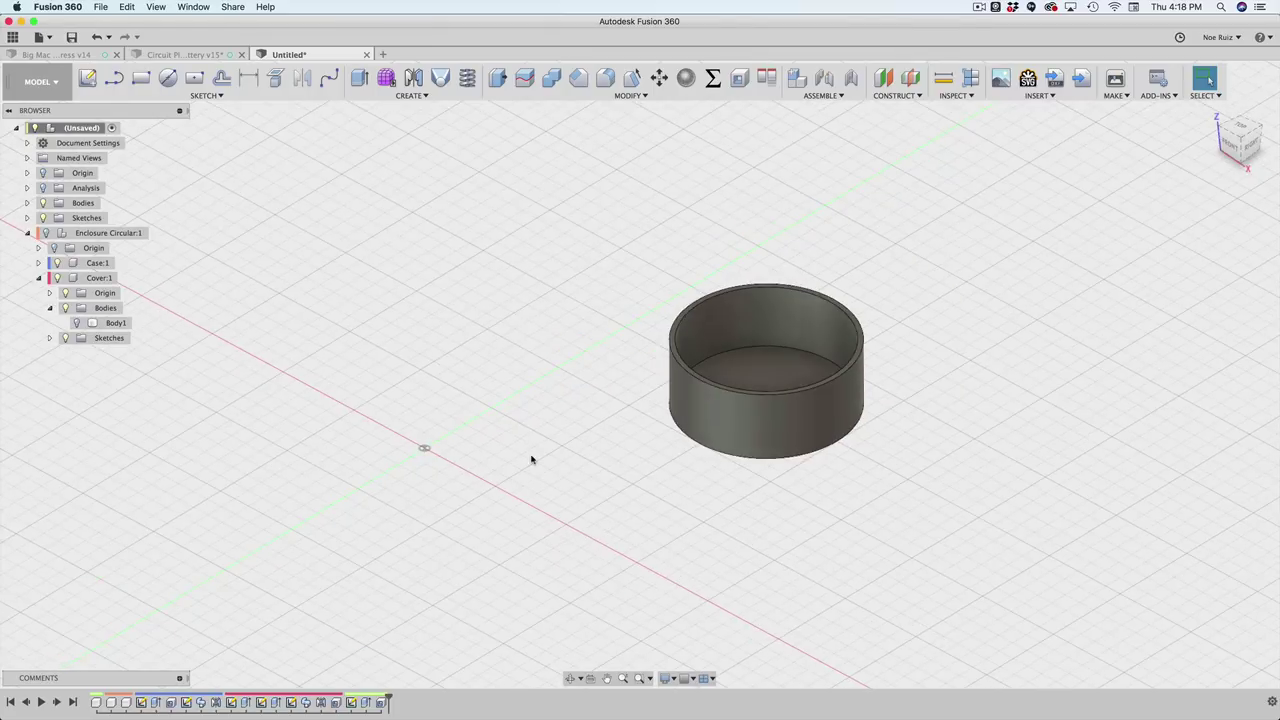
shift+middle_drag(531, 457, 563, 468)
scroll(710, 227, up, 3)
scroll(803, 189, up, 5)
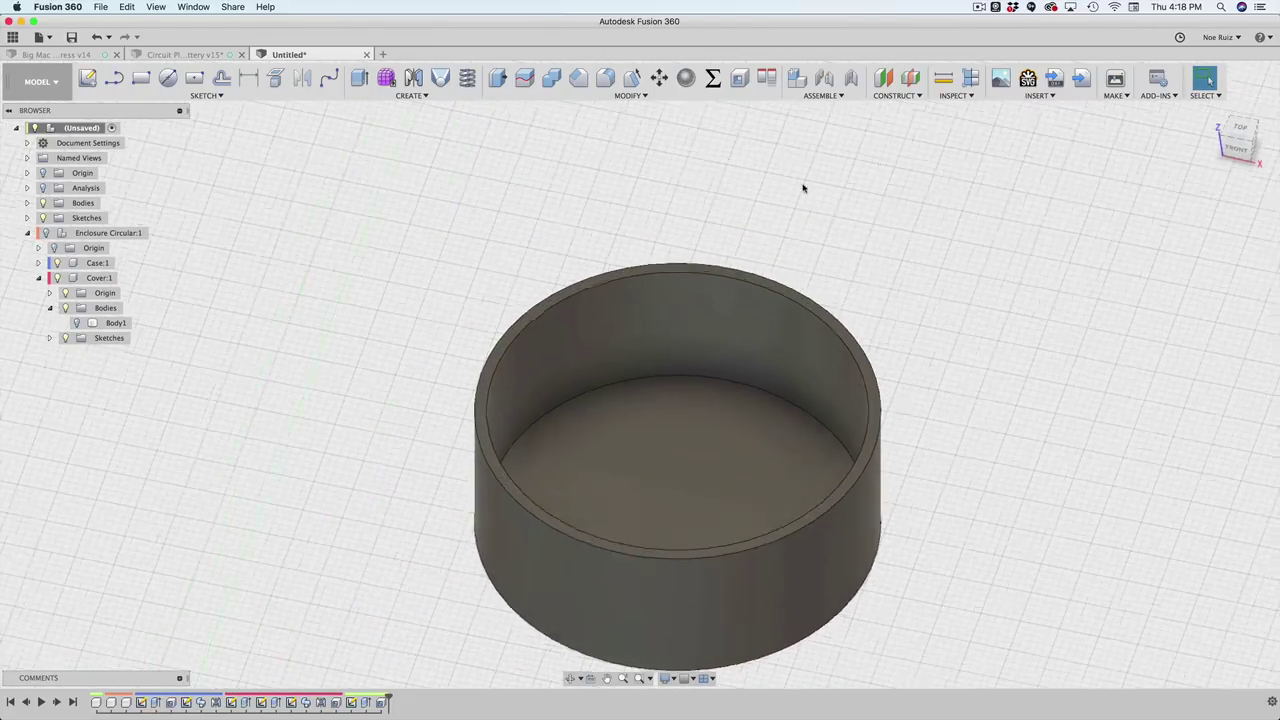
Step: Create a construction plane along the path of the cylinder's outer top edge at distance 0
click(900, 96)
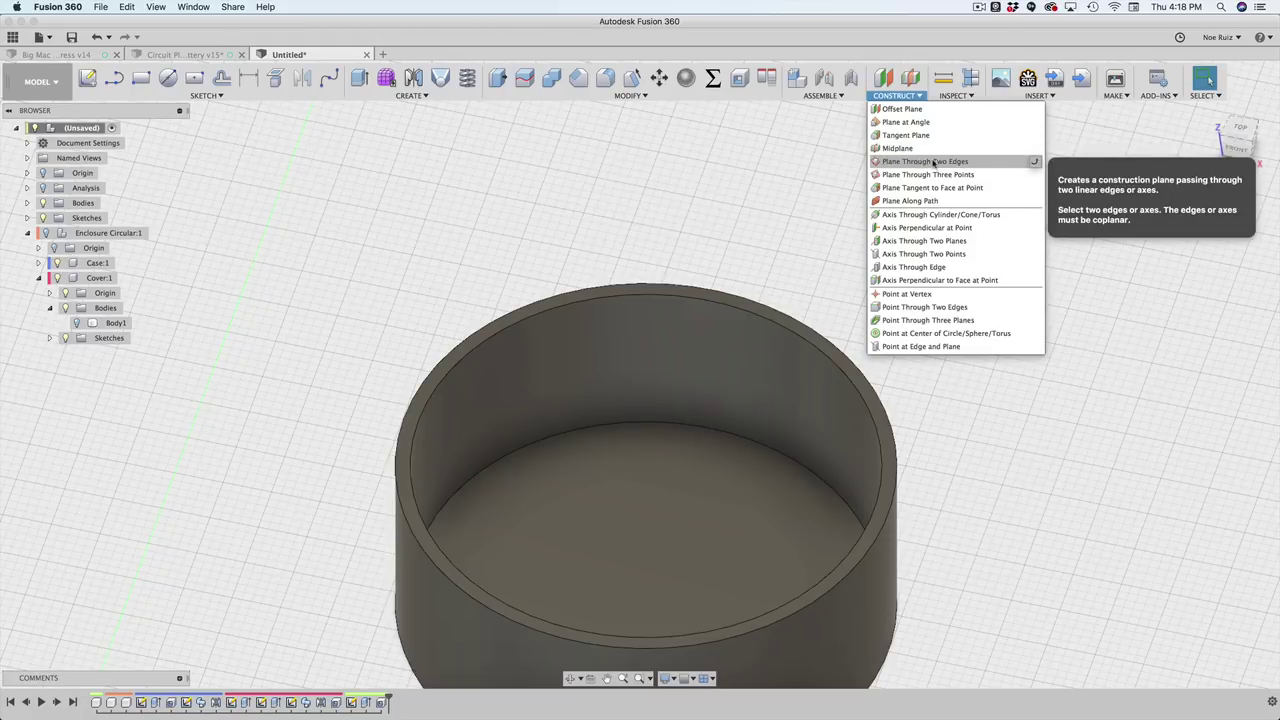
click(911, 201)
scroll(905, 212, down, 2)
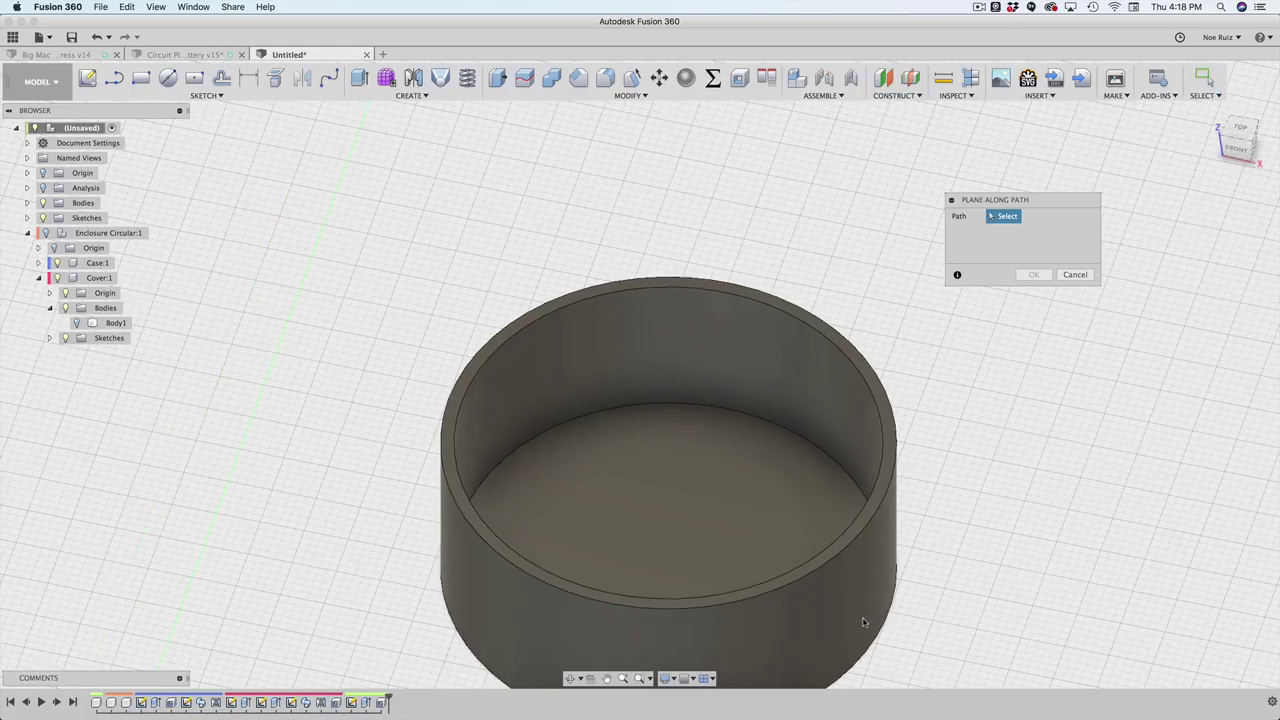
click(893, 472)
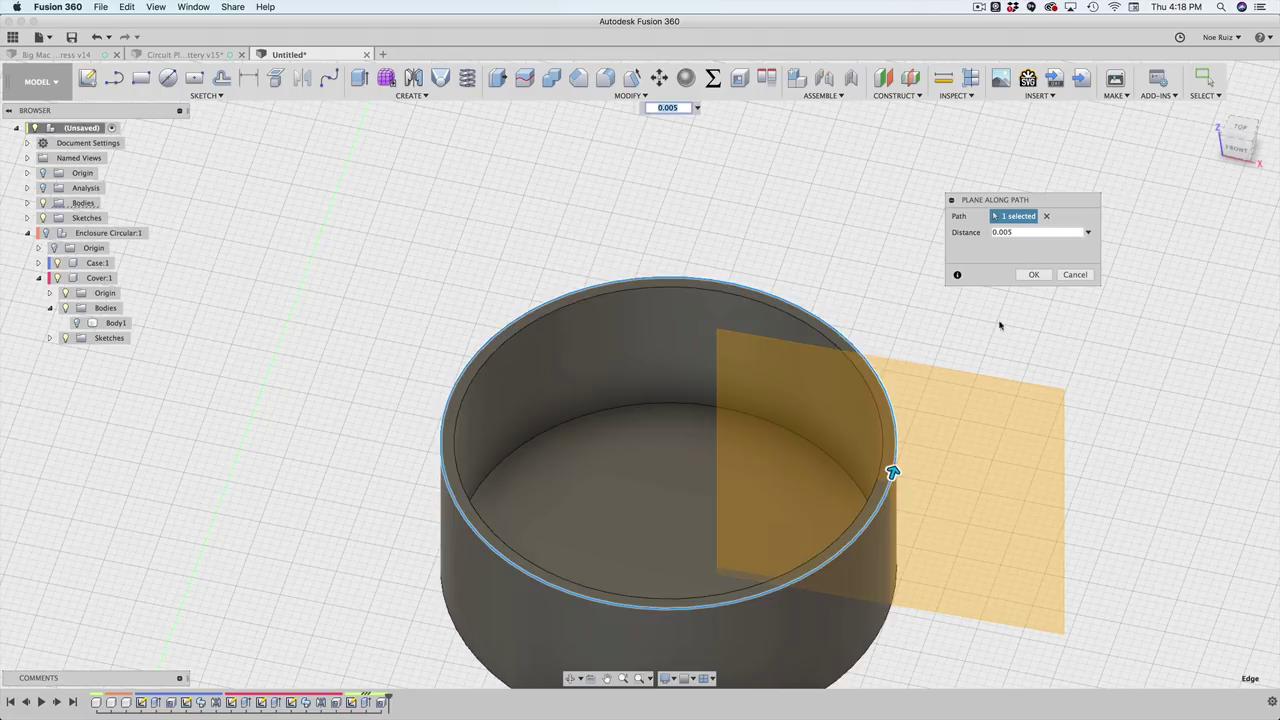
click(1240, 128)
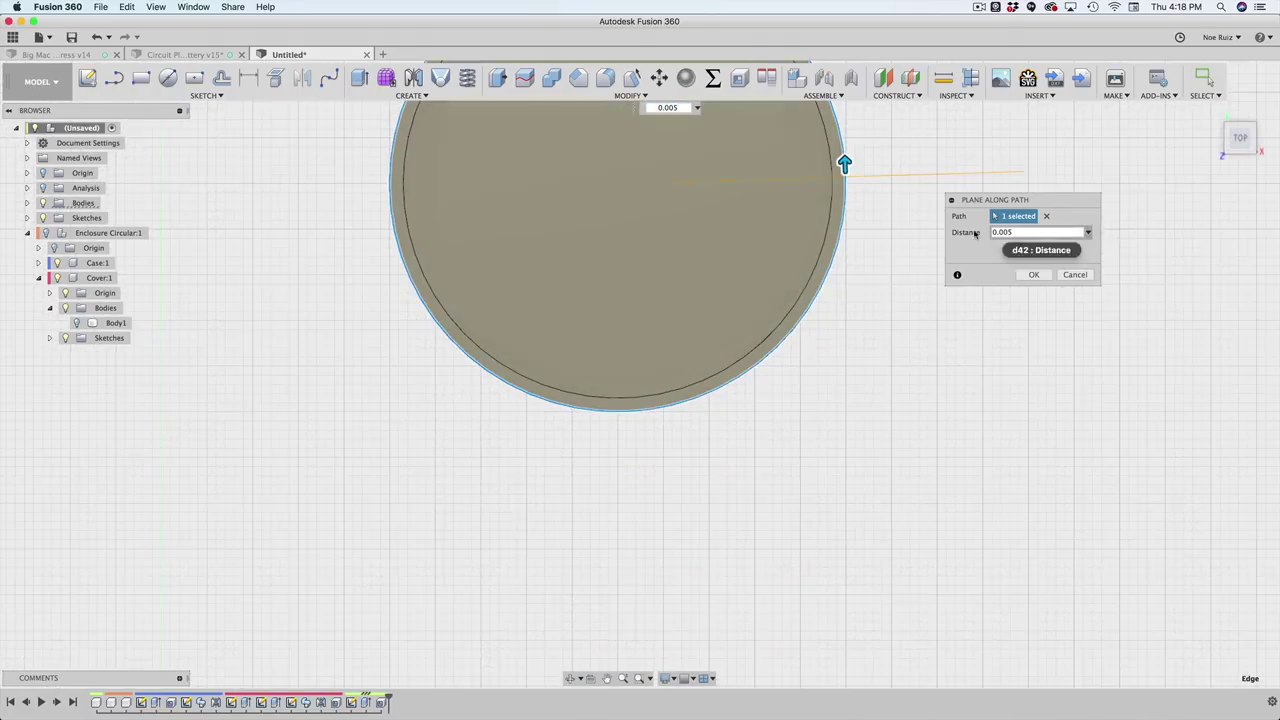
drag(803, 369, 632, 170)
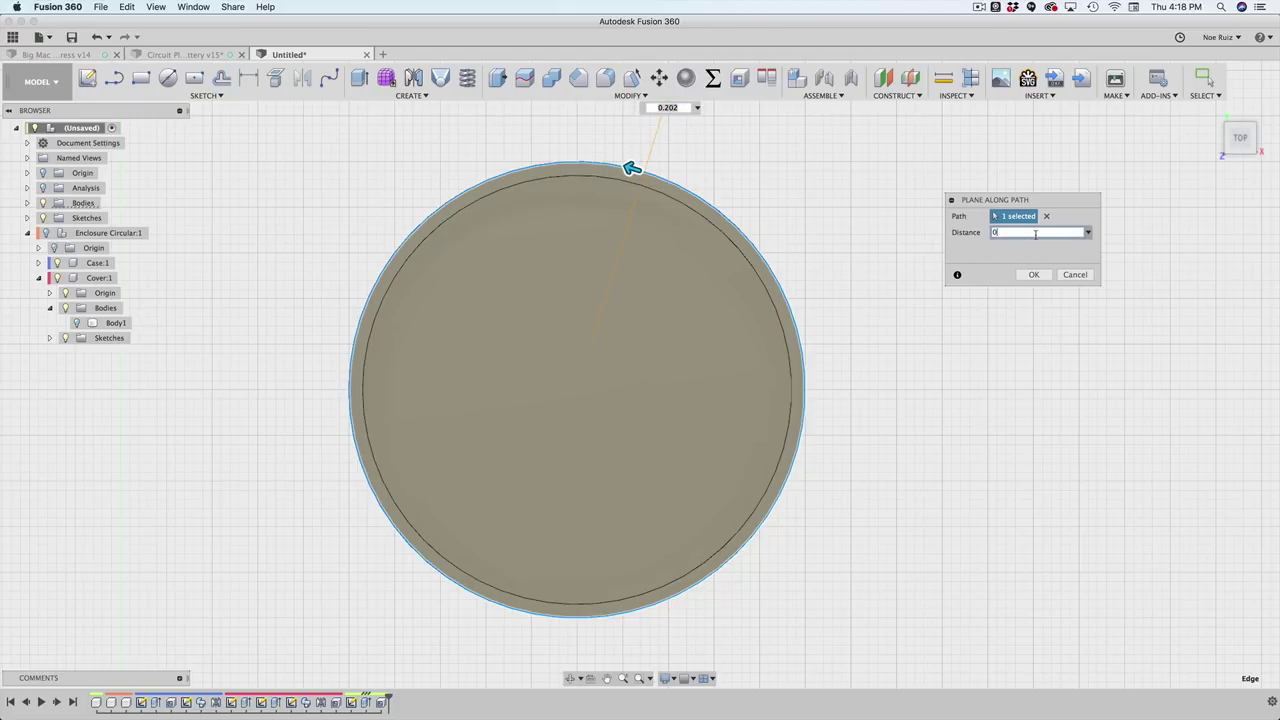
key(Return)
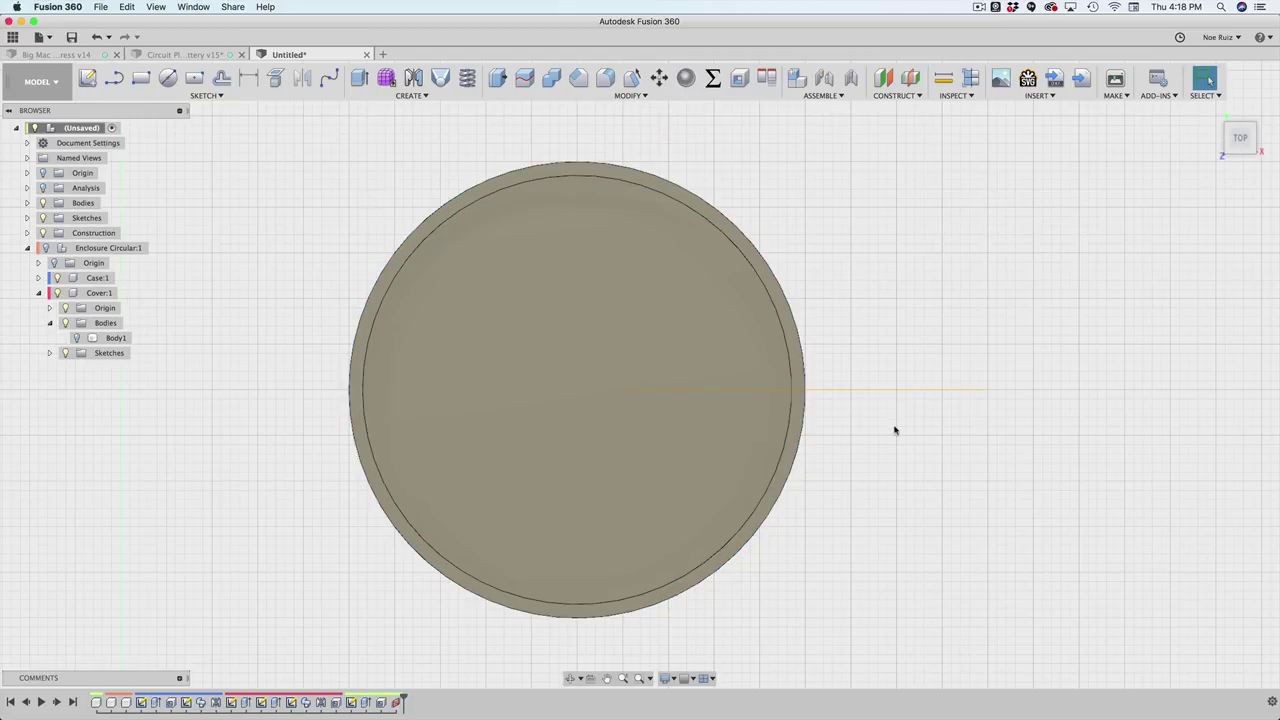
Step: Examine how the construction plane cuts through the cylinder's wall from several angles
shift+middle_drag(894, 430, 851, 246)
middle_drag(851, 246, 831, 140)
scroll(706, 334, up, 3)
scroll(700, 300, down, 5)
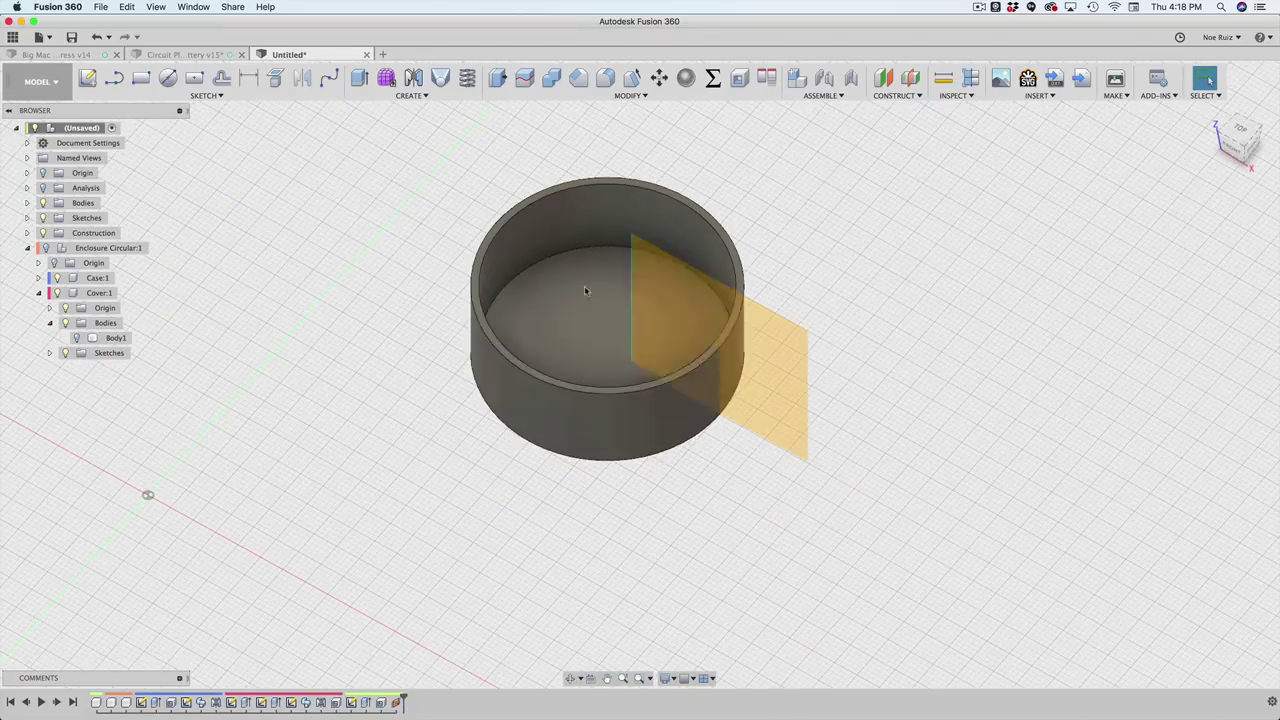
scroll(585, 291, up, 5)
scroll(548, 210, down, 6)
scroll(549, 246, up, 4)
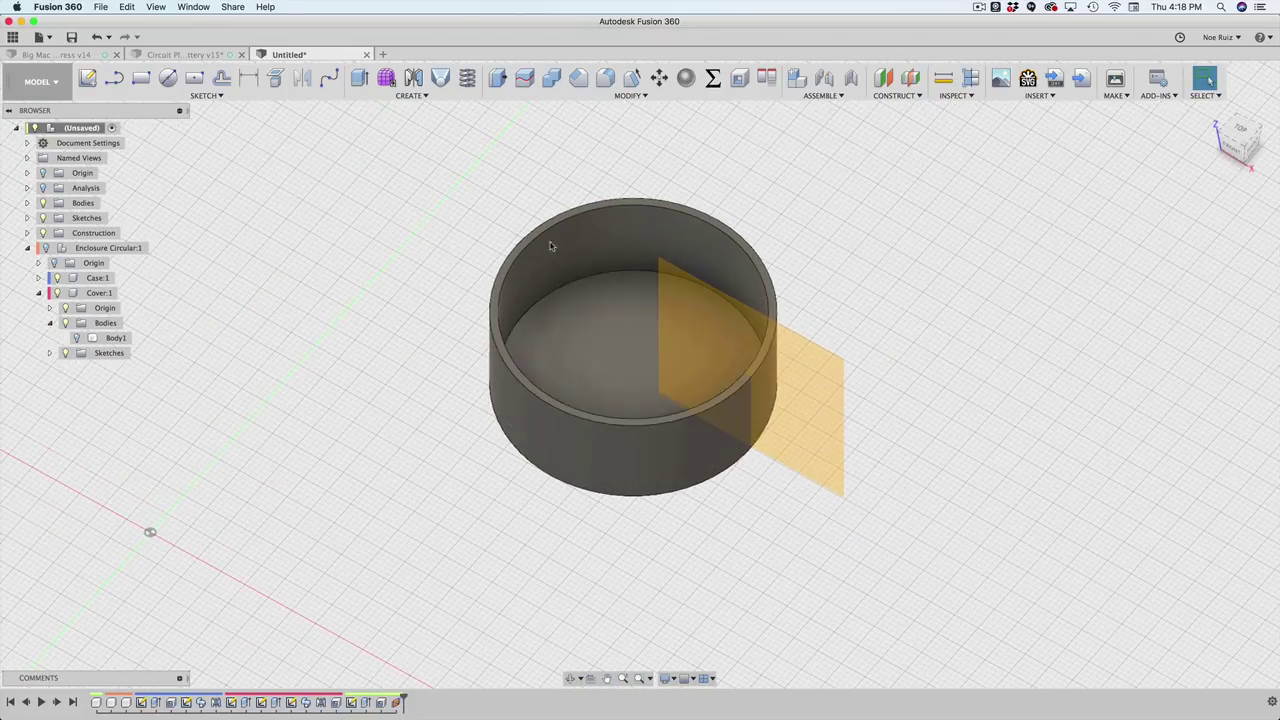
shift+middle_drag(837, 266, 782, 335)
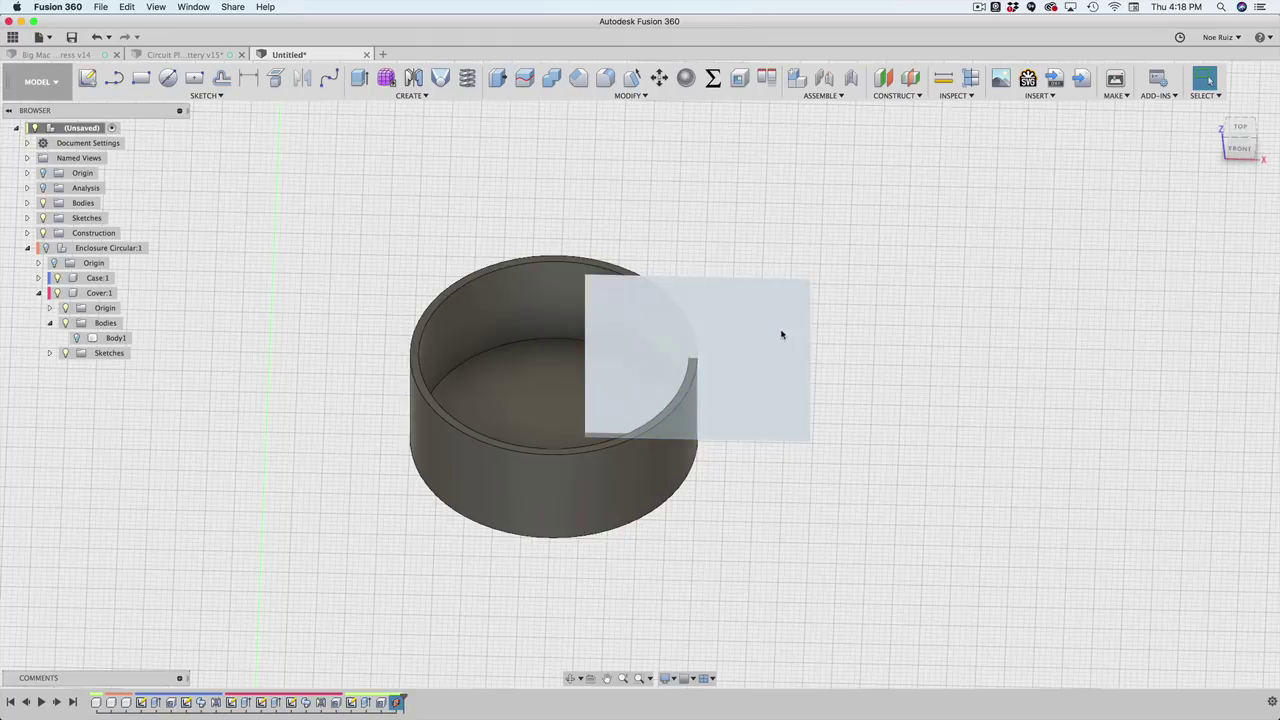
Step: Start a sketch on the construction plane and project the inner edge of the cylinder's rim into it
click(782, 335)
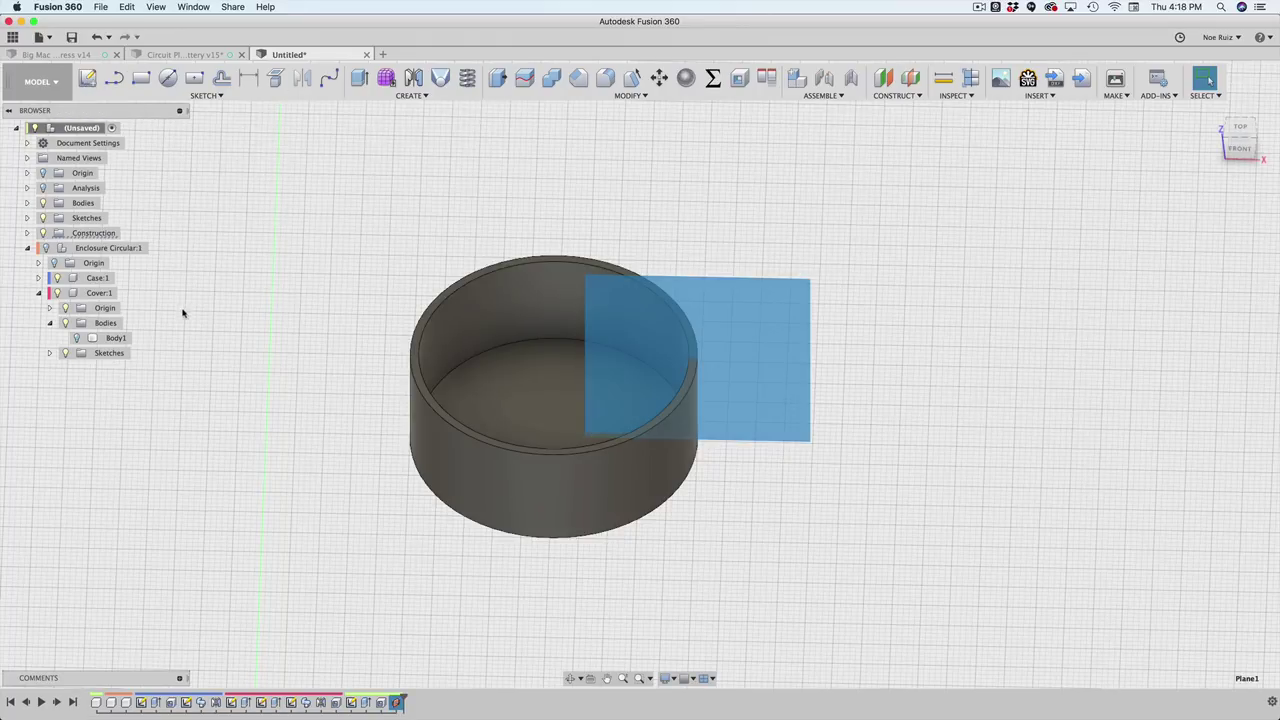
click(87, 78)
scroll(677, 350, up, 10)
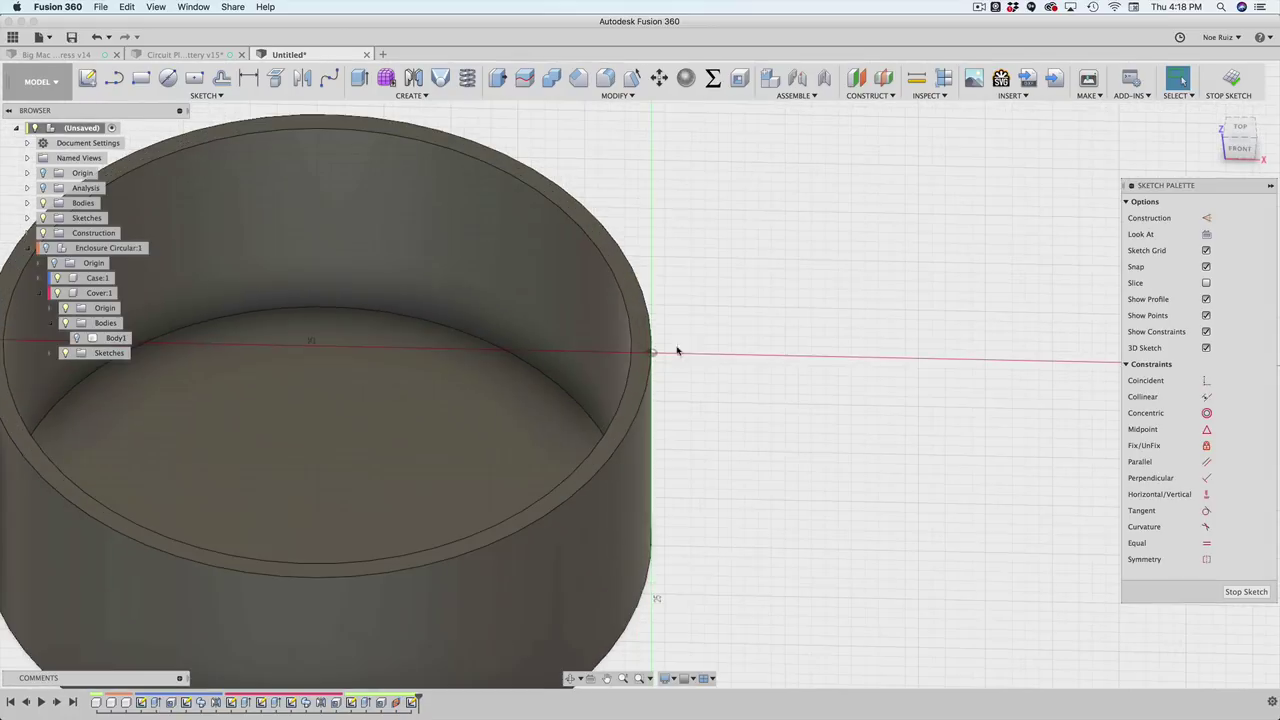
scroll(620, 355, up, 3)
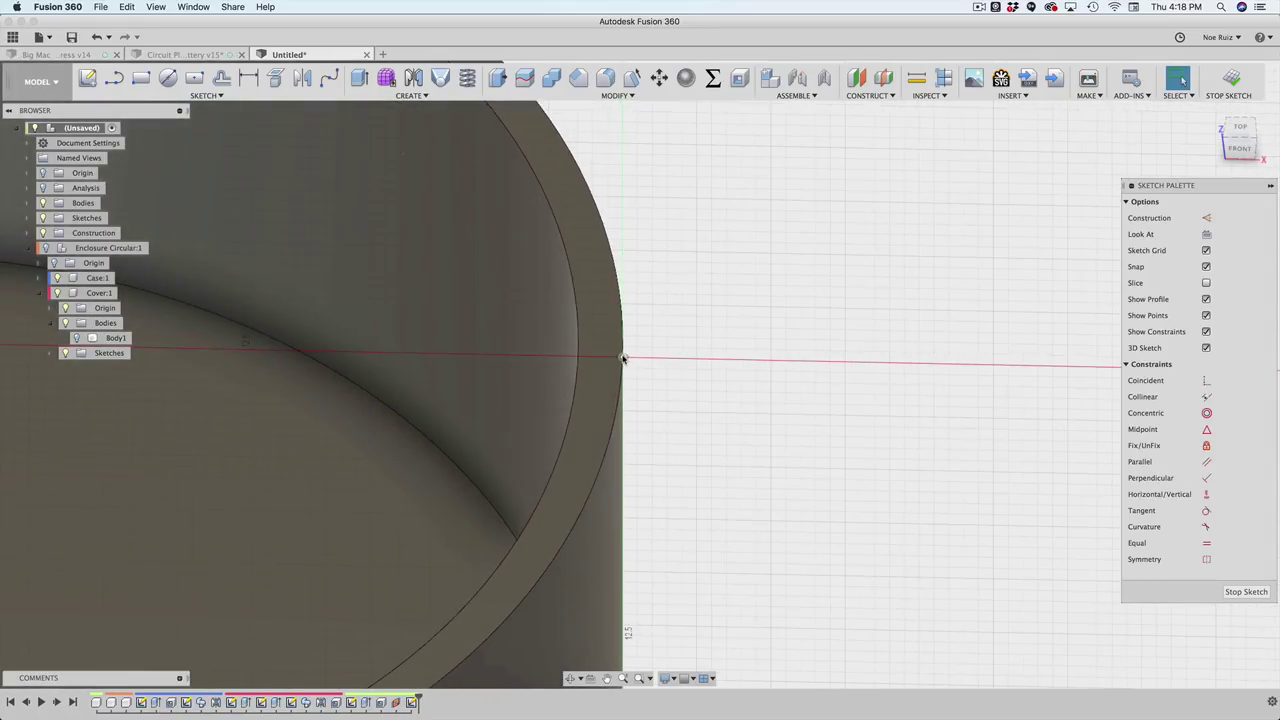
shift+middle_drag(682, 376, 740, 356)
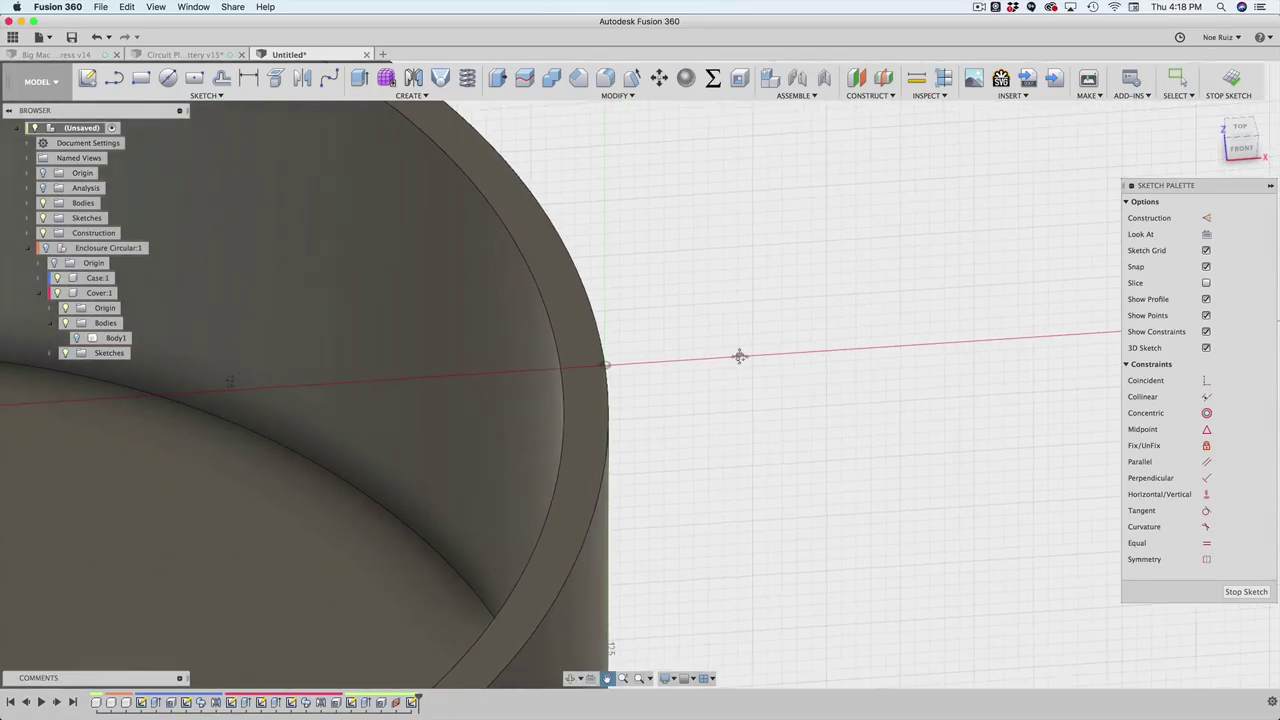
click(559, 338)
click(558, 339)
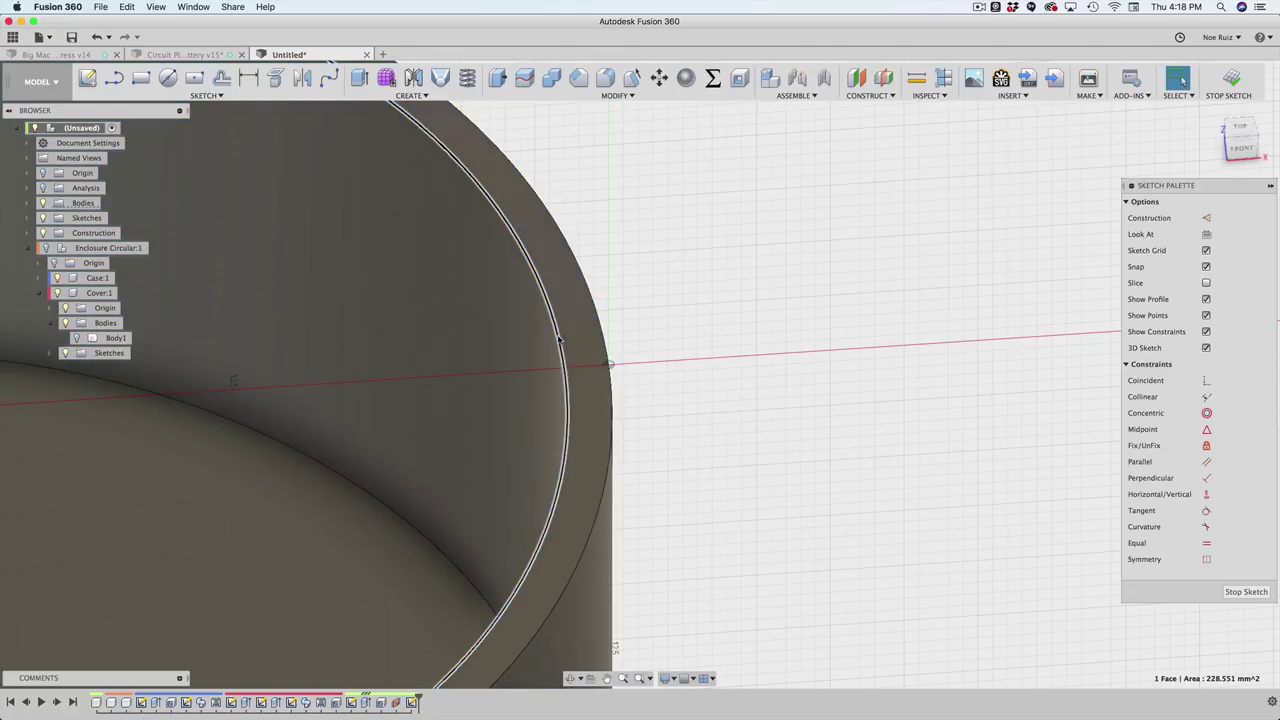
key(p)
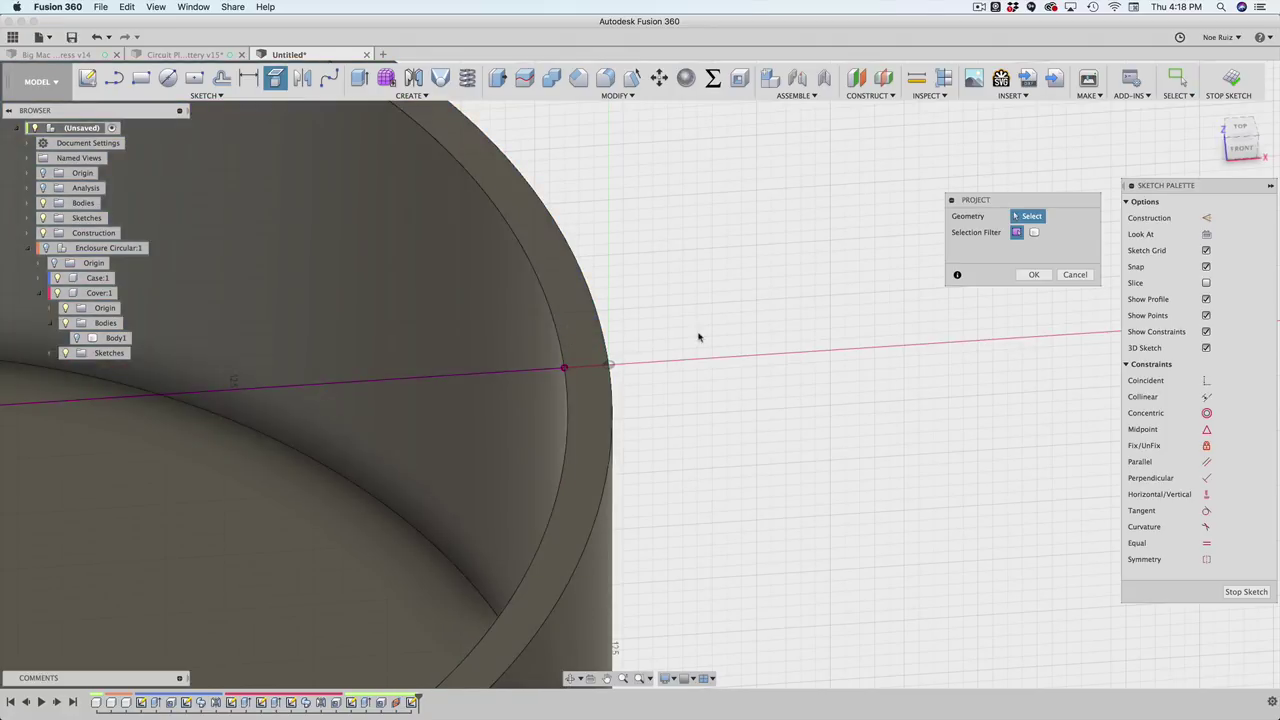
click(1042, 278)
Step: Sketch a closed triangle from the projected inner rim point, with a vertical side about 4.2 mm long against the inner wall
scroll(795, 276, down, 3)
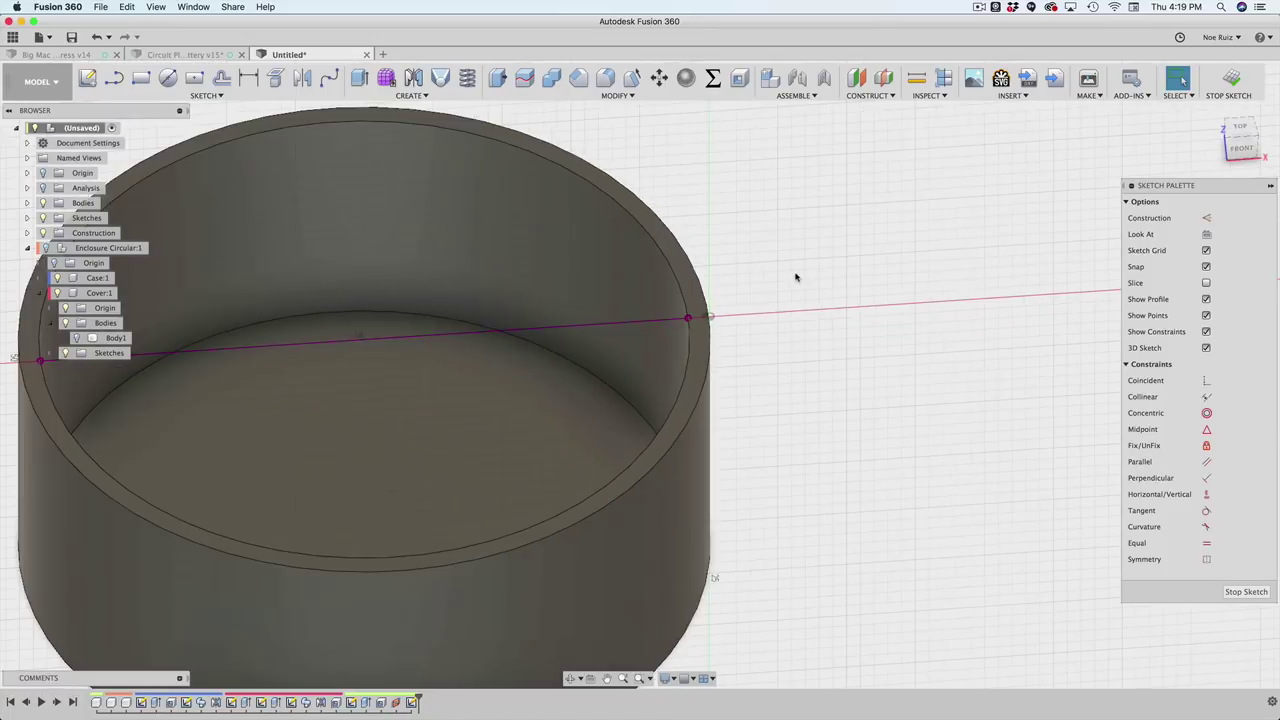
middle_drag(754, 300, 874, 277)
scroll(891, 263, down, 2)
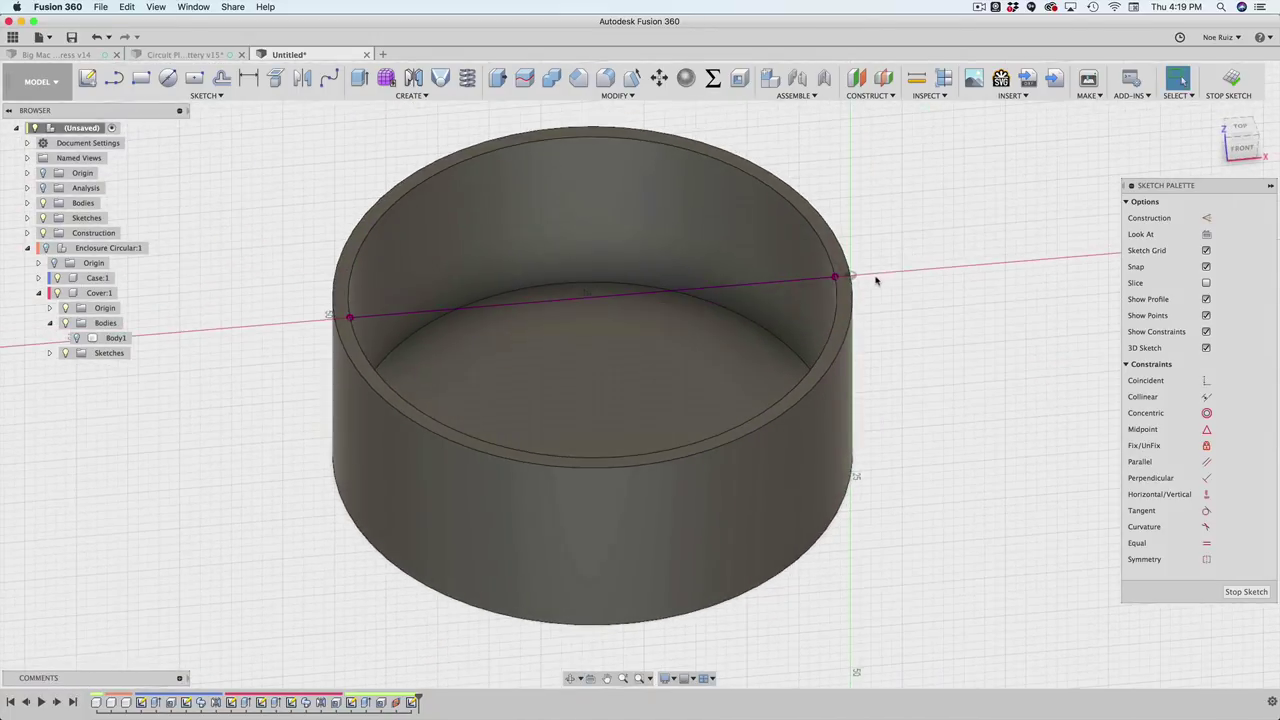
scroll(812, 275, up, 6)
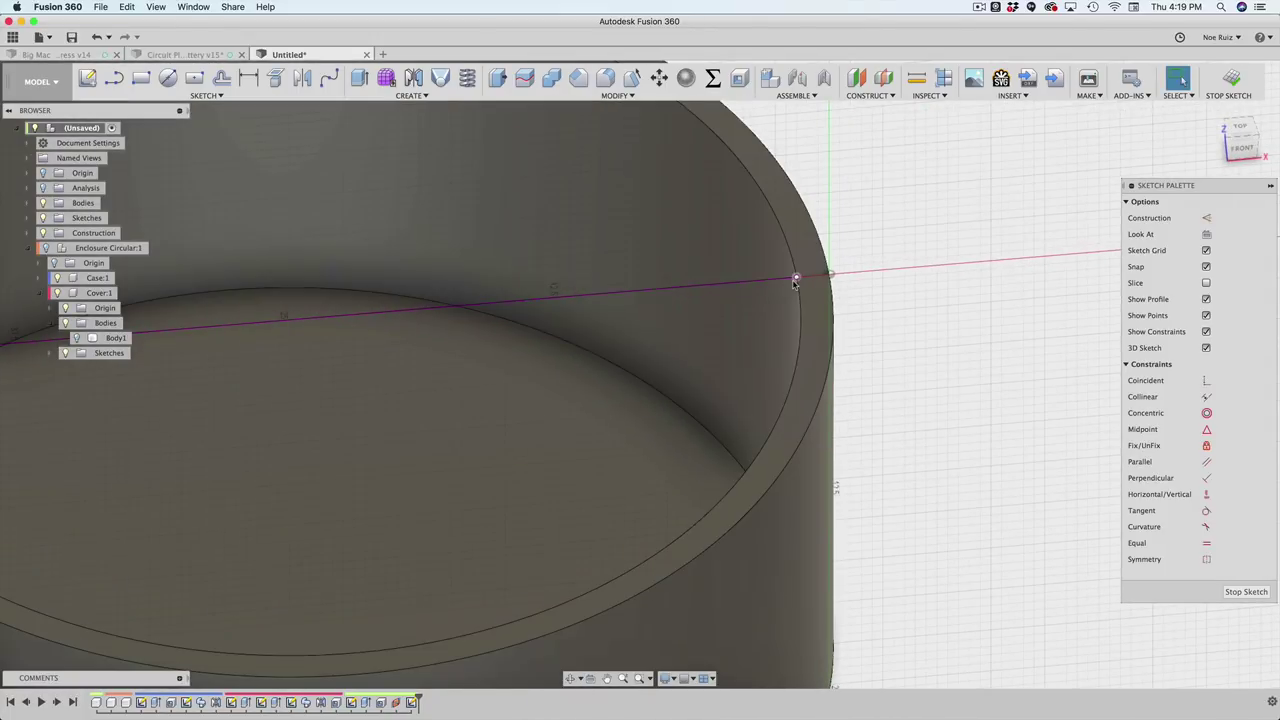
key(l)
click(796, 277)
click(753, 305)
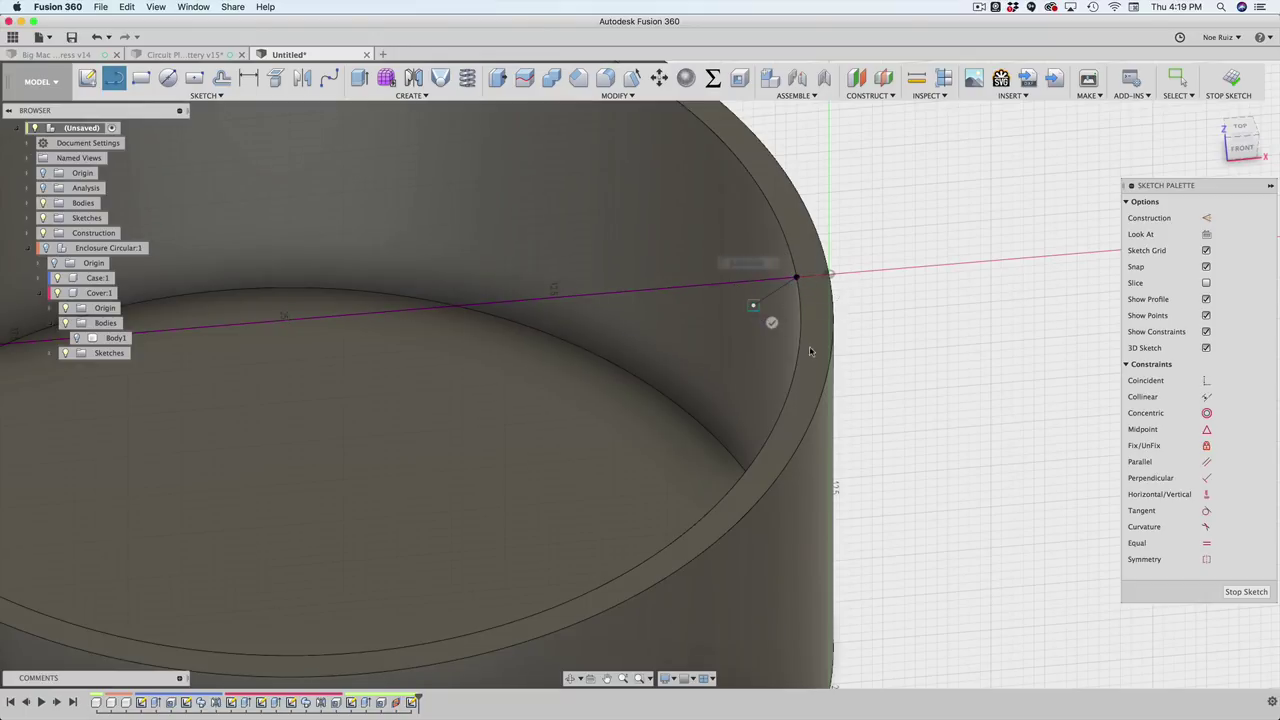
click(798, 345)
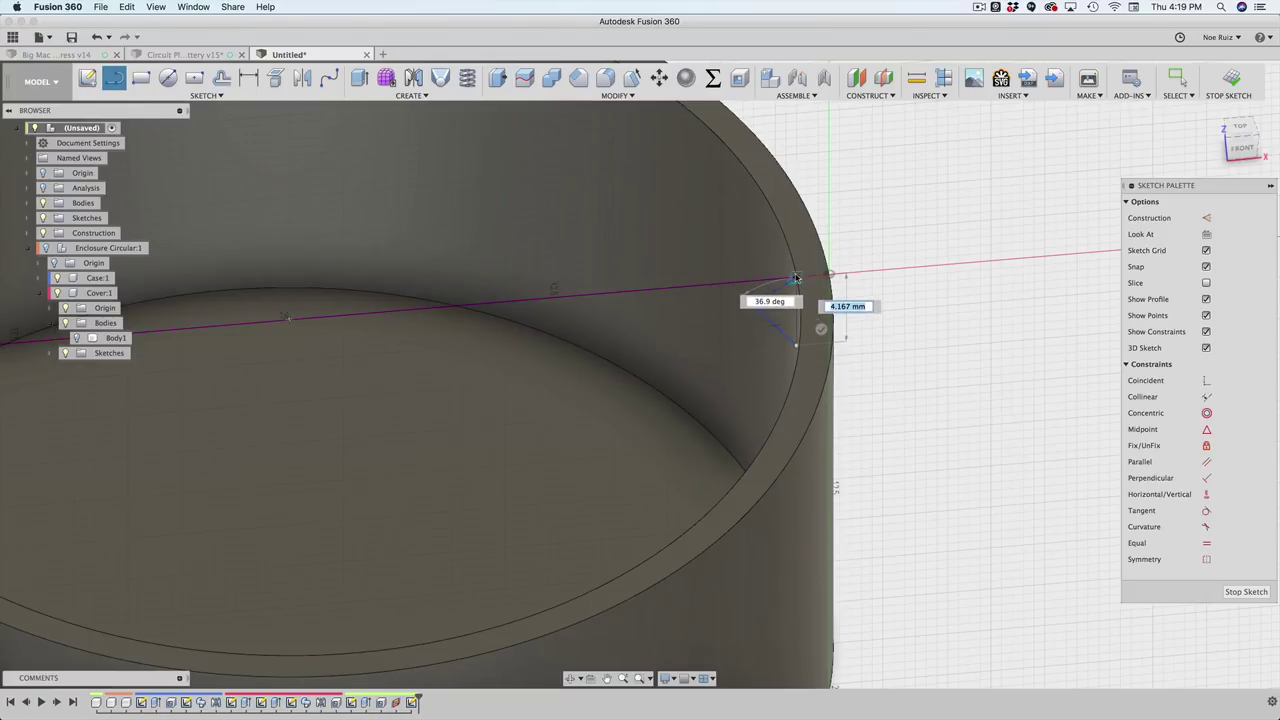
click(796, 277)
key(Escape)
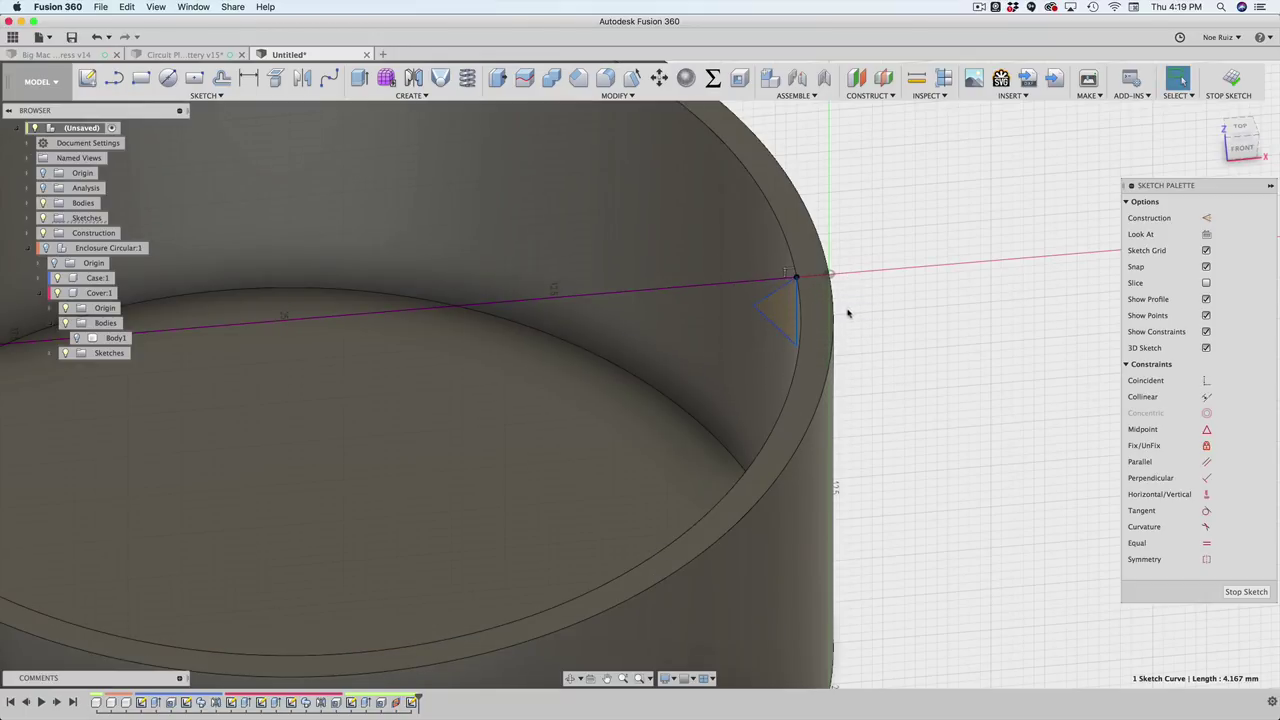
Step: Dimension the triangle's vertical side along the inner wall to 2 mm
key(d)
click(871, 308)
text(2)
key(Return)
scroll(868, 300, up, 3)
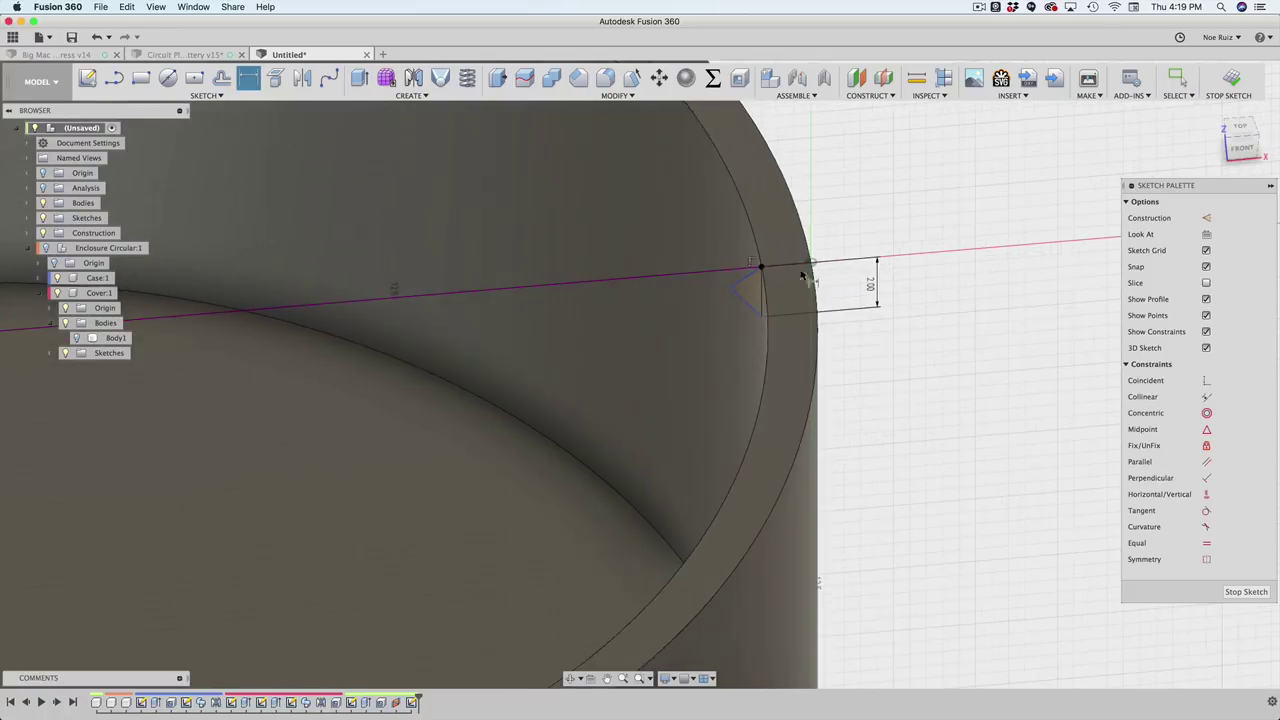
Step: Draw a line across the triangle from its tip to the middle of the vertical side and finish the sketch
scroll(801, 275, up, 3)
scroll(694, 297, up, 2)
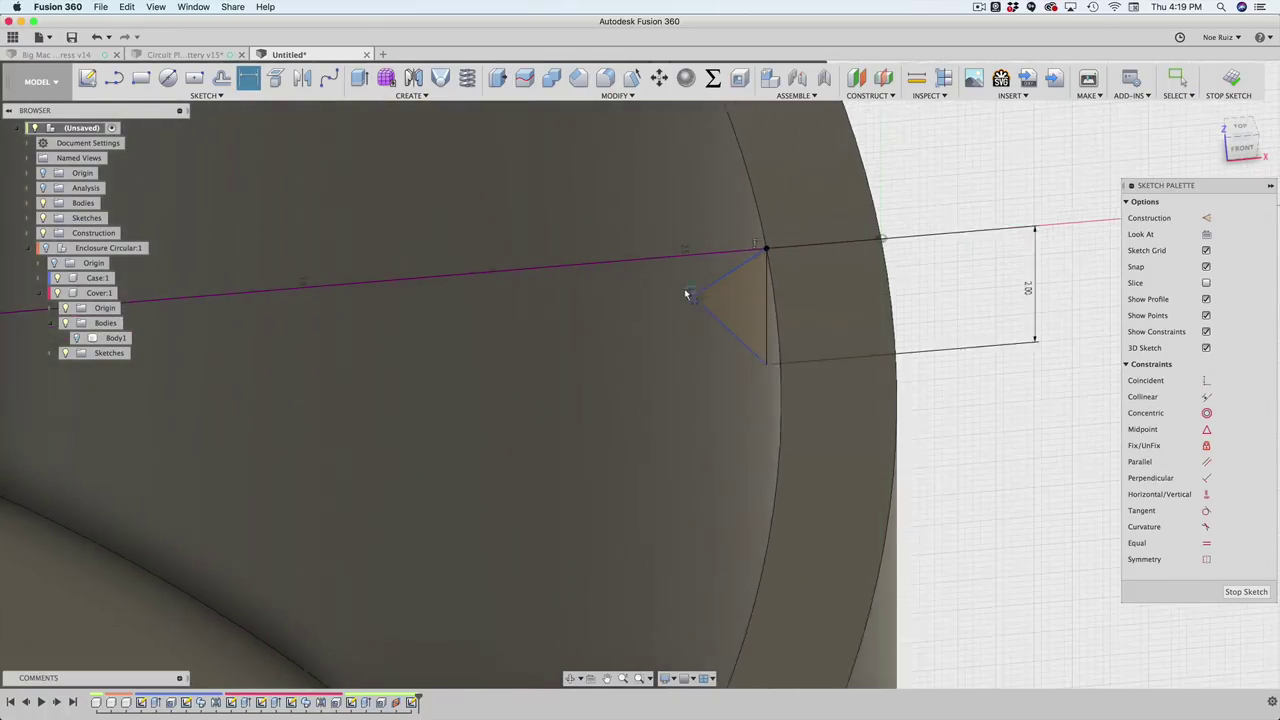
key(l)
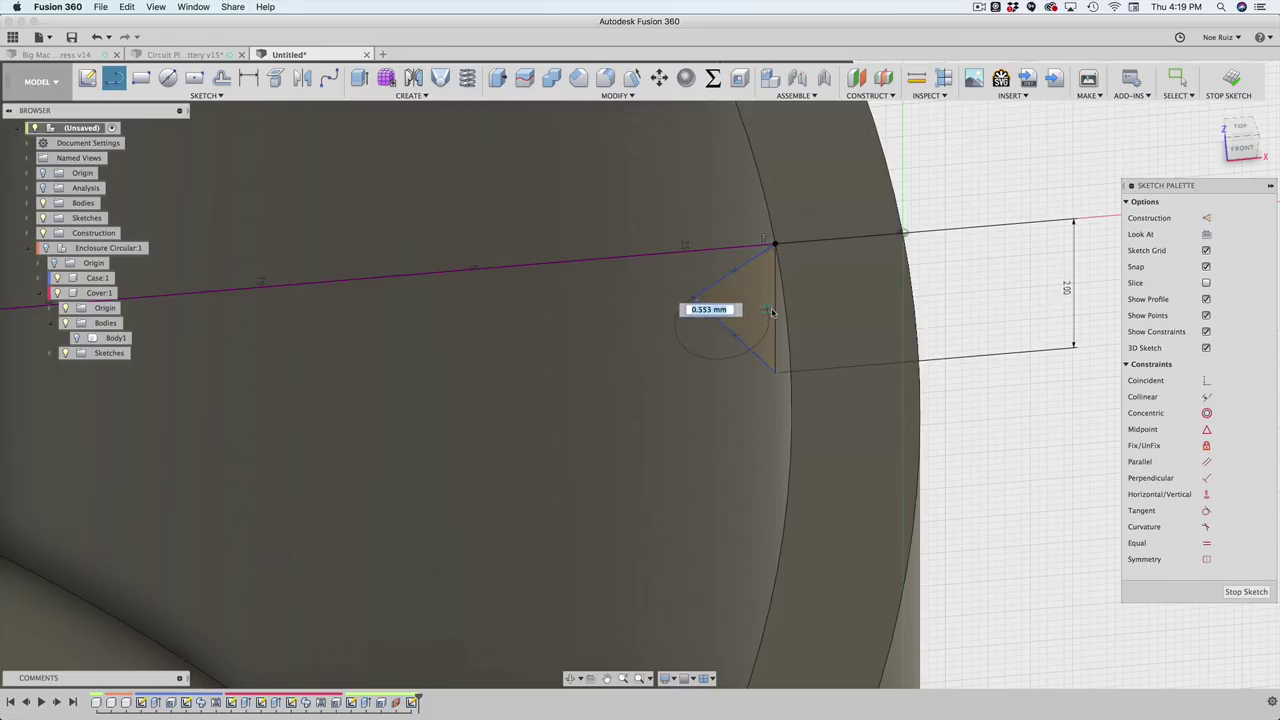
drag(770, 310, 768, 309)
key(Escape)
scroll(769, 296, down, 5)
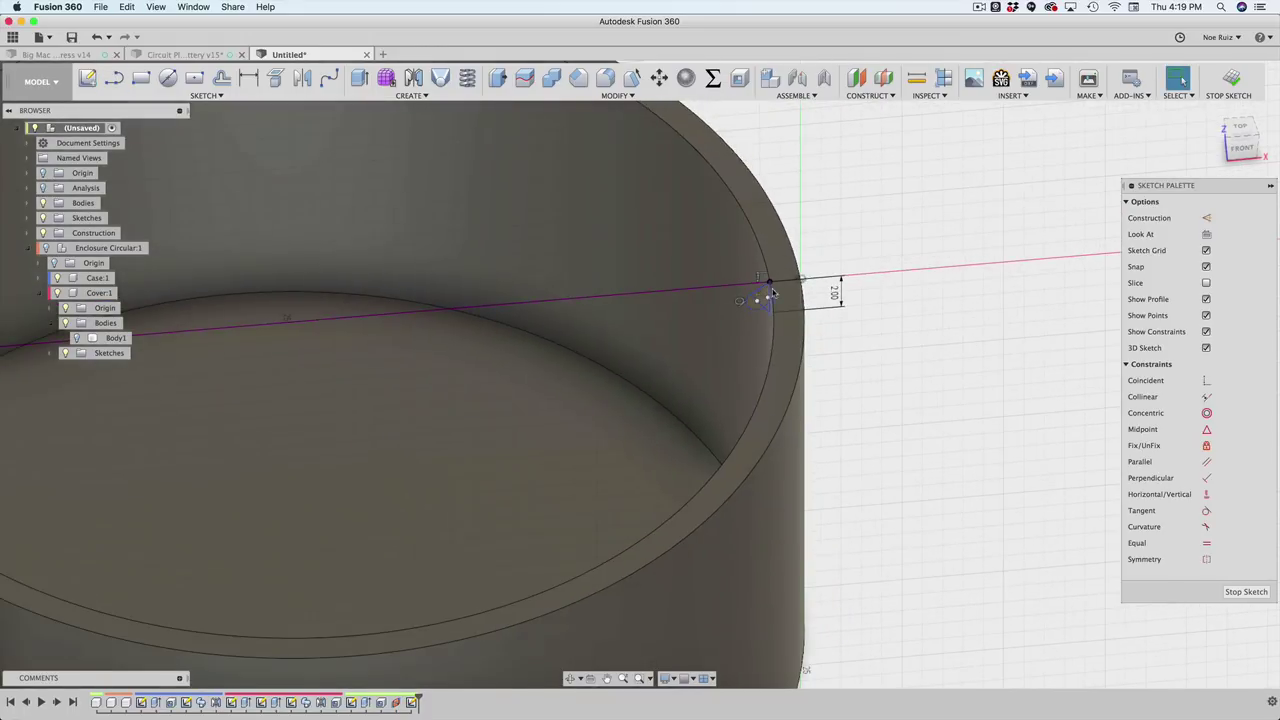
click(1230, 80)
scroll(730, 296, down, 5)
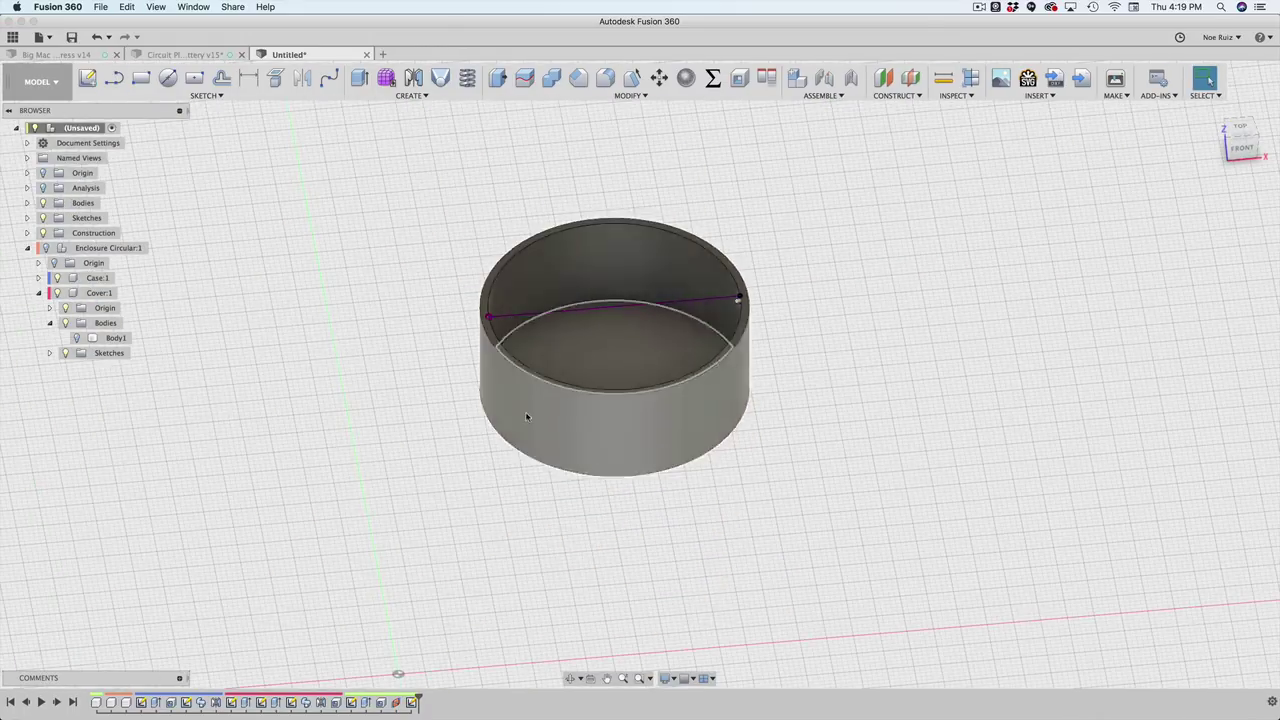
scroll(648, 262, up, 3)
scroll(644, 240, down, 3)
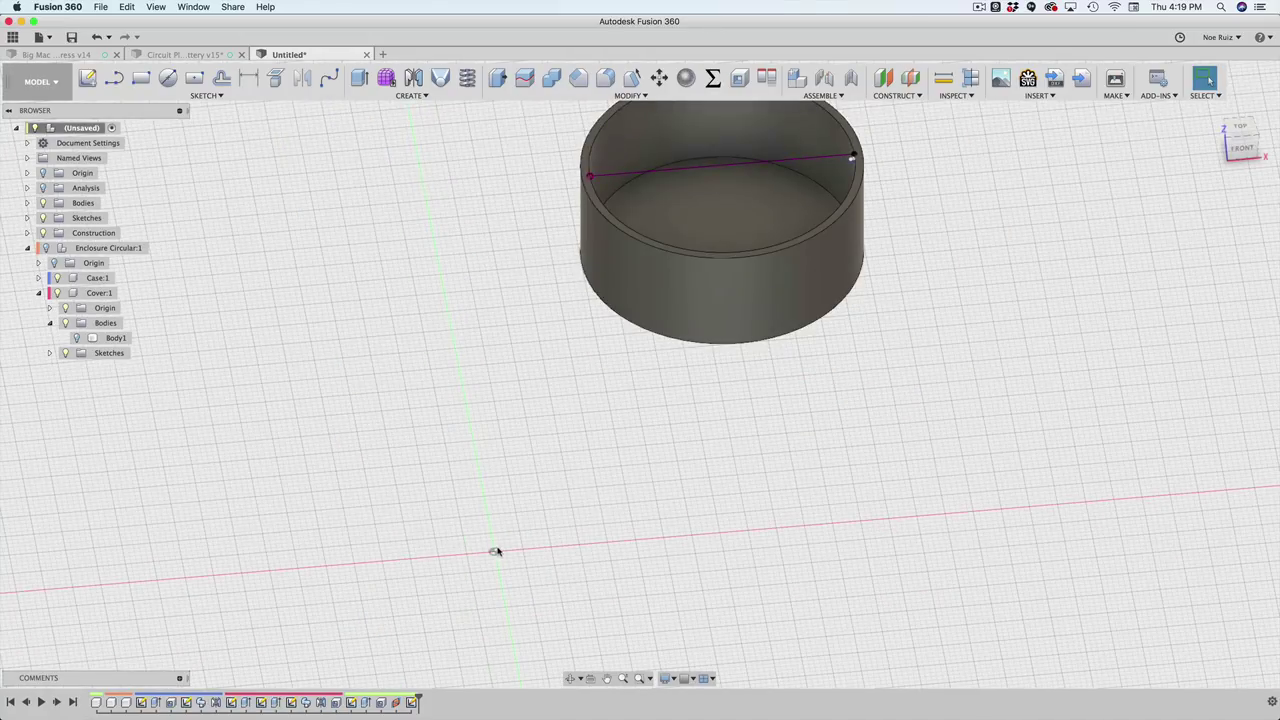
scroll(510, 520, up, 3)
scroll(454, 480, down, 3)
scroll(560, 422, up, 3)
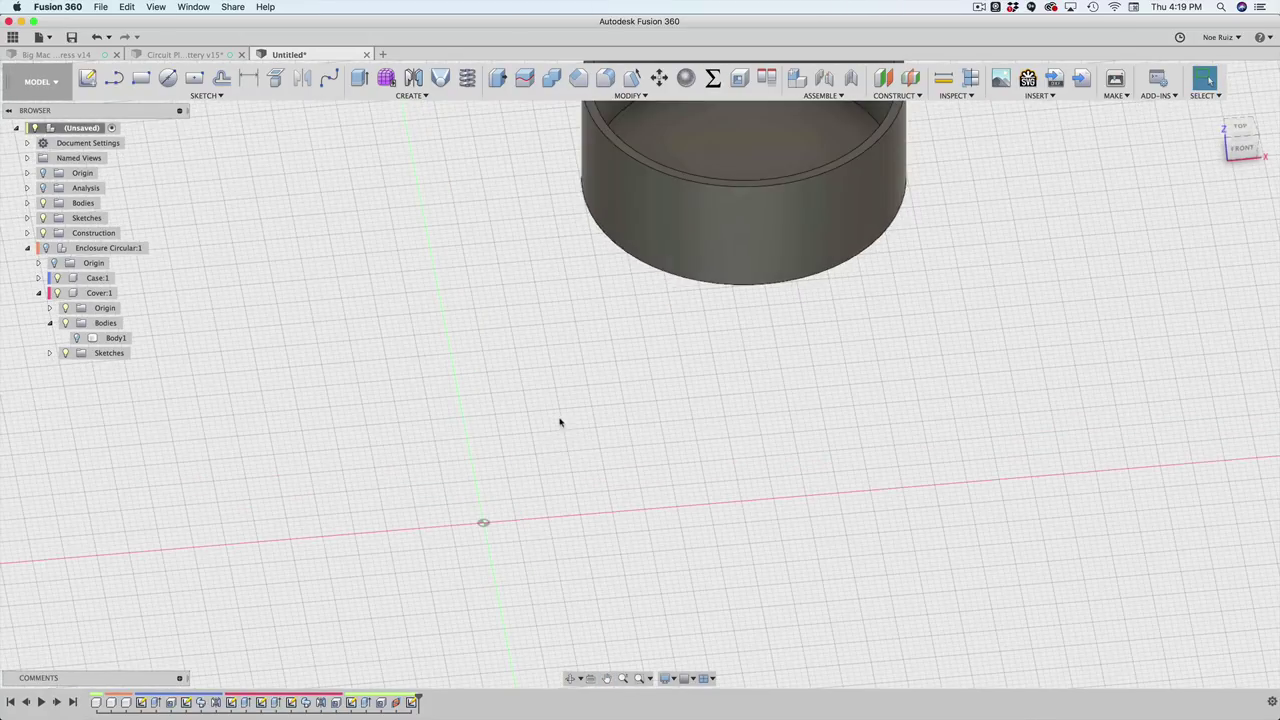
shift+middle_drag(588, 448, 410, 430)
middle_drag(614, 394, 508, 406)
scroll(511, 420, down, 2)
scroll(506, 412, down, 2)
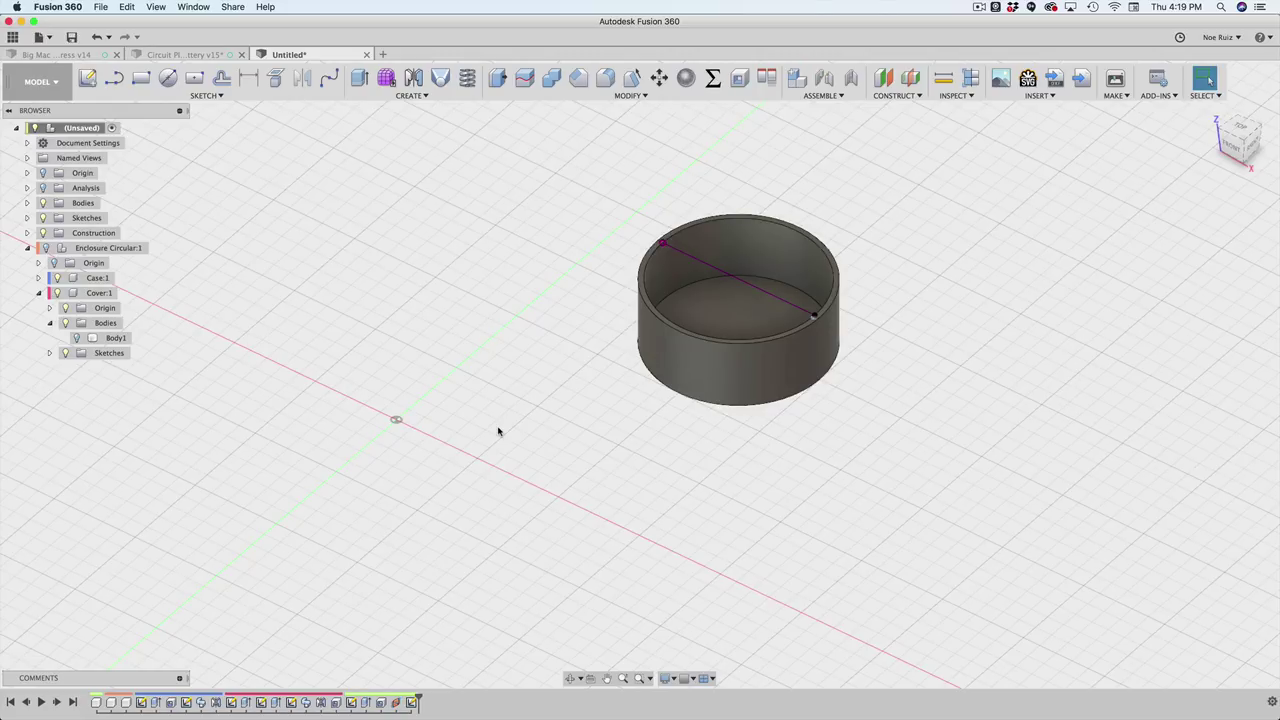
middle_drag(575, 307, 490, 318)
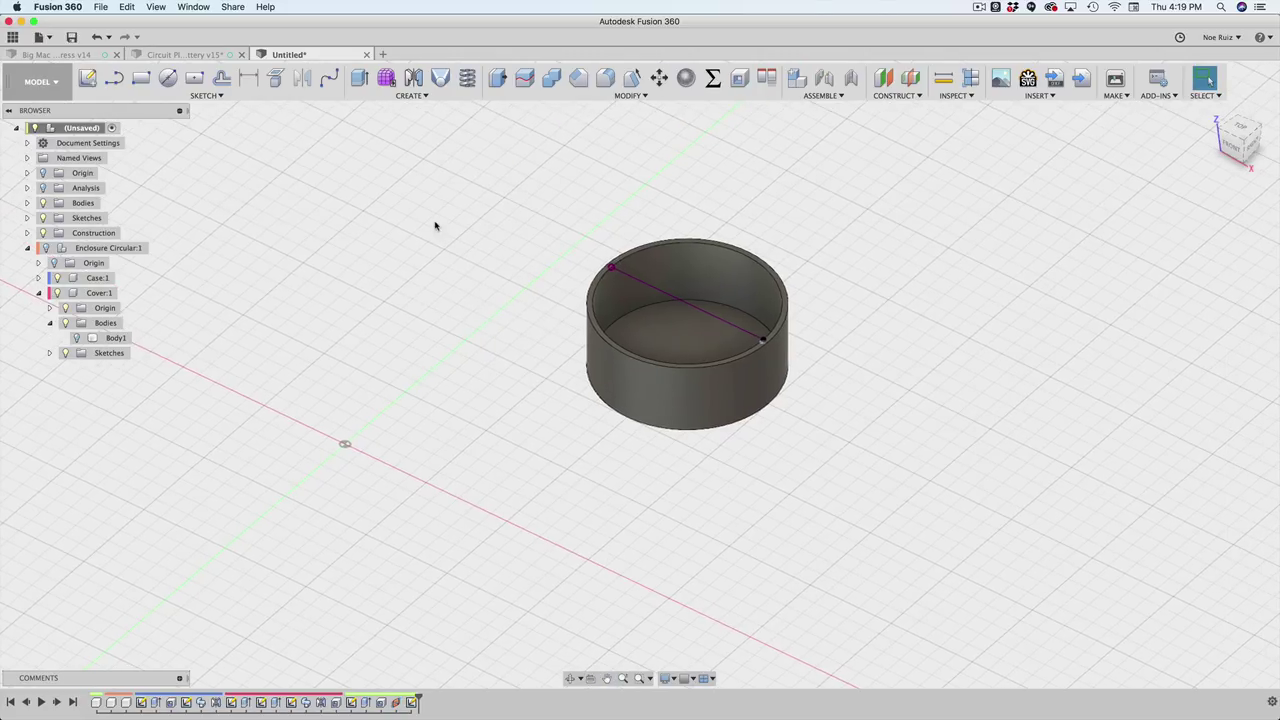